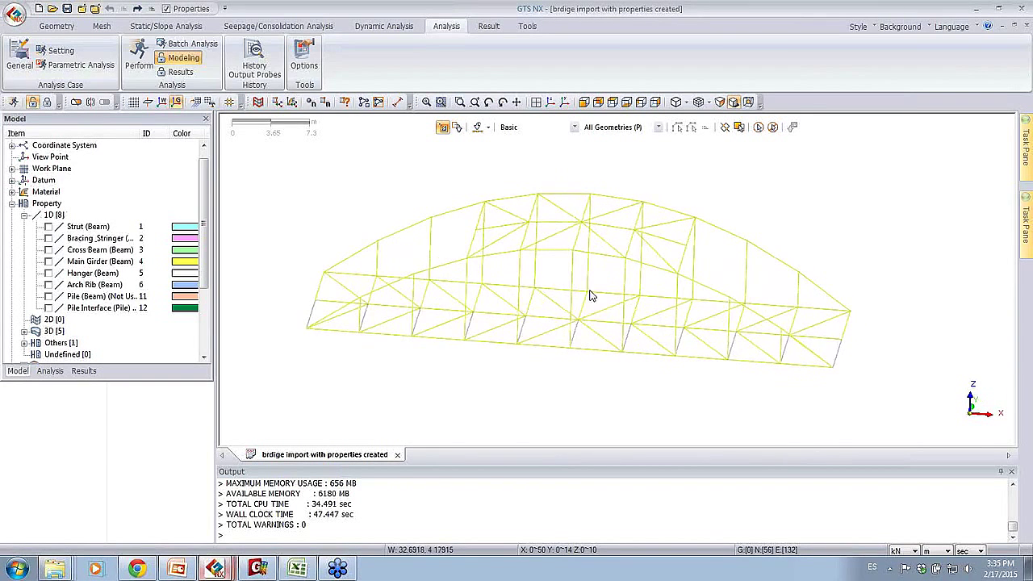
- Display the elements of the Strut, Bracing_Stringer, Cross Beam and Main Girder beam properties on the bridge
scroll(575, 274, "up", 2)
left_click(47, 226)
left_click(47, 238)
left_click(48, 249)
left_click(48, 261)
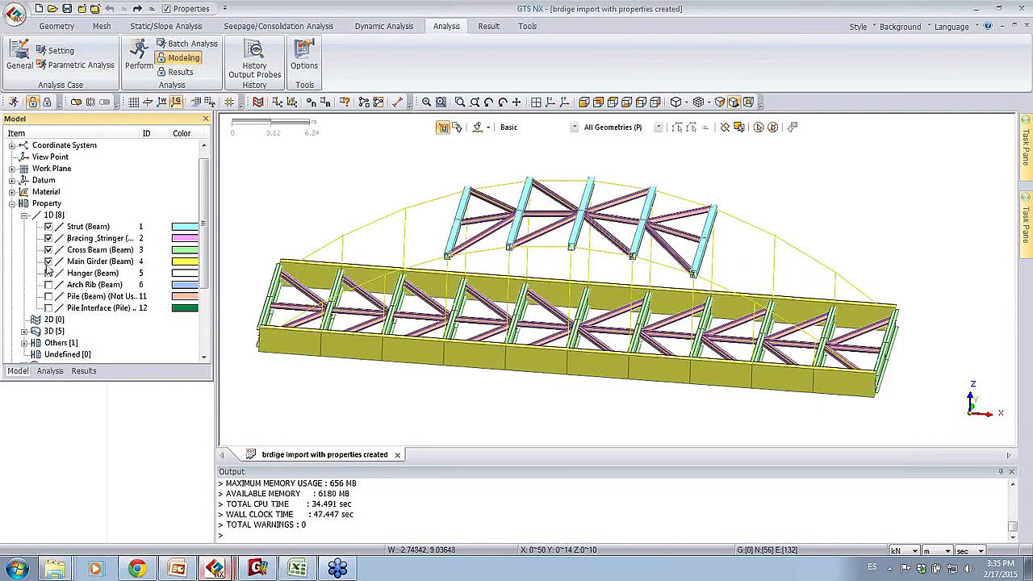
- Hide the Main Girder and Cross Beam sections and display the Hanger beams on the bridge
left_click(48, 262)
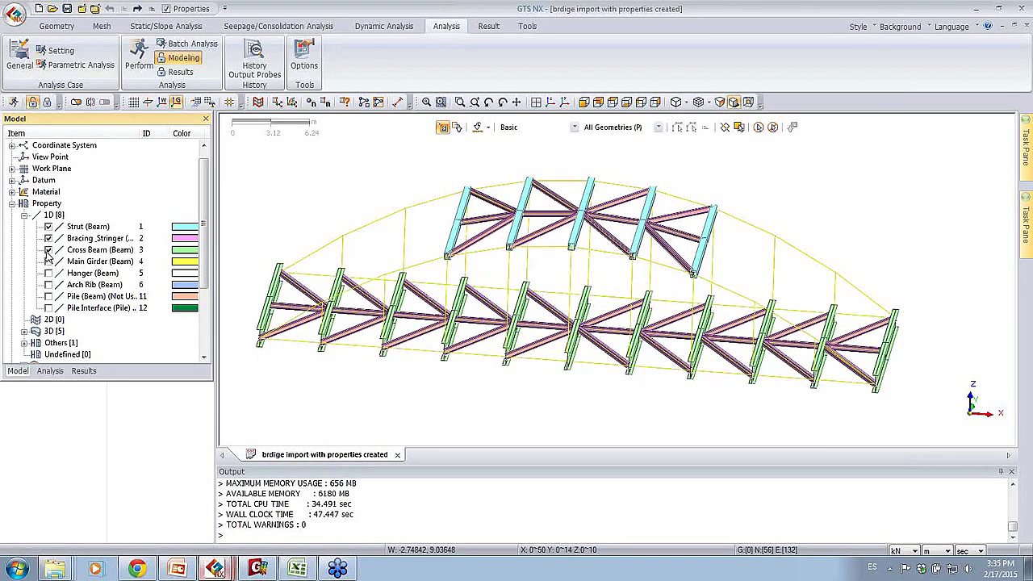
left_click(48, 249)
left_click(47, 272)
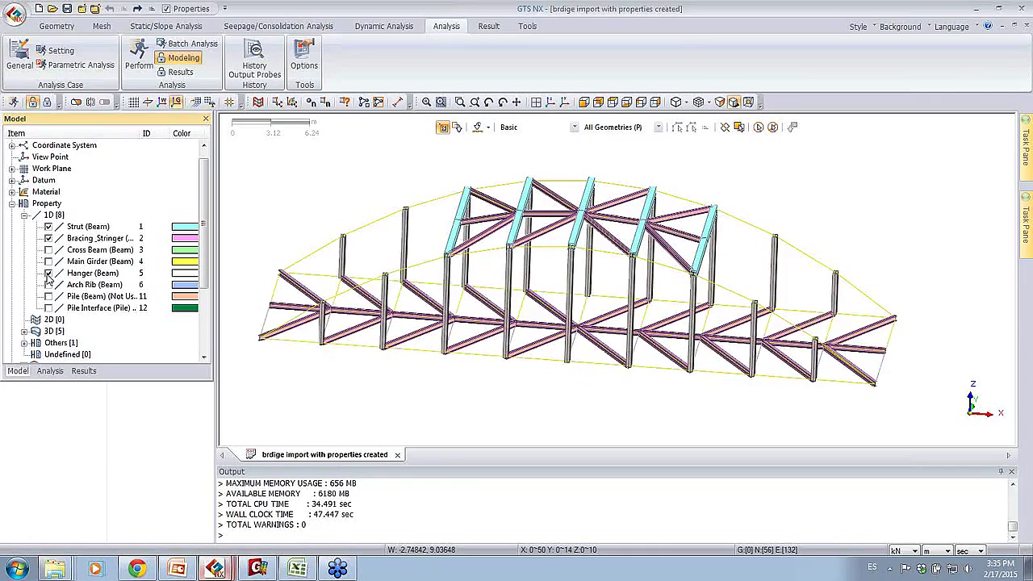
middle_click_drag(637, 347, 505, 203, "ctrl")
- Review the list of defined materials, including the Rock, Weathering soil and Soft rock entries, and close it
left_click(58, 26)
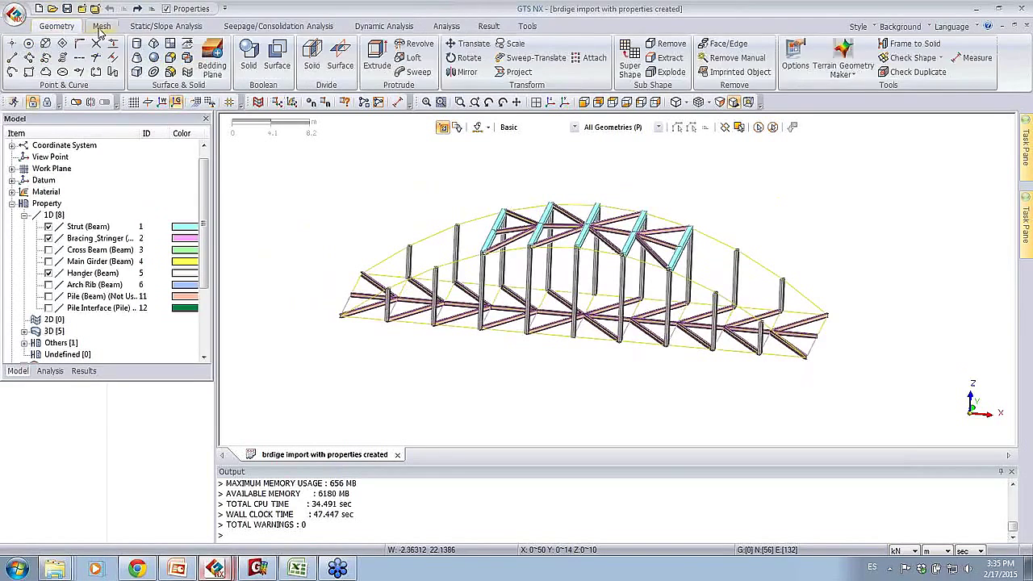
left_click(101, 27)
left_click(26, 71)
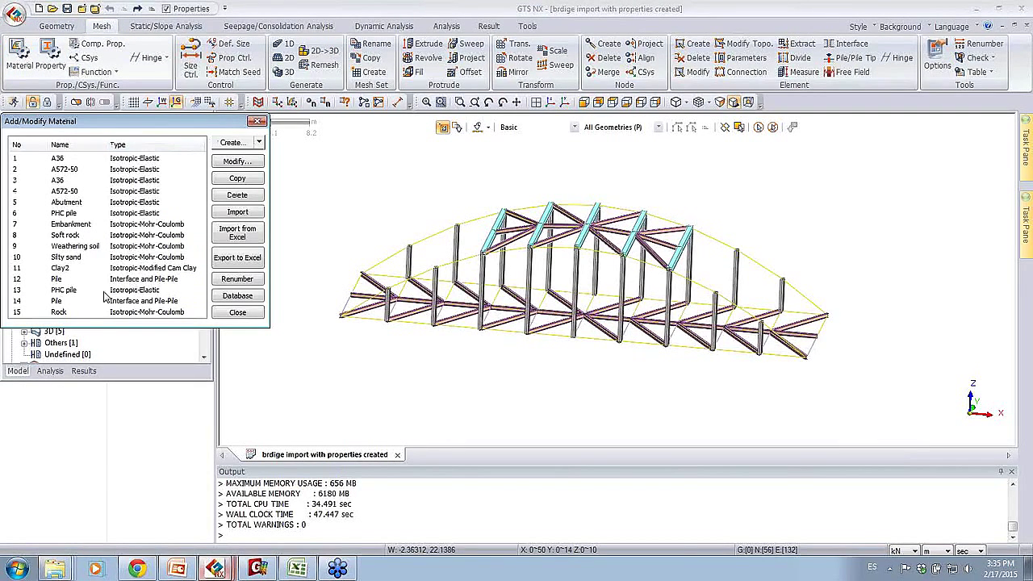
left_click(91, 312)
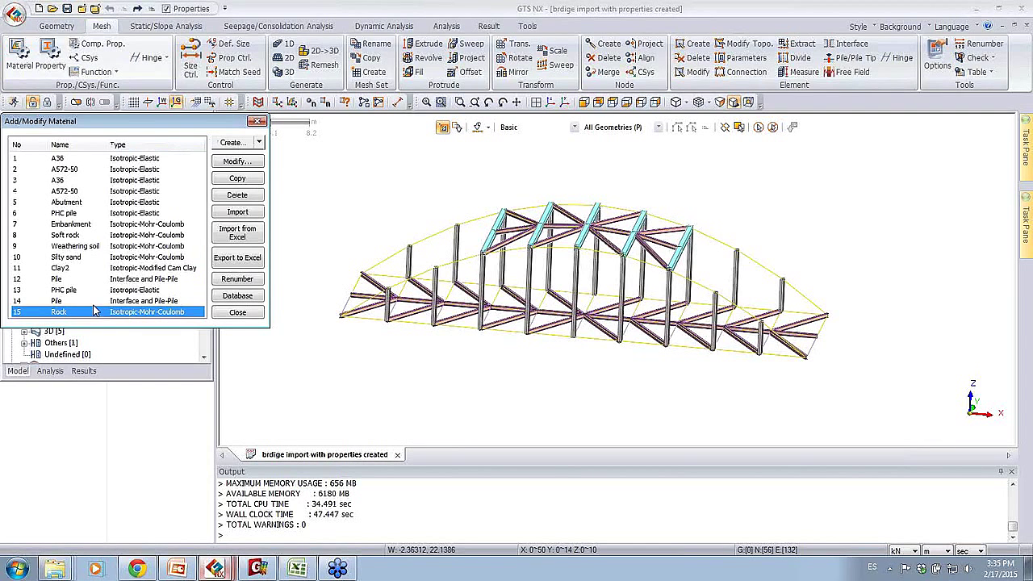
left_click(84, 247)
left_click(77, 236)
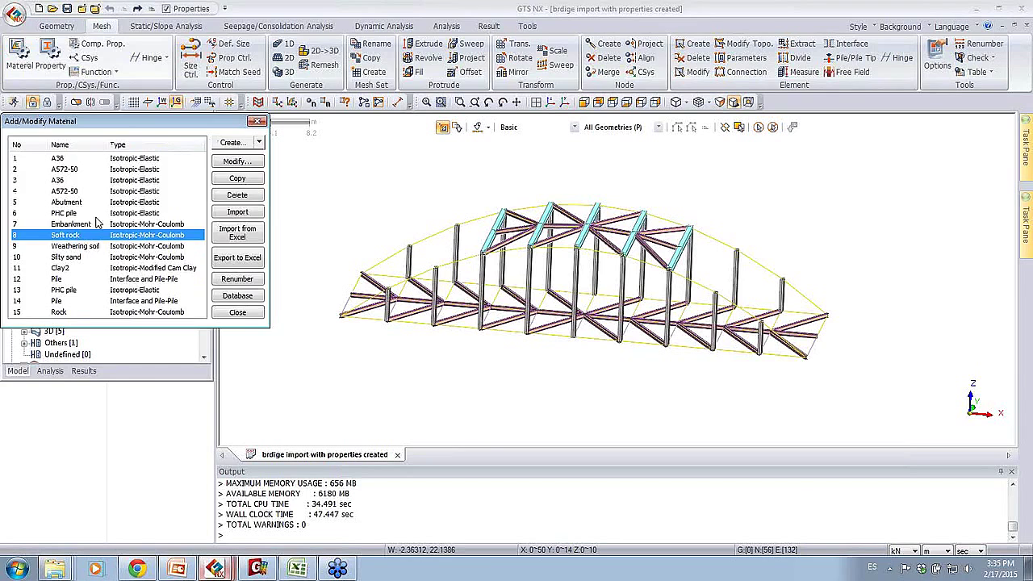
left_click(260, 121)
- Import the Parasolid CAD file bridge base s.X_T into the current project with metres as the length unit
middle_click_drag(460, 256, 653, 279)
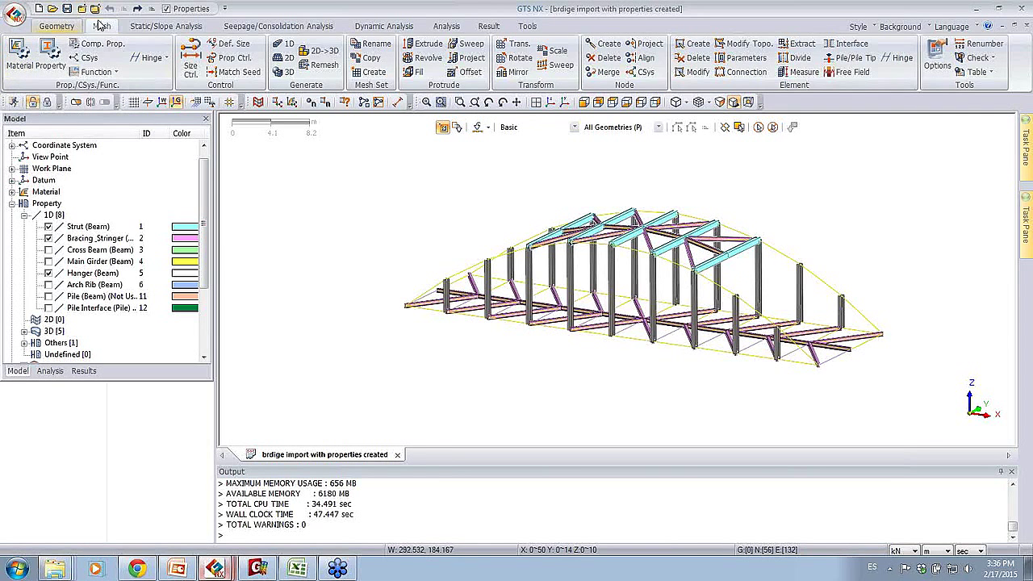
left_click(57, 26)
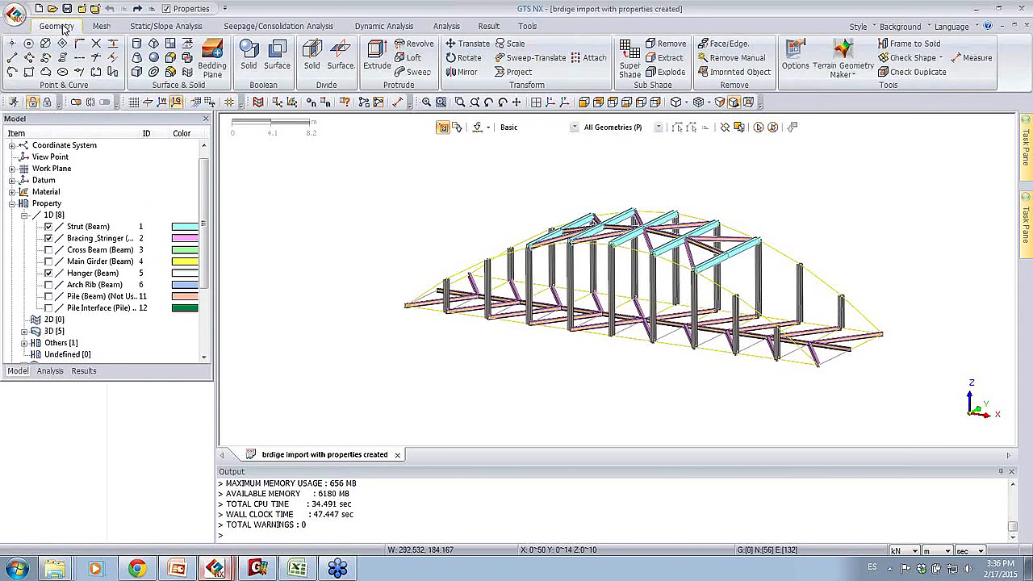
left_click(15, 16)
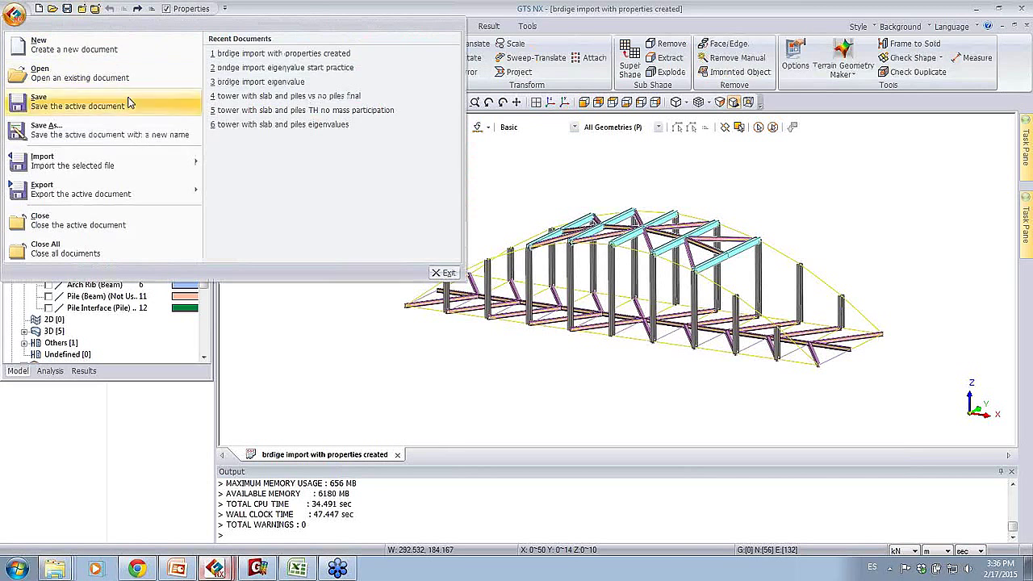
mouse_move(146, 159)
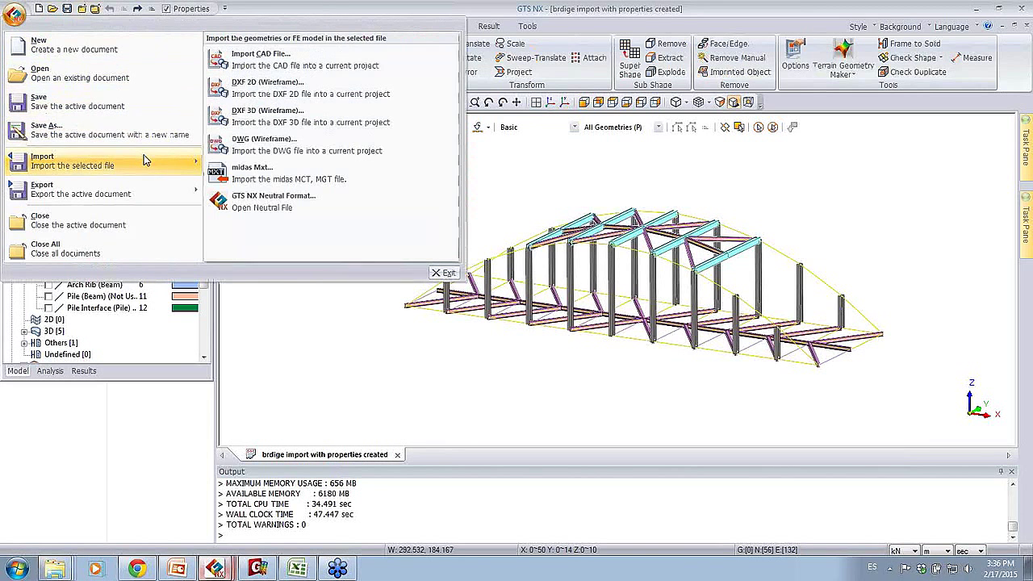
left_click(261, 58)
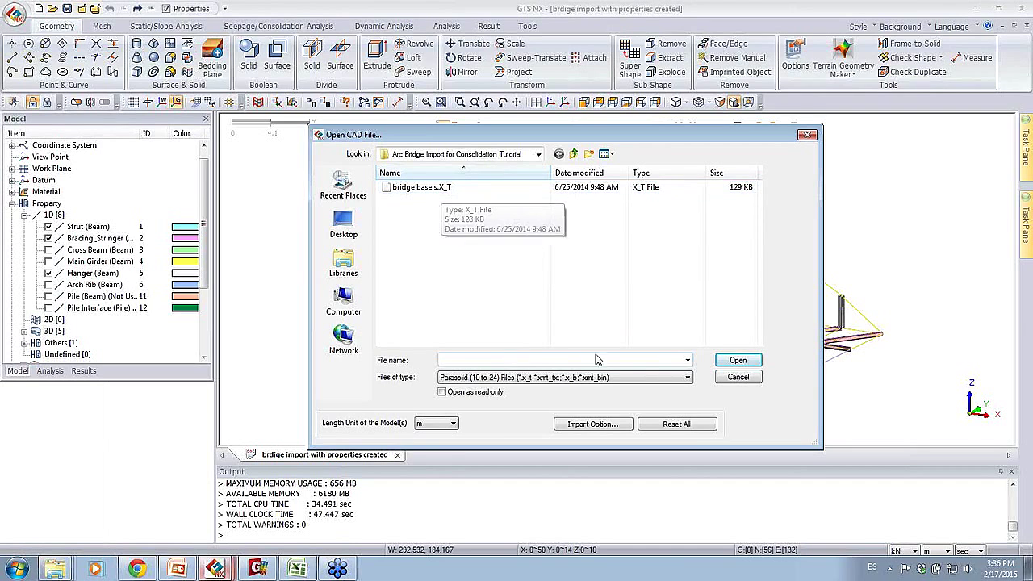
left_click(601, 378)
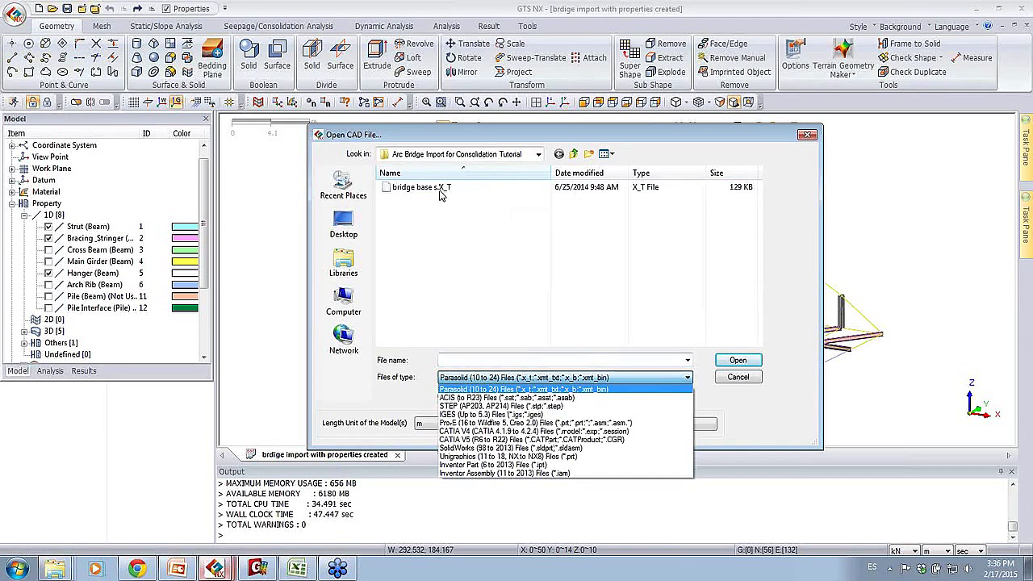
left_click(788, 228)
left_click(501, 188)
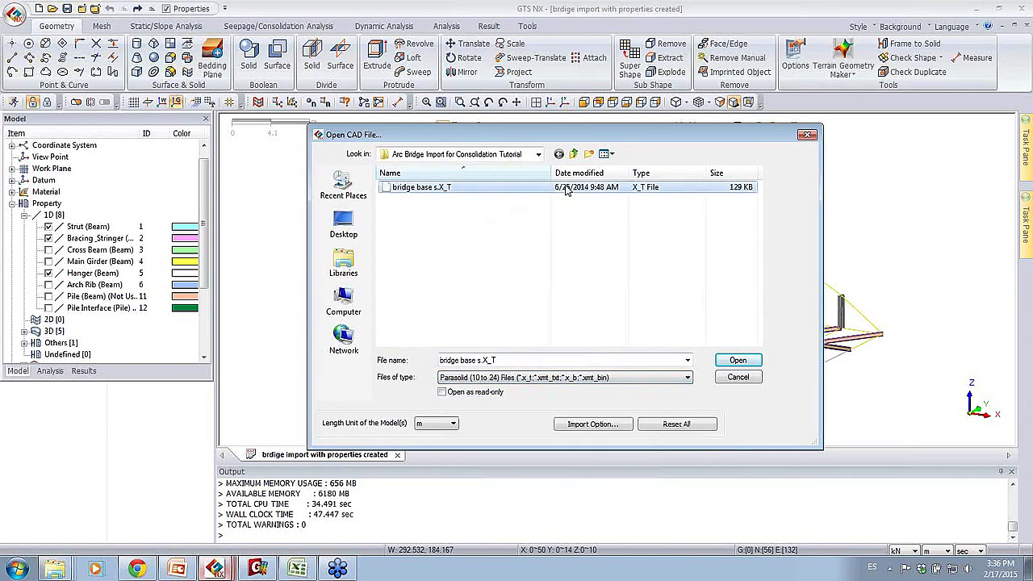
left_click(737, 360)
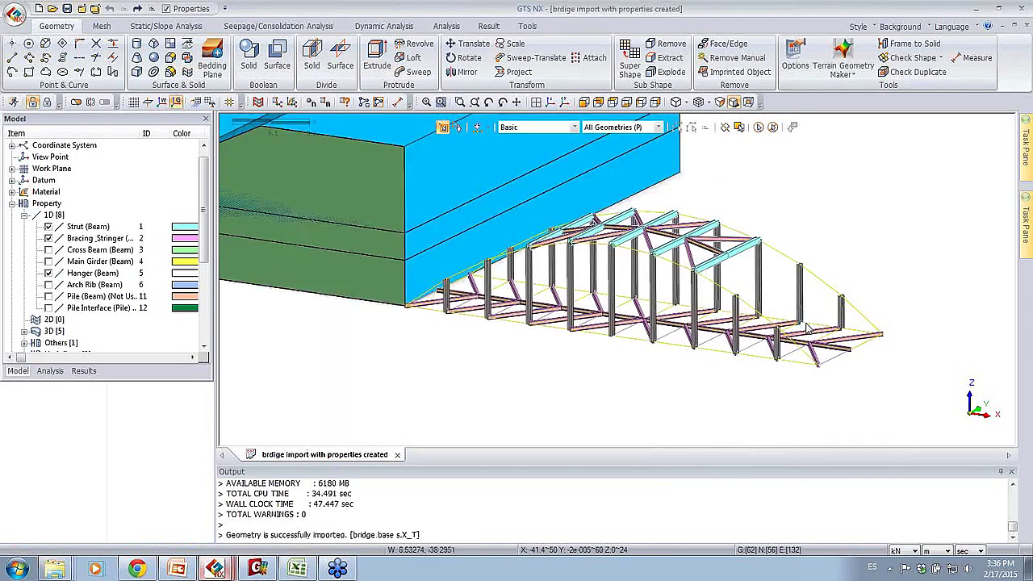
- Set up a Translate move of the whole imported base, with a two-point vector from (-12.5, 26.5, 24) to the bridge end (50, 7, 0)
middle_click_drag(795, 401, 593, 235)
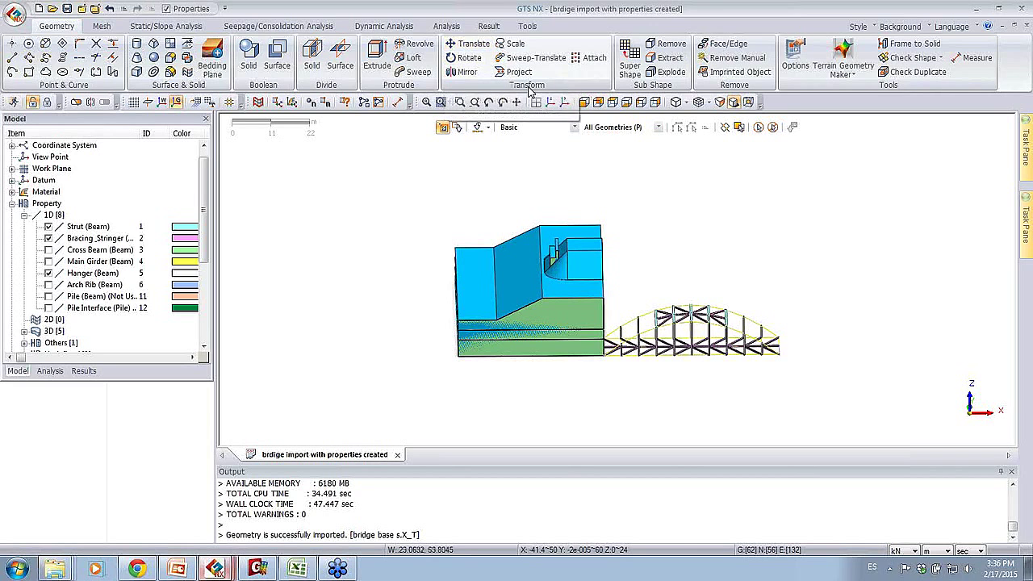
left_click(466, 45)
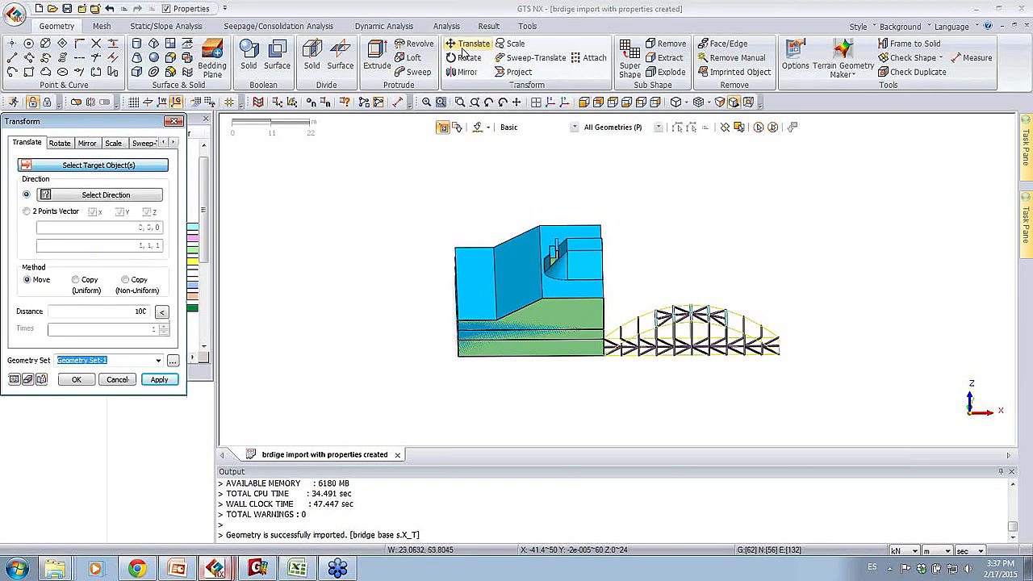
left_click_drag(394, 170, 627, 424)
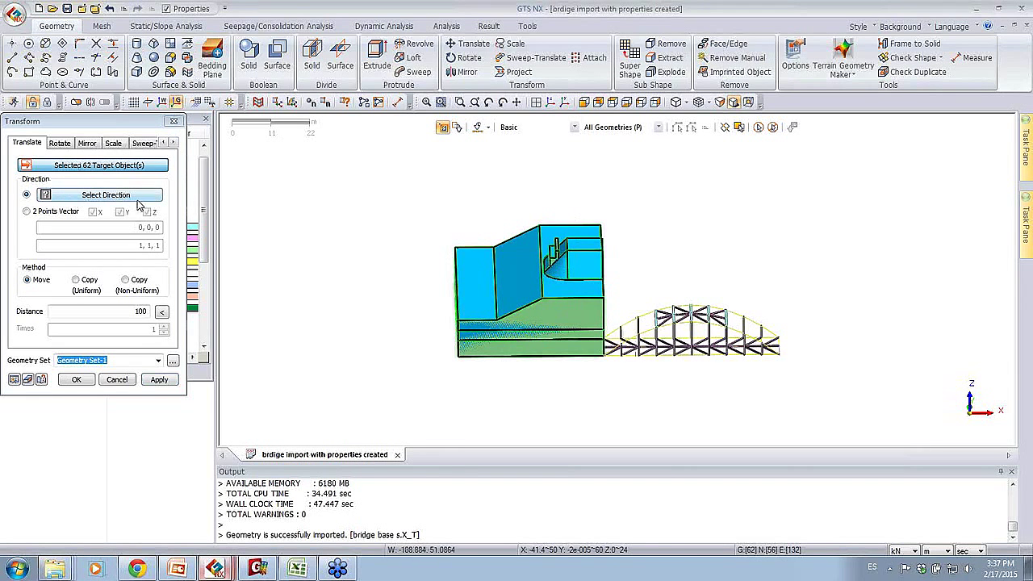
left_click(63, 211)
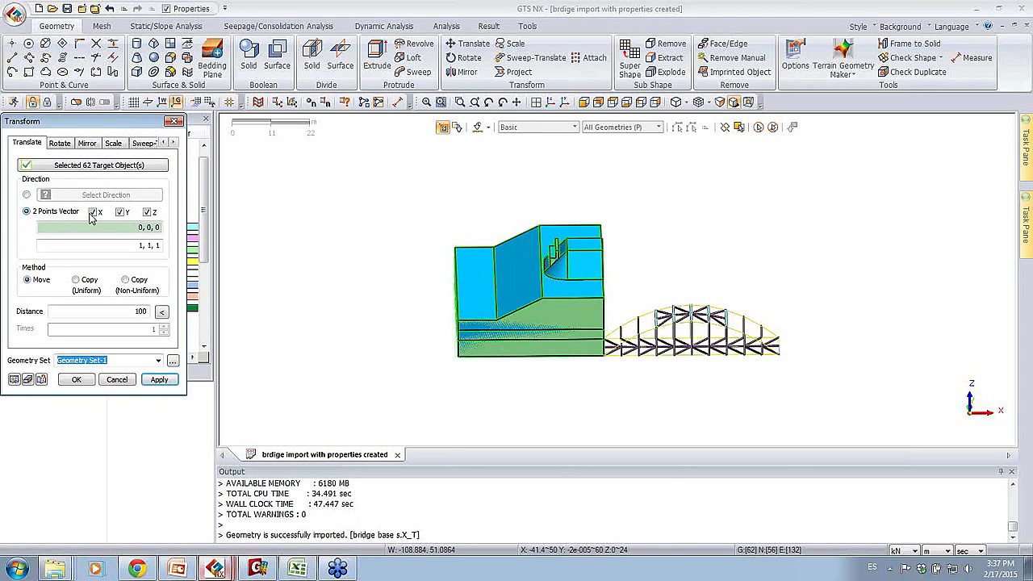
middle_click_drag(392, 249, 646, 262)
scroll(565, 272, "up", 3)
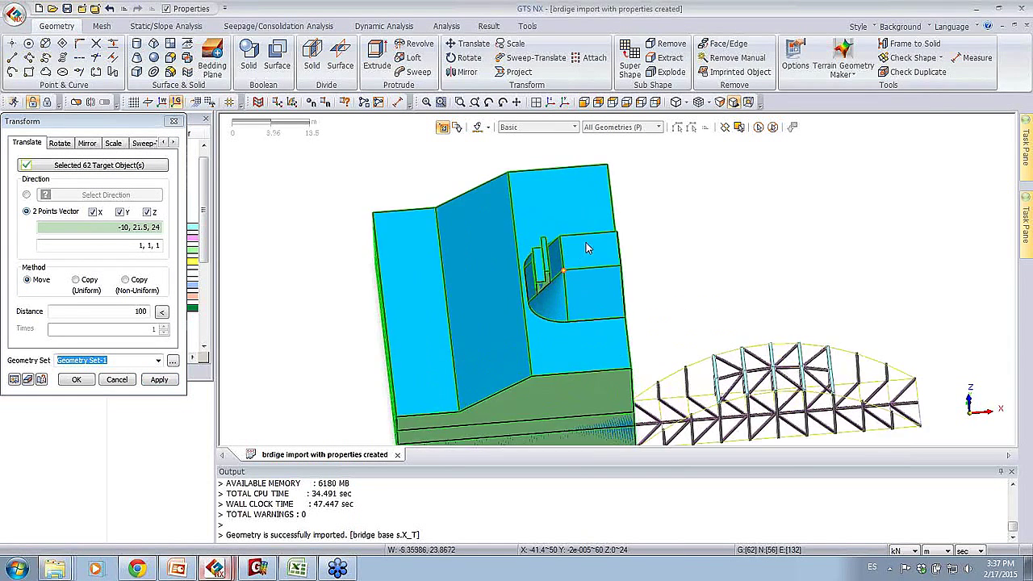
left_click(548, 256)
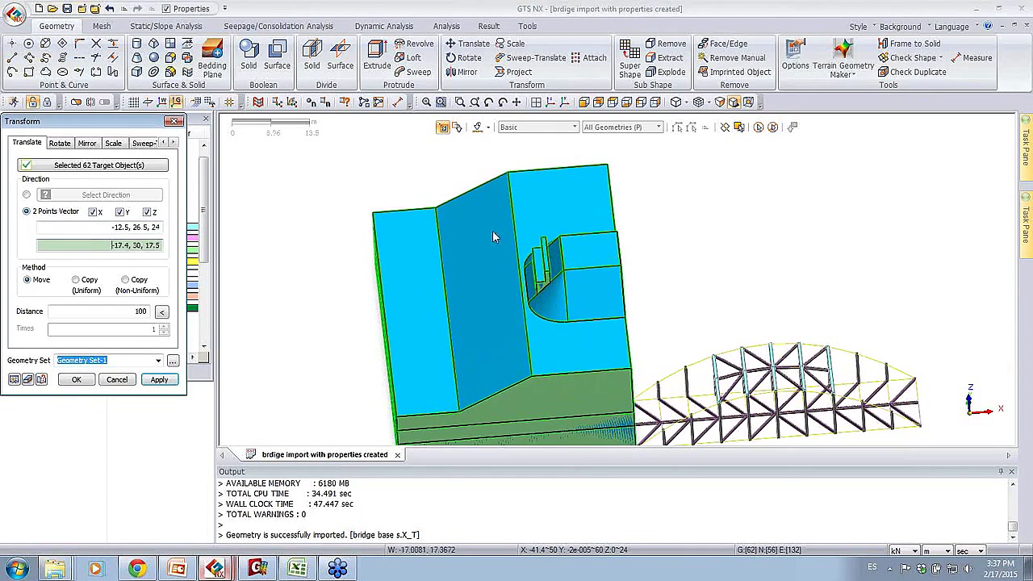
left_click(938, 409)
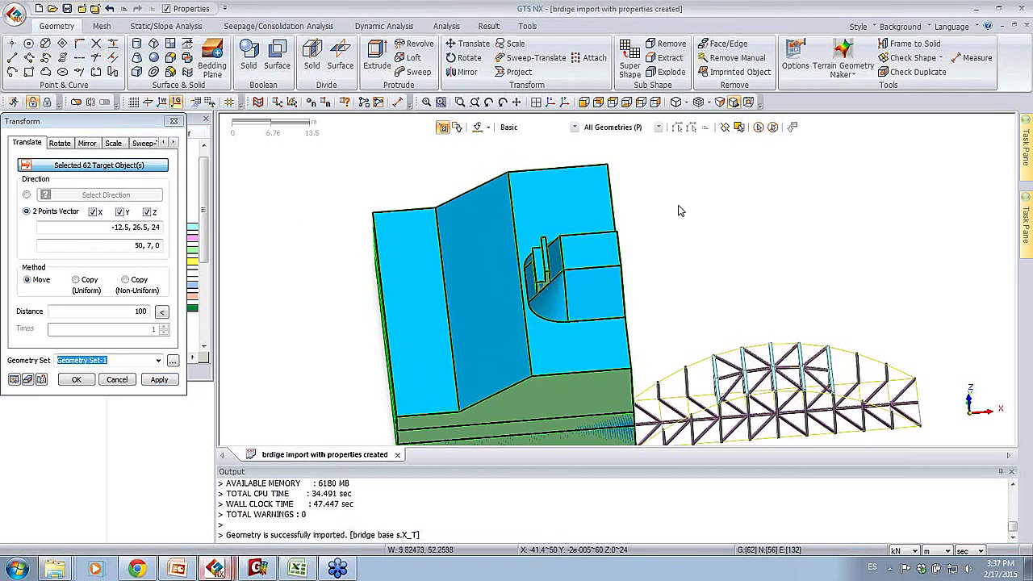
- Use the two-point vector's length as the move distance, preview the translated base and apply the move
left_click(162, 312)
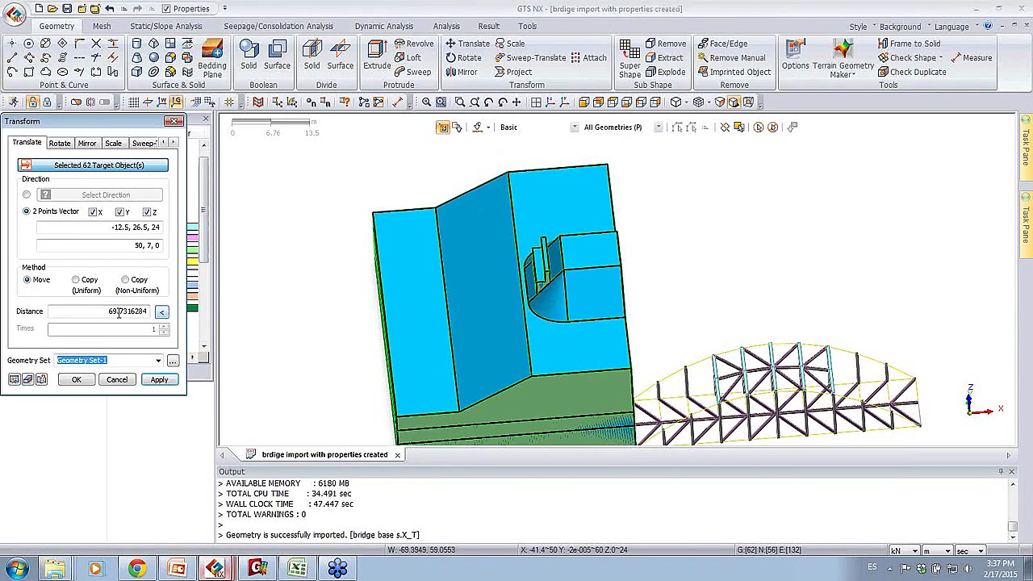
left_click(14, 380)
middle_click_drag(685, 323, 815, 305)
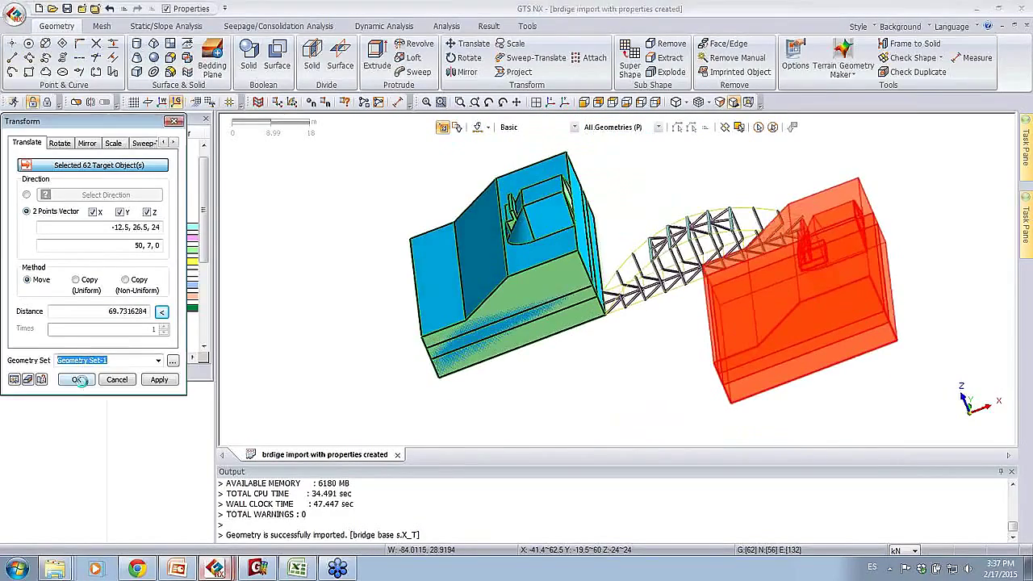
left_click(76, 380)
- Set up a Scale of all the base geometry with the scale center at the bridge end point (50, 7, 0)
middle_click_drag(648, 197, 957, 189)
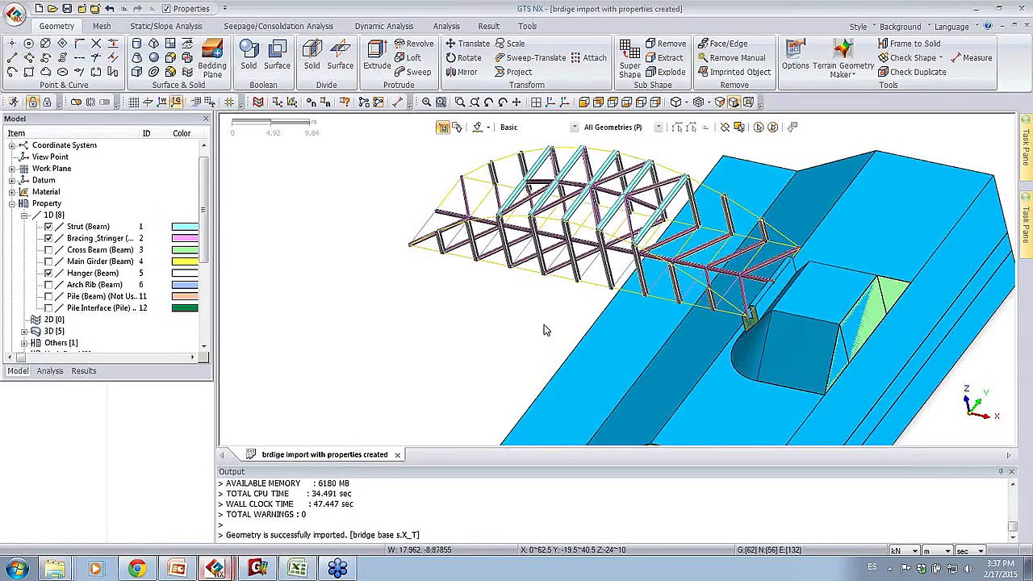
middle_click_drag(857, 235, 874, 219)
middle_click_drag(891, 273, 952, 270)
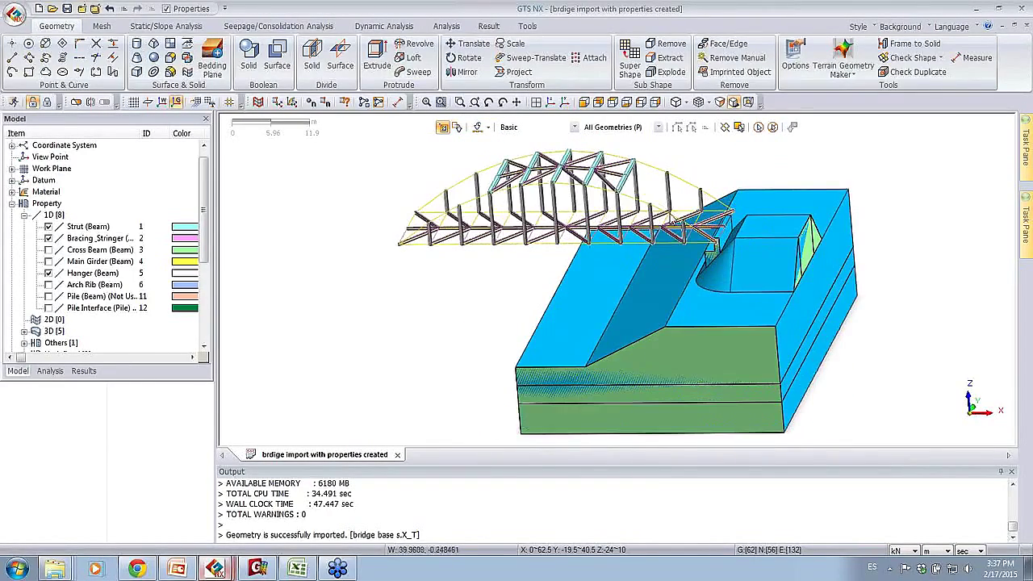
left_click(514, 45)
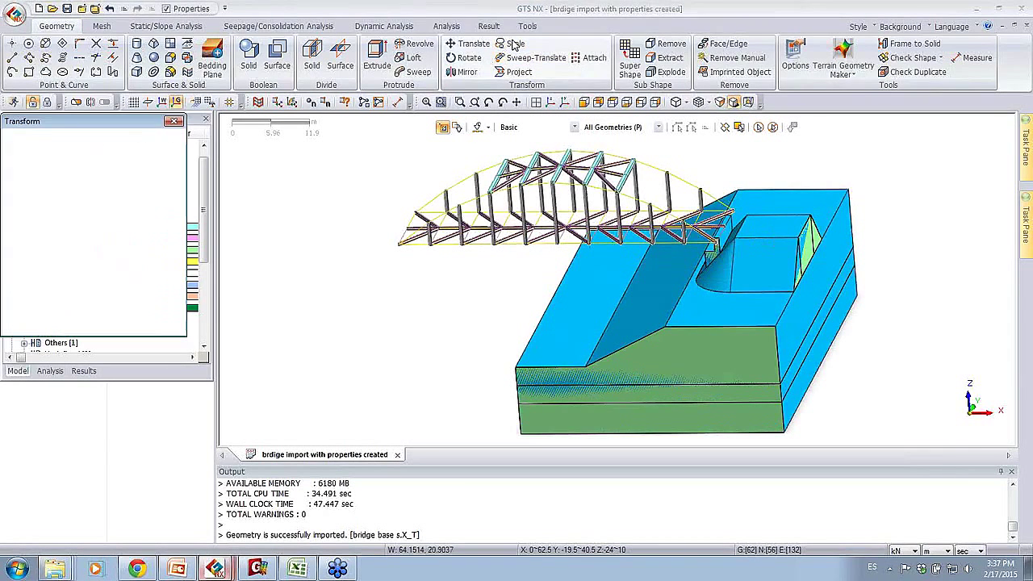
left_click(759, 127)
middle_click_drag(956, 228, 946, 231)
left_click(103, 185)
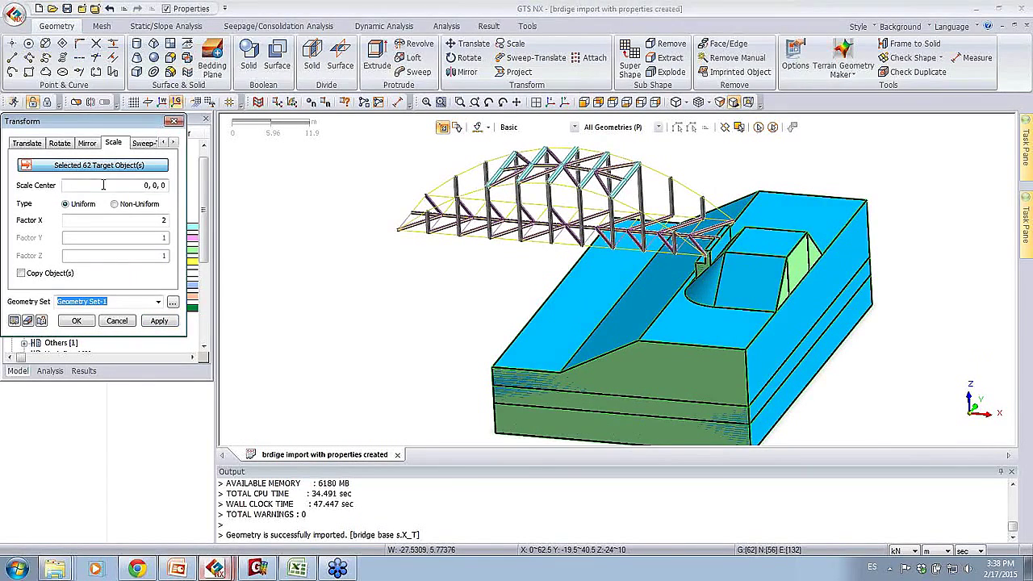
middle_click_drag(814, 258, 685, 290)
left_click(675, 295)
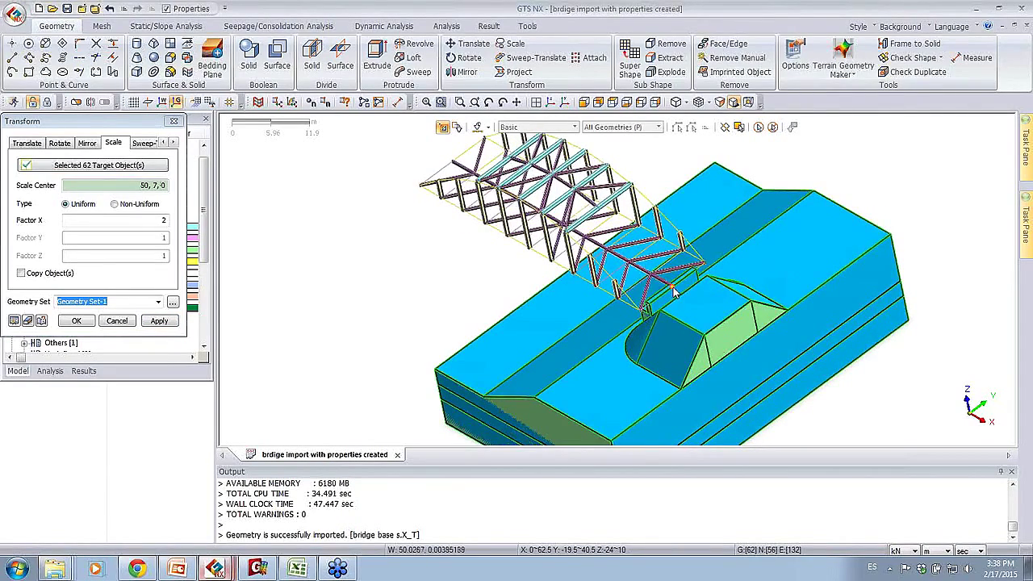
- Make the base scaling non-uniform with factors X 1, Y 1.5 and Z 1, and inspect its preview from several angles
middle_click_drag(839, 239, 759, 228)
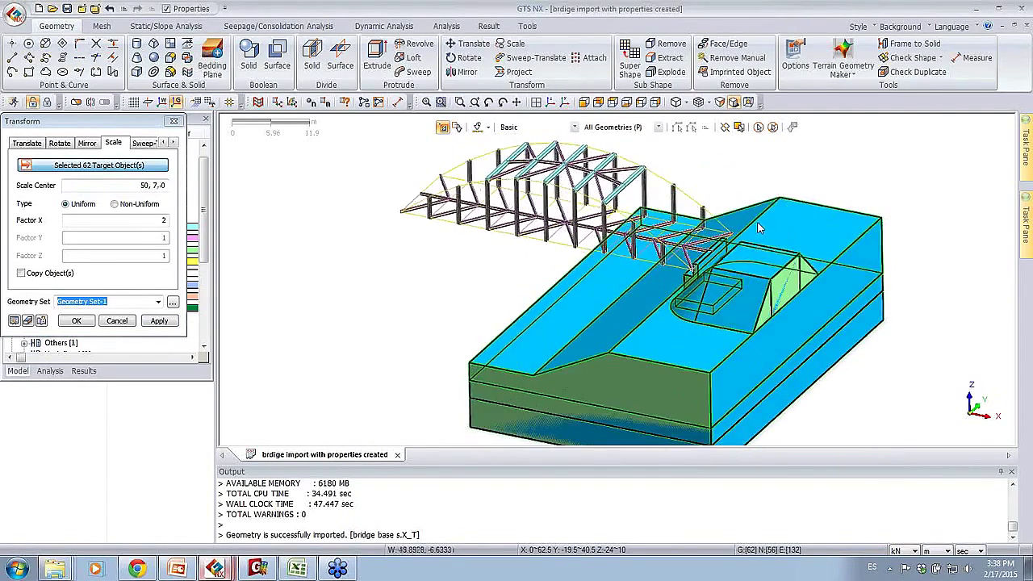
left_click(125, 207)
left_click(137, 220)
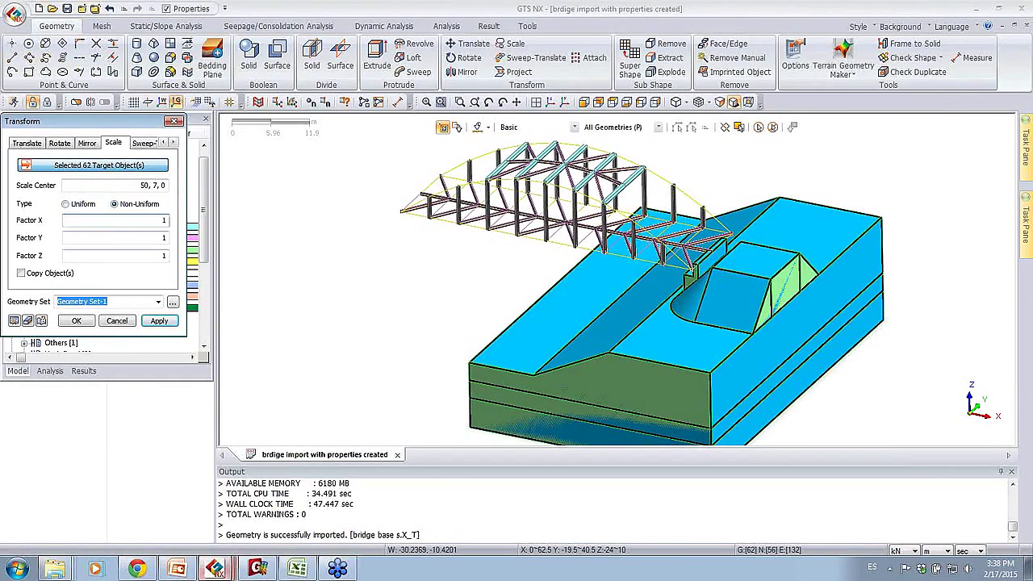
left_click(162, 238)
middle_click_drag(930, 351, 935, 331)
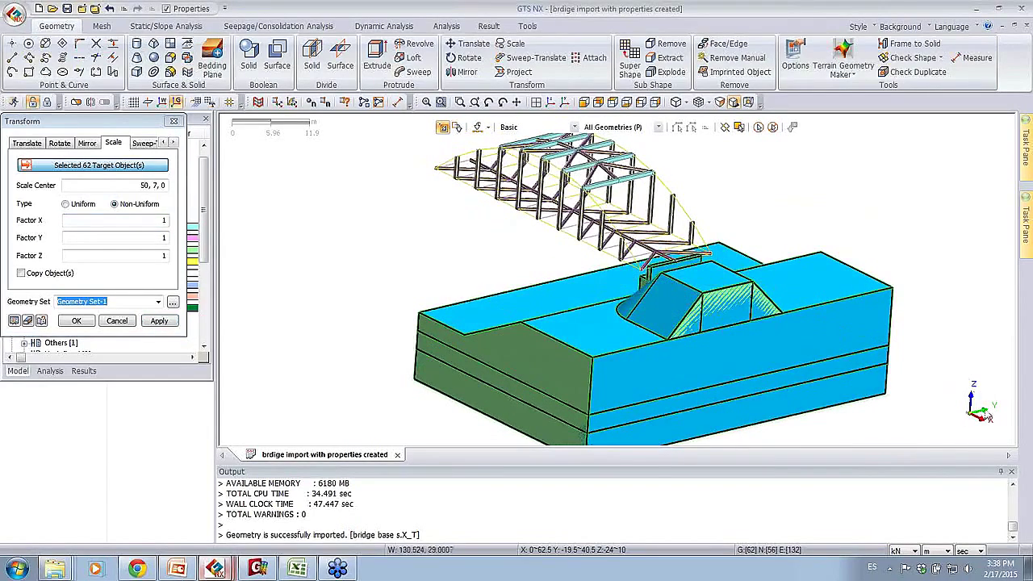
left_click(137, 237)
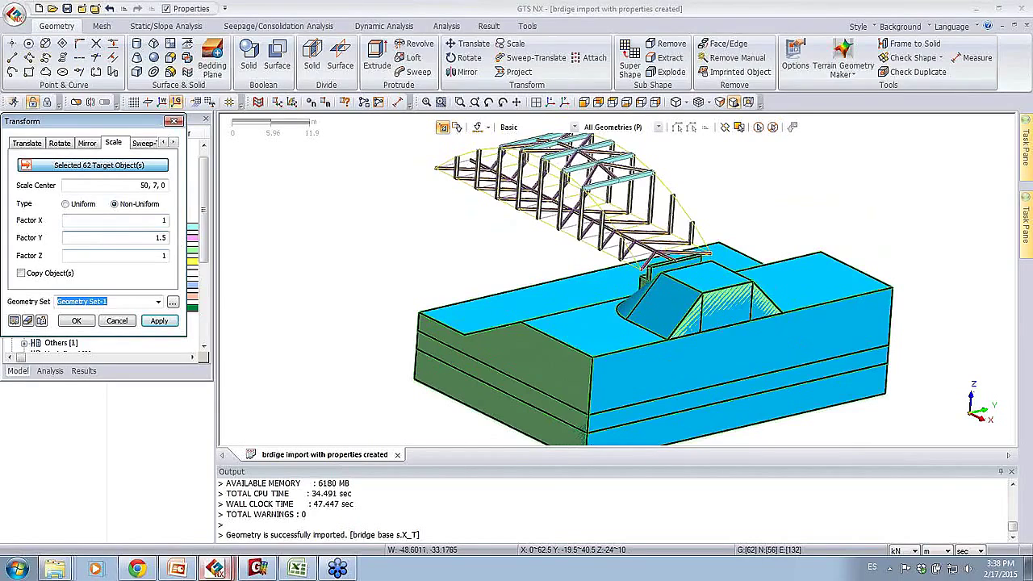
left_click(16, 323)
middle_click_drag(431, 256, 408, 269)
middle_click_drag(782, 352, 857, 421)
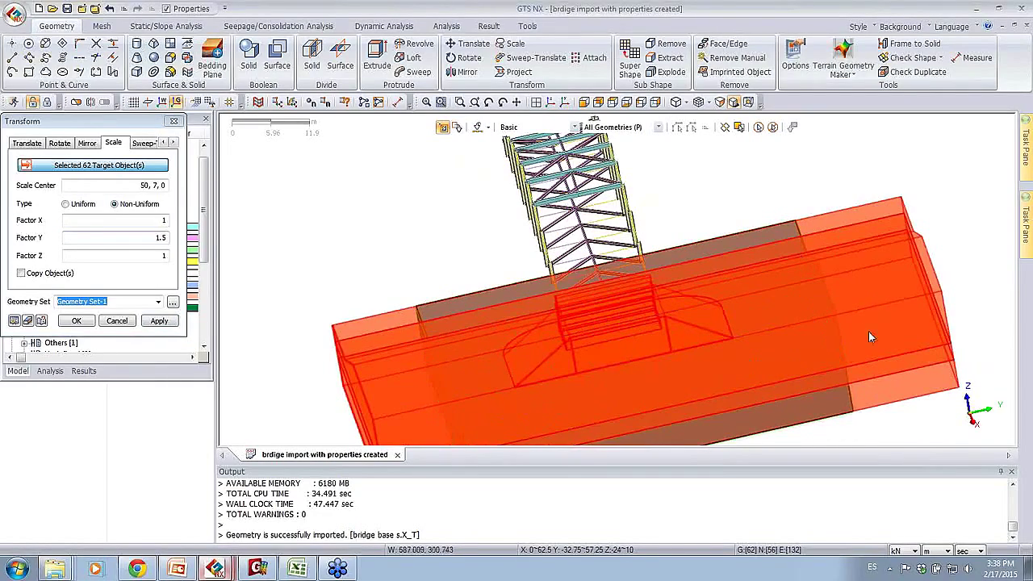
middle_click_drag(785, 194, 596, 237)
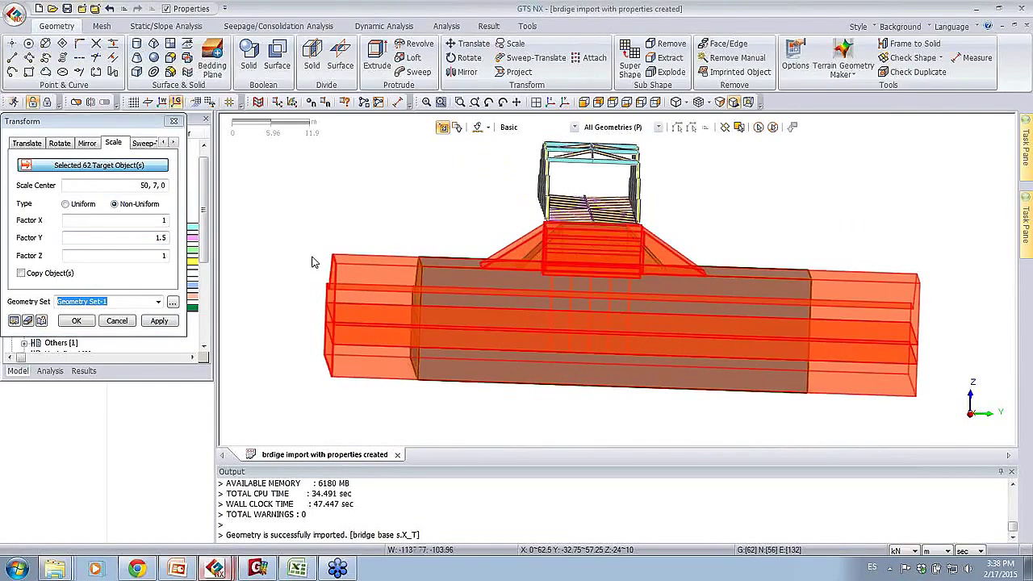
- Apply the non-uniform base scaling and inspect how the scaled base fits the bridge end
left_click(78, 320)
middle_click_drag(251, 300, 933, 239)
scroll(770, 268, "up", 3)
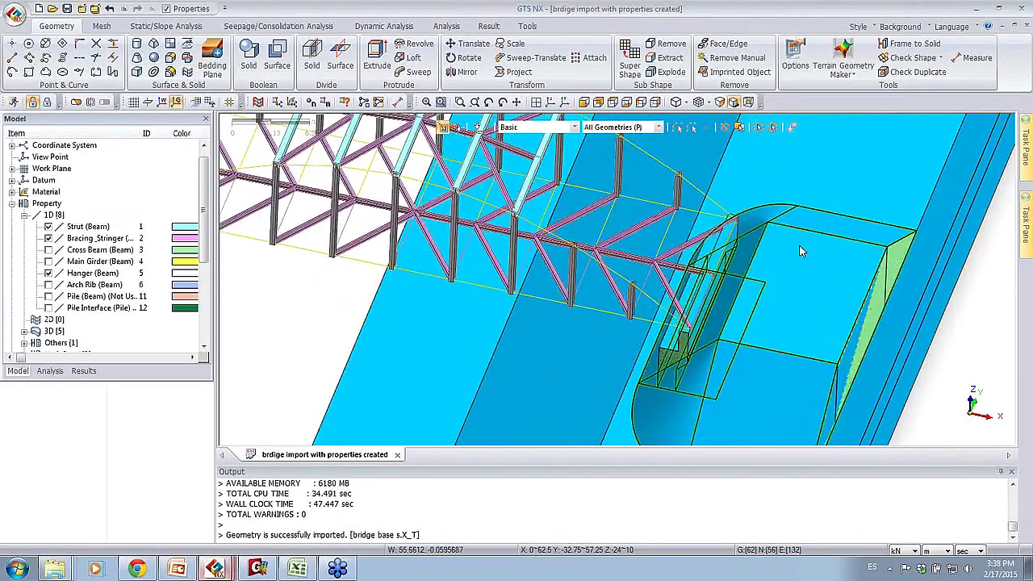
scroll(787, 266, "down", 3)
scroll(797, 256, "down", 6)
middle_click_drag(886, 256, 901, 278)
scroll(884, 213, "down", 1)
scroll(717, 283, "up", 1)
mouse_move(877, 252)
middle_mouse_down()
mouse_move(828, 249)
mouse_move(856, 275)
mouse_move(847, 251)
mouse_move(864, 254)
middle_mouse_up()
scroll(420, 223, "down", 3)
scroll(422, 220, "up", 4)
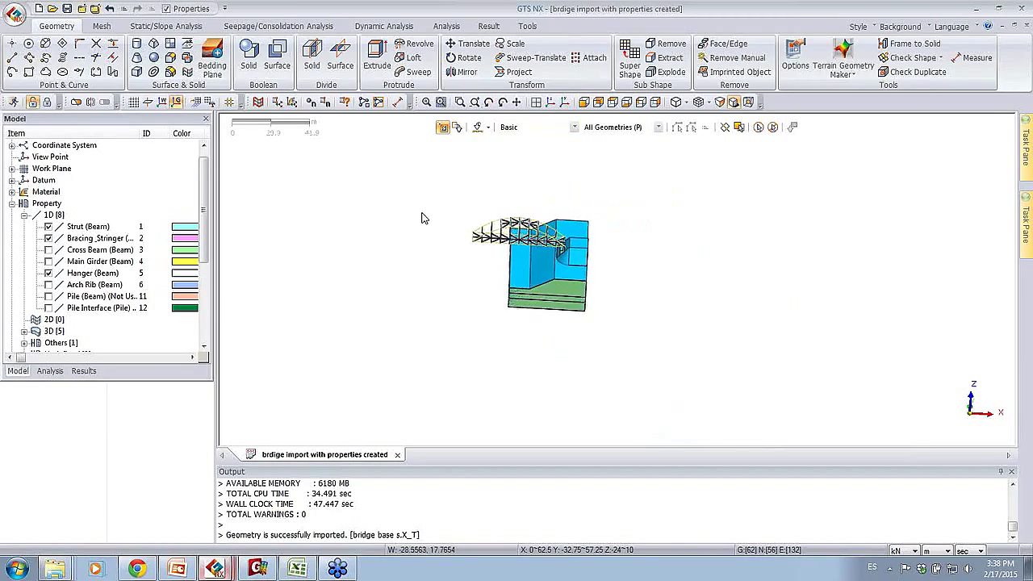
- Display the datum X, Y and Z axes along with the three datum planes in the model
left_click(11, 168)
left_click(11, 168)
left_click(11, 145)
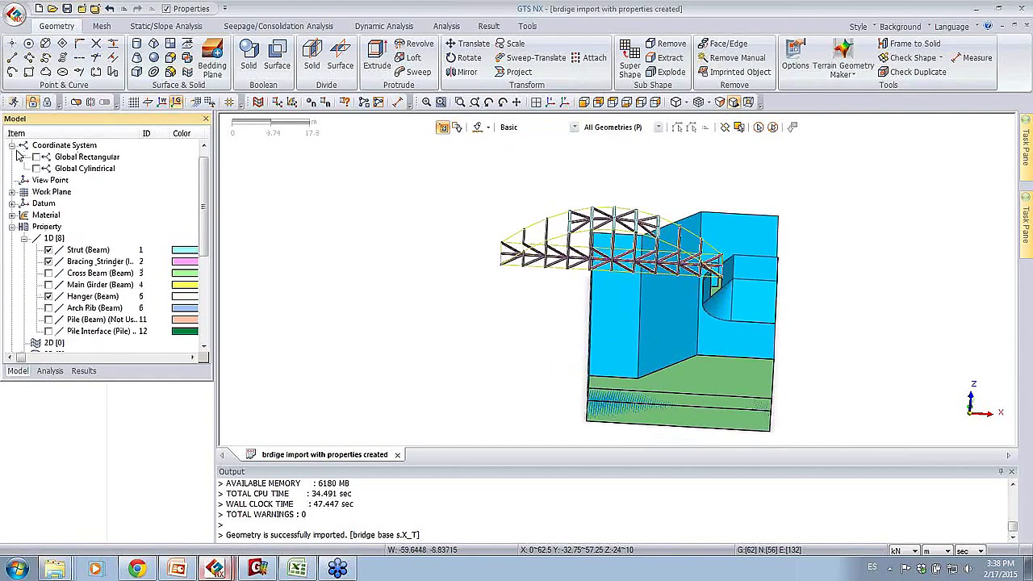
left_click(12, 146)
left_click(13, 181)
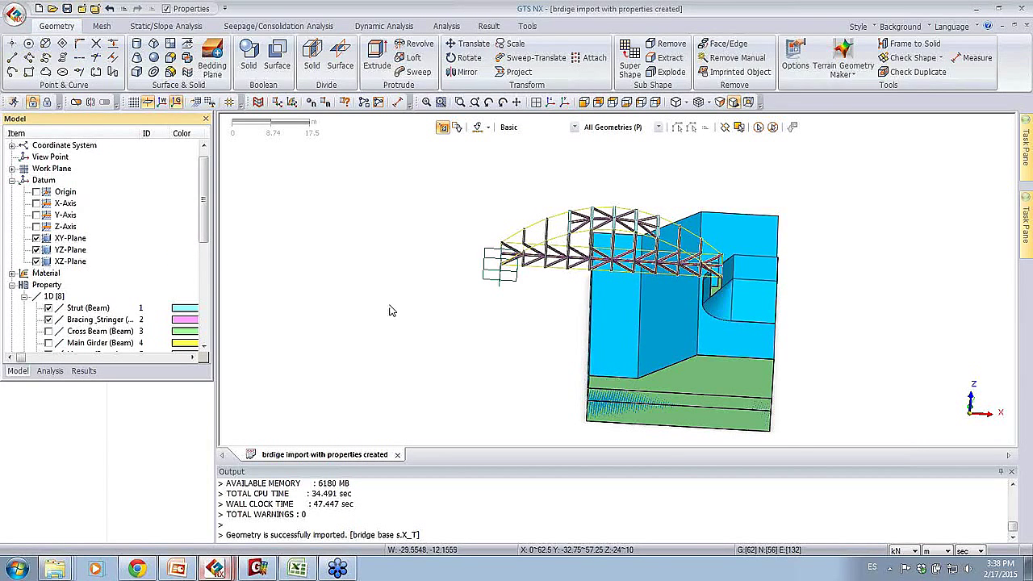
mouse_move(586, 304)
middle_mouse_down()
mouse_move(565, 320)
mouse_move(566, 311)
middle_mouse_up()
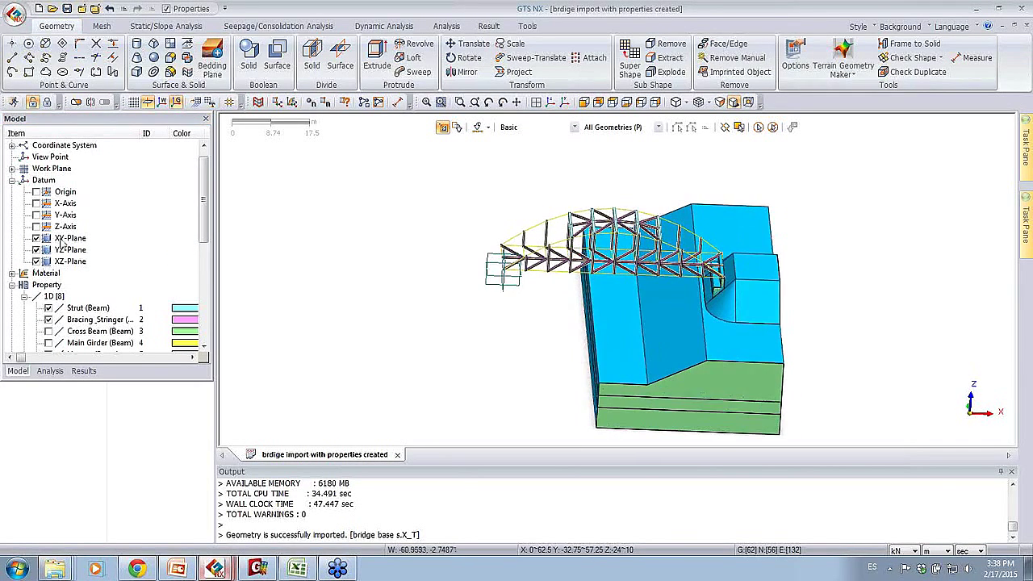
left_click(35, 227)
left_click(35, 215)
left_click(35, 203)
middle_click_drag(362, 282, 518, 225)
- Set up a Mirror of all the base geometry about the YZ datum plane at the bridge's free end and preview it
left_click(464, 74)
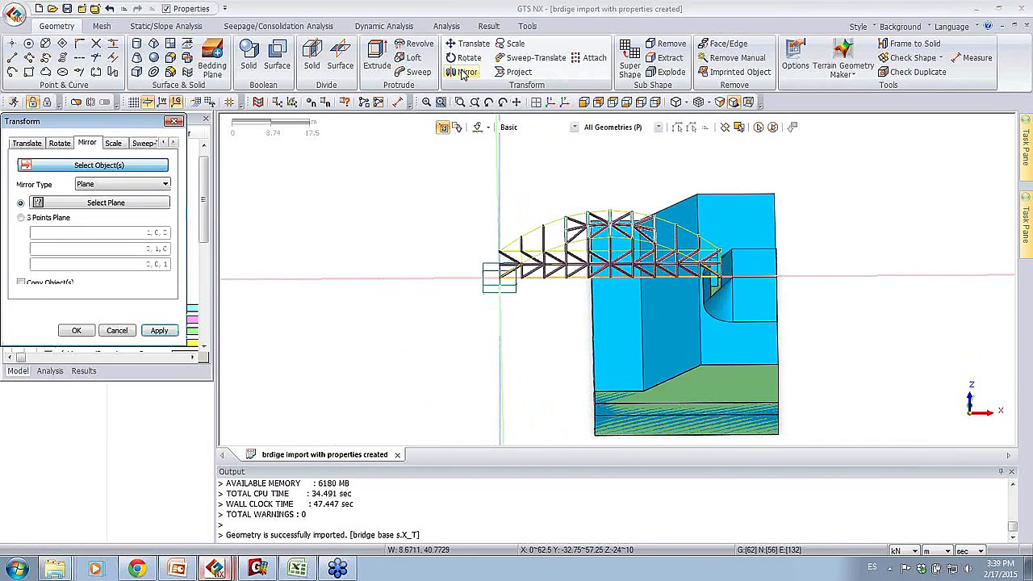
left_click(757, 128)
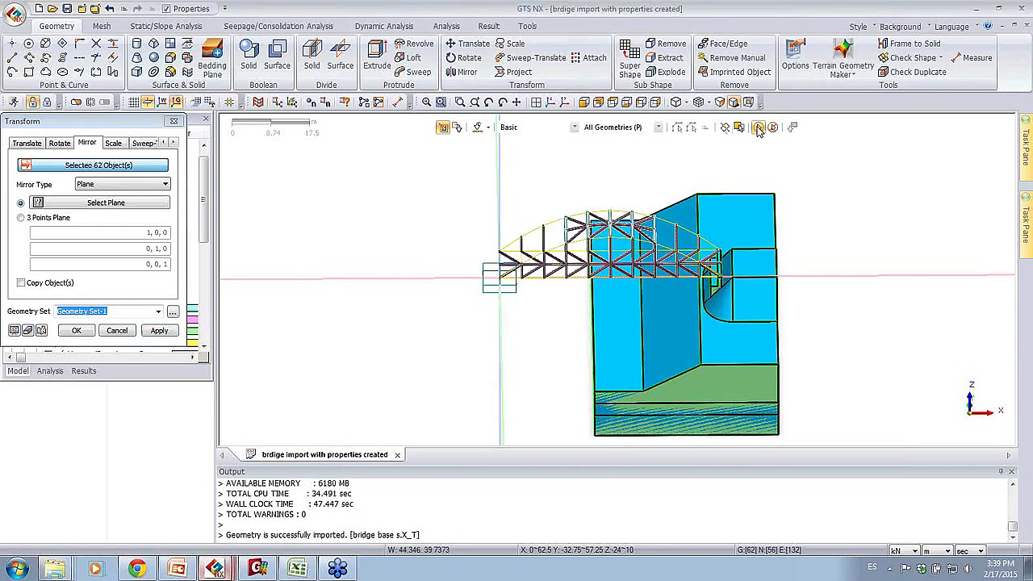
left_click(106, 203)
middle_click_drag(488, 299, 532, 330)
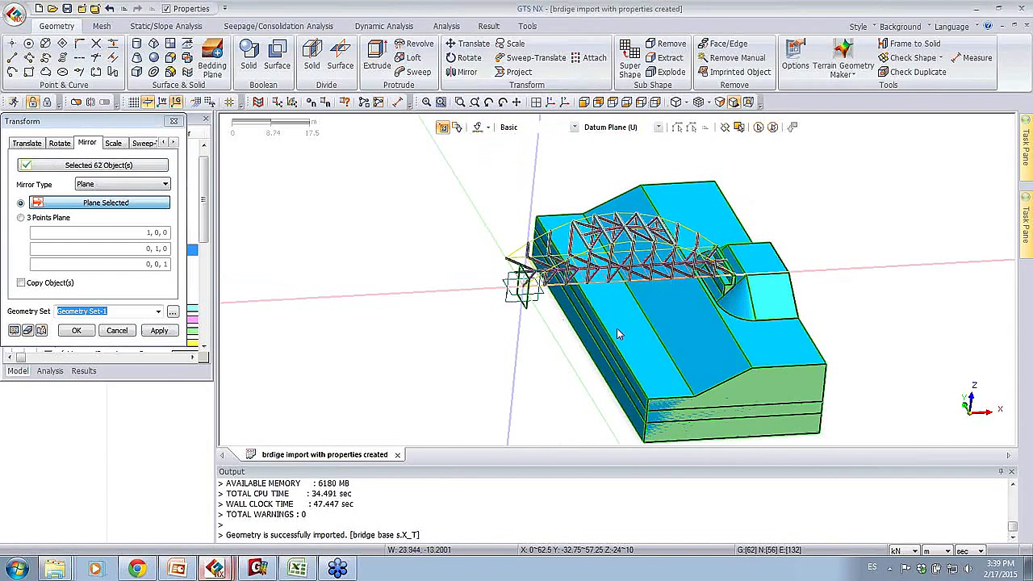
left_click(12, 333)
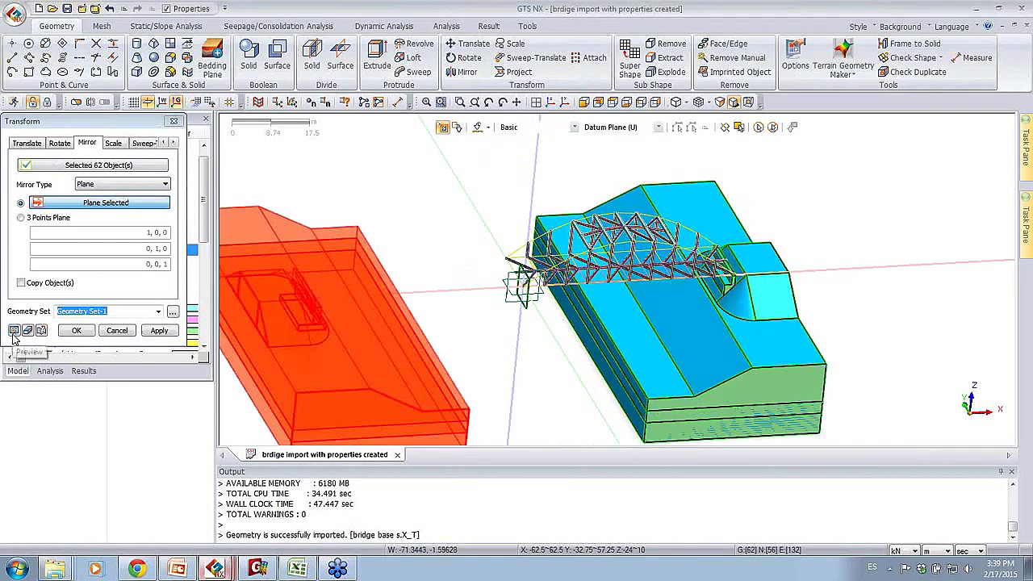
- Make the mirror keep the original by copying the objects, and create the mirrored base
middle_click_drag(393, 302, 423, 248)
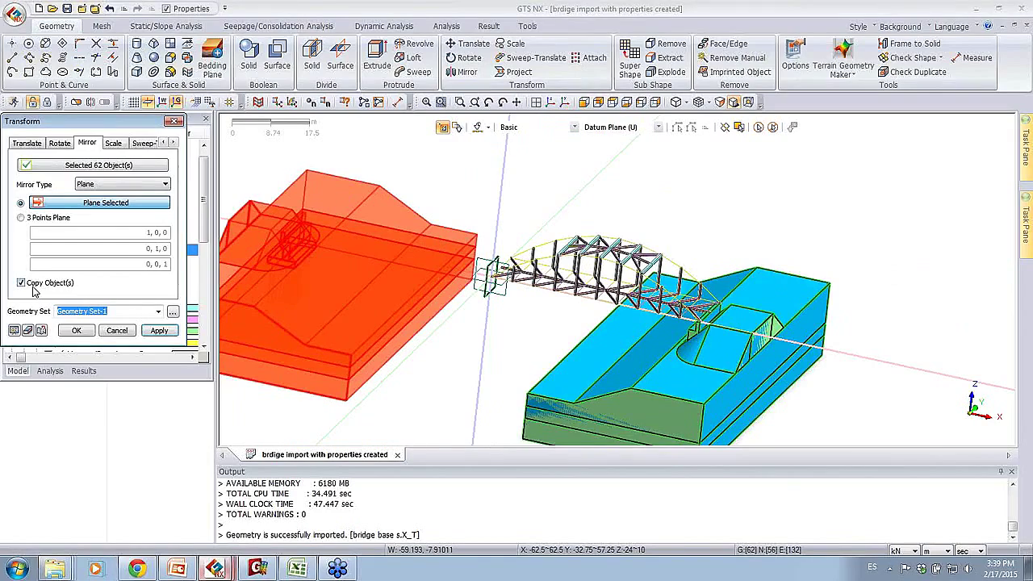
left_click(76, 329)
middle_click_drag(565, 379, 477, 237)
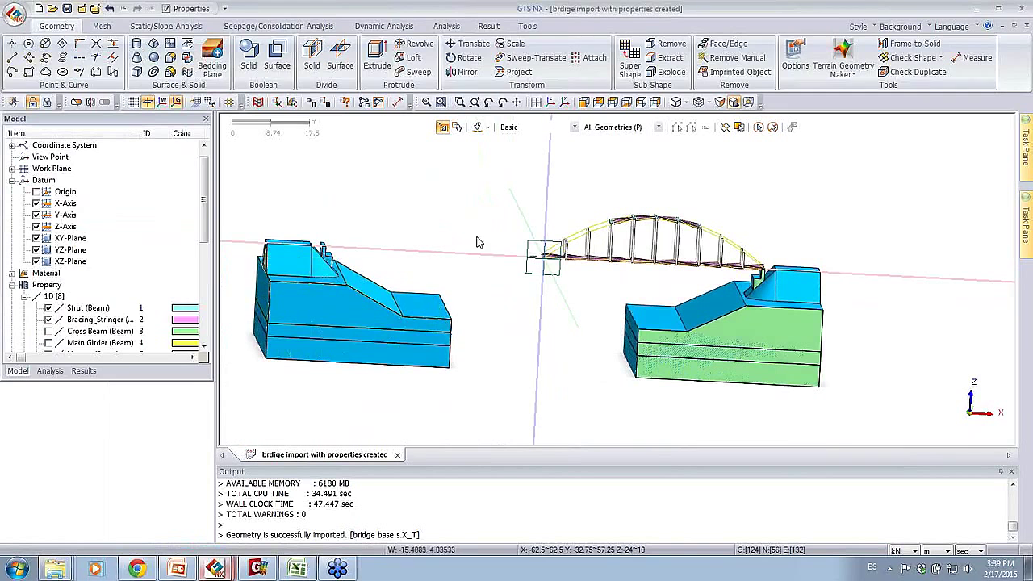
- Set up a Translate move of the mirrored base, with a two-point vector from its abutment point (-50, 7, 0) to the bridge end (0, 7, 0)
left_click(474, 43)
left_click_drag(232, 193, 484, 431)
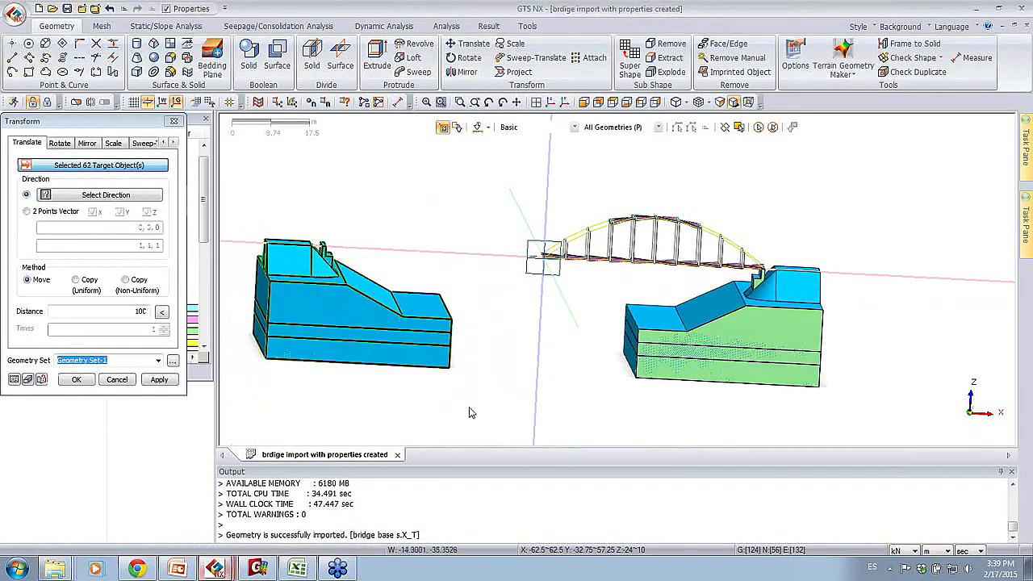
left_click(53, 212)
middle_click_drag(426, 216, 329, 203)
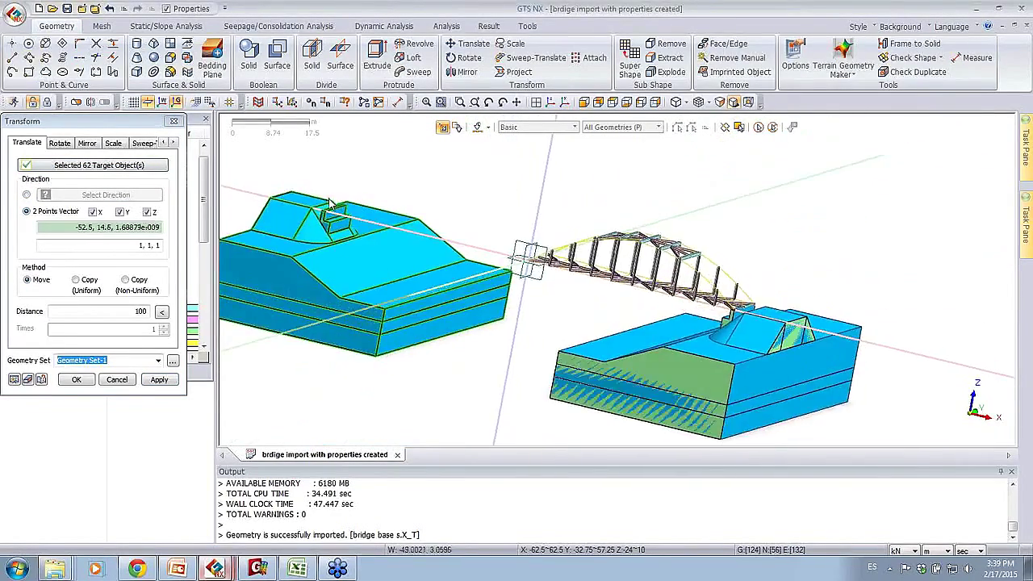
scroll(329, 204, "up", 5)
left_click(294, 190)
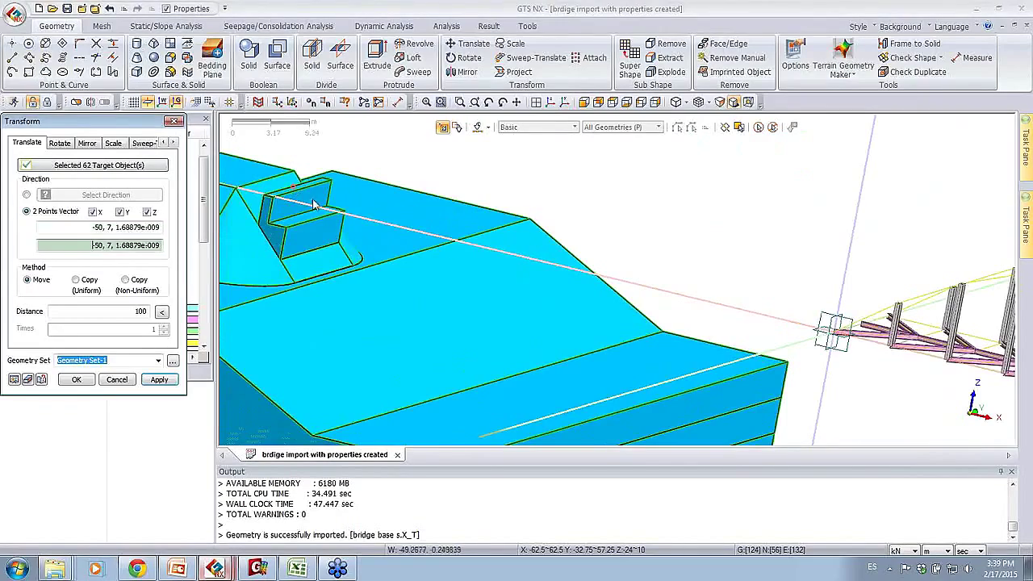
middle_click_drag(689, 320, 710, 339)
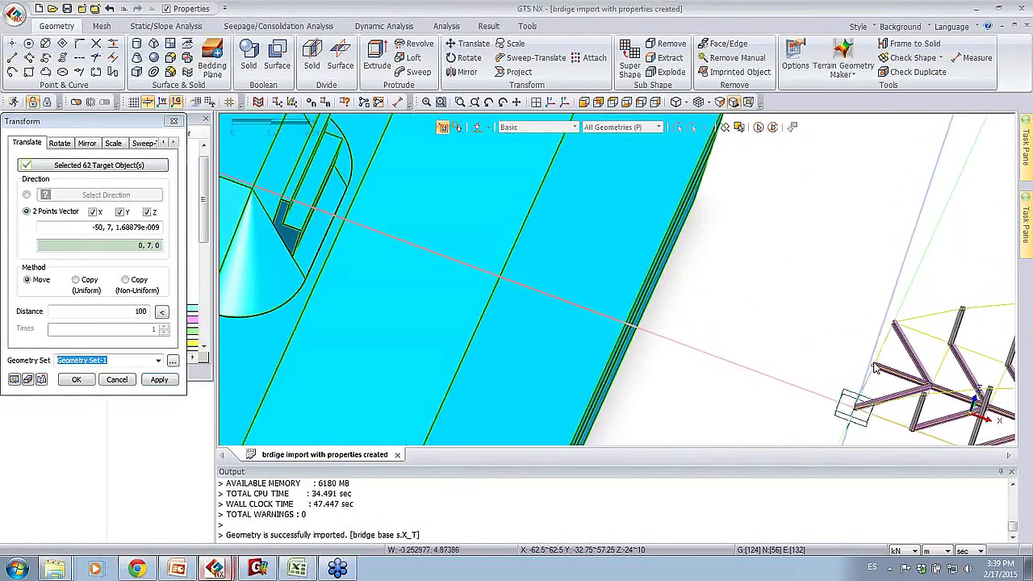
left_click(874, 365)
- Use the two-point vector's length of 50 m as the move distance, preview the mirrored base and apply the move
left_click(162, 312)
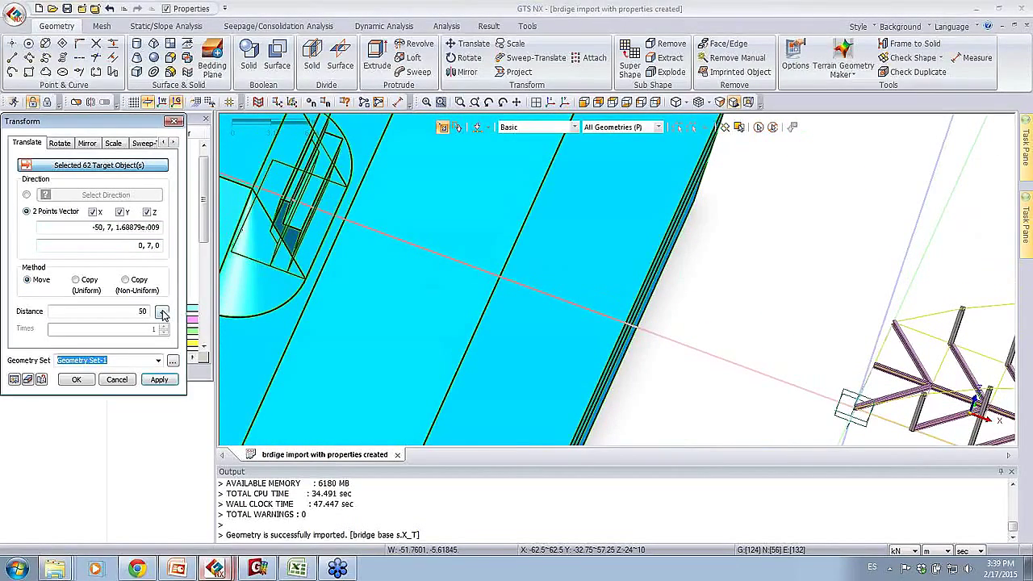
left_click(13, 379)
middle_click_drag(733, 255, 826, 401)
scroll(760, 264, "down", 4)
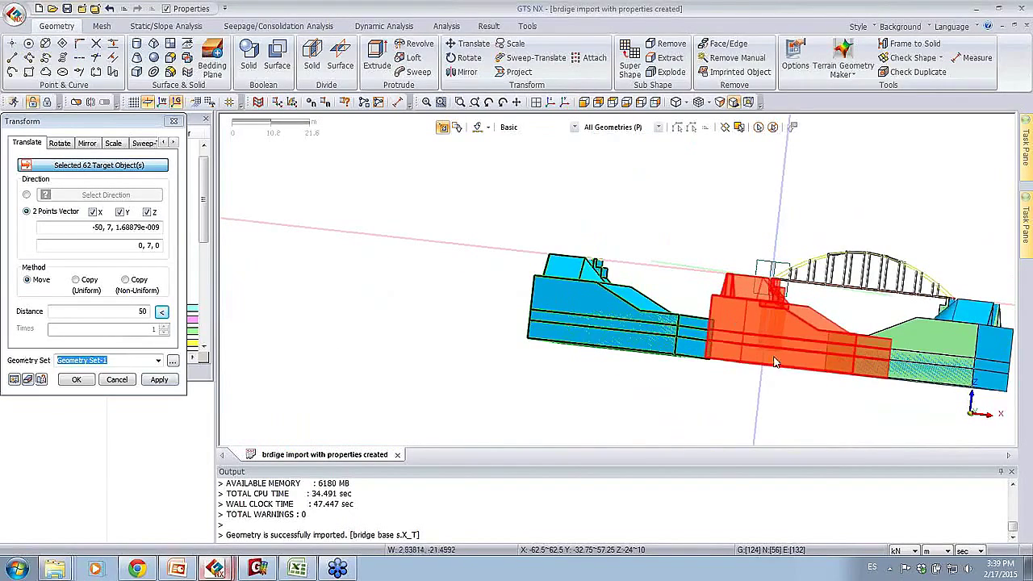
scroll(764, 347, "up", 3)
middle_click_drag(902, 283, 778, 317)
middle_click_drag(466, 211, 757, 259)
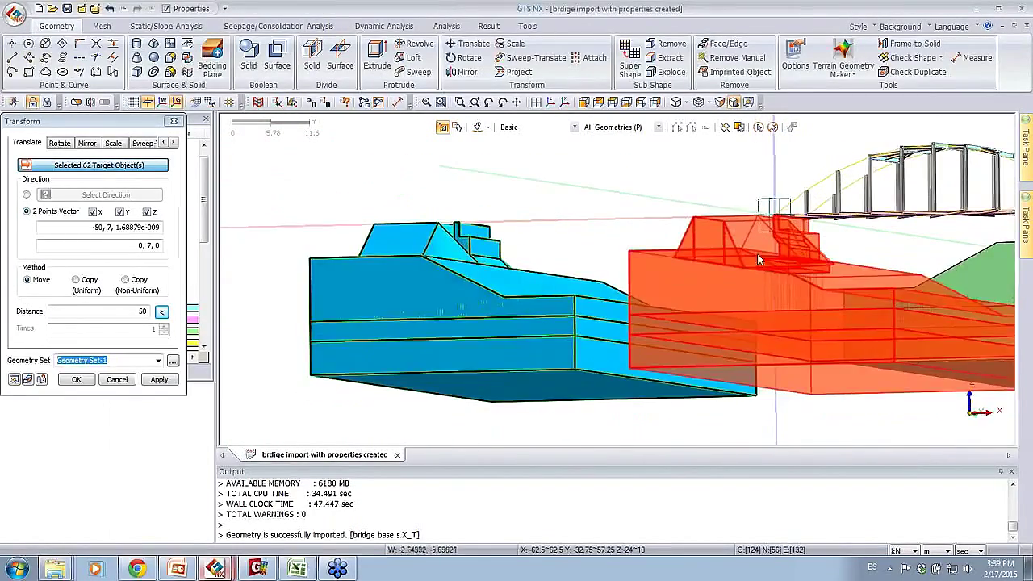
middle_click_drag(824, 280, 768, 277)
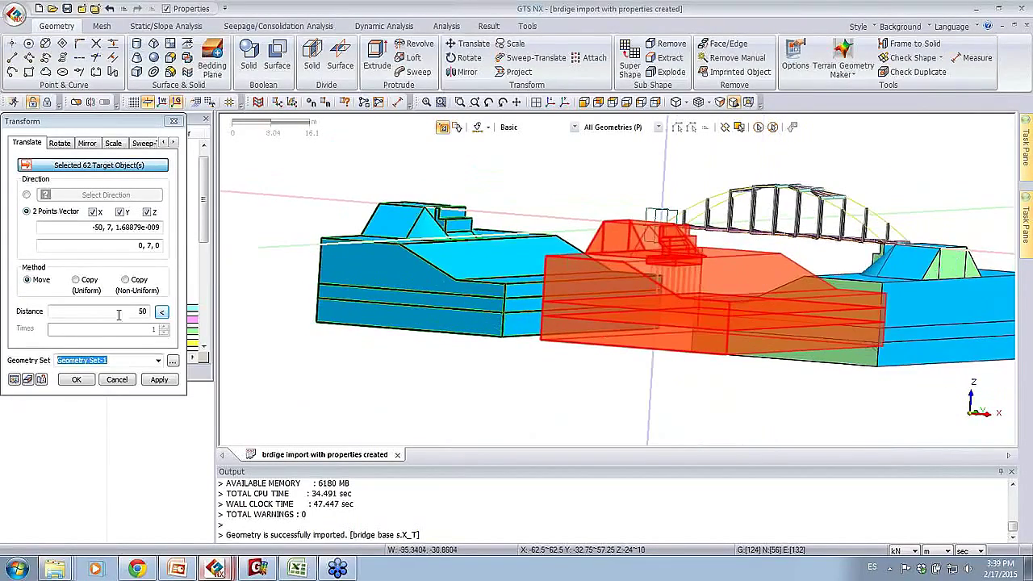
left_click(79, 379)
middle_click_drag(530, 219, 864, 211)
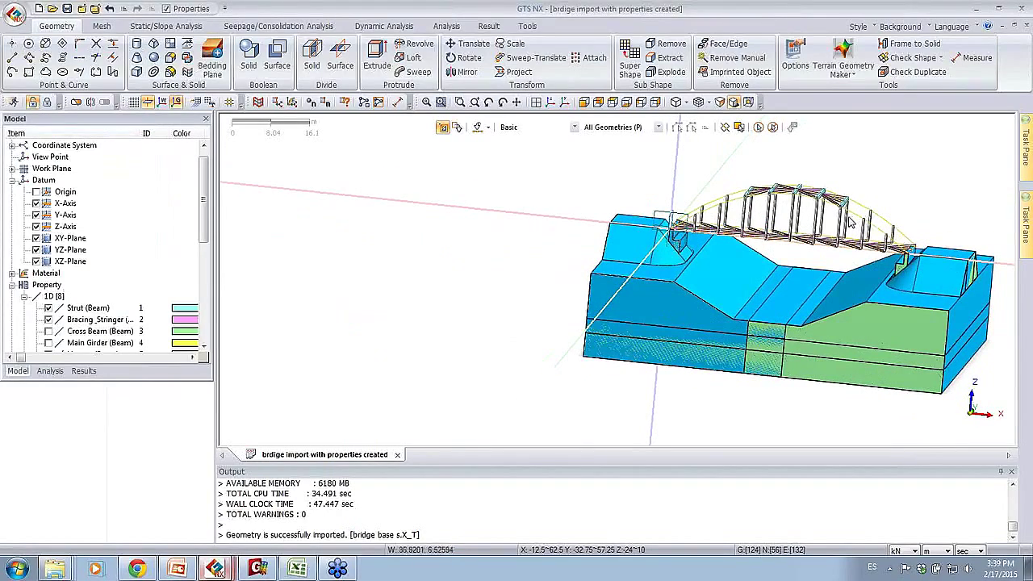
middle_click_drag(910, 302, 760, 257)
key("super")
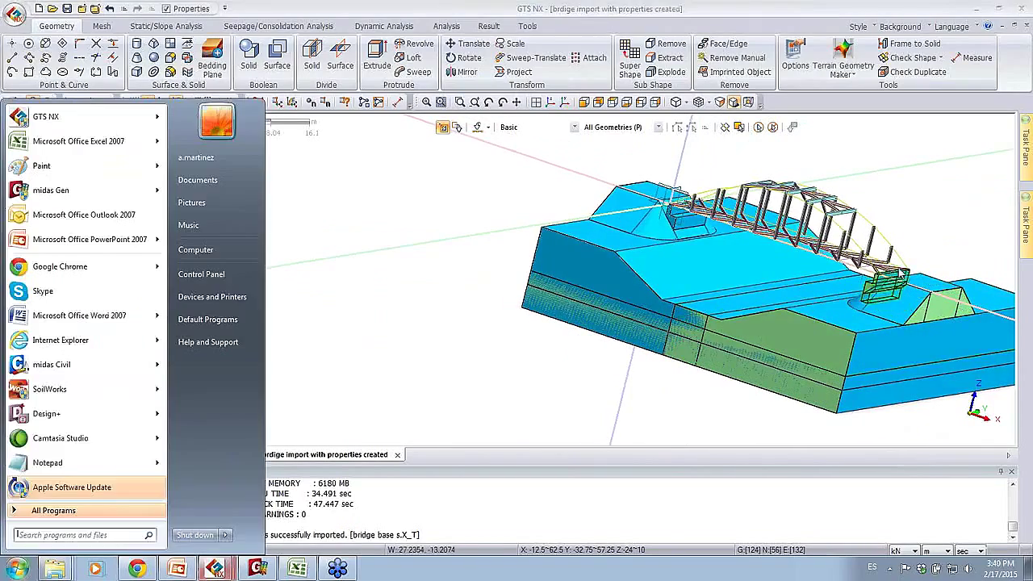
left_click(470, 239)
middle_click_drag(929, 224, 657, 343)
middle_click_drag(444, 201, 277, 122)
- Fuse the two overlapping top soil layer solids into one with Merge Faces enabled and the tool solids deleted
left_click(249, 63)
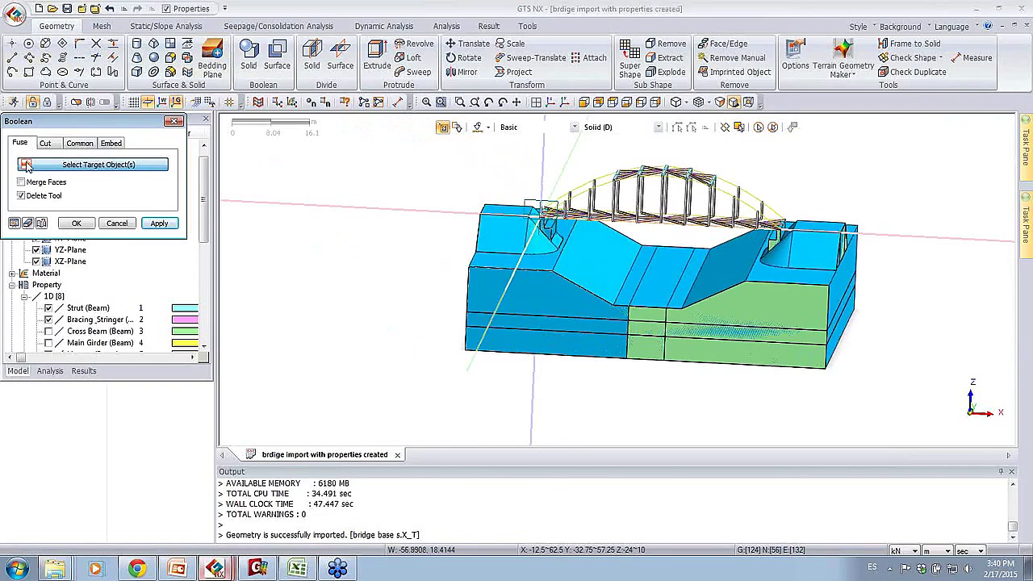
left_click(21, 182)
left_click(706, 301)
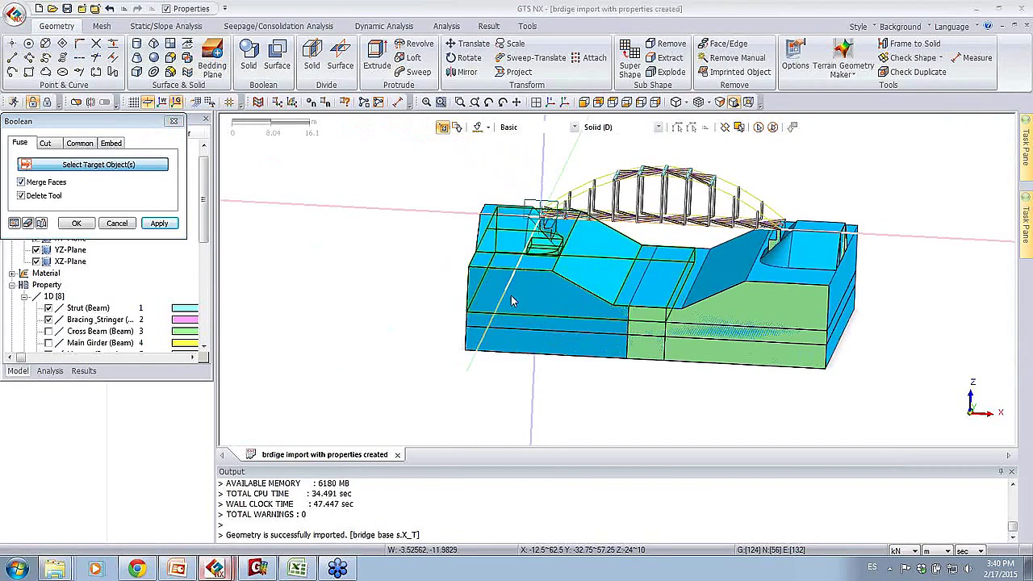
left_click(776, 311)
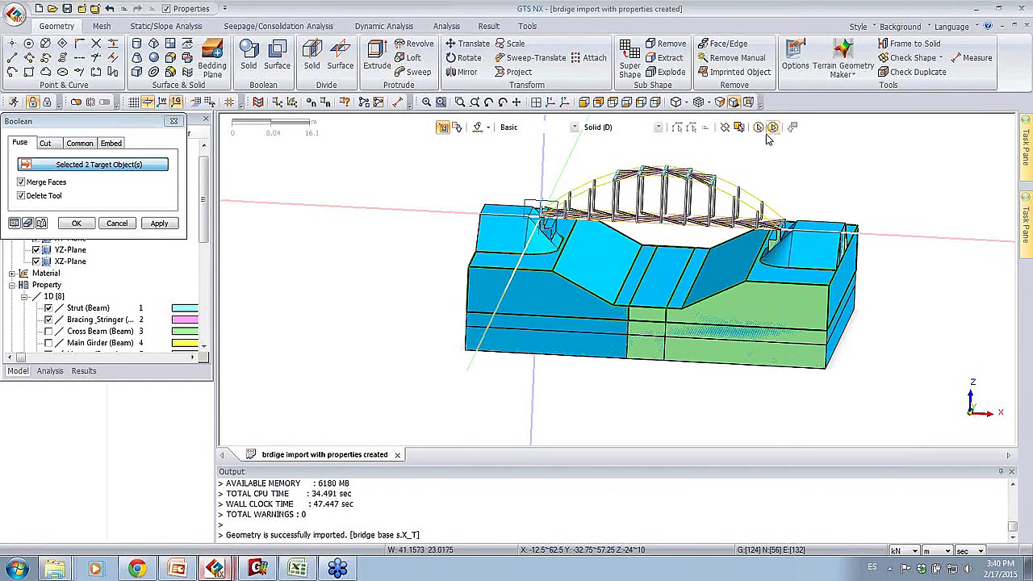
middle_click_drag(763, 134, 829, 170)
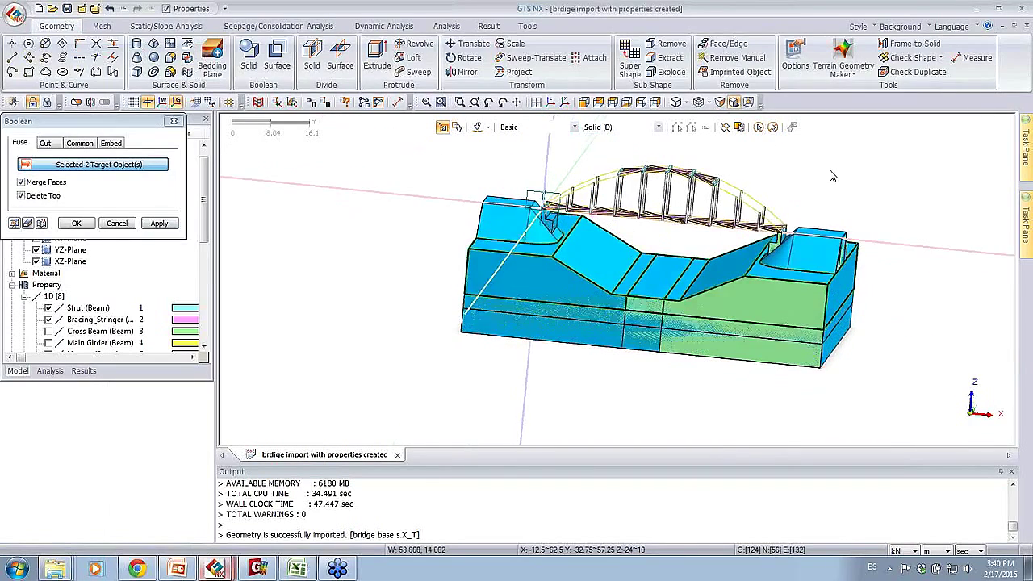
left_click(159, 223)
- Fuse the two middle soil layer solids, and likewise the two bottom soil layer solids, with merged faces
left_click(588, 314)
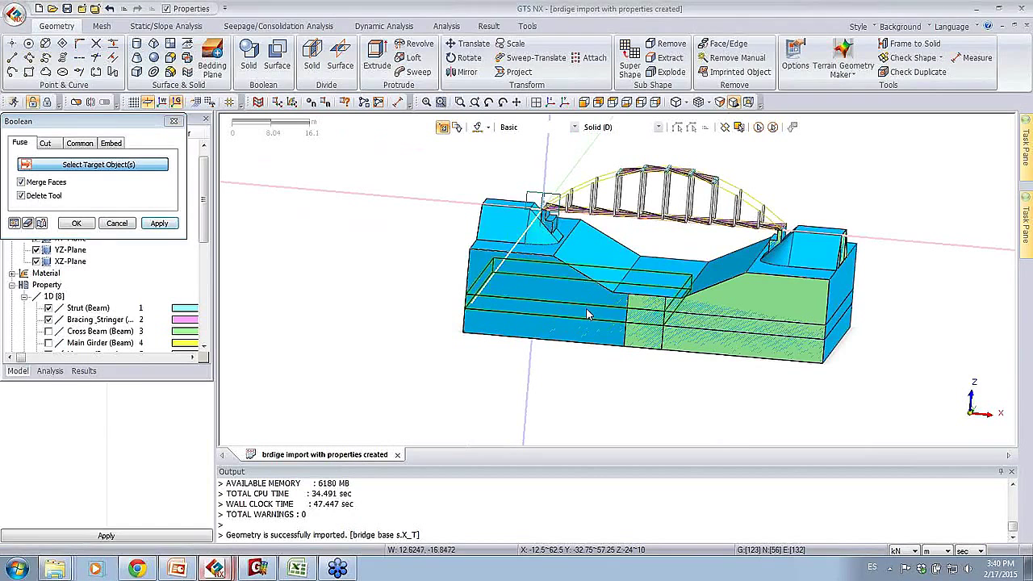
left_click(687, 325)
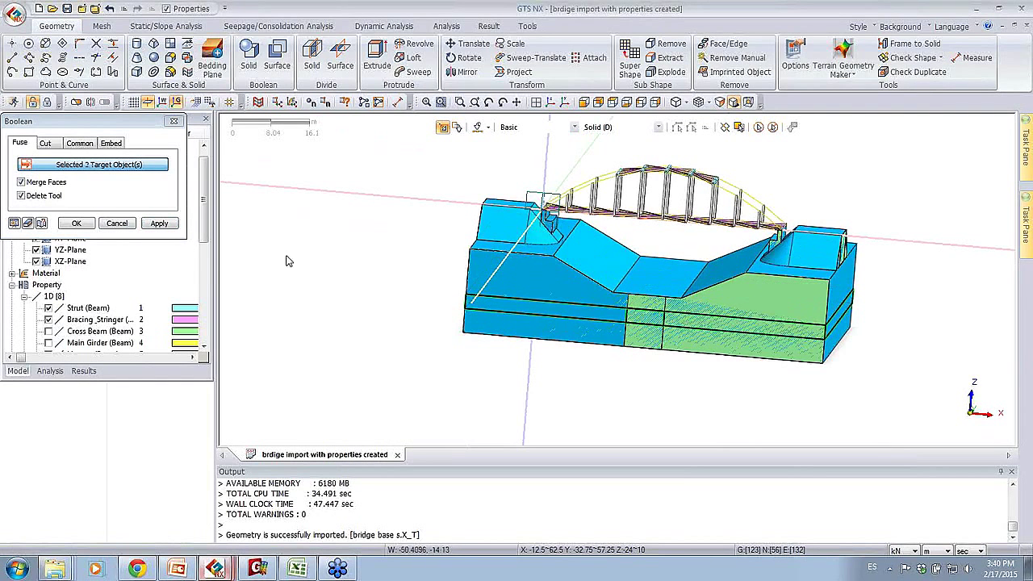
left_click(170, 226)
left_click(692, 348)
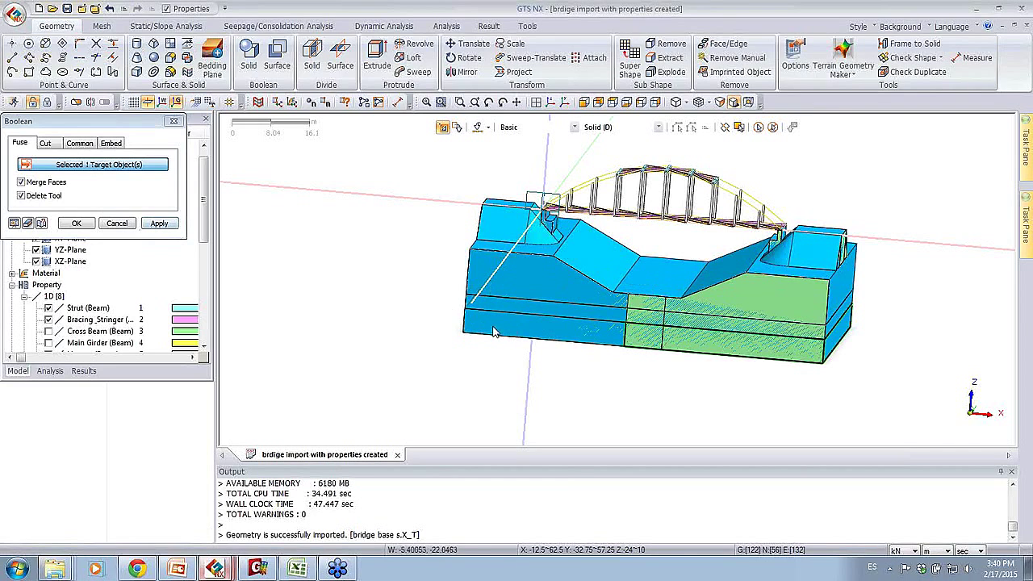
left_click(77, 223)
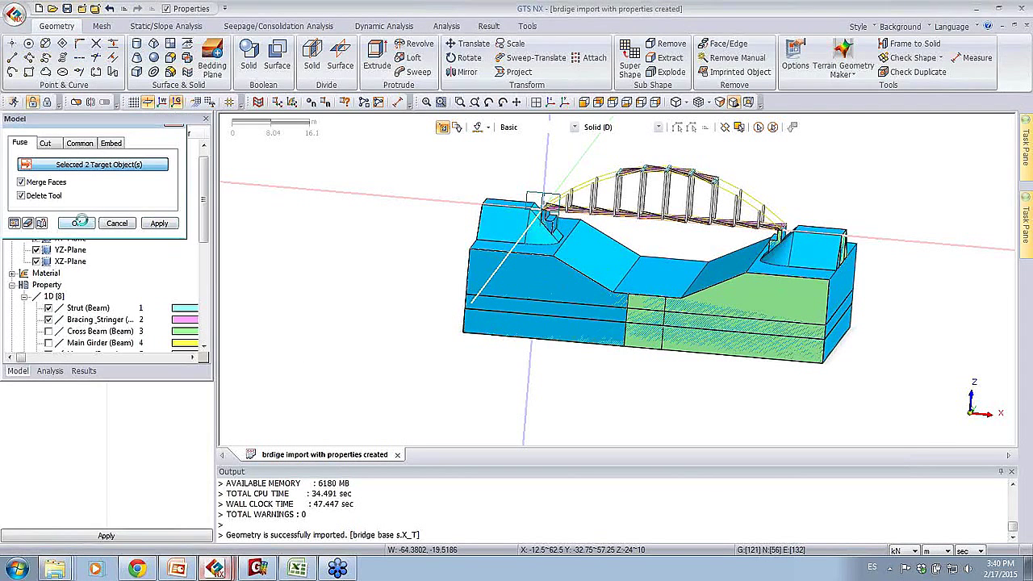
- Hide the curves and surfaces of Geometry Set-1 so only its solids are displayed, and inspect the fused soil layers
left_click(12, 286)
left_click(47, 331)
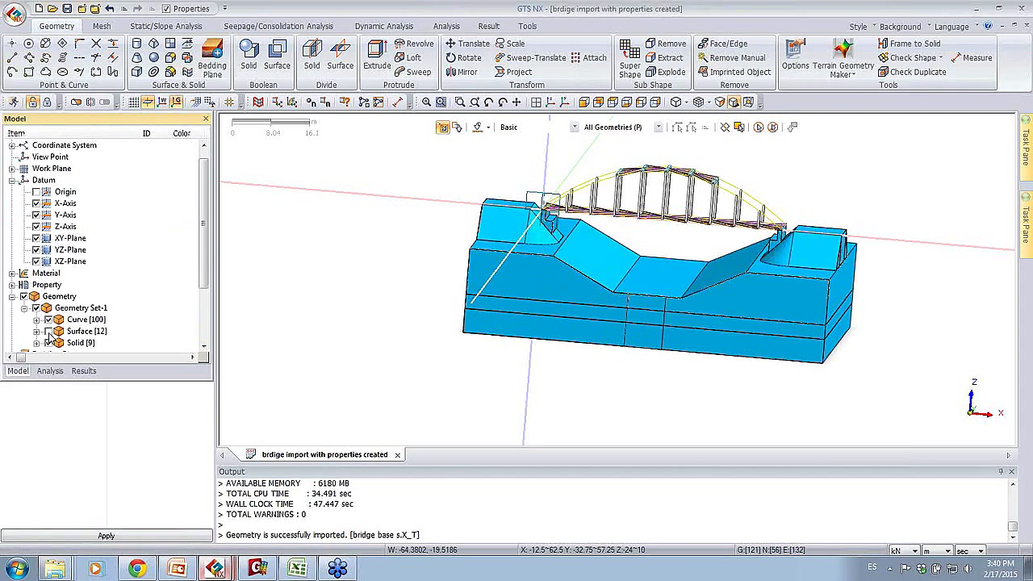
left_click(48, 320)
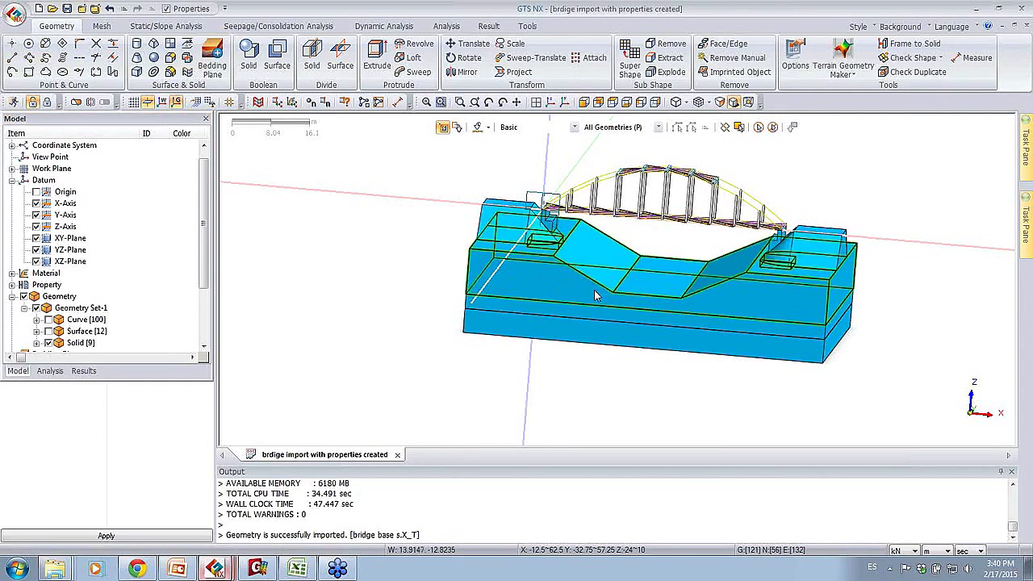
middle_click_drag(335, 298, 926, 278)
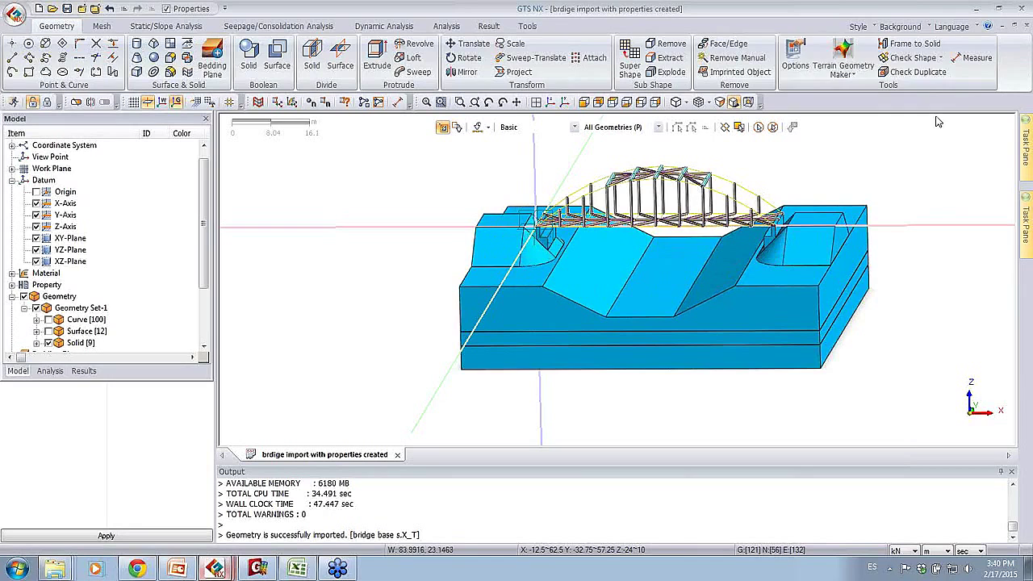
- Check the visible shapes for duplicate edges and faces with a 0.0001 m tolerance and examine the contacts between the solids
left_click(916, 74)
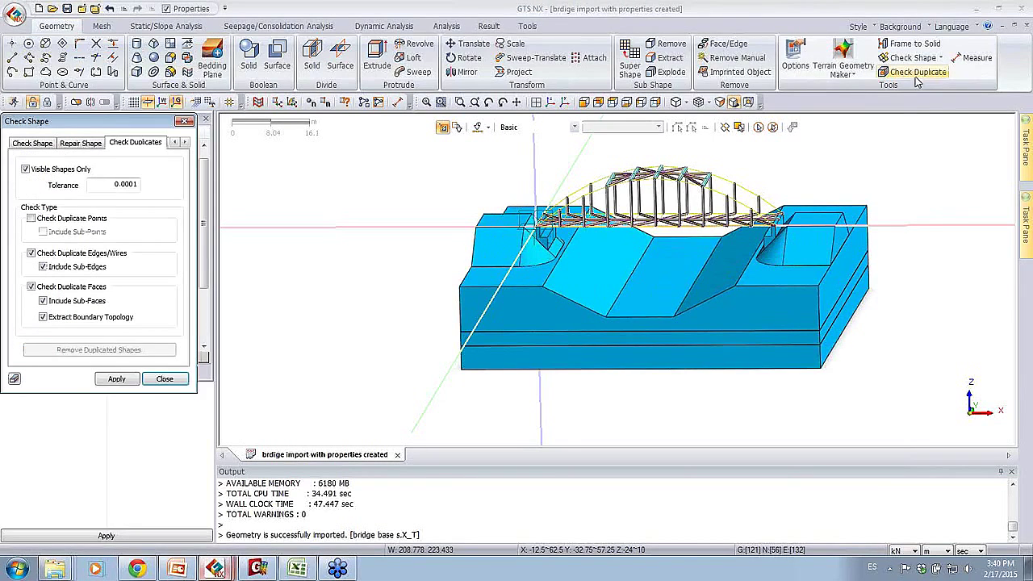
left_click(113, 379)
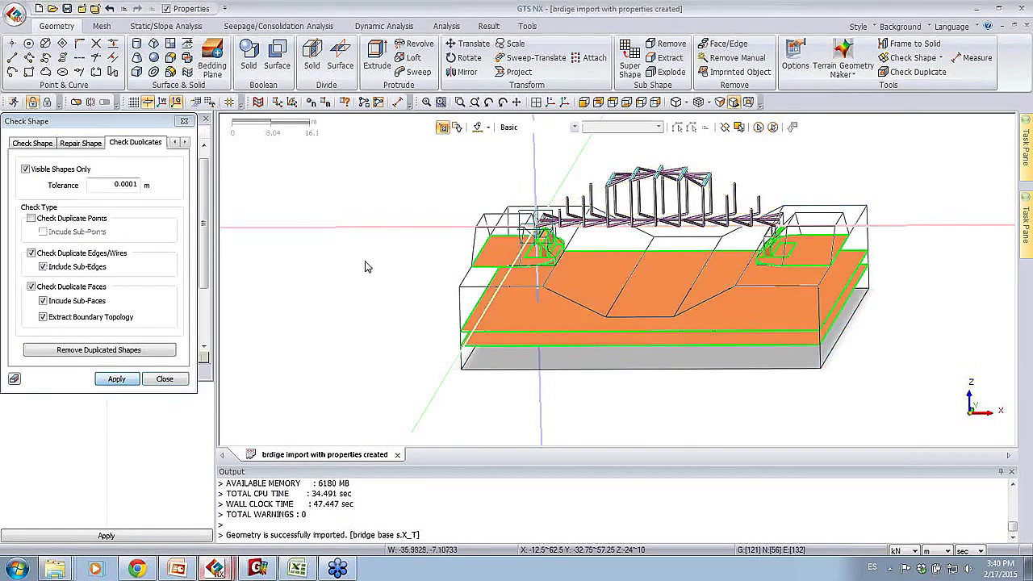
middle_click_drag(369, 264, 348, 263)
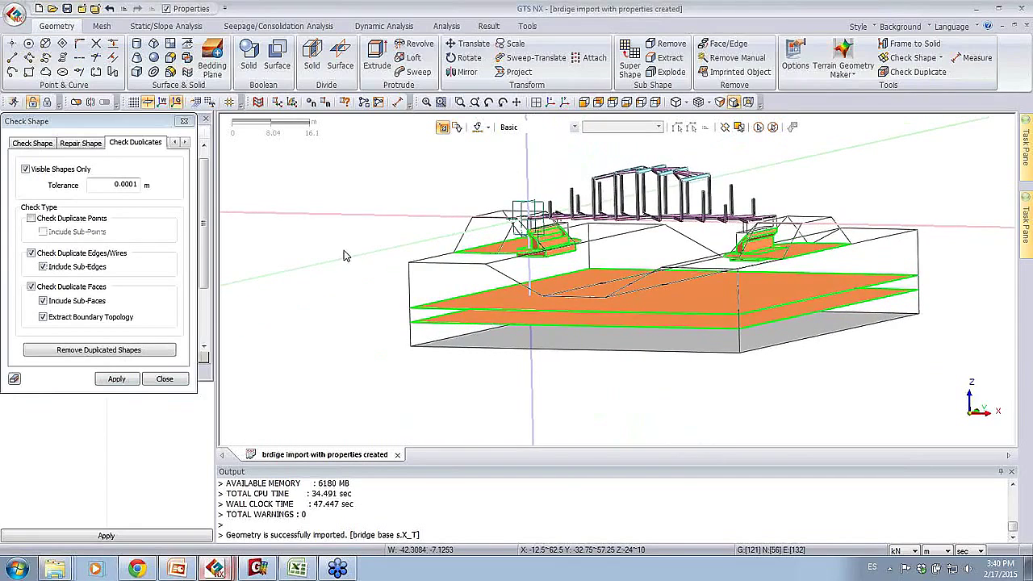
- Examine the duplicate faces between the soil layers and around both abutments from several angles, and close the shape check
middle_click_drag(410, 244, 438, 270)
scroll(765, 371, "up", 3)
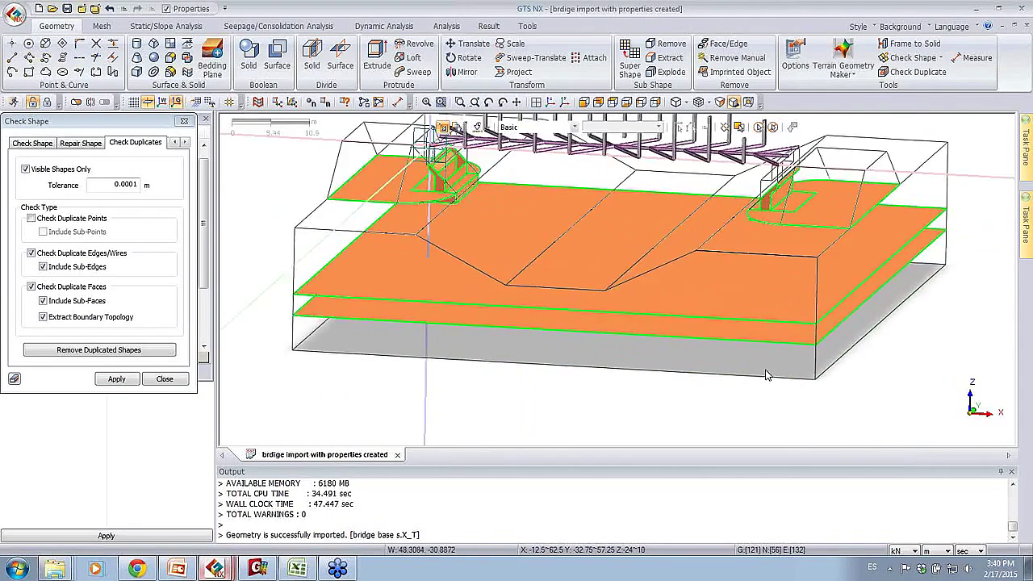
scroll(759, 367, "up", 3)
scroll(702, 290, "down", 3)
middle_click_drag(959, 340, 859, 270)
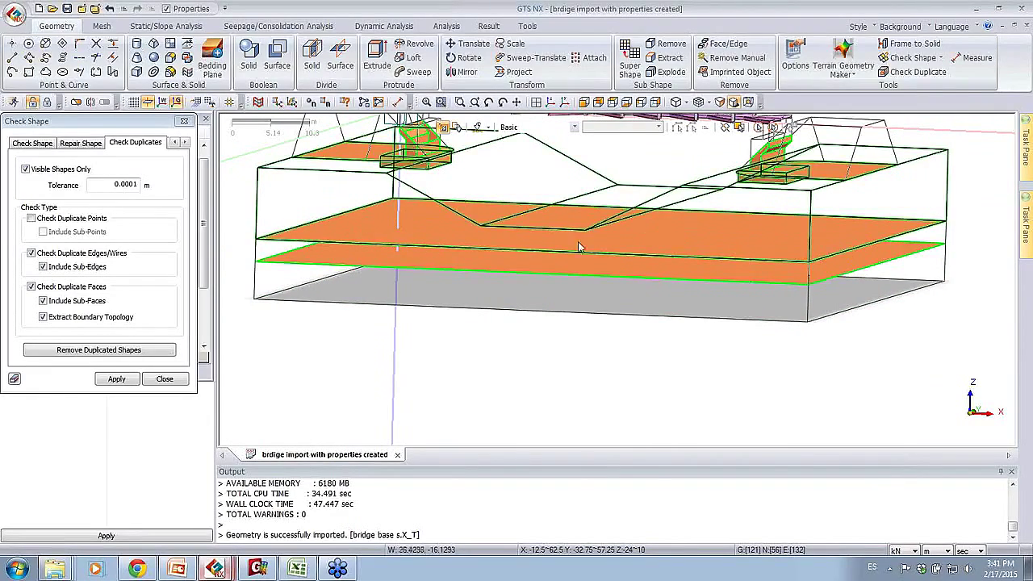
middle_click_drag(363, 251, 418, 211)
scroll(418, 211, "up", 8)
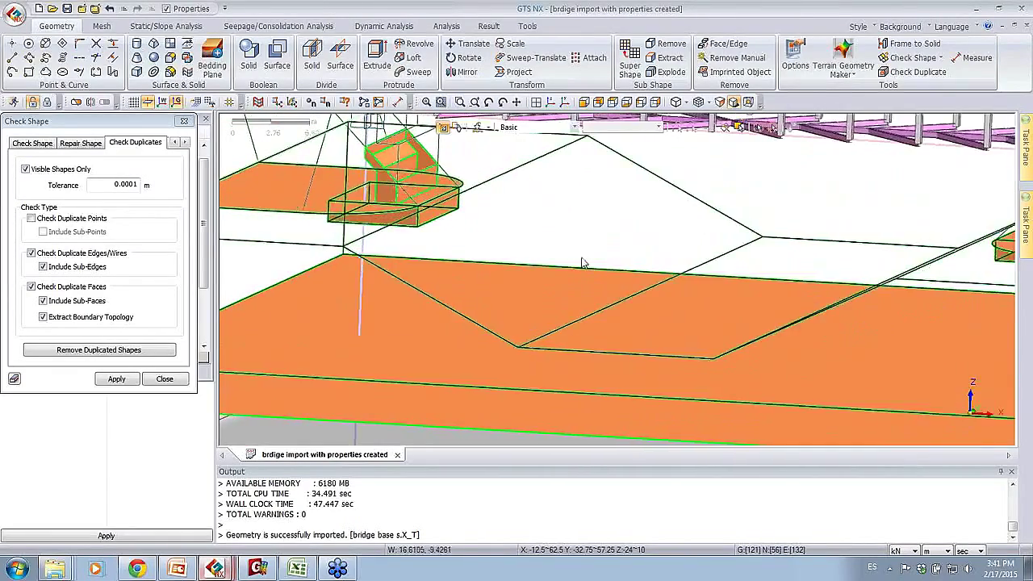
middle_click_drag(530, 271, 560, 276)
scroll(421, 208, "down", 6)
middle_click_drag(696, 311, 846, 324)
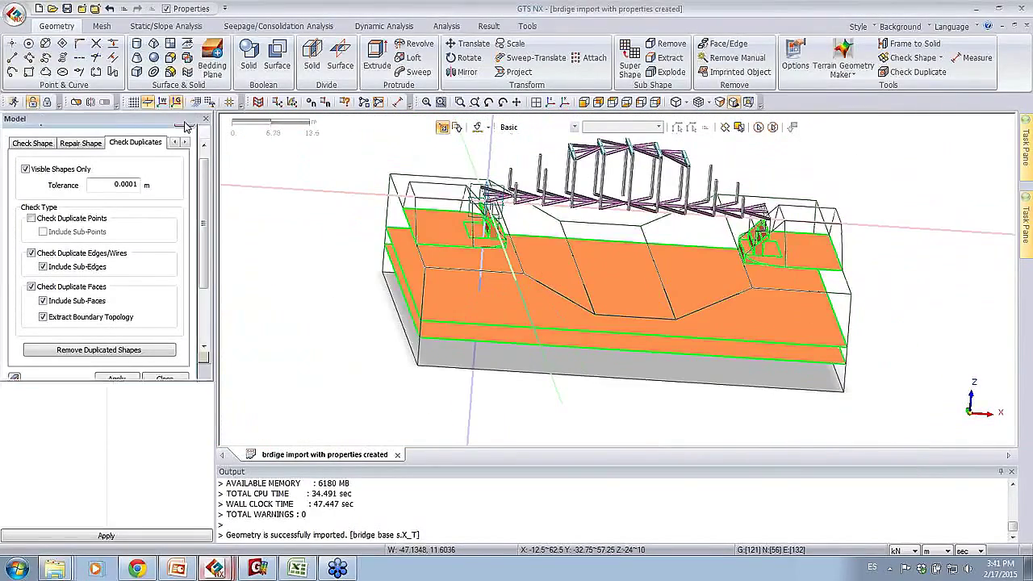
left_click(183, 121)
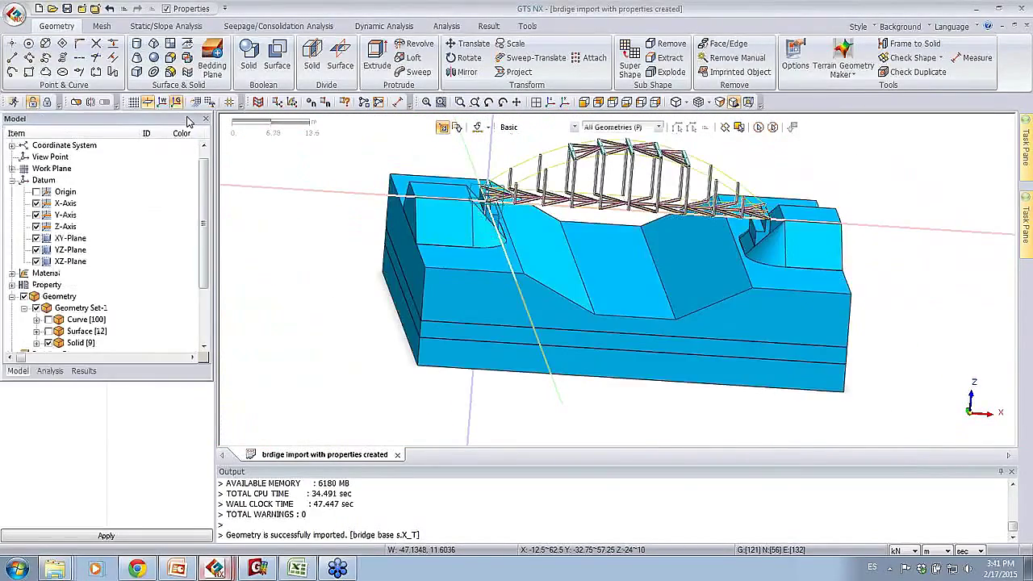
left_click(187, 63)
left_click(109, 165)
left_click(81, 185)
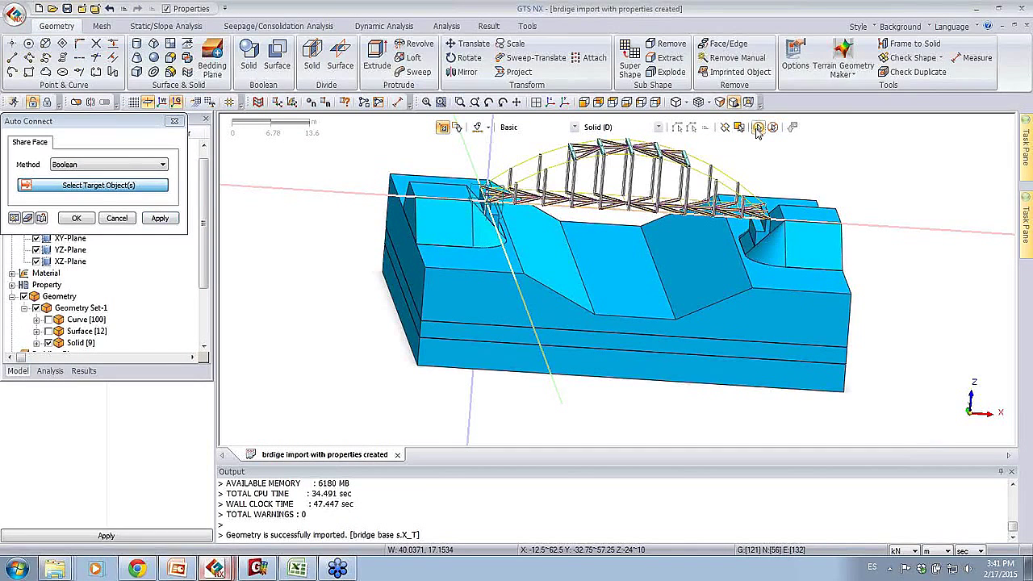
left_click(736, 128)
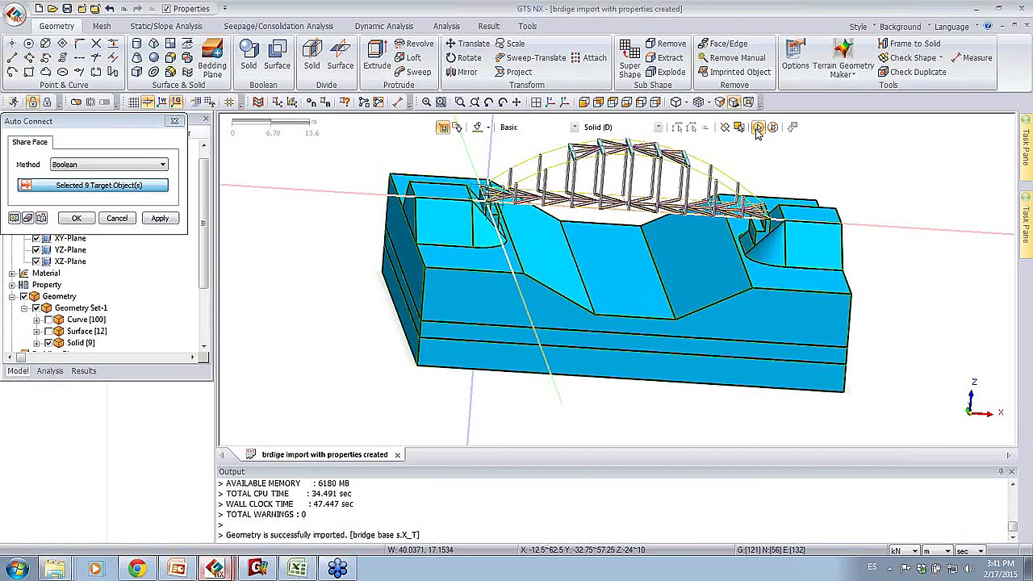
left_click(175, 122)
- Hide the two solids filling the ground behind the abutments, Extrude(1)_D1 with IDs 218 and 155, and inspect the exposed abutments
middle_click_drag(924, 197, 924, 225)
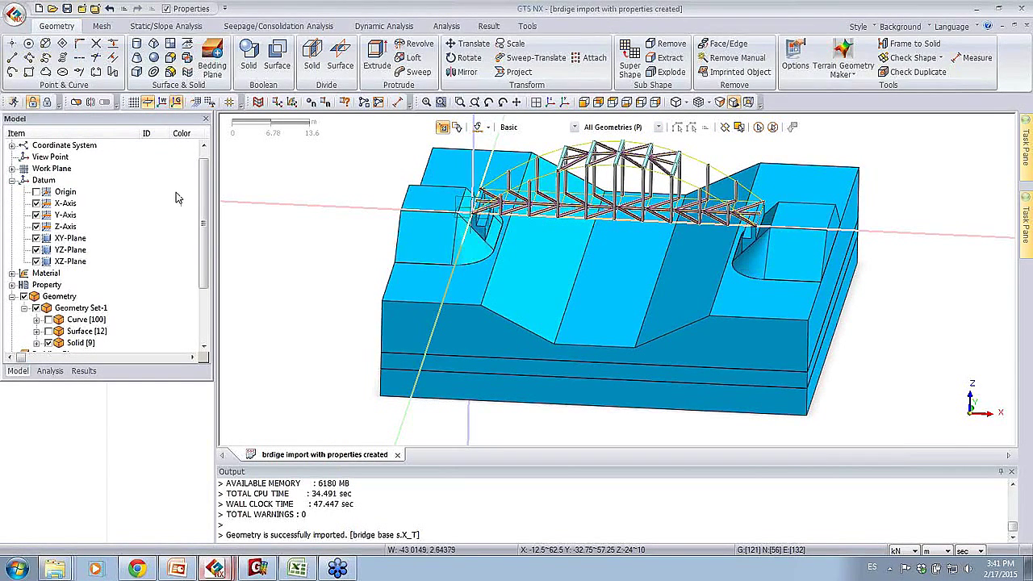
left_click(12, 180)
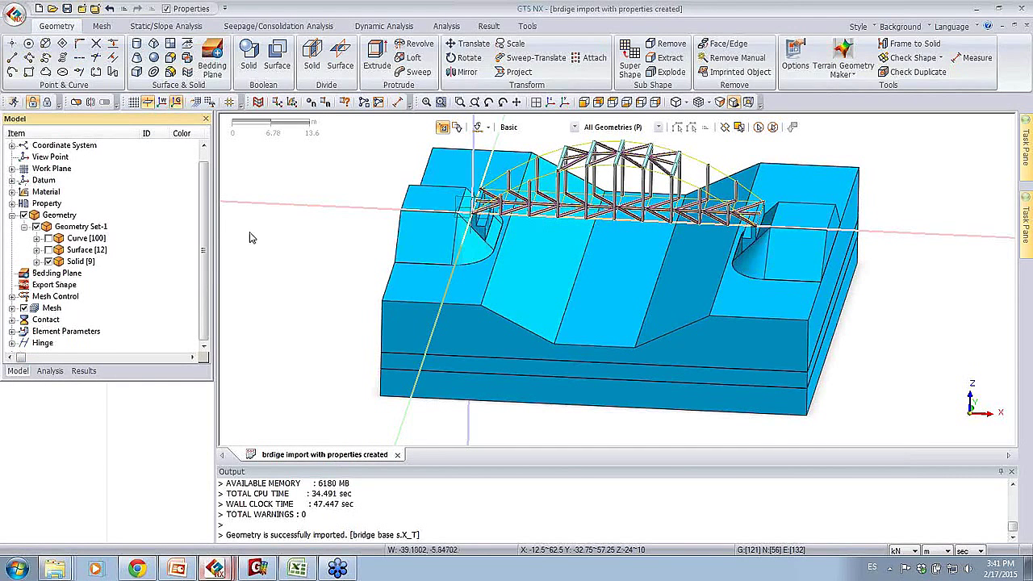
left_click(36, 262)
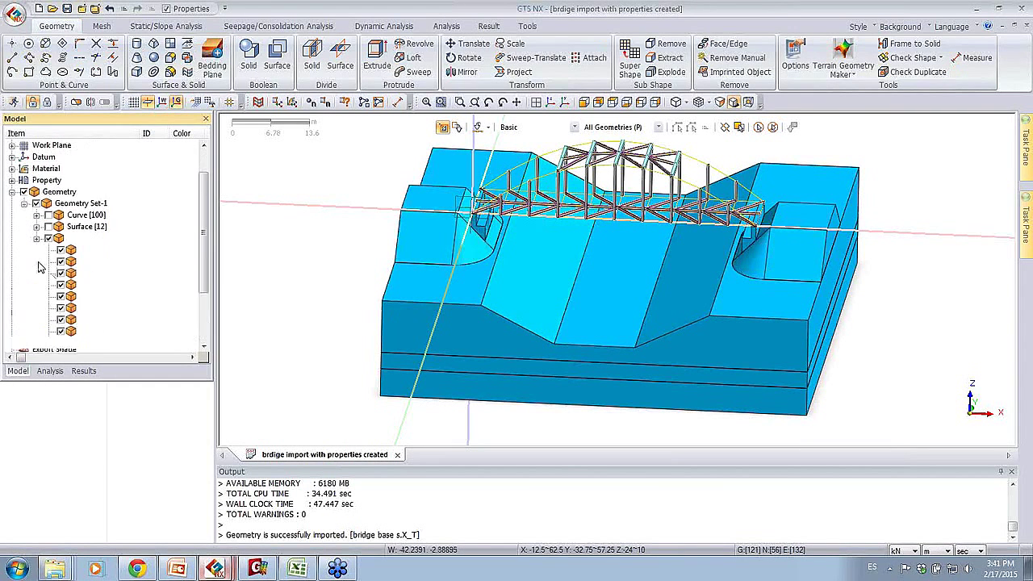
left_click(406, 244)
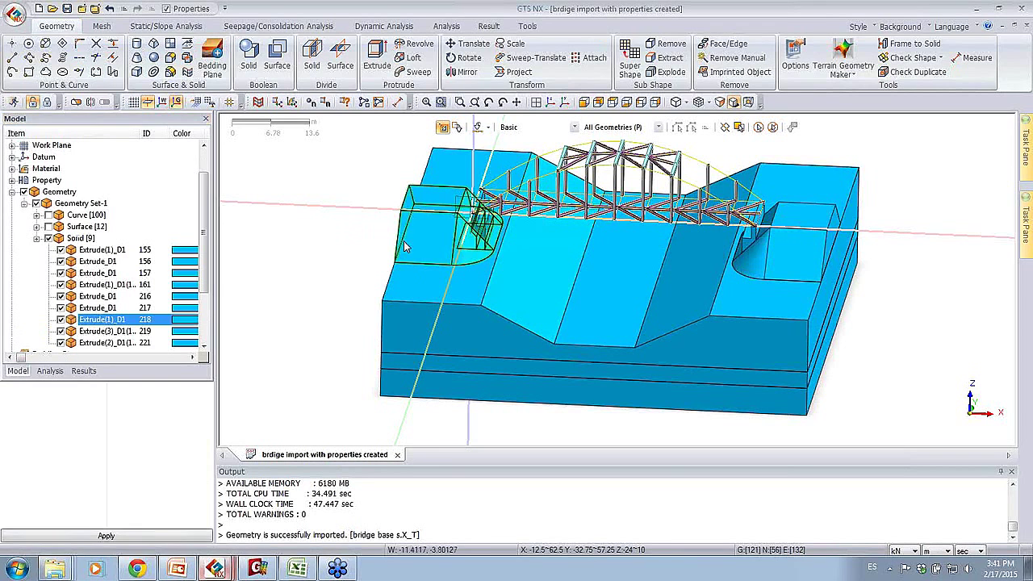
left_click(61, 320)
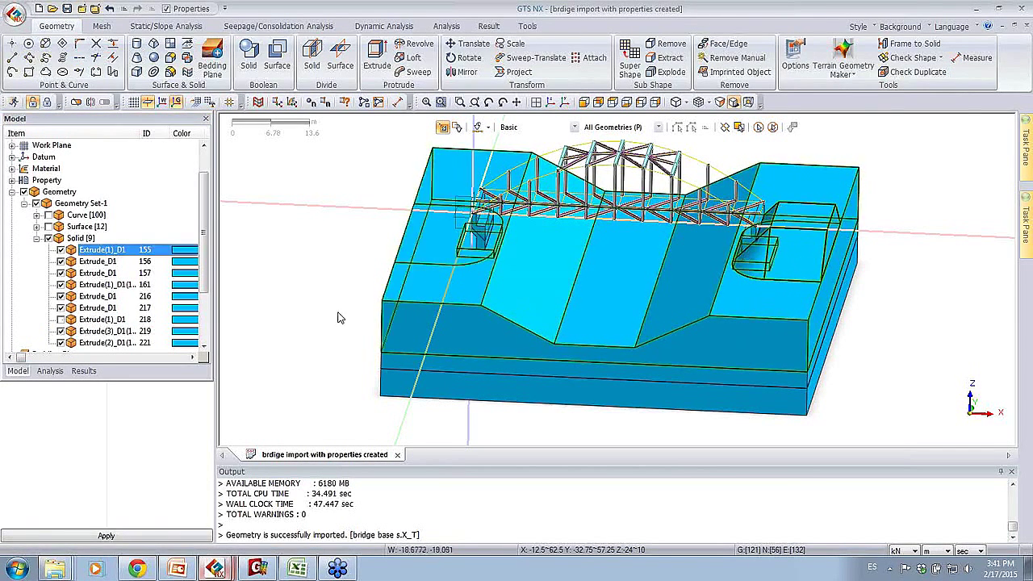
left_click(61, 251)
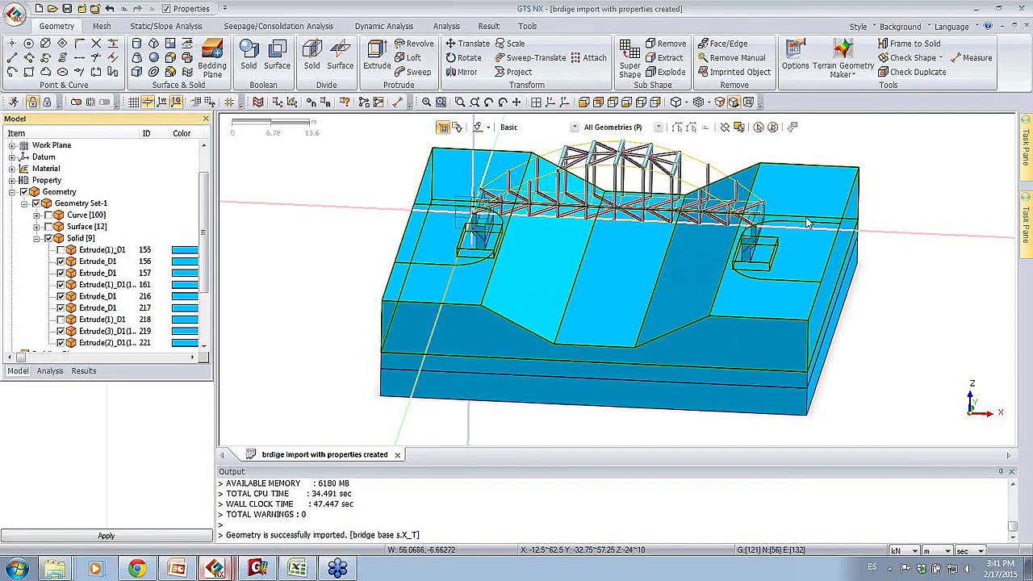
middle_click_drag(766, 173, 811, 248)
left_click(156, 342)
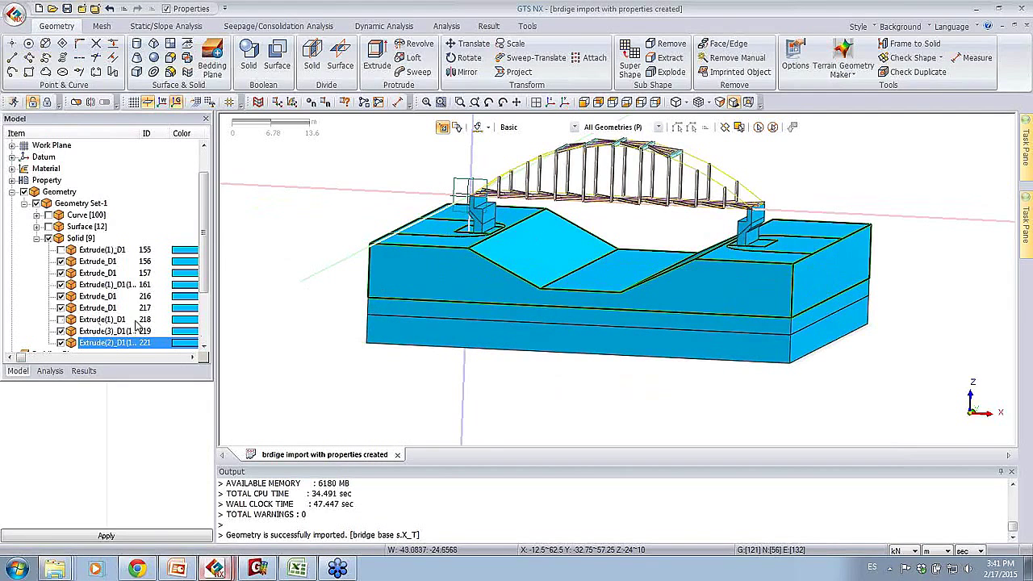
middle_click_drag(977, 380, 776, 386)
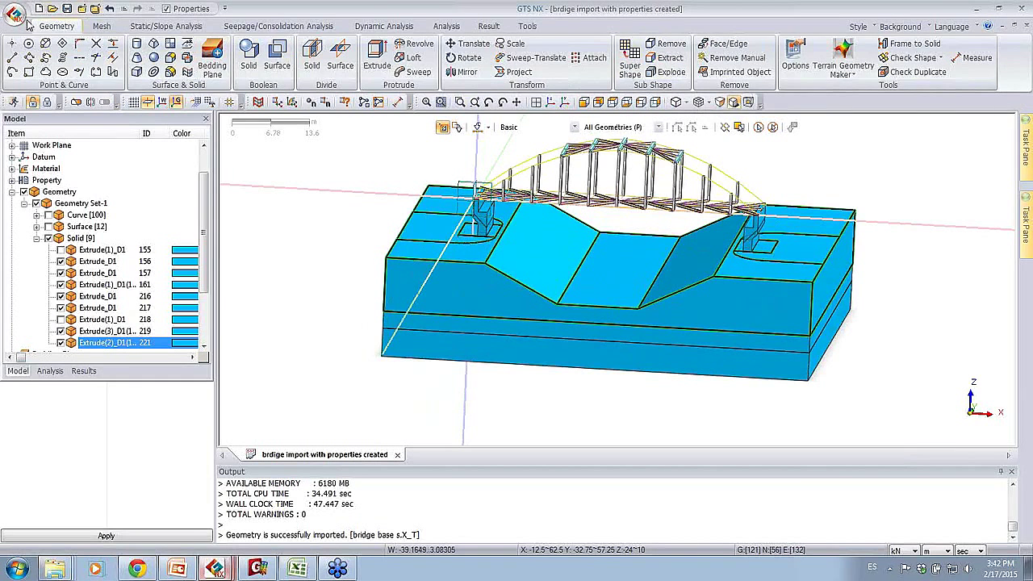
- Set up a 3D auto-solid mesh for the two abutment wall solids with an element size of 0.5
left_click(98, 27)
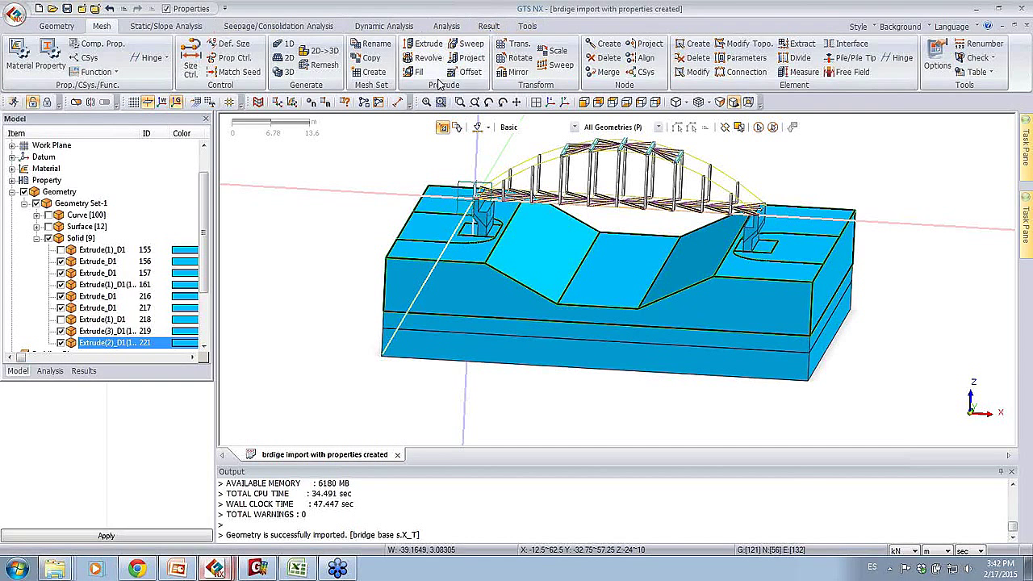
left_click(773, 129)
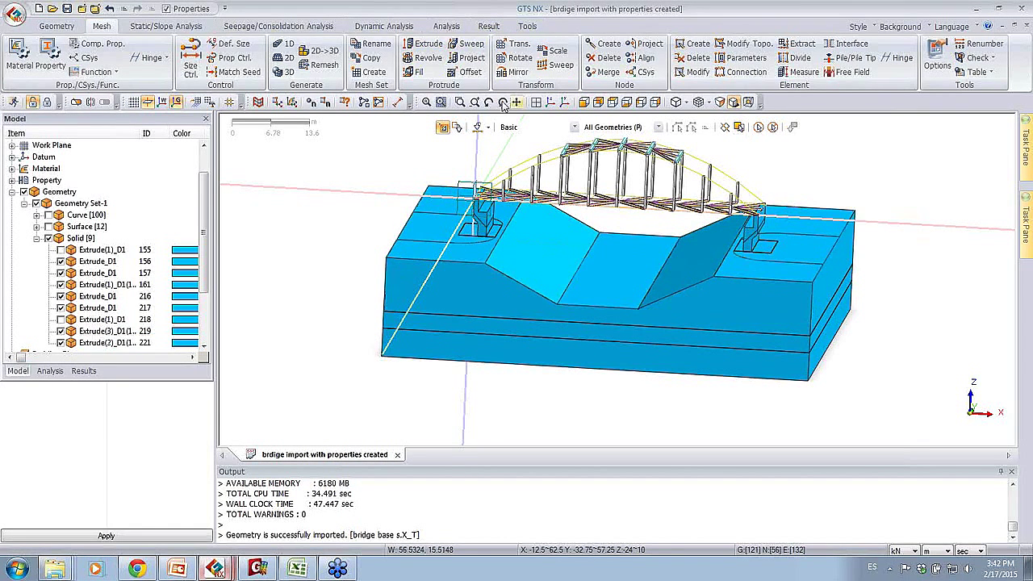
left_click(282, 72)
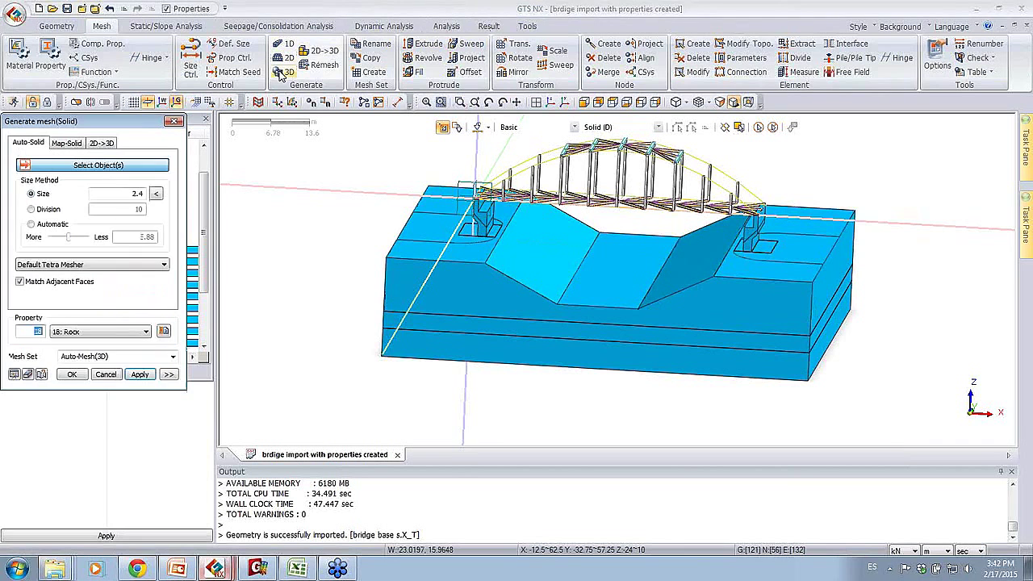
left_click(484, 225)
left_click(486, 226)
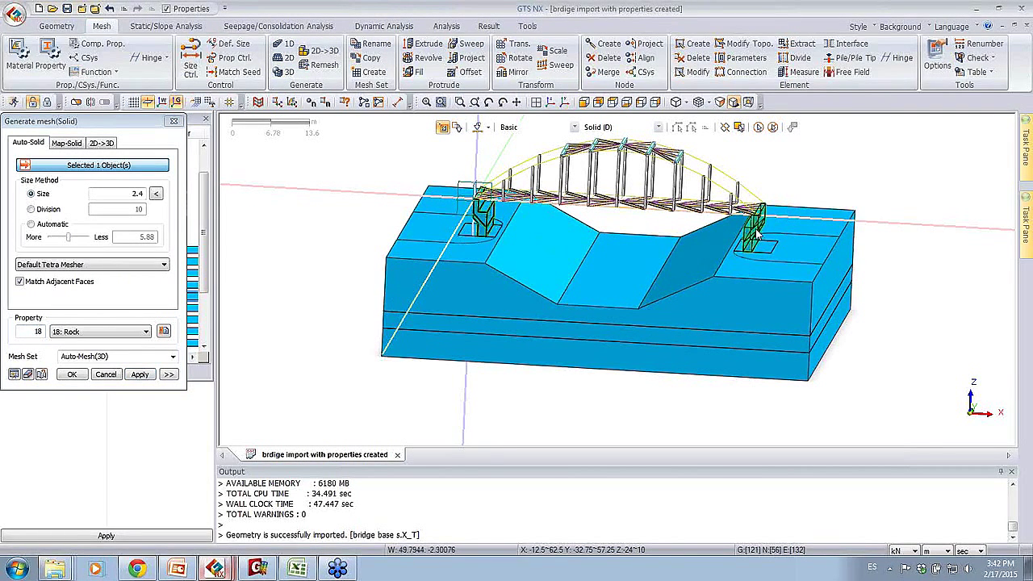
left_click(752, 233)
double_click(113, 195)
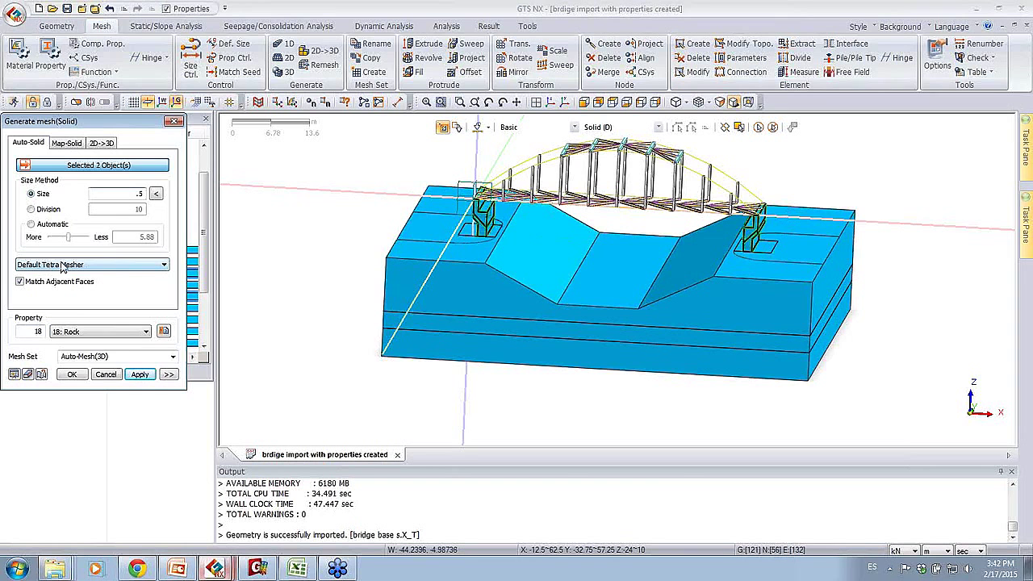
- Assign property 7: Abutment to the solid mesh and name its mesh set abutment
left_click(95, 332)
left_click(81, 367)
left_click(105, 358)
type("abutment")
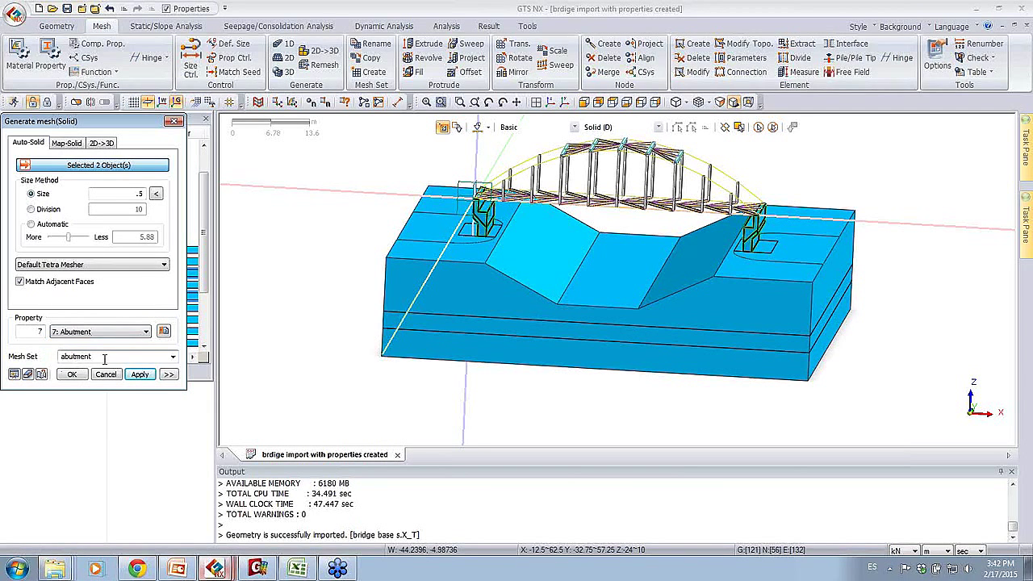
- Set the Merge Nodes tolerance to 0.1 in the advanced options of the abutment mesh
left_click(173, 378)
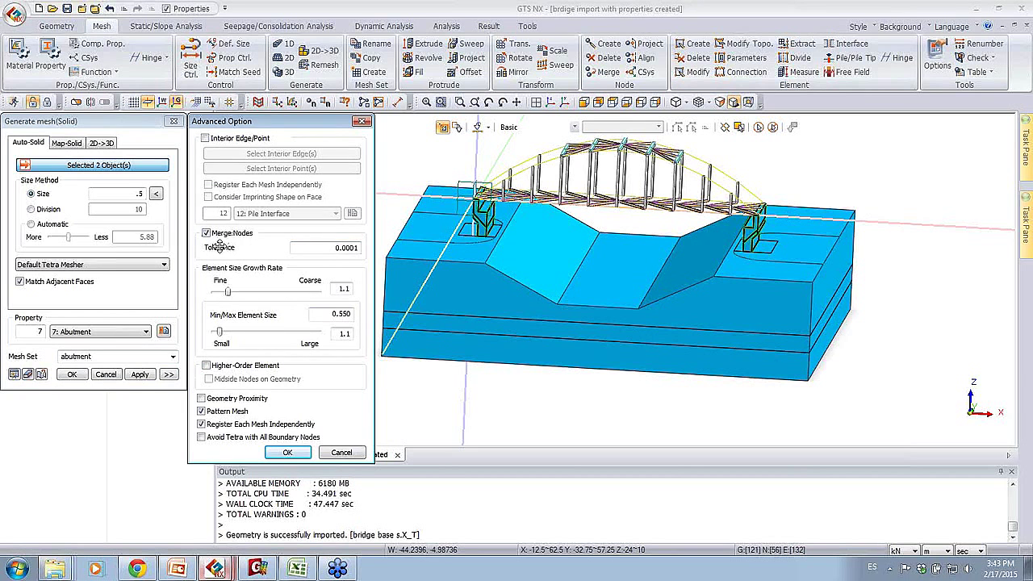
left_click_drag(356, 247, 344, 248)
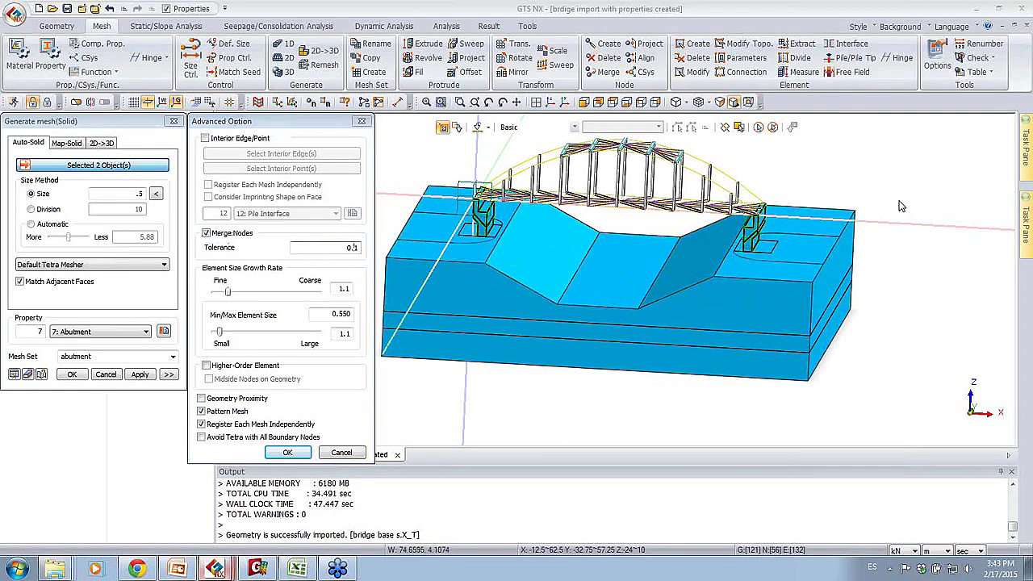
middle_click_drag(899, 205, 887, 207)
left_click(303, 452)
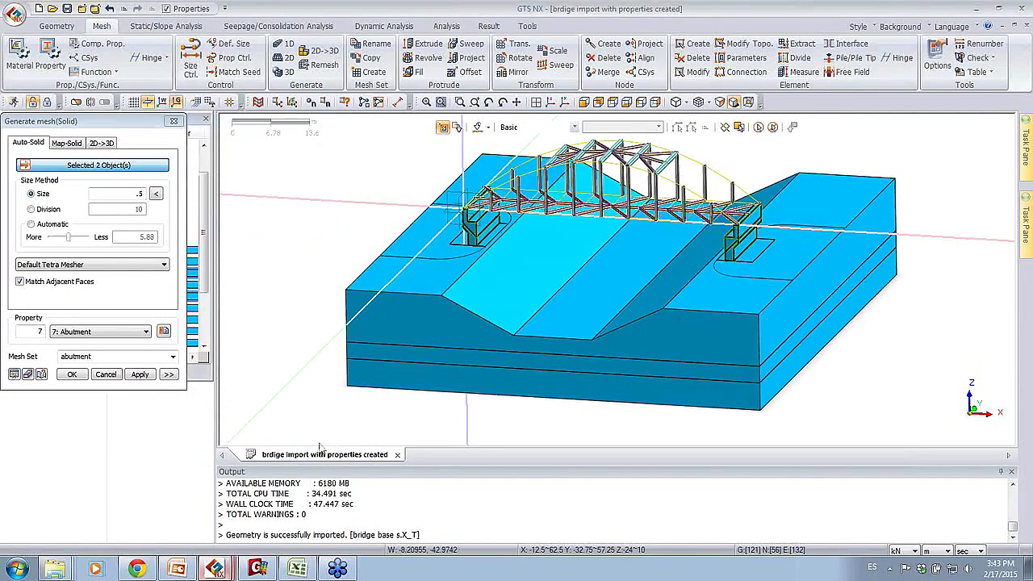
- Turn off the section shape display of the 1D beam properties, including Hanger, so the bridge members show as plain lines
left_click_drag(105, 121, 292, 138)
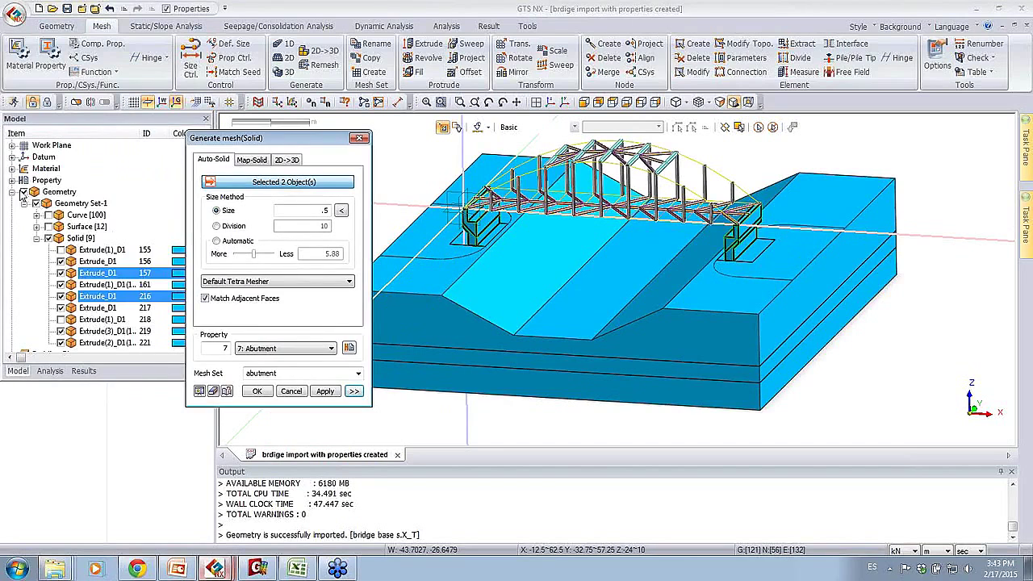
double_click(22, 182)
left_click(48, 215)
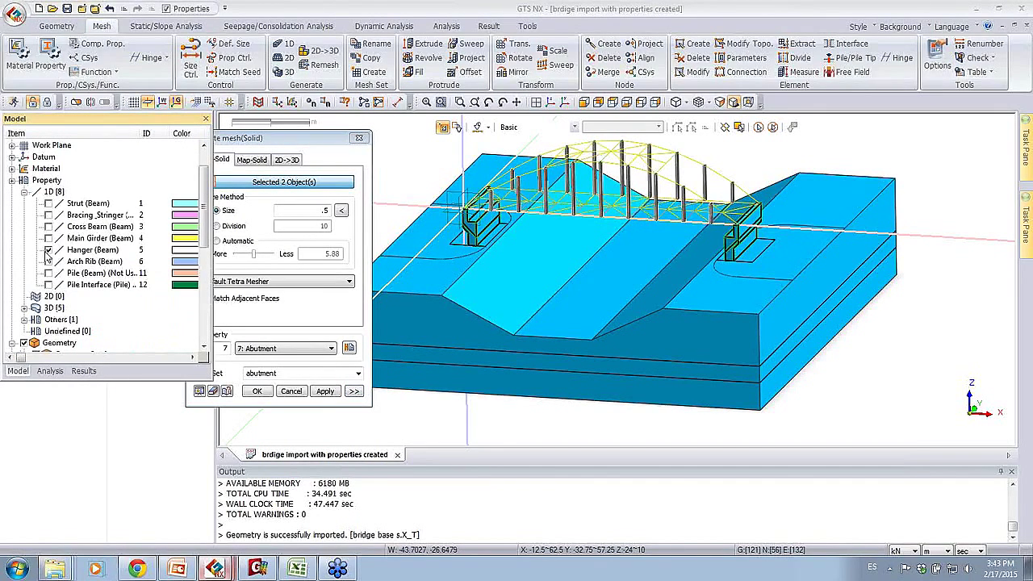
left_click(47, 250)
left_click(12, 181)
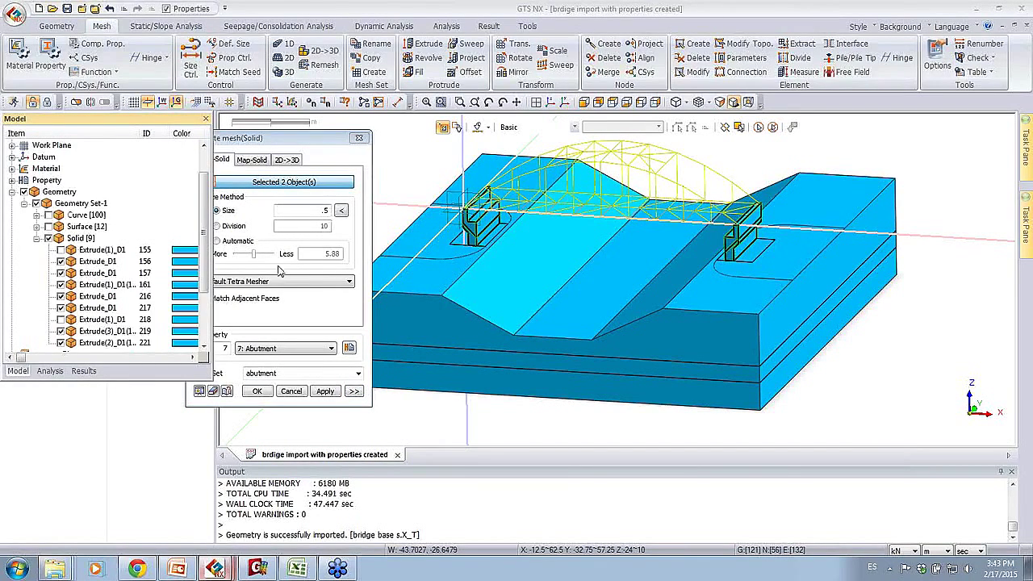
left_click_drag(284, 142, 212, 141)
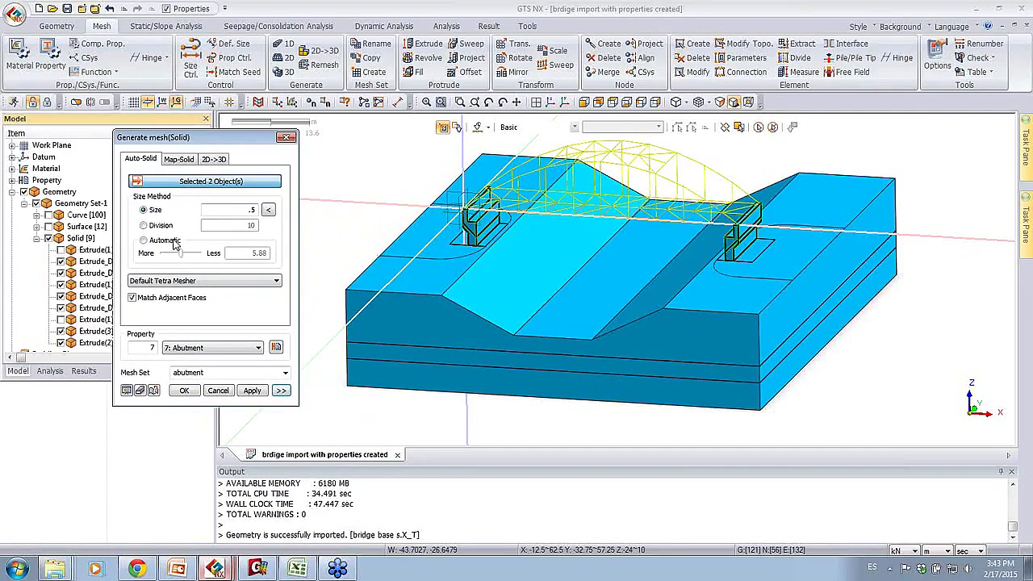
- Preview the mesh seeding on both abutments and examine where the bridge beam nodes meet the abutment edges
left_click(125, 390)
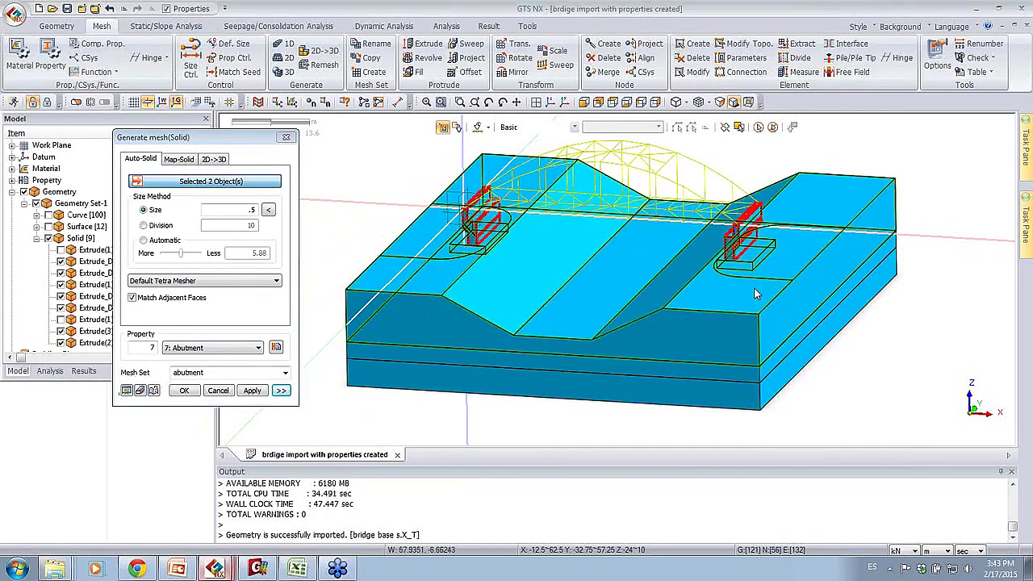
scroll(729, 240, "up", 5)
scroll(728, 239, "up", 5)
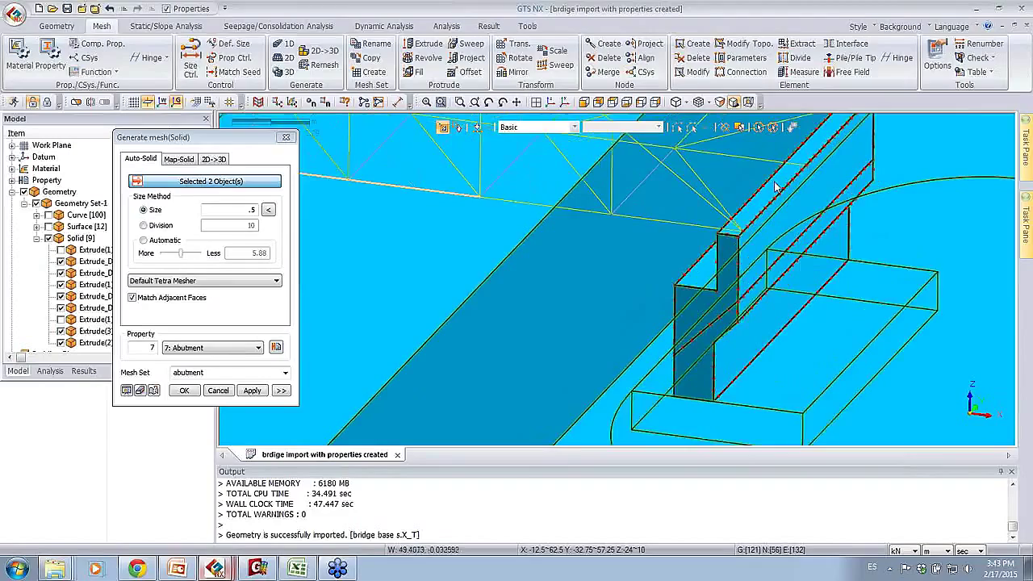
scroll(828, 270, "up", 3)
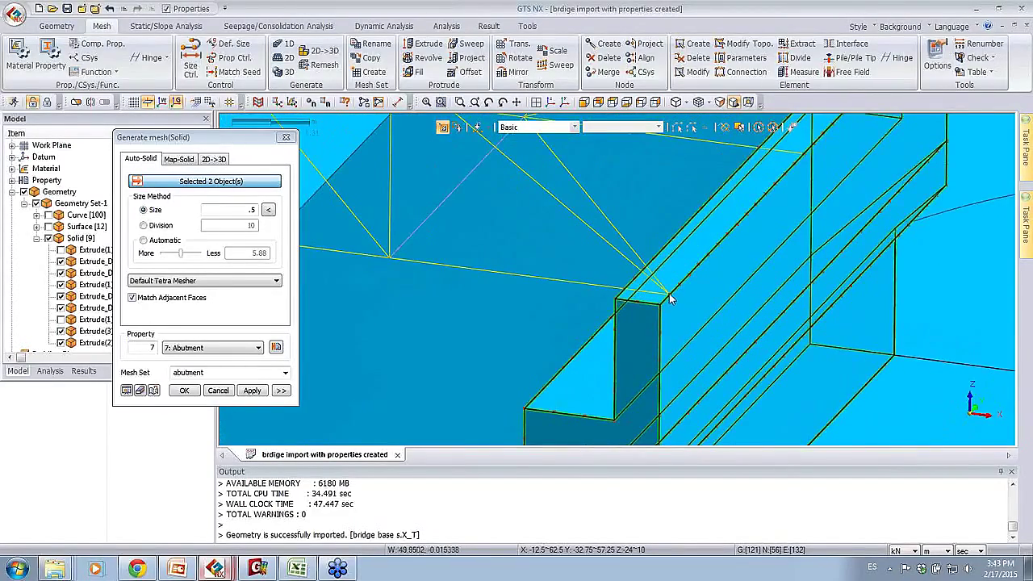
scroll(801, 262, "up", 5)
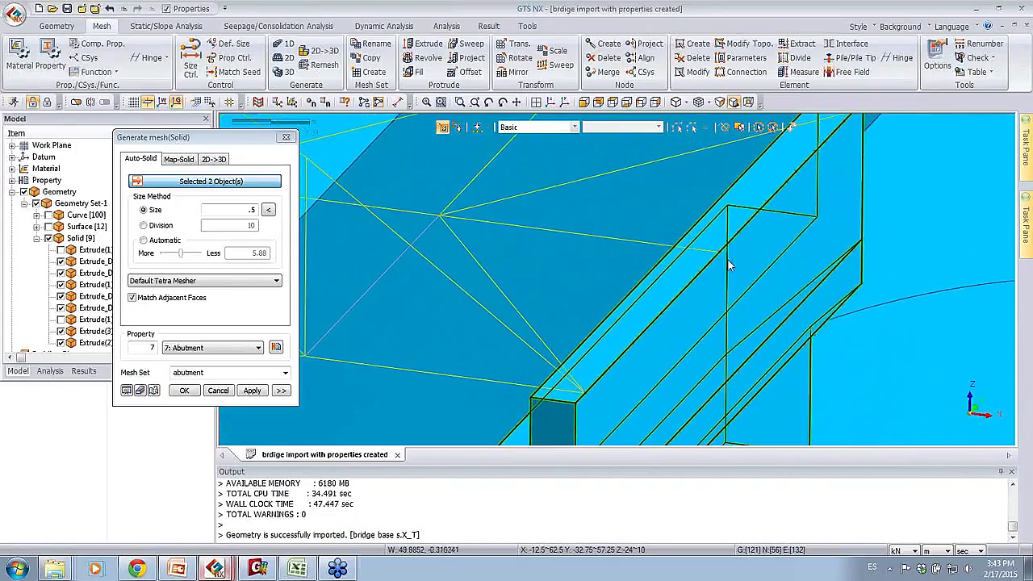
scroll(836, 255, "down", 5)
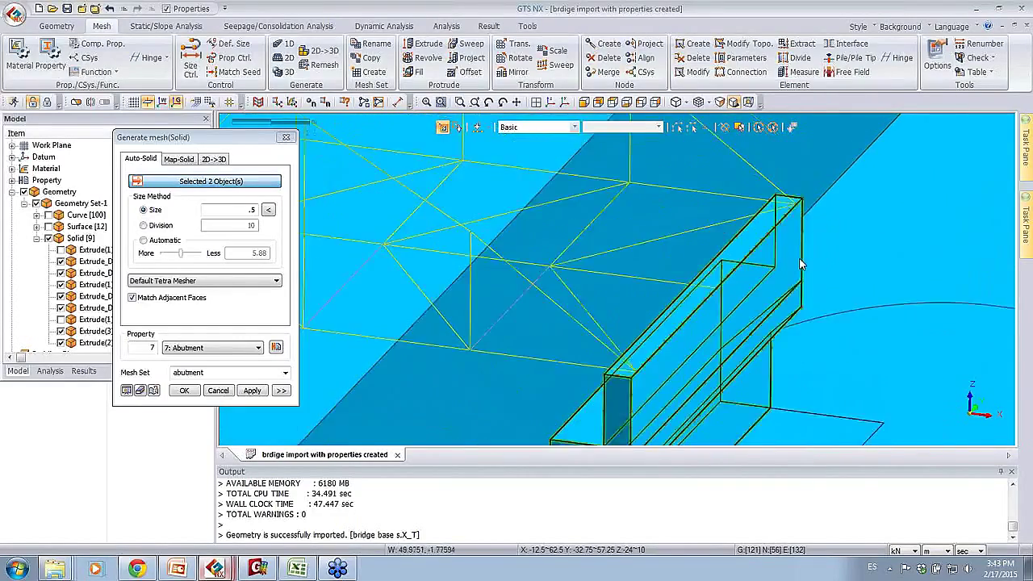
scroll(793, 271, "down", 6)
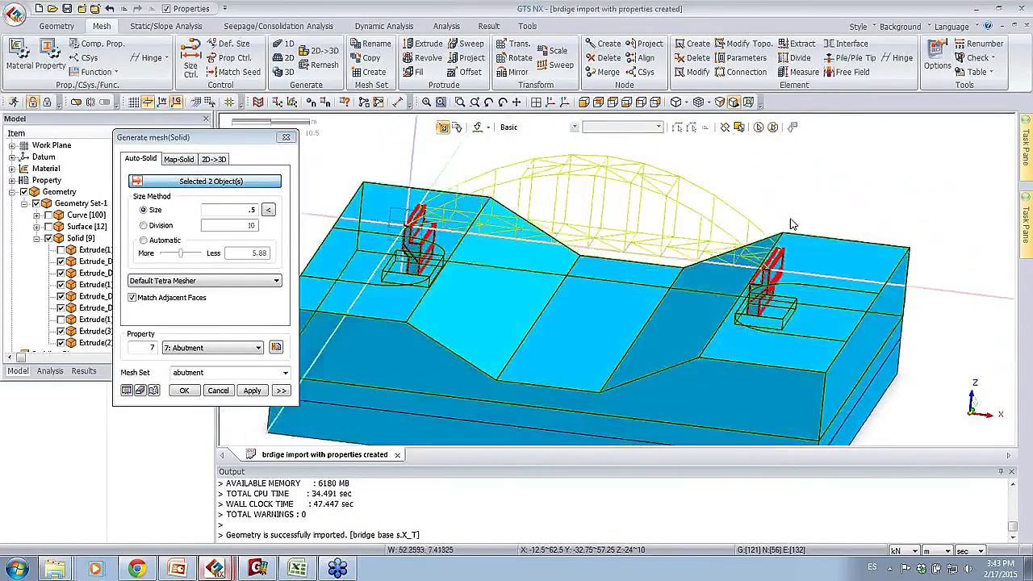
scroll(712, 250, "down", 1)
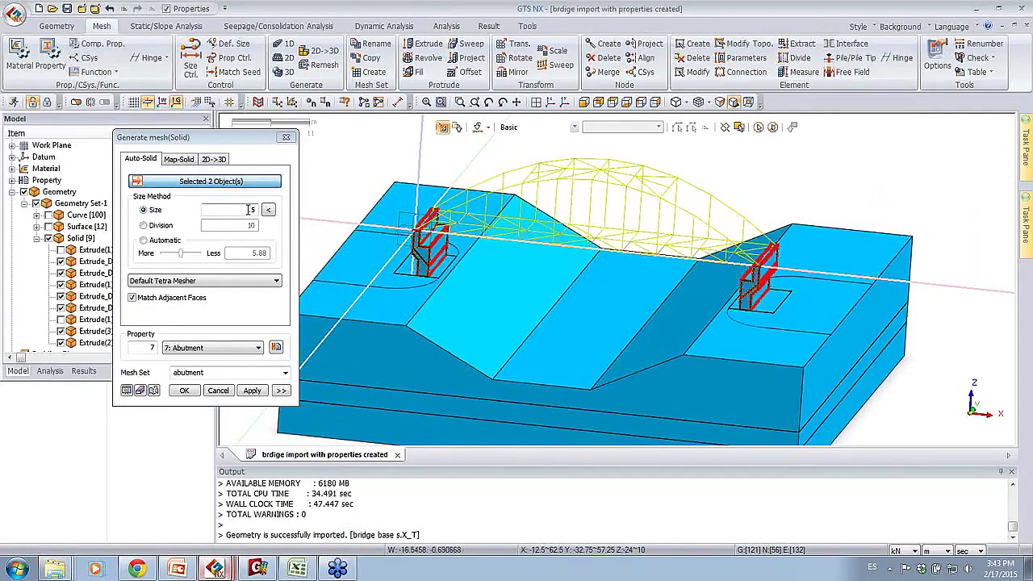
- Generate the tetra mesh of the two selected abutment solids with an element size of 0.5
middle_click_drag(678, 296, 632, 299)
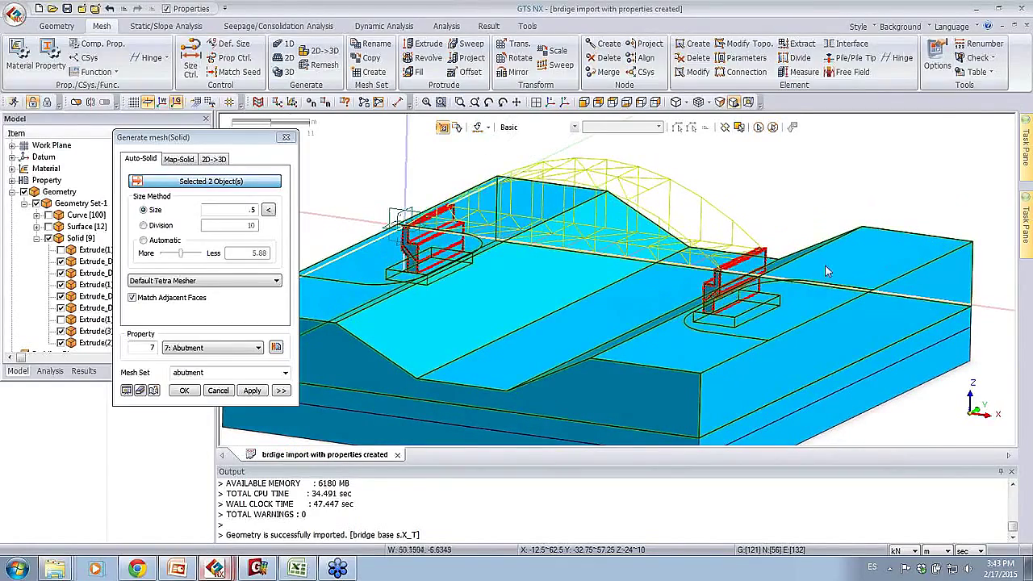
left_click(259, 392)
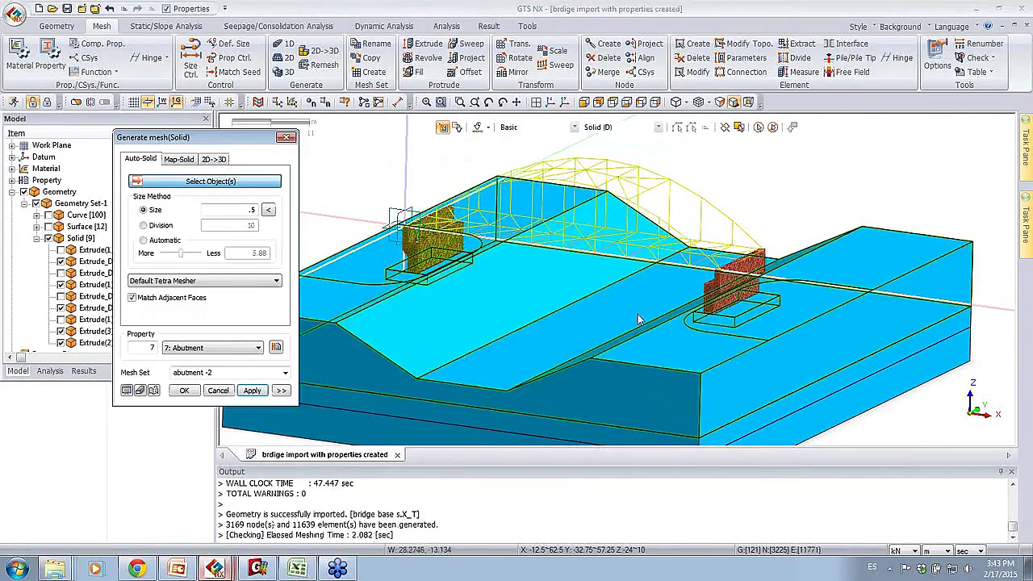
- Show the node numbers to examine whether the bridge beam ends share nodes with the abutment mesh, and hide them again
middle_click_drag(715, 338, 729, 341)
scroll(746, 331, "up", 10)
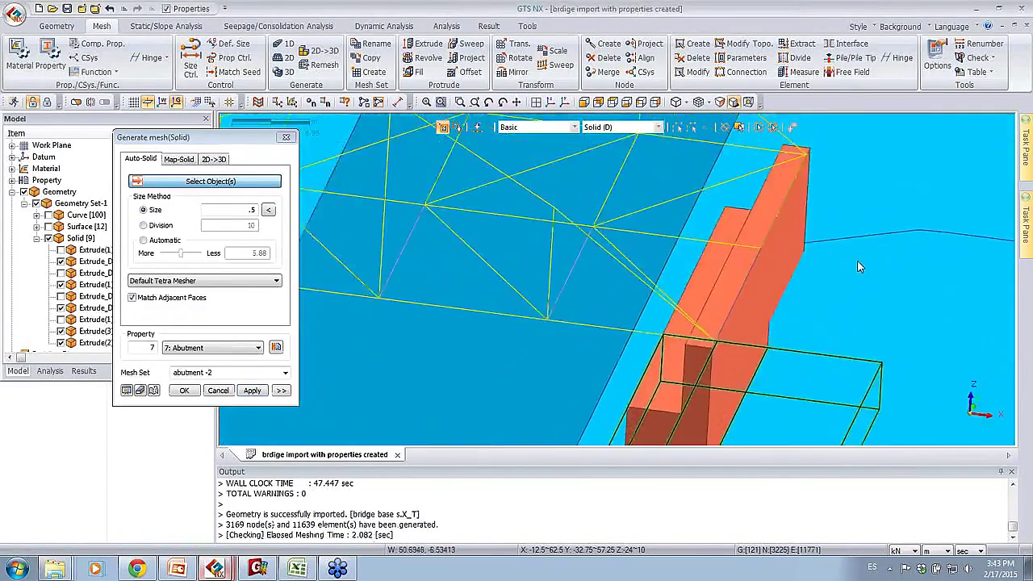
middle_click_drag(694, 393, 678, 393)
middle_click_drag(831, 365, 851, 271)
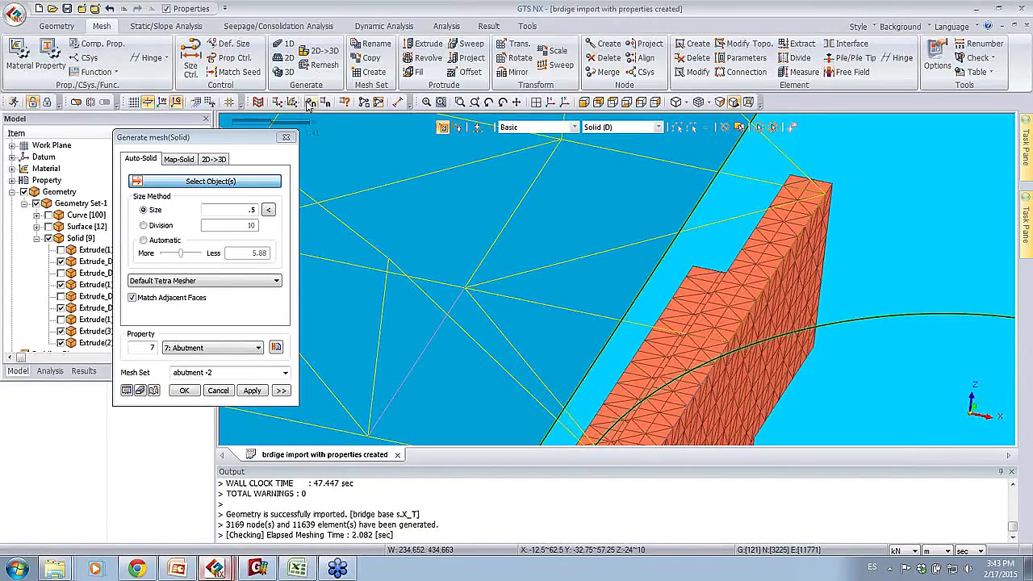
left_click(309, 103)
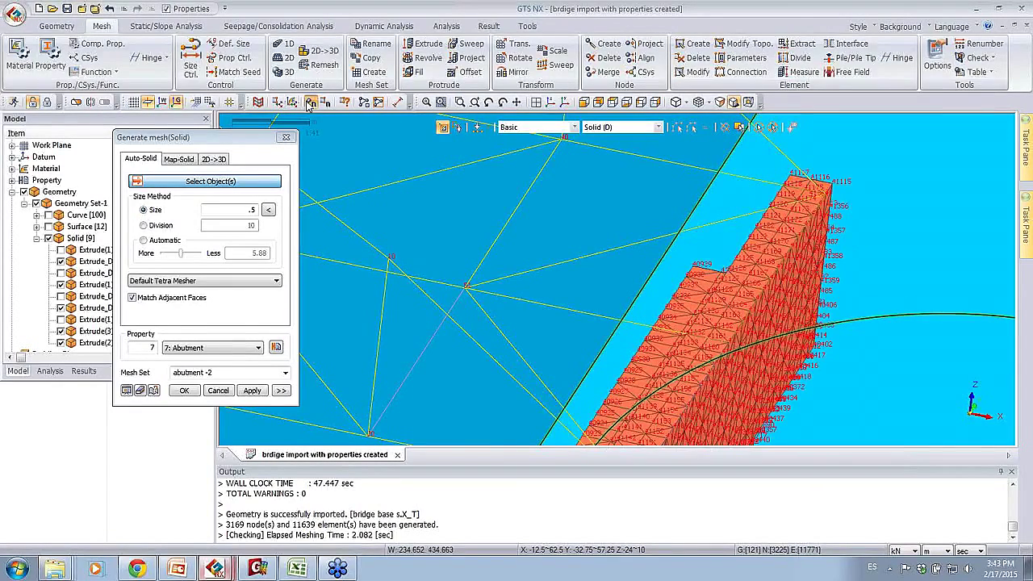
scroll(849, 177, "up", 5)
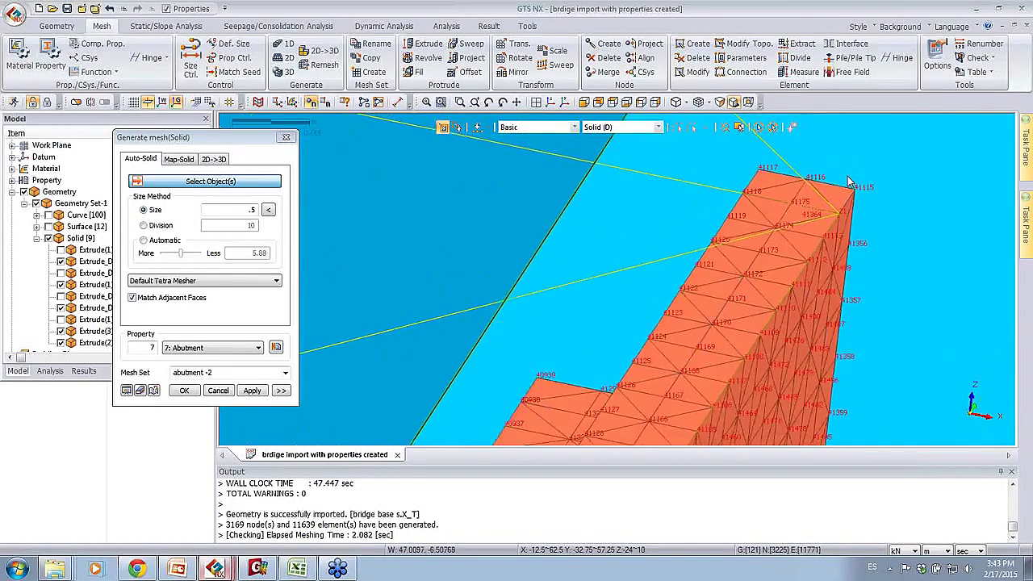
scroll(849, 182, "up", 3)
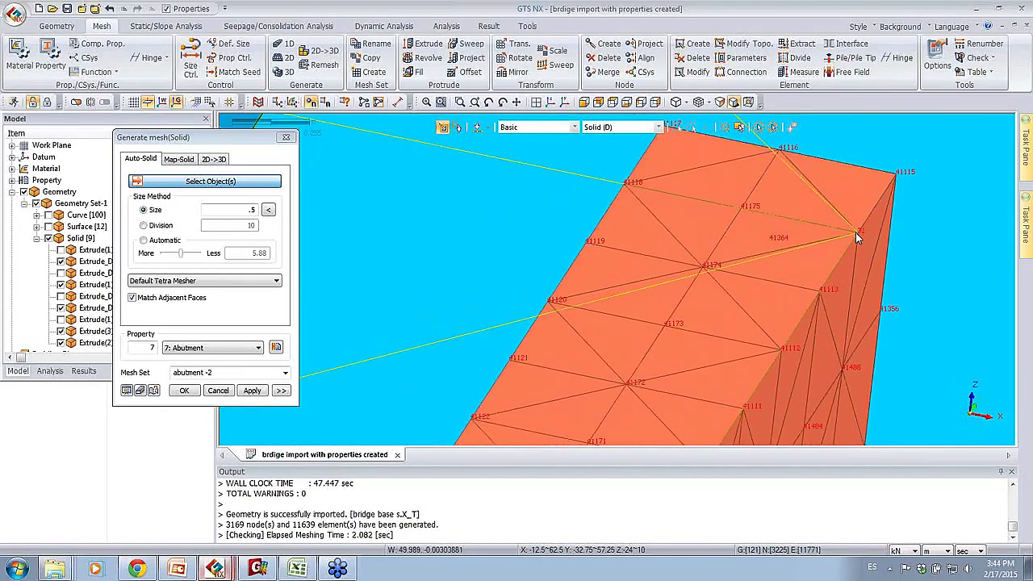
scroll(864, 233, "down", 5)
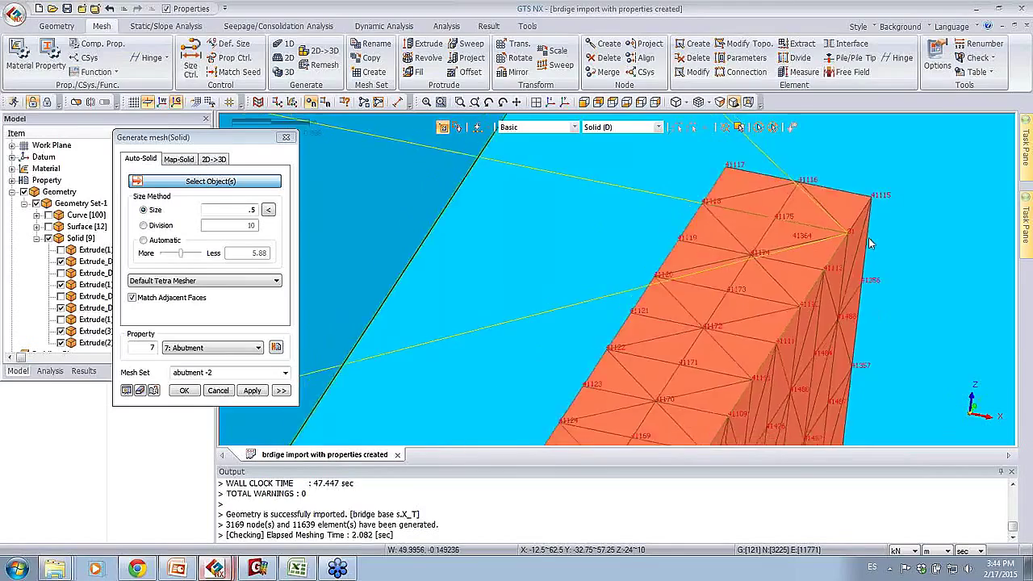
middle_click_drag(775, 258, 786, 258)
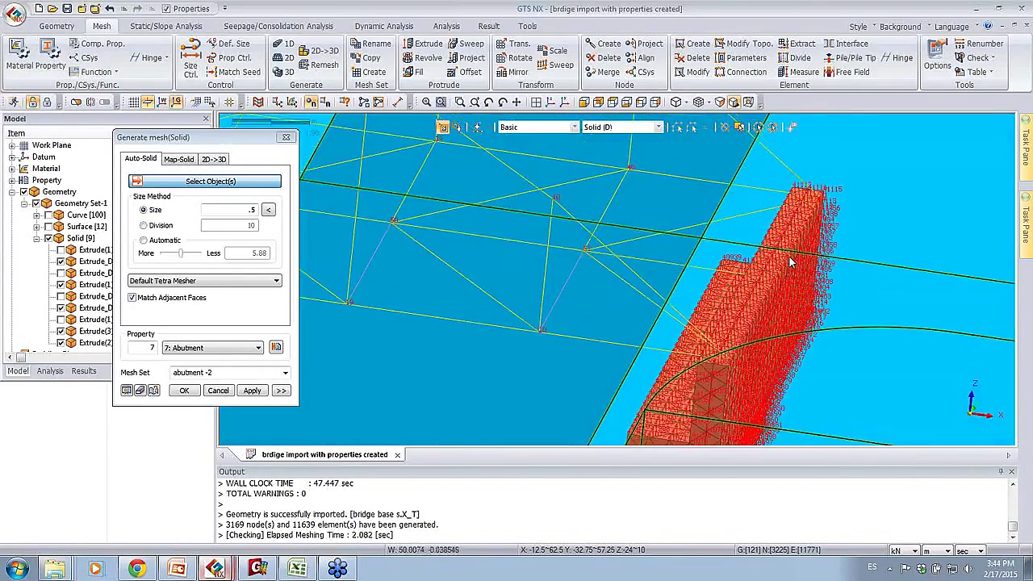
left_click(312, 103)
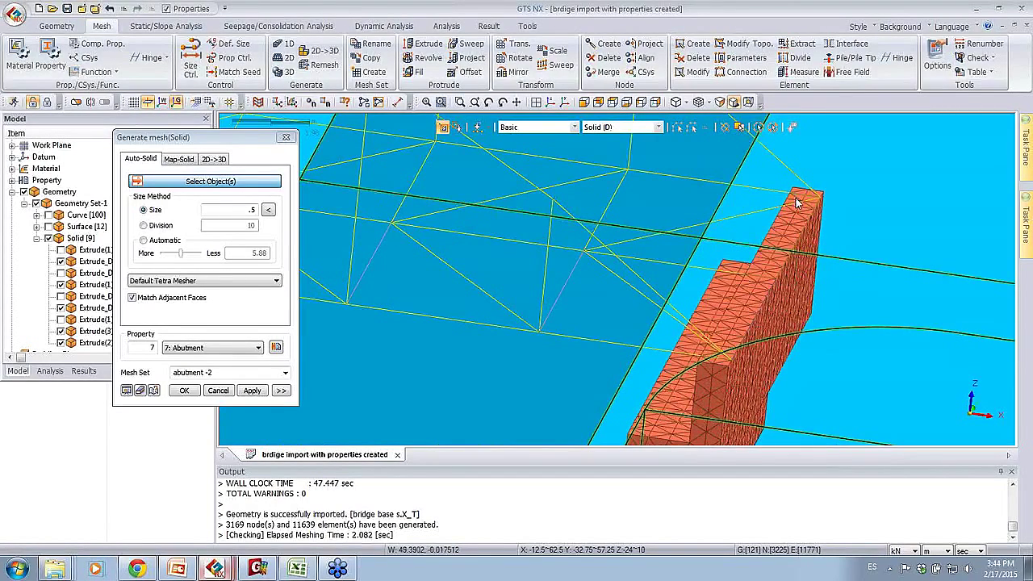
- Select the two raft solids beneath the abutments as the target for solid meshing
middle_click_drag(837, 245, 847, 218)
scroll(831, 230, "down", 4)
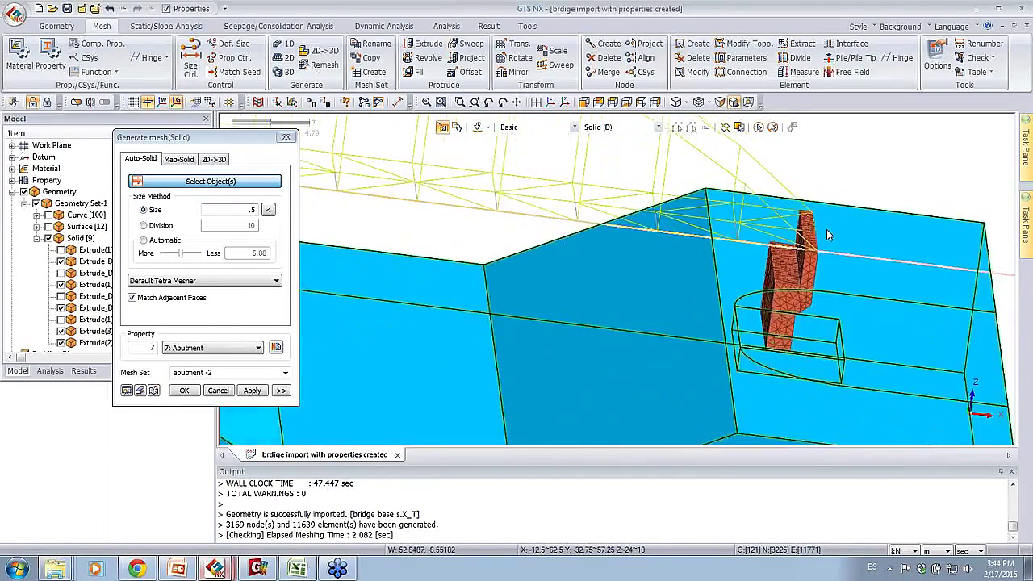
middle_click_drag(778, 297, 734, 326)
middle_click_drag(823, 321, 801, 294)
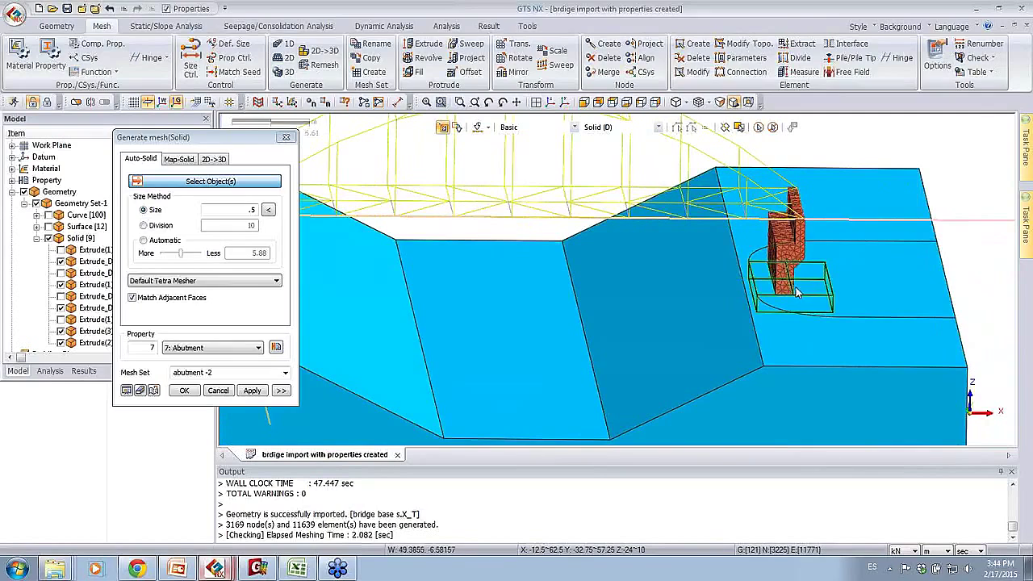
left_click(797, 291)
left_click_drag(251, 140, 124, 138)
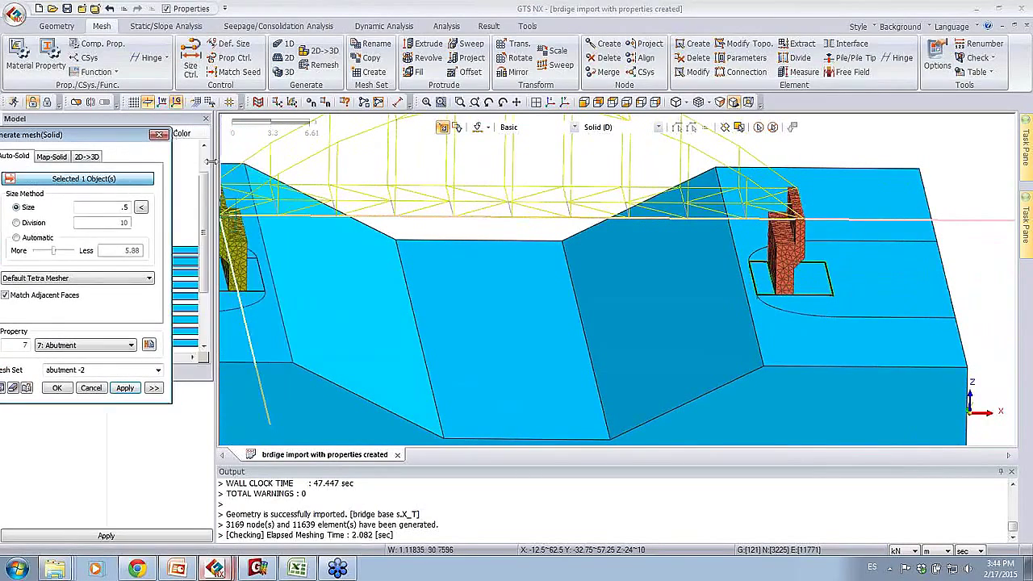
middle_click_drag(504, 288, 601, 274)
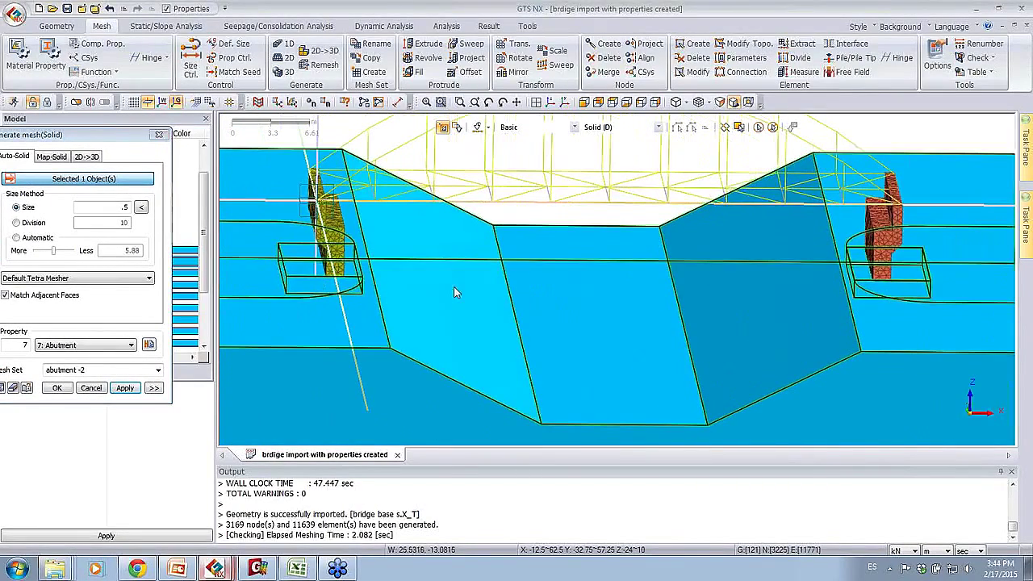
left_click(299, 279)
- Generate the raft meshes at size 1 with property 7: Abutment in a mesh set named abutment -raft
left_click_drag(107, 133, 165, 137)
double_click(150, 372)
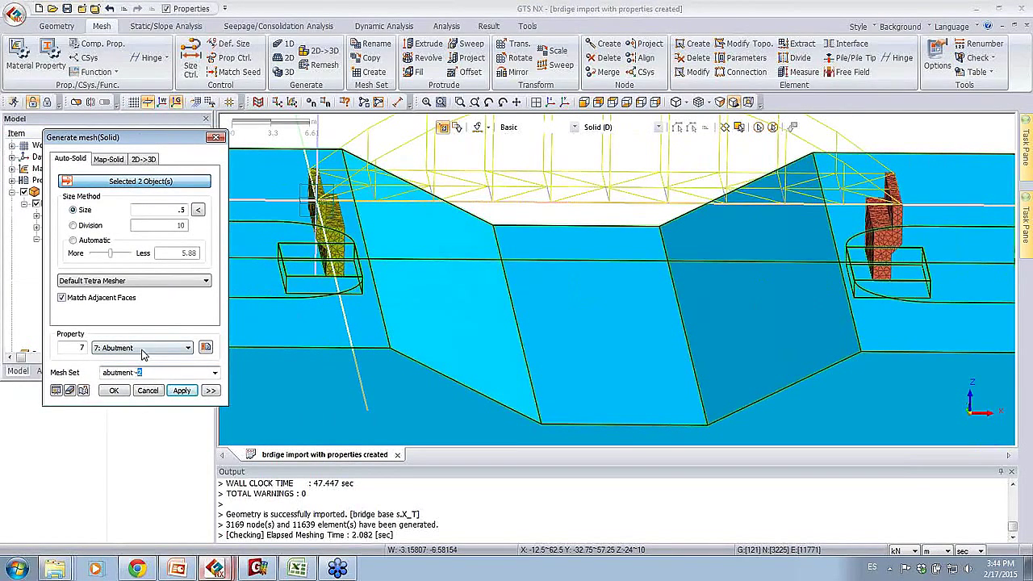
left_click_drag(171, 210, 198, 209)
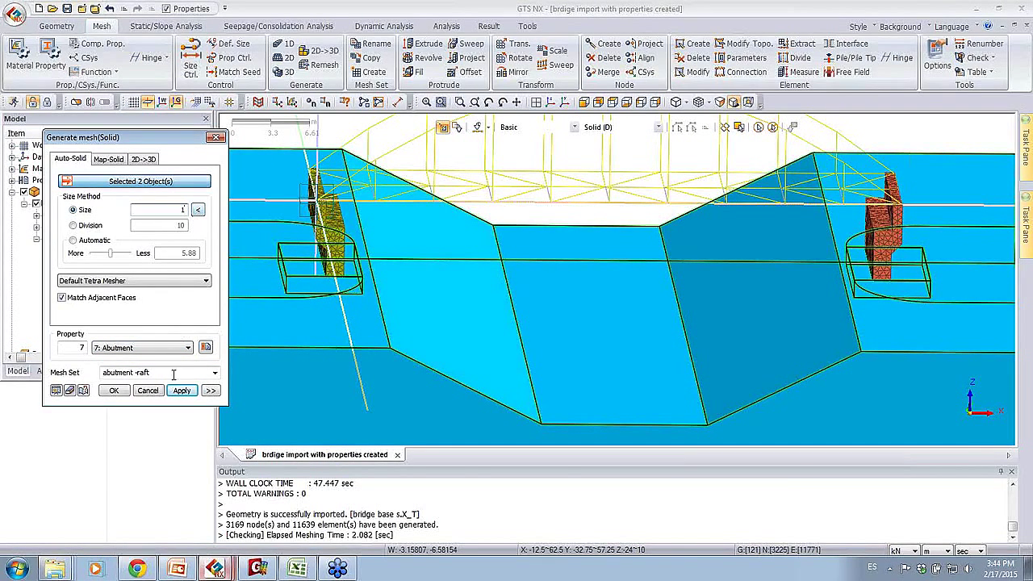
left_click(181, 391)
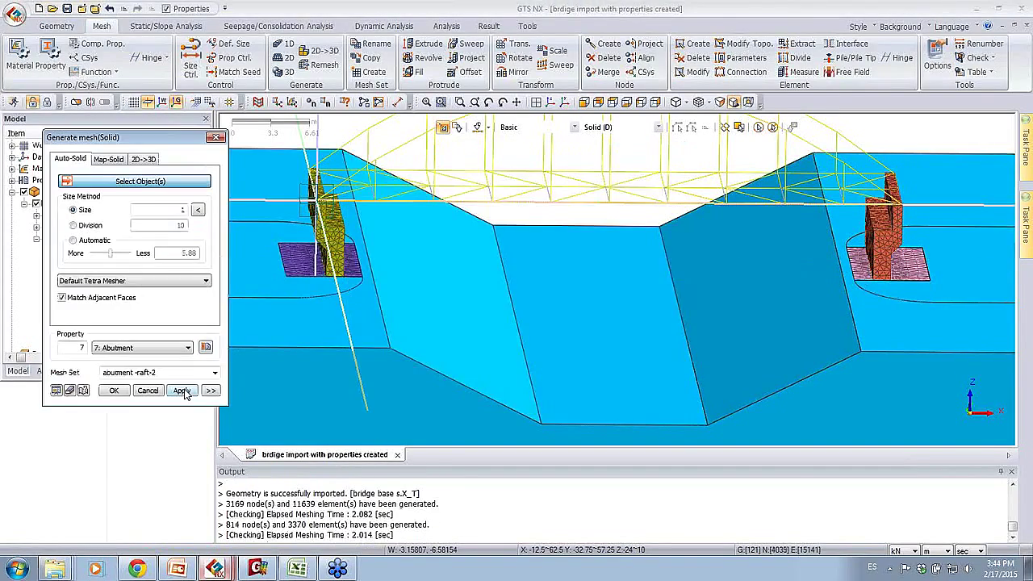
- Examine how the raft mesh nodes match the abutment mesh along their shared edges
middle_click_drag(361, 326, 325, 373)
scroll(326, 366, "up", 2)
scroll(327, 364, "up", 5)
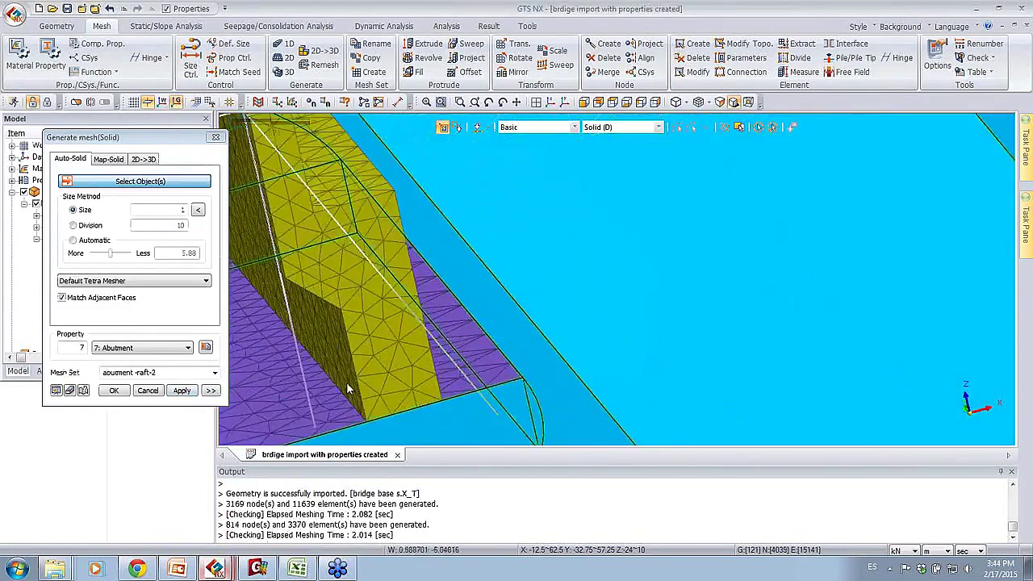
middle_click_drag(494, 259, 482, 383, "ctrl")
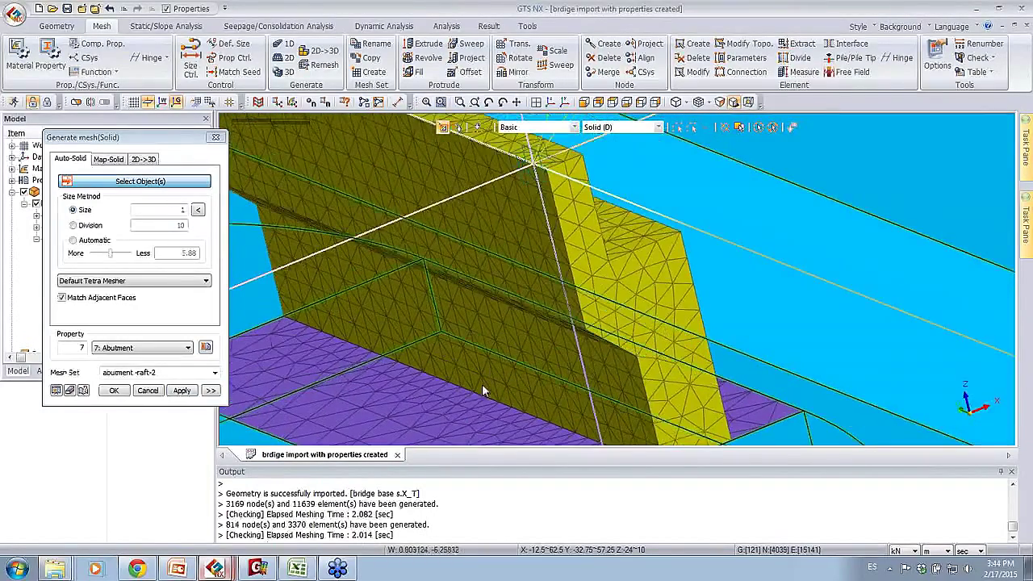
scroll(424, 391, "up", 2)
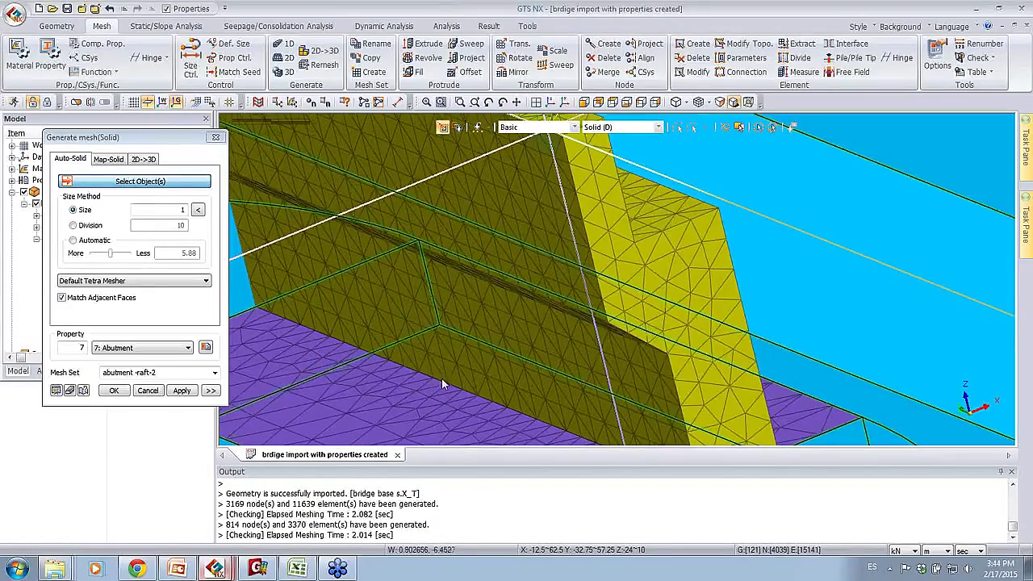
scroll(456, 362, "down", 5)
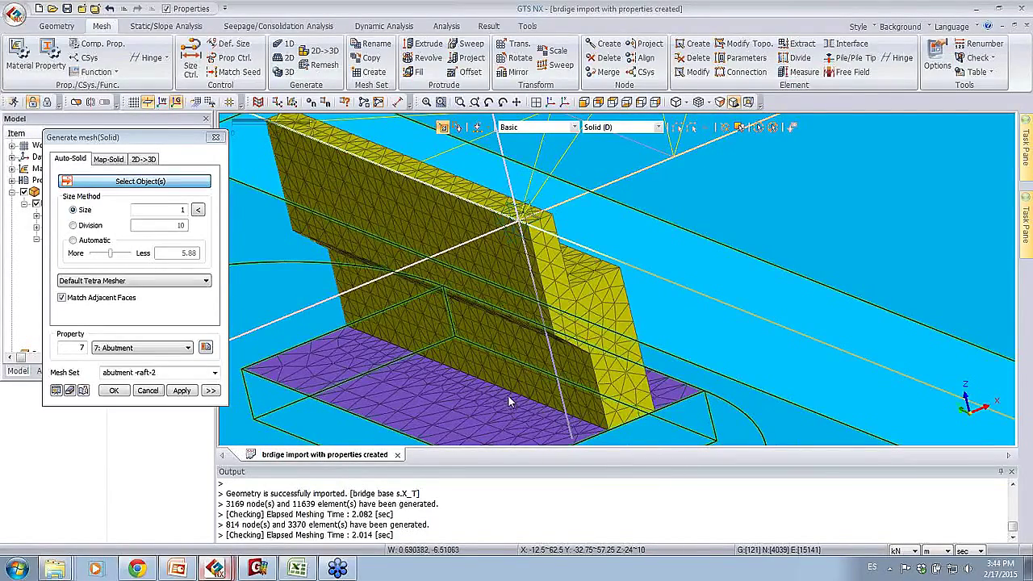
scroll(418, 397, "down", 6)
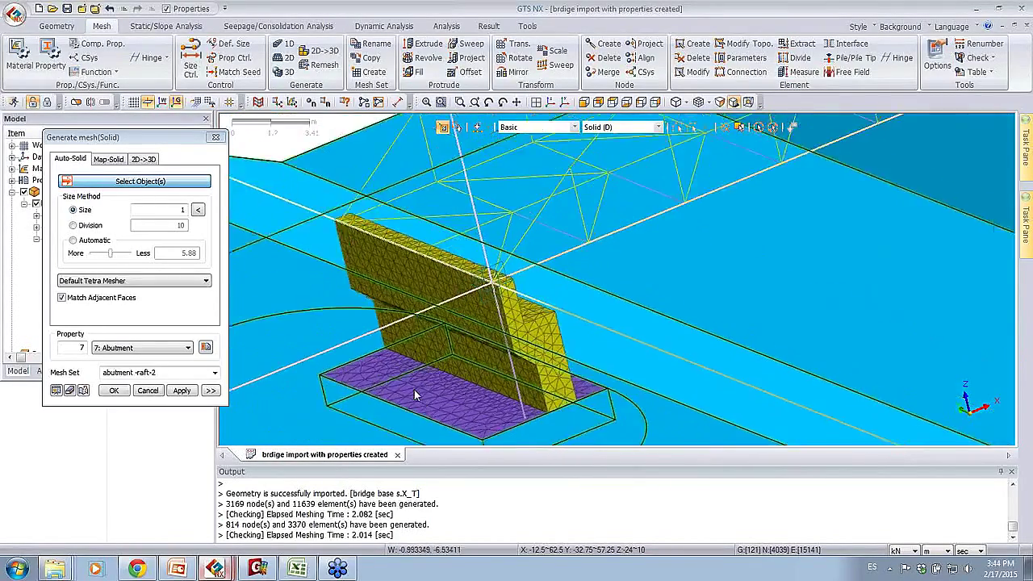
- Show the two embankment solids behind the abutments, Extrude(1)_D1 with IDs 155 and 218
middle_click_drag(629, 345, 736, 346)
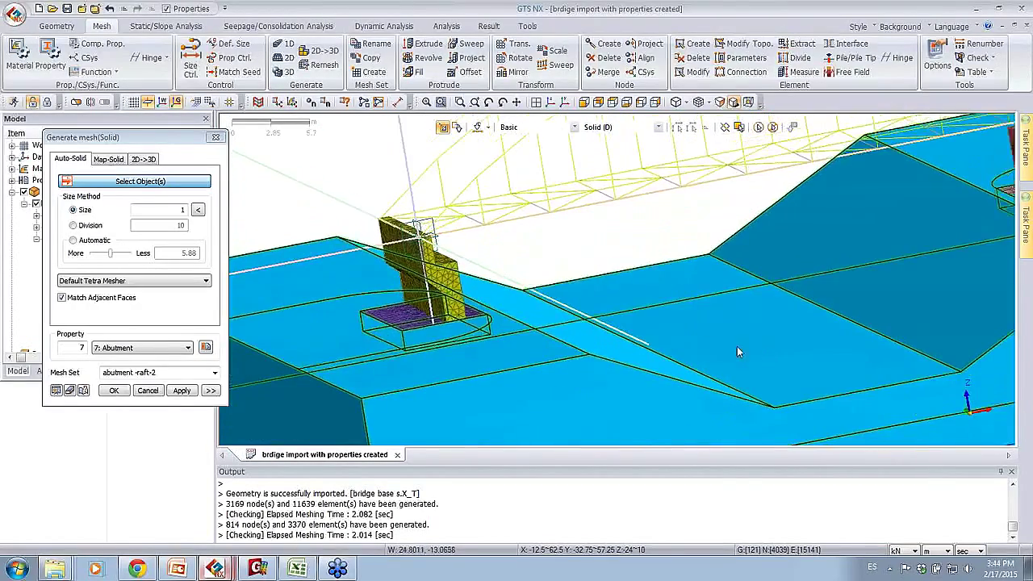
scroll(738, 347, "down", 3)
left_click_drag(156, 140, 308, 140)
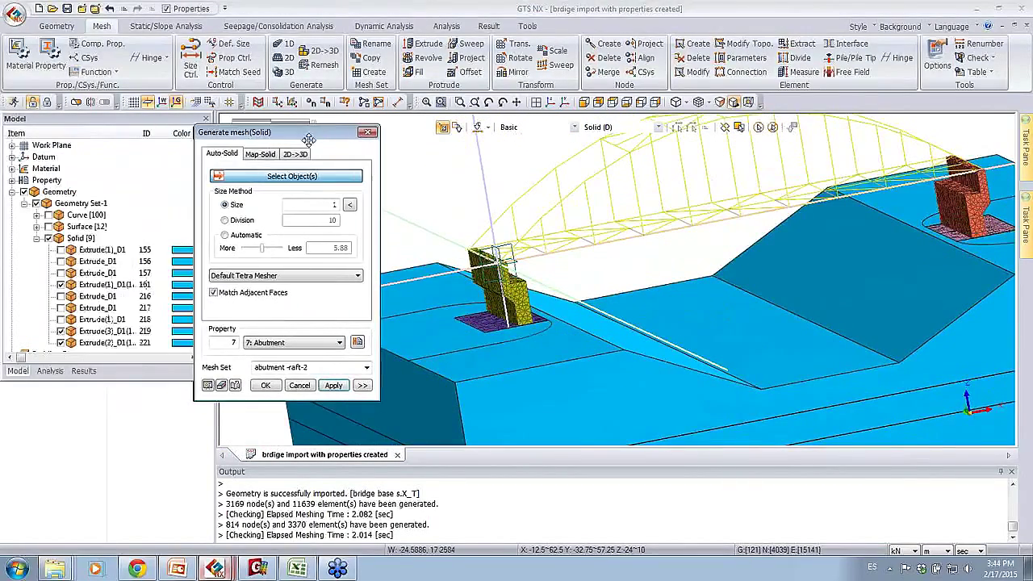
left_click(62, 274)
left_click(61, 274)
left_click(61, 262)
left_click(62, 250)
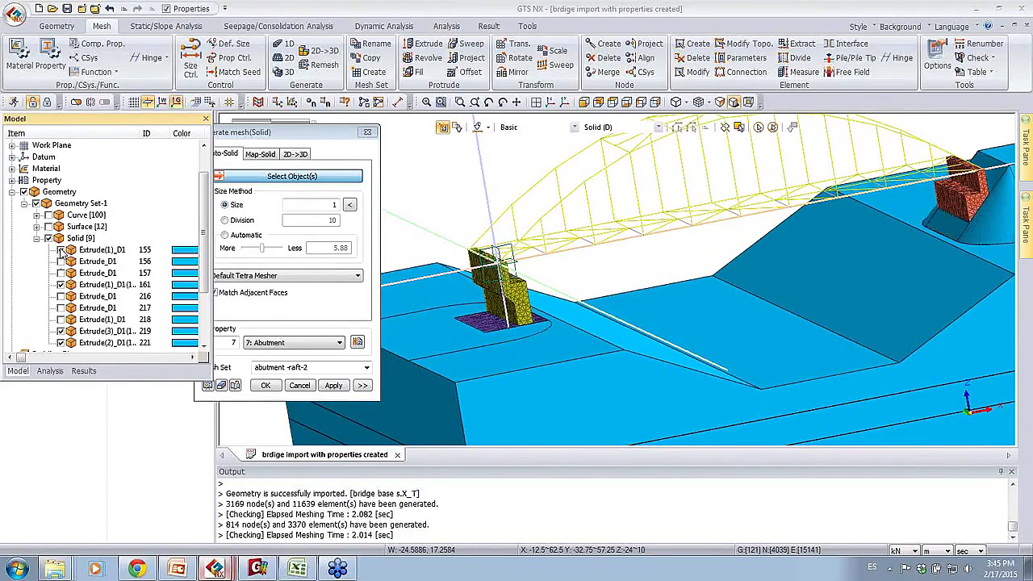
left_click(61, 321)
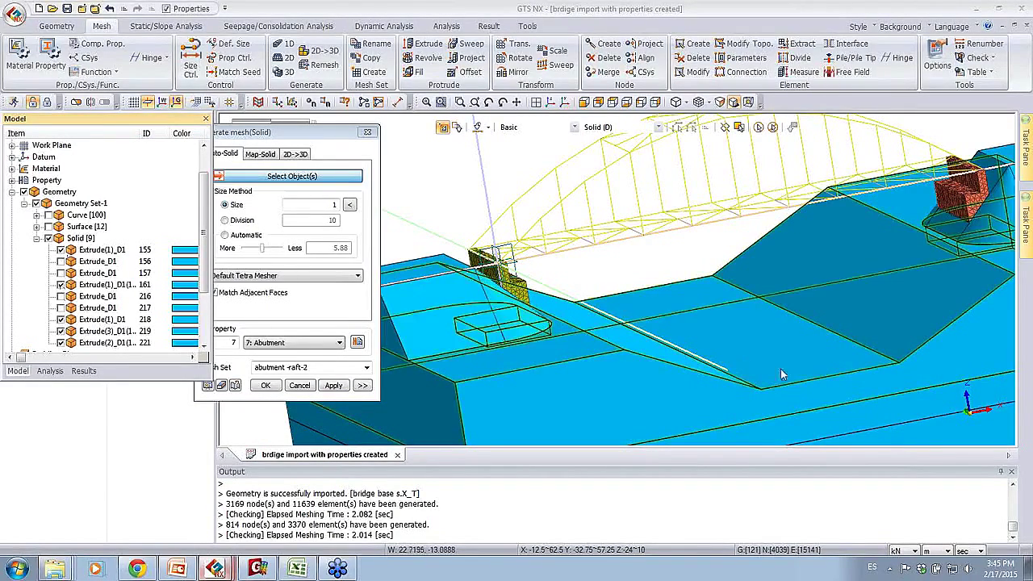
- Select both embankment solids around the abutments as the target for solid meshing
middle_click_drag(781, 374, 754, 375)
scroll(684, 289, "down", 2)
middle_click_drag(682, 289, 473, 281)
left_click(474, 281)
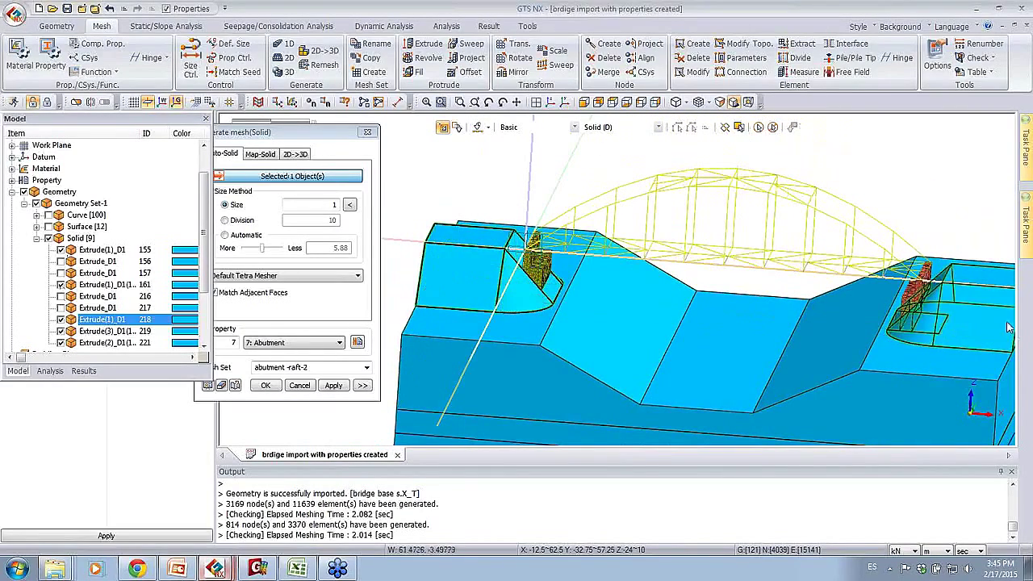
left_click(871, 327)
- Generate the embankment meshes with property 8: Embankement, mesh set name embankment and element size 1.5
left_click(297, 343)
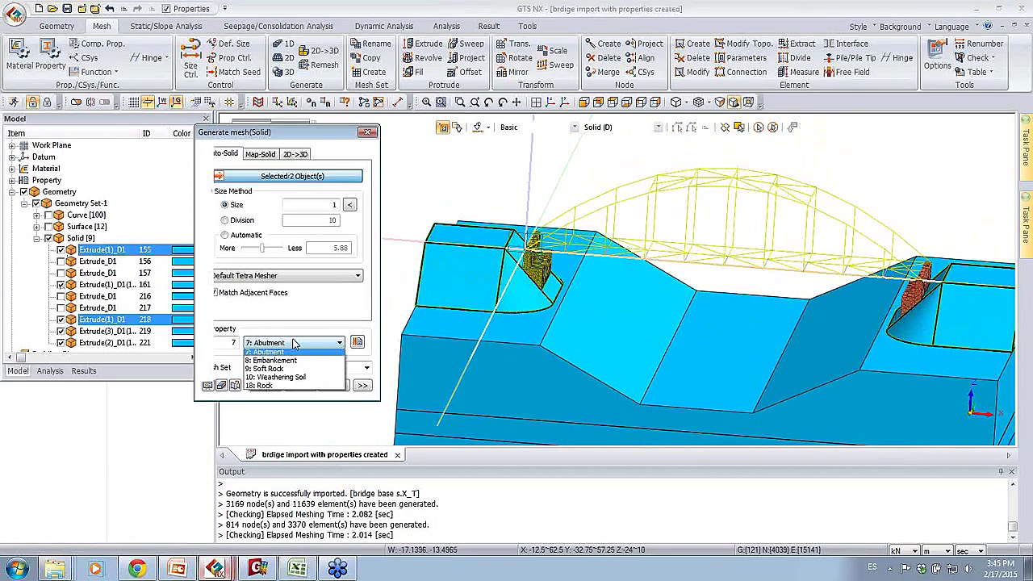
left_click(290, 368)
left_click(321, 367)
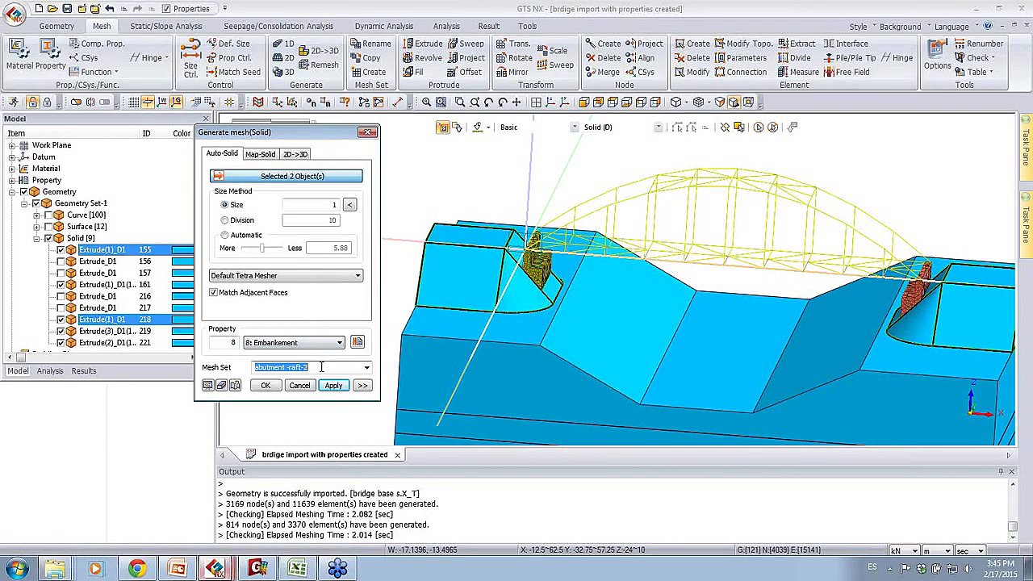
type("embankmen")
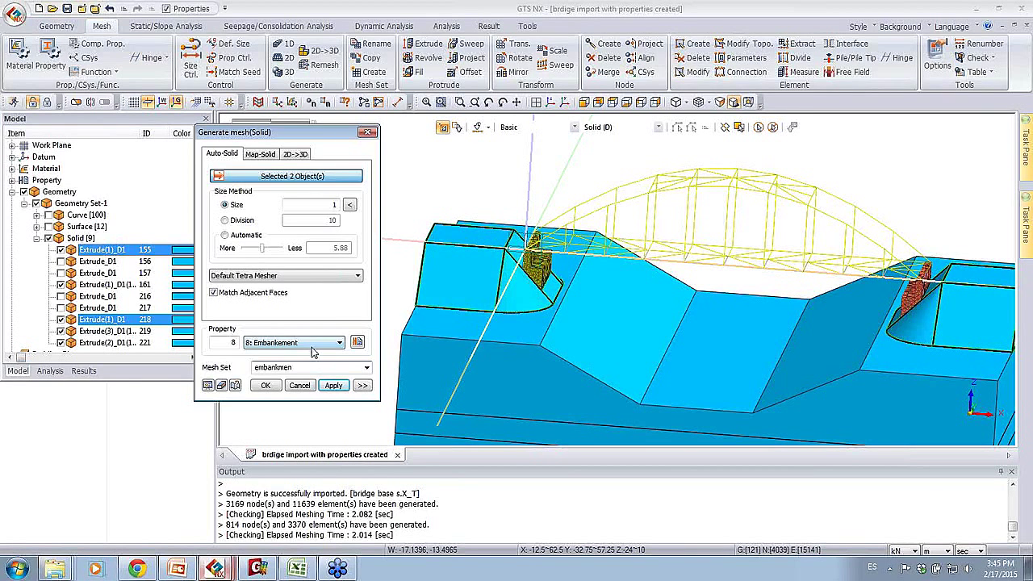
double_click(330, 206)
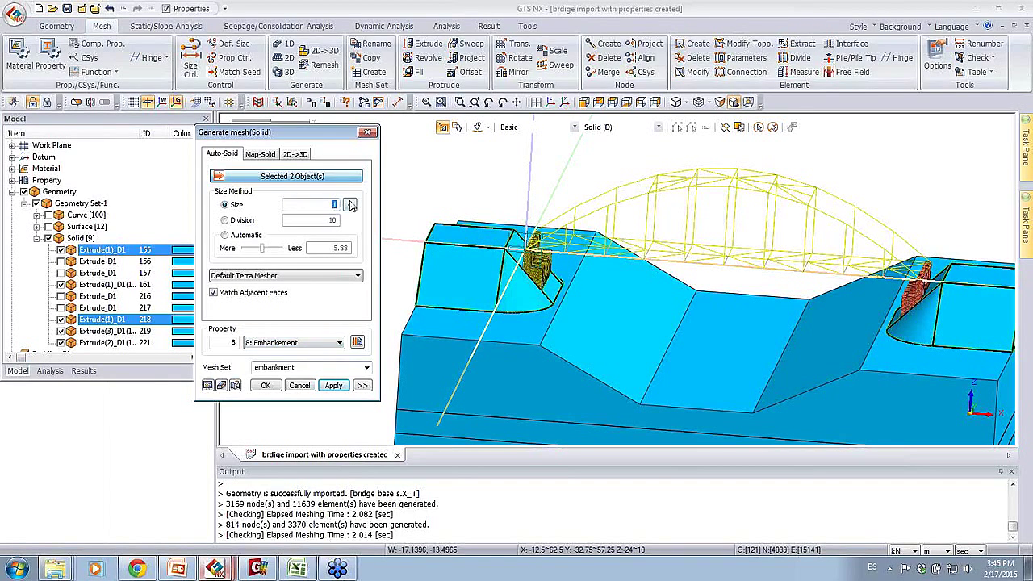
left_click(331, 385)
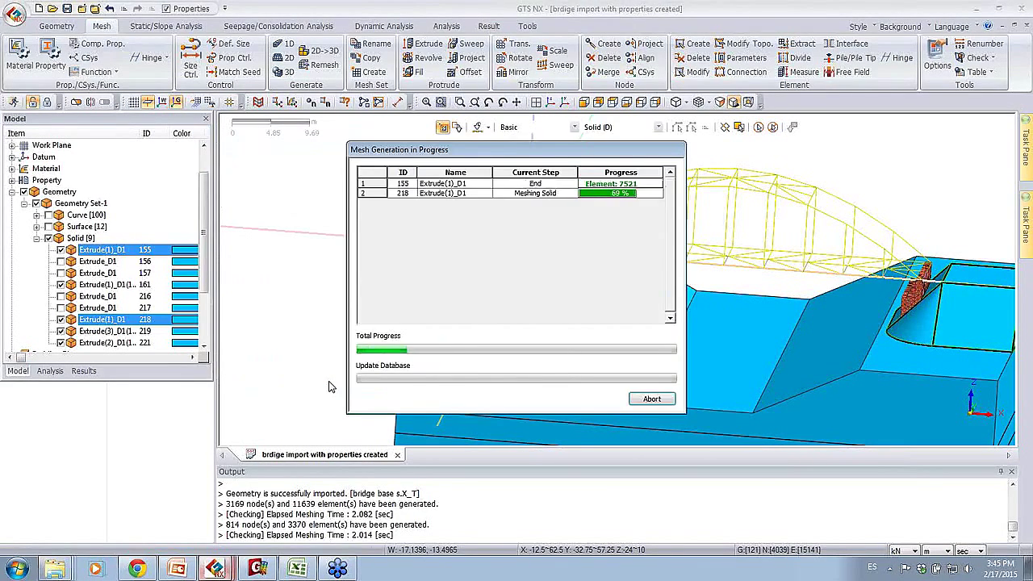
- Generate the mesh of the uppermost ground layer under the embankments with property 10: Weathering Soil, mesh set name soil and element size 2
middle_click_drag(779, 333, 603, 361)
scroll(605, 365, "up", 6)
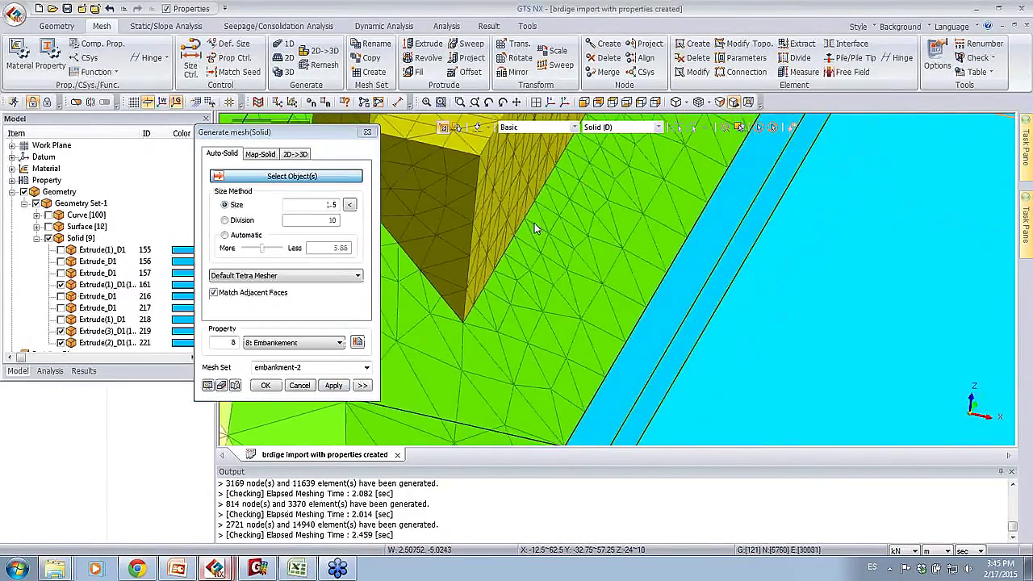
scroll(534, 223, "down", 6)
middle_click_drag(864, 345, 542, 369)
middle_click_drag(404, 156, 404, 157)
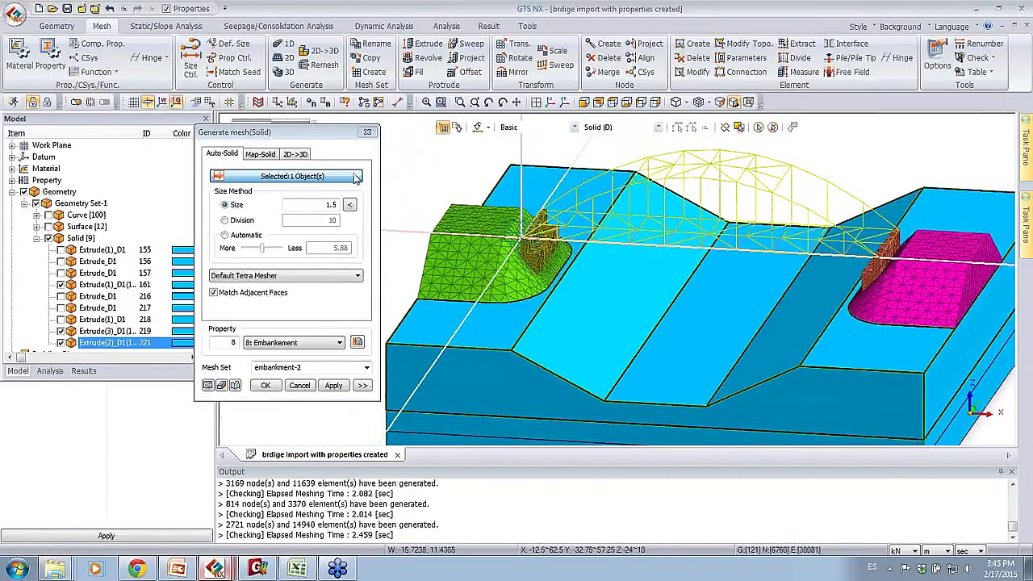
left_click(292, 343)
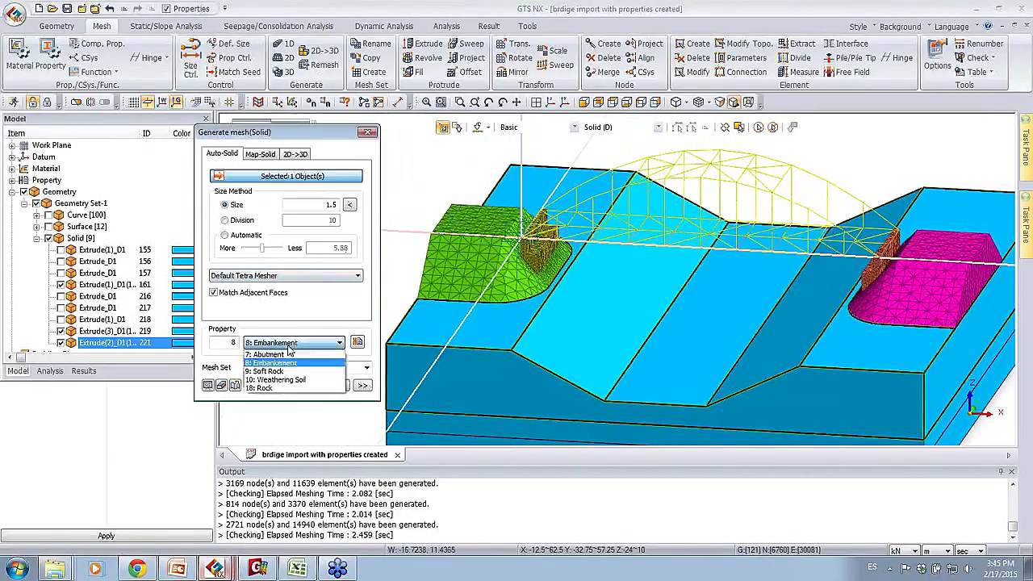
left_click(286, 380)
type("soil")
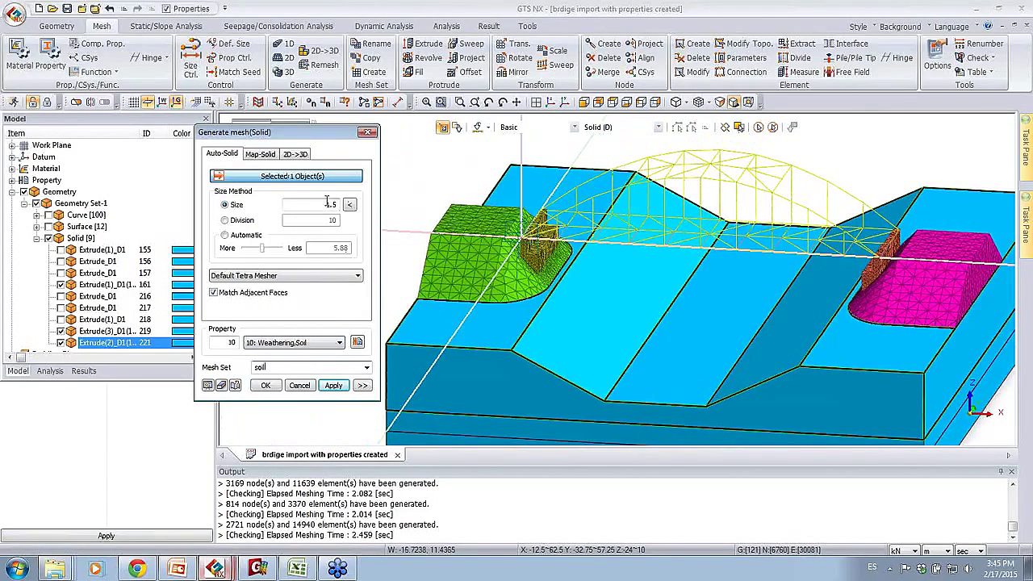
double_click(327, 204)
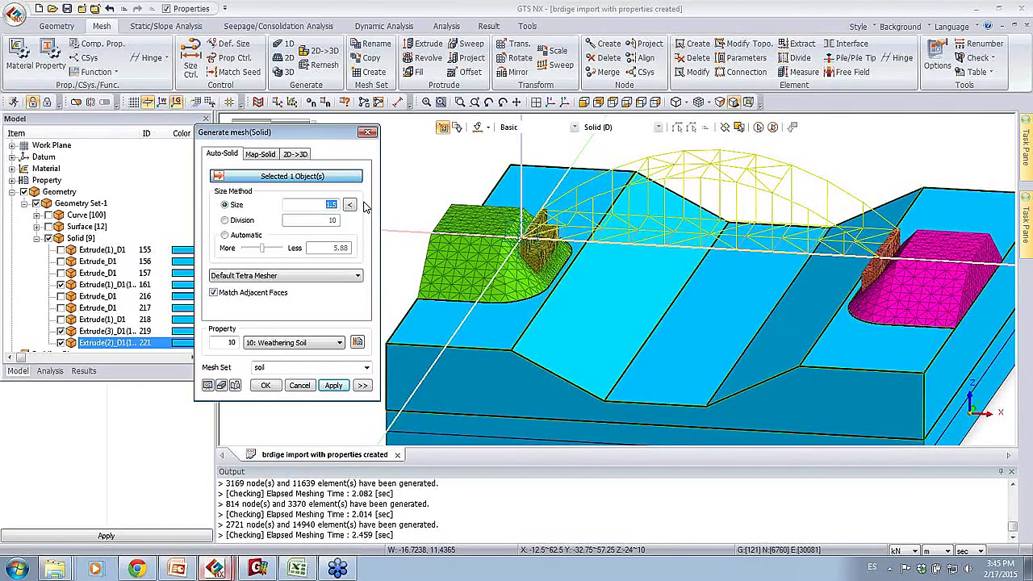
left_click(346, 384)
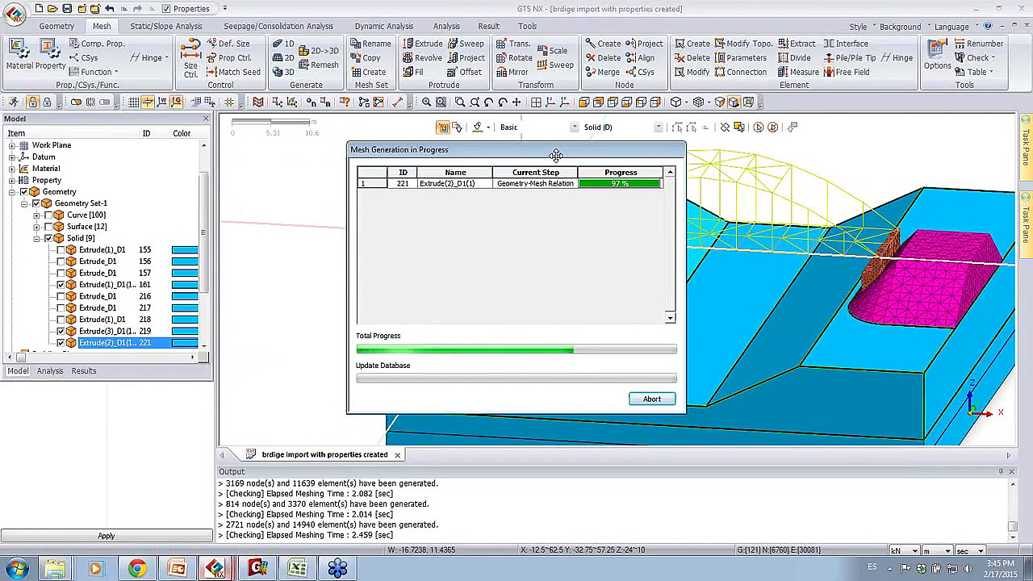
- Generate the mesh of the thin layer directly beneath the soil with property 9: Soft Rock and mesh set name soft rock
left_click(473, 429)
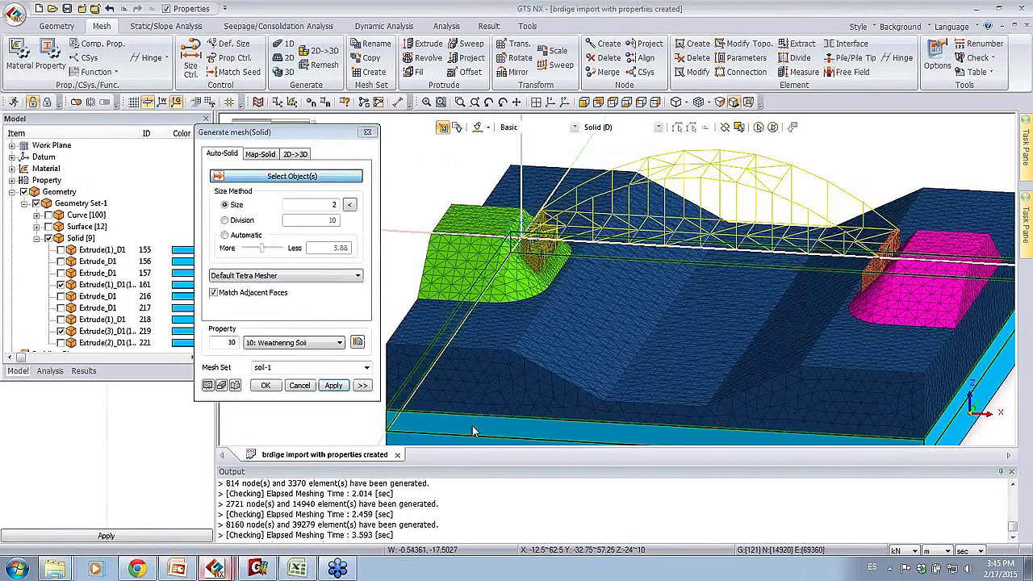
left_click(311, 343)
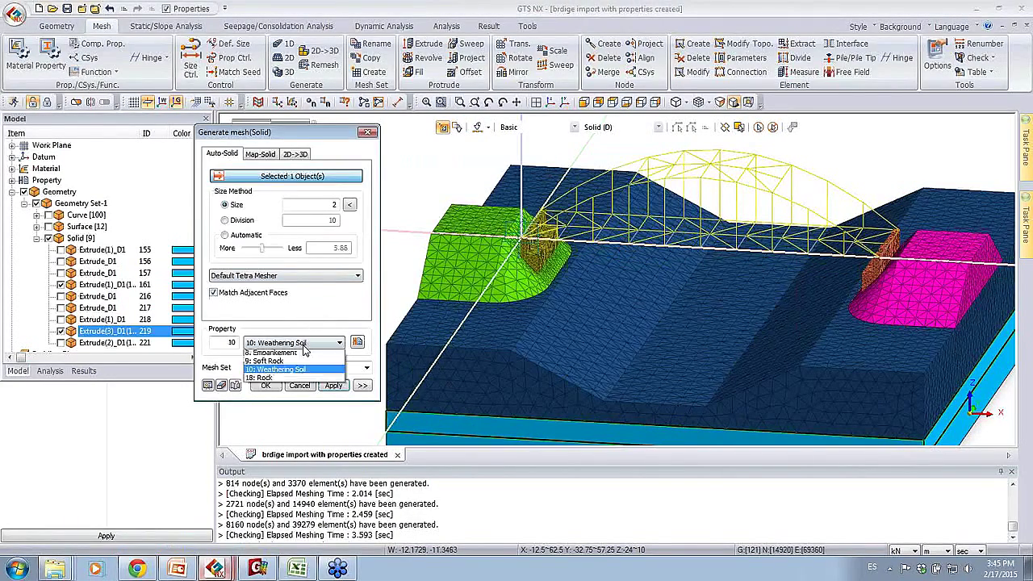
left_click(291, 372)
double_click(297, 366)
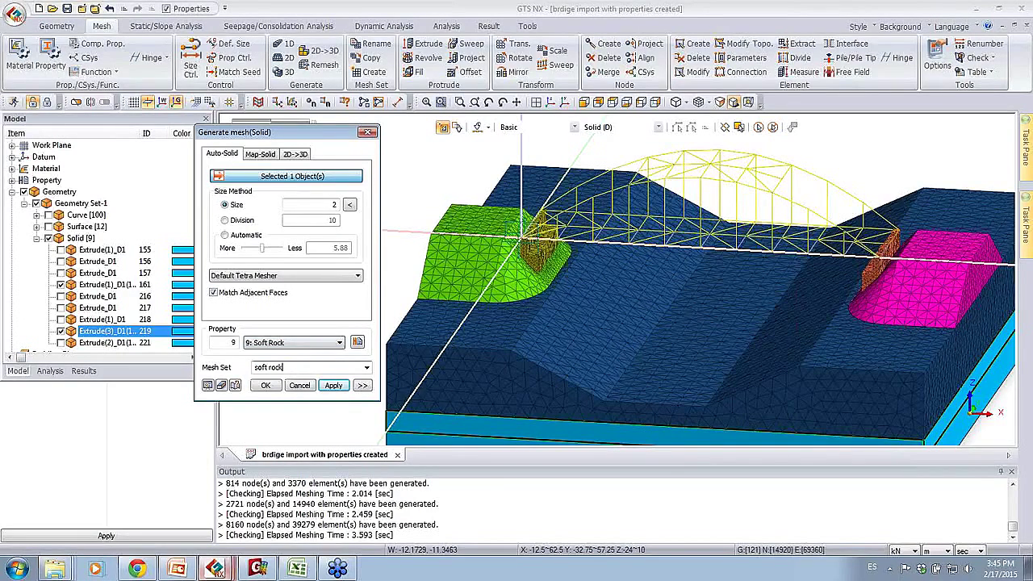
left_click(335, 386)
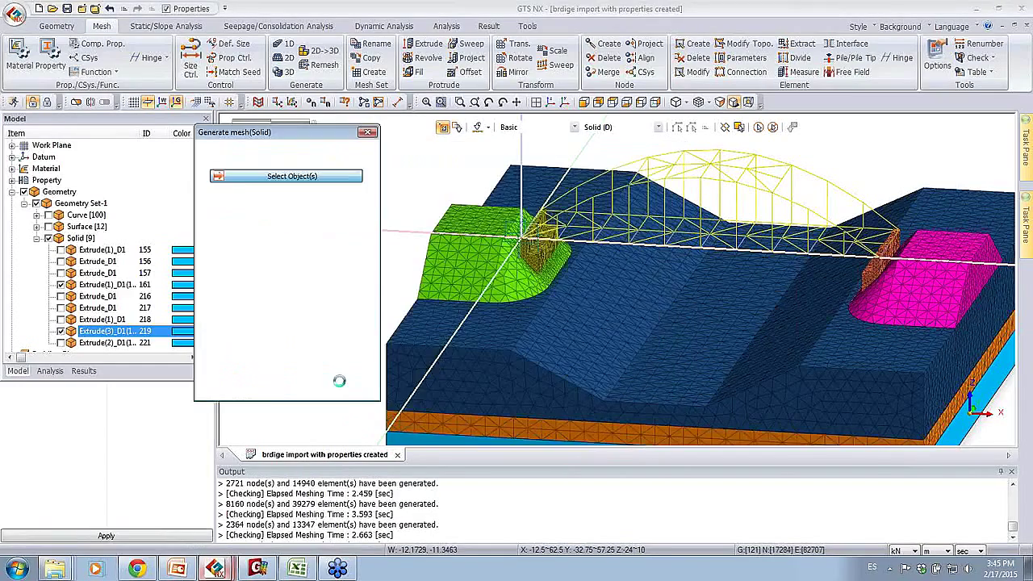
- Generate the mesh of the lowest ground layer with property 18: Rock, mesh set name rock and element size 3, and finish solid meshing
left_click(409, 441)
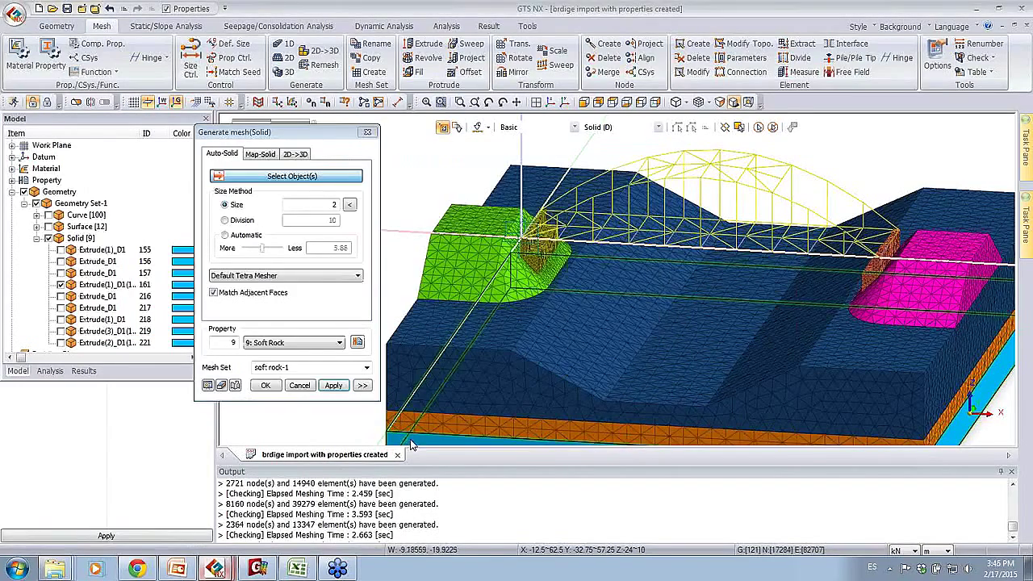
left_click(304, 343)
left_click(279, 390)
double_click(281, 368)
type("rock")
double_click(335, 206)
type("3")
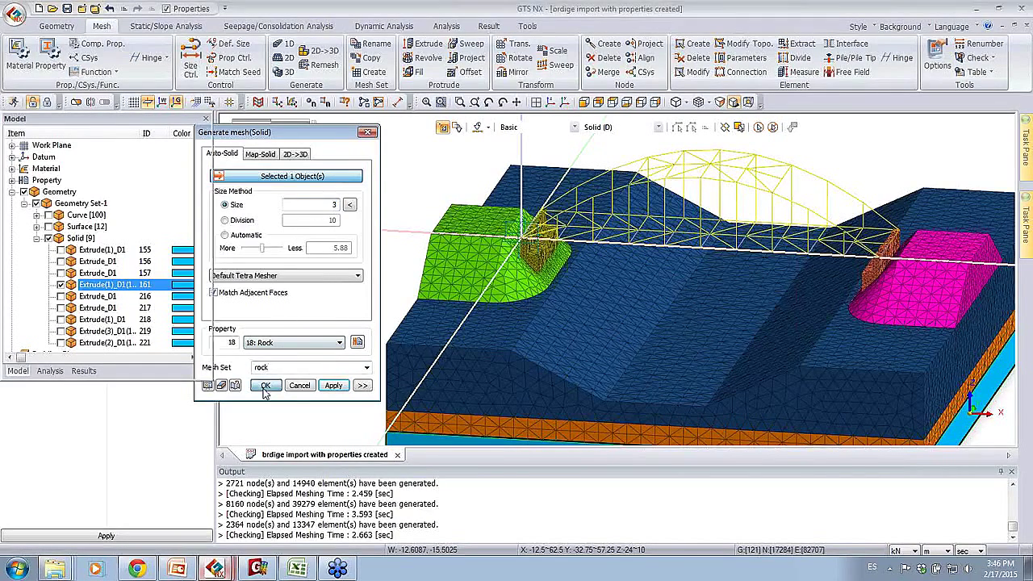
left_click(266, 385)
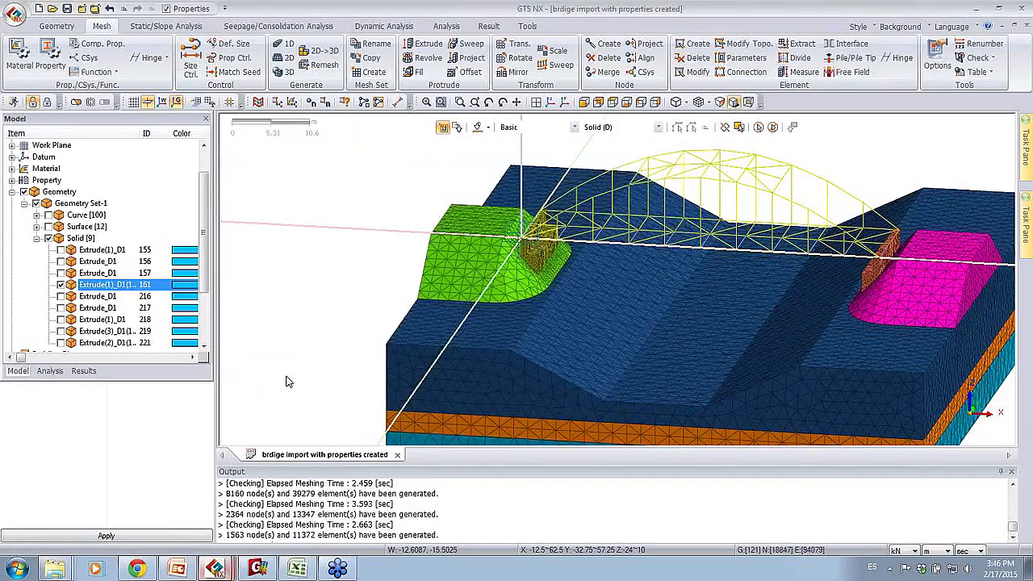
- Hide all the meshes and display the geometry curves of the model instead
middle_click_drag(621, 301, 586, 259)
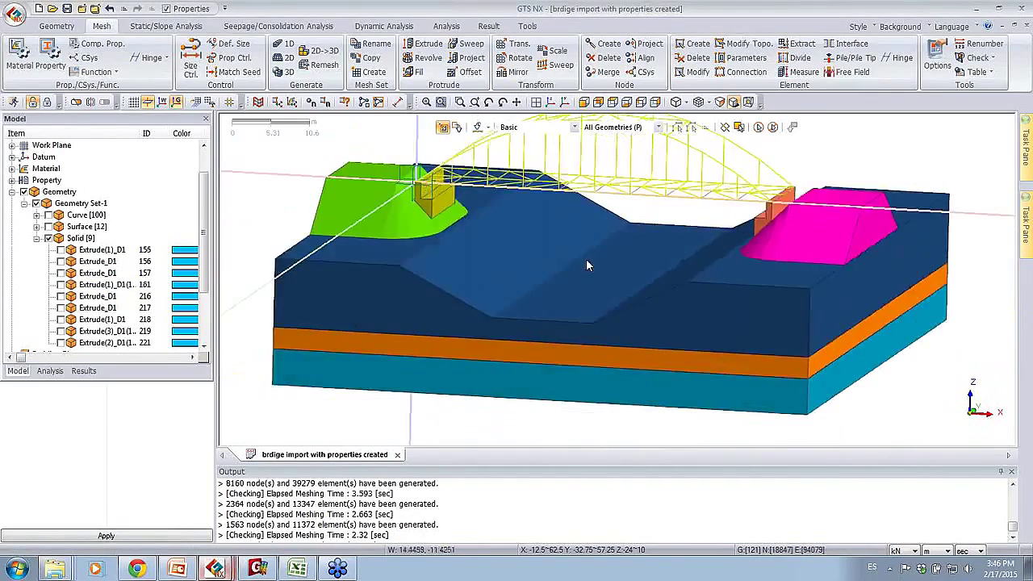
scroll(589, 274, "down", 1)
middle_click_drag(651, 311, 584, 274)
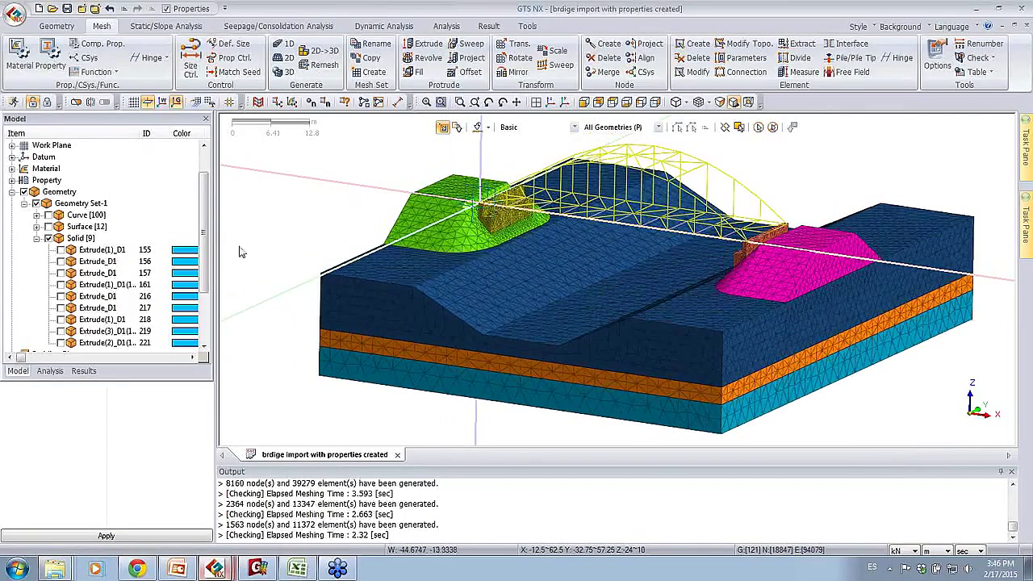
left_click(46, 240)
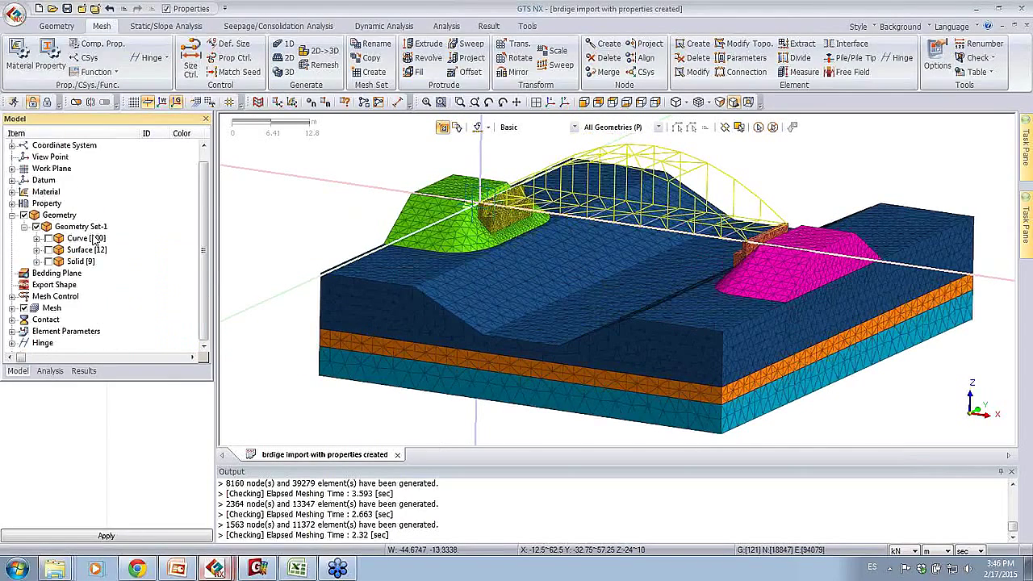
left_click(24, 308)
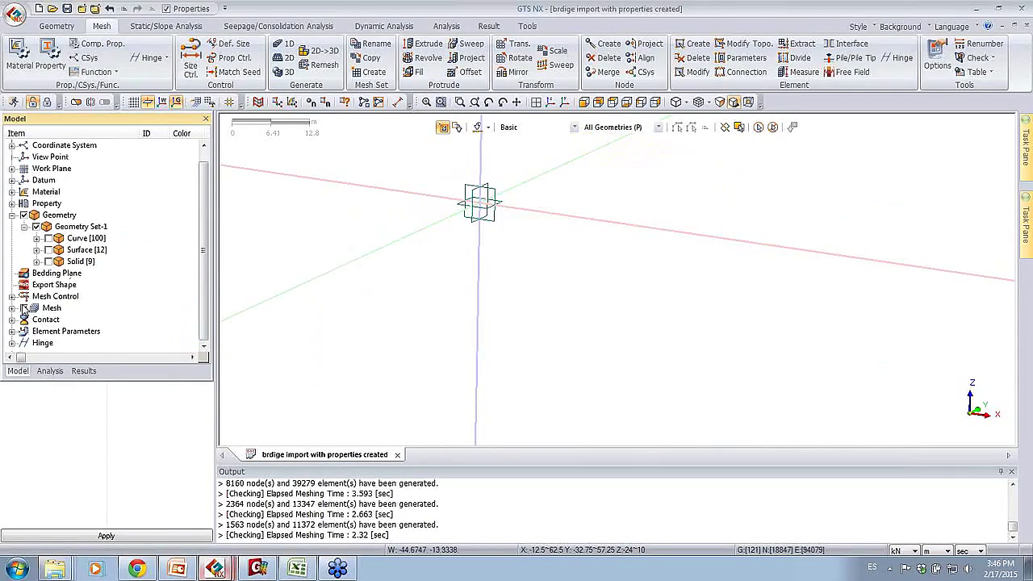
left_click(36, 238)
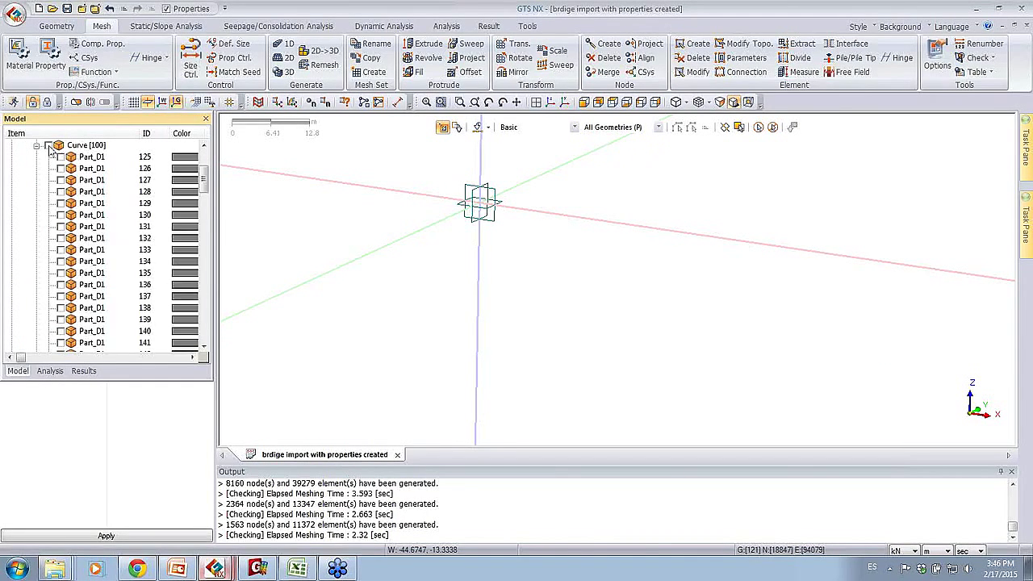
left_click(49, 147)
middle_click_drag(652, 329, 552, 314)
middle_click_drag(731, 310, 576, 330)
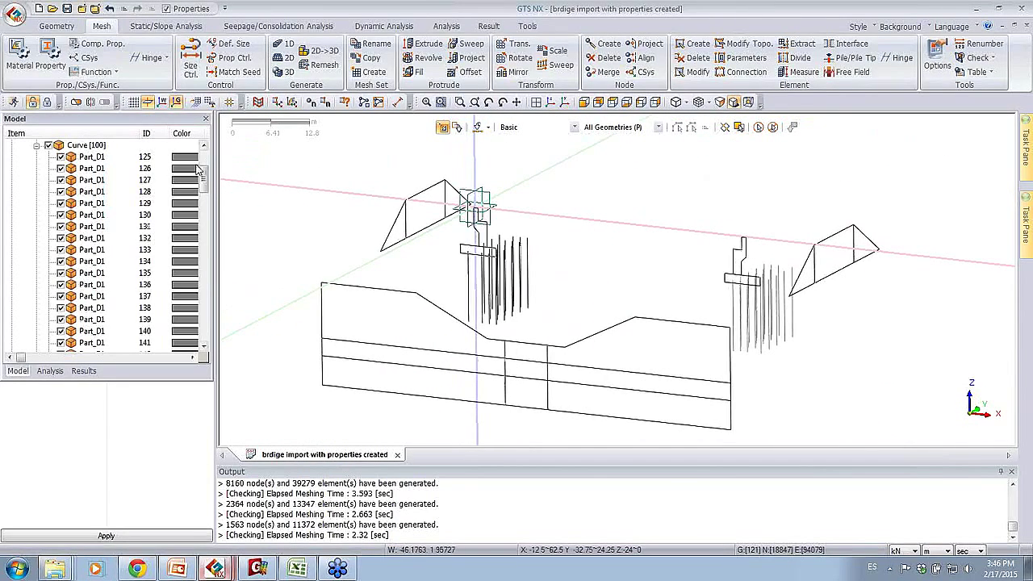
- Hide the Line_D1 curves with IDs 145 to 227, leaving only the vertical Part_D1 pile lines displayed
left_click(97, 179)
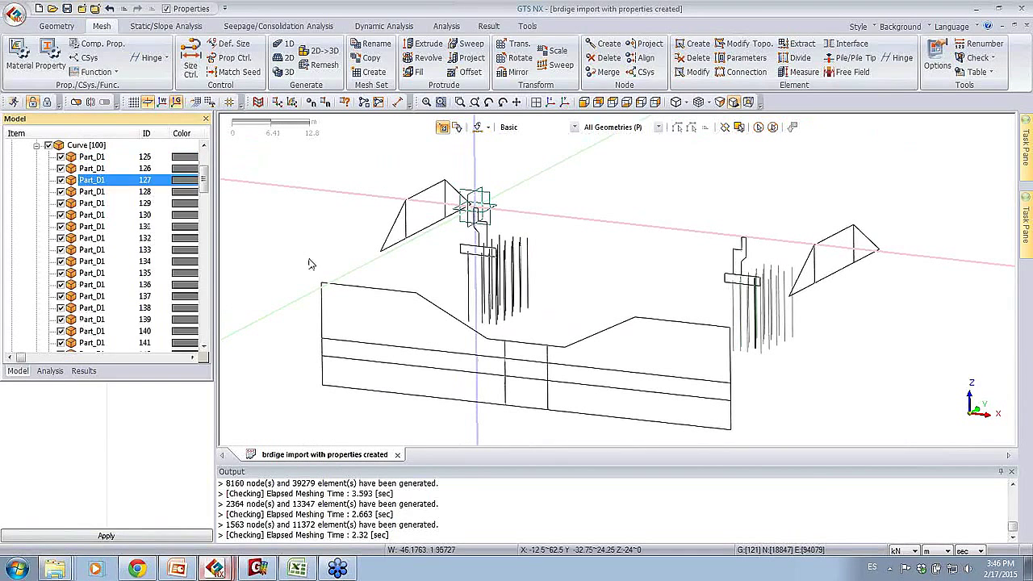
scroll(134, 214, "down", 5)
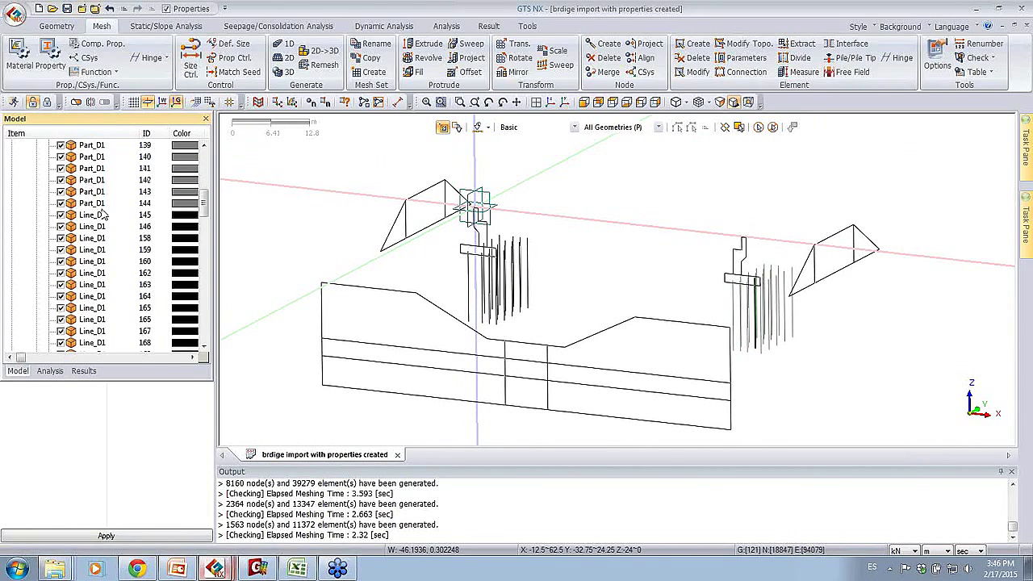
scroll(97, 222, "down", 8)
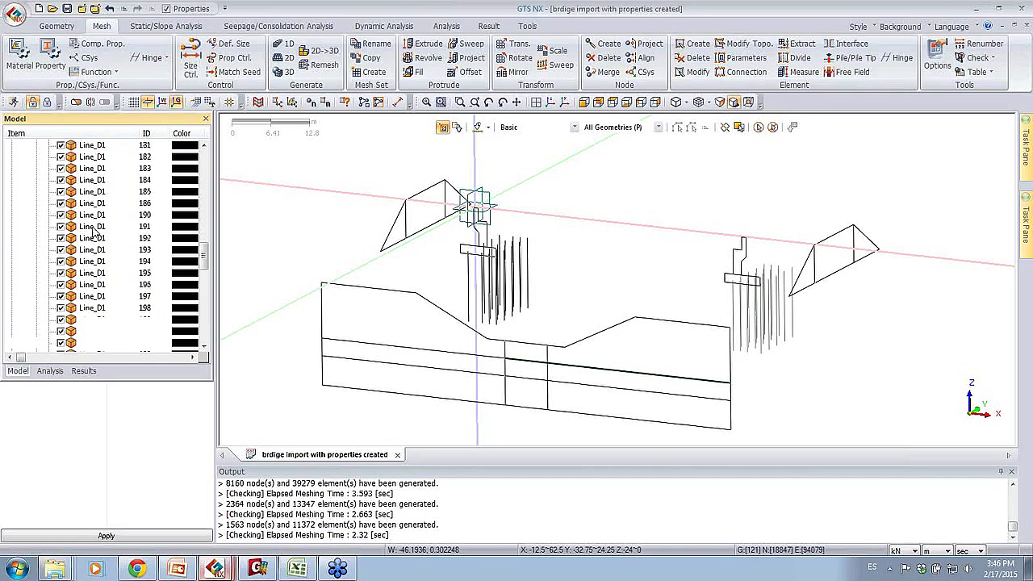
scroll(95, 231, "down", 5)
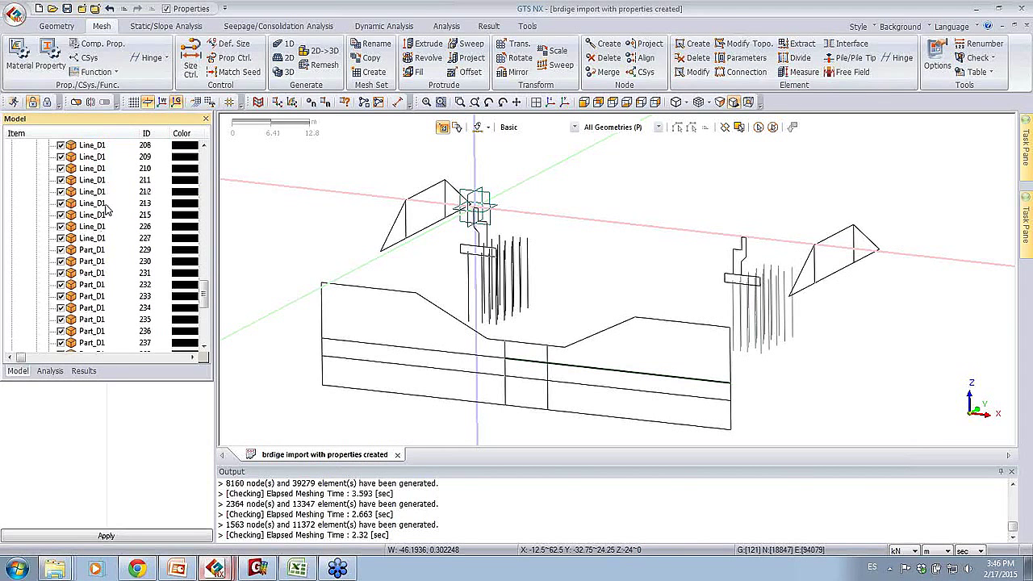
left_click(99, 238, "shift")
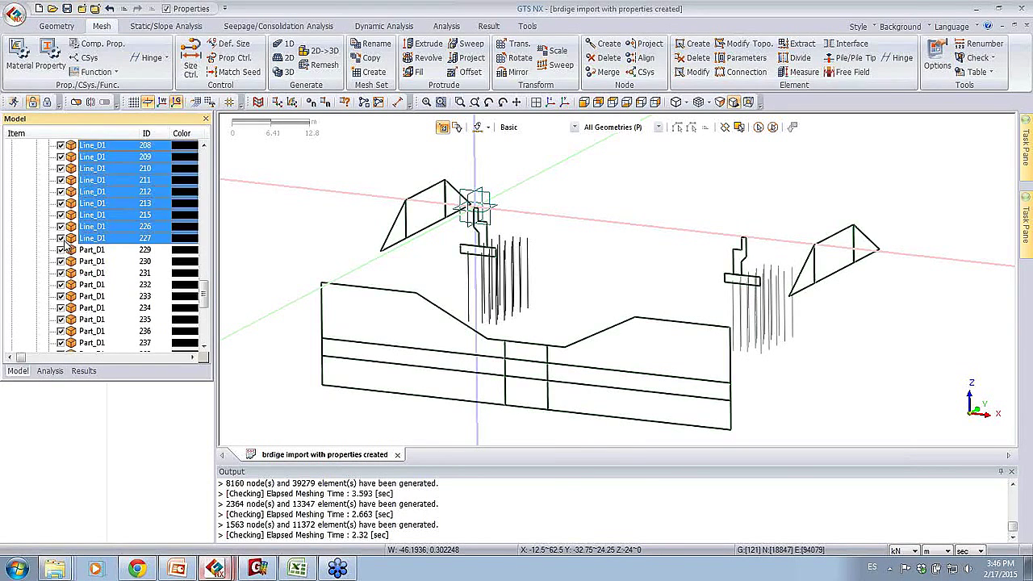
left_click(61, 238)
middle_click_drag(516, 316, 638, 327)
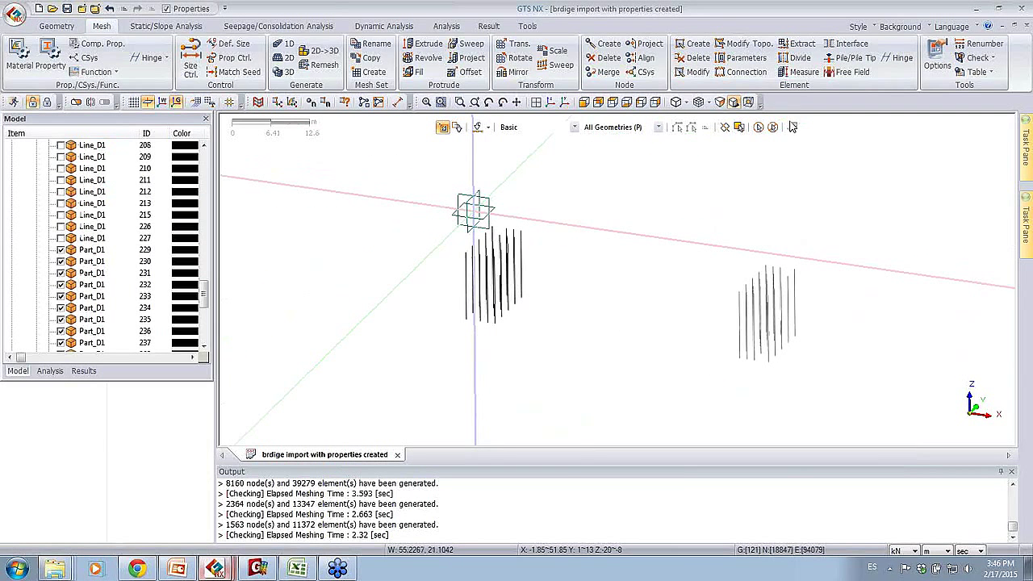
- Generate a 1D mesh on all displayed pile lines with division 10, property 11: Pile and mesh set name piles
left_click(282, 44)
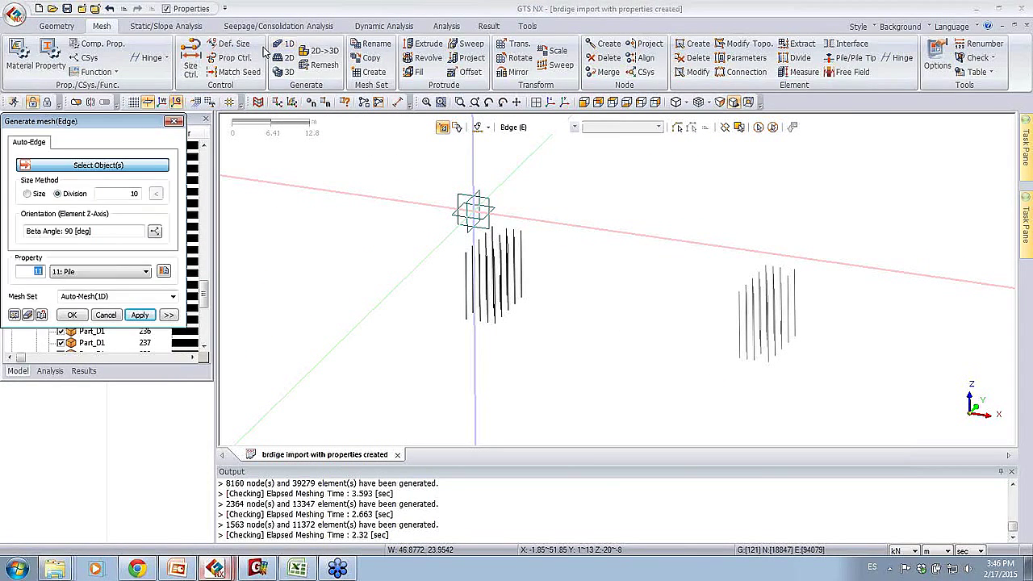
left_click(758, 128)
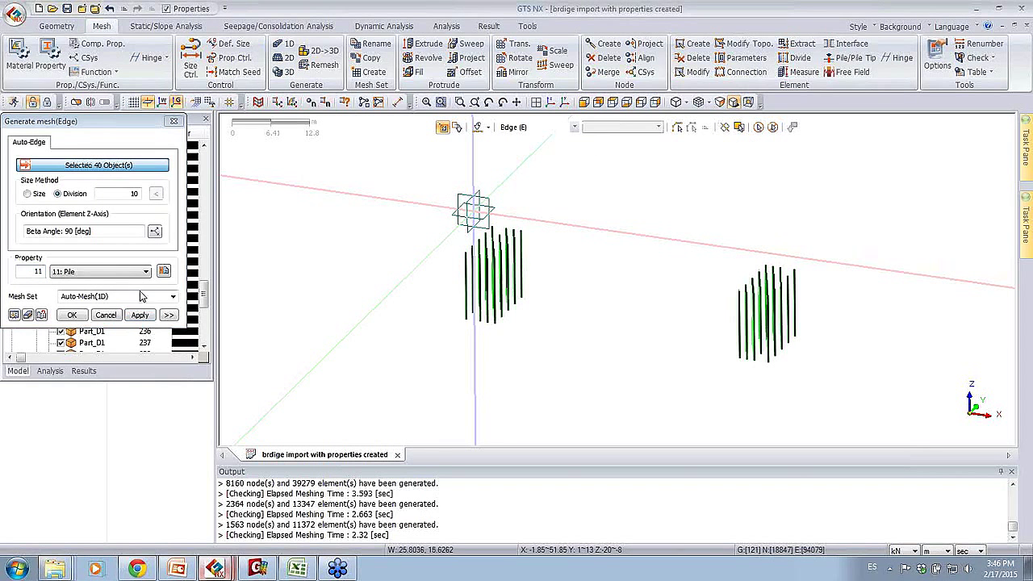
left_click(97, 297)
type("piles")
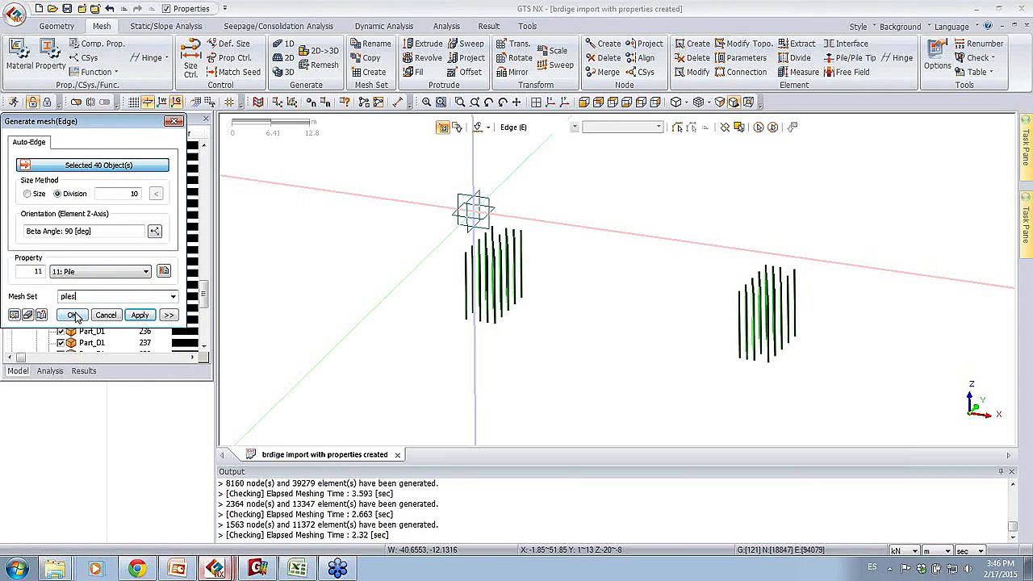
left_click(73, 315)
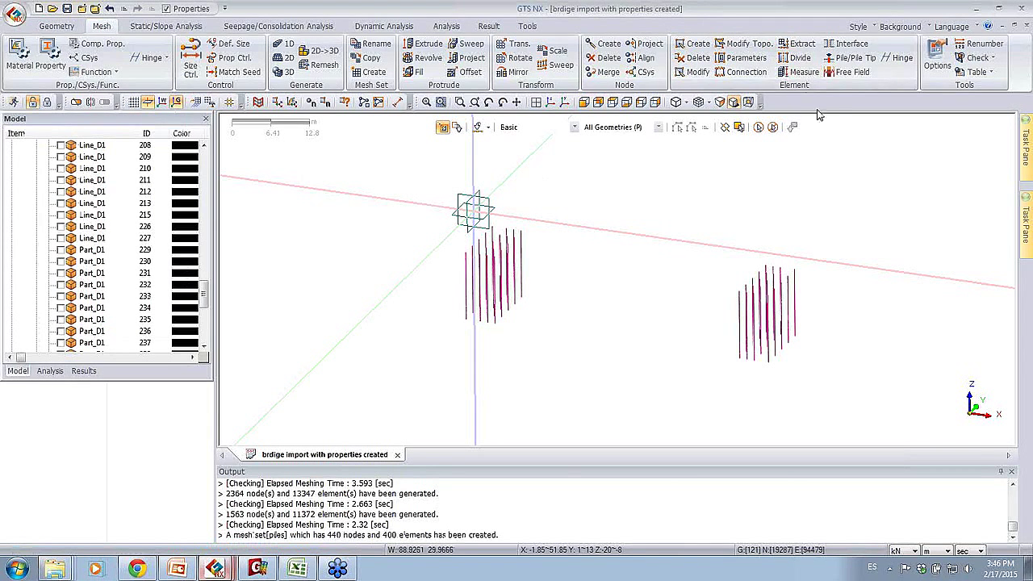
- Start creating pile interface elements and select all displayed 1D pile elements as their target
left_click(839, 60)
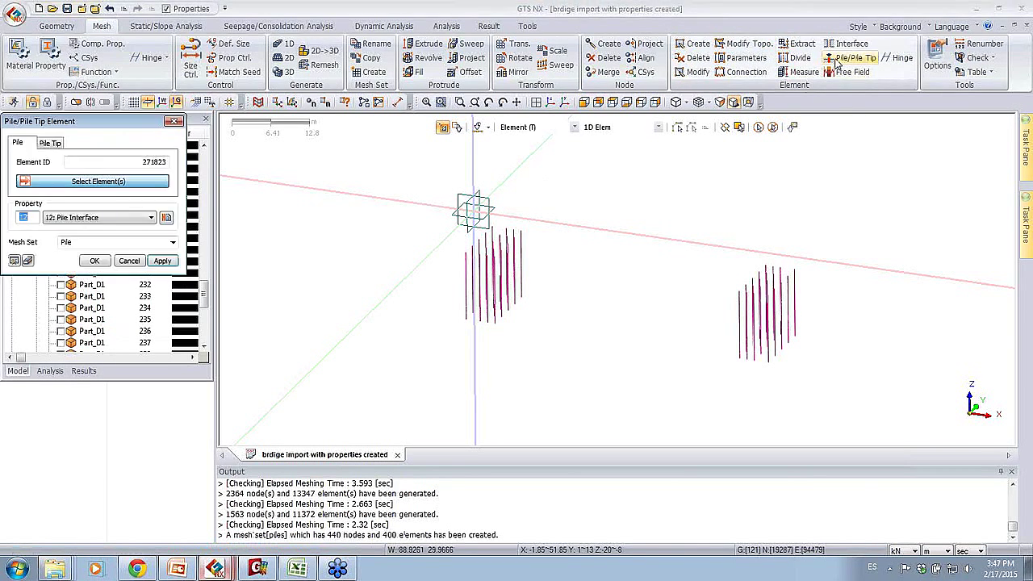
left_click_drag(105, 120, 304, 150)
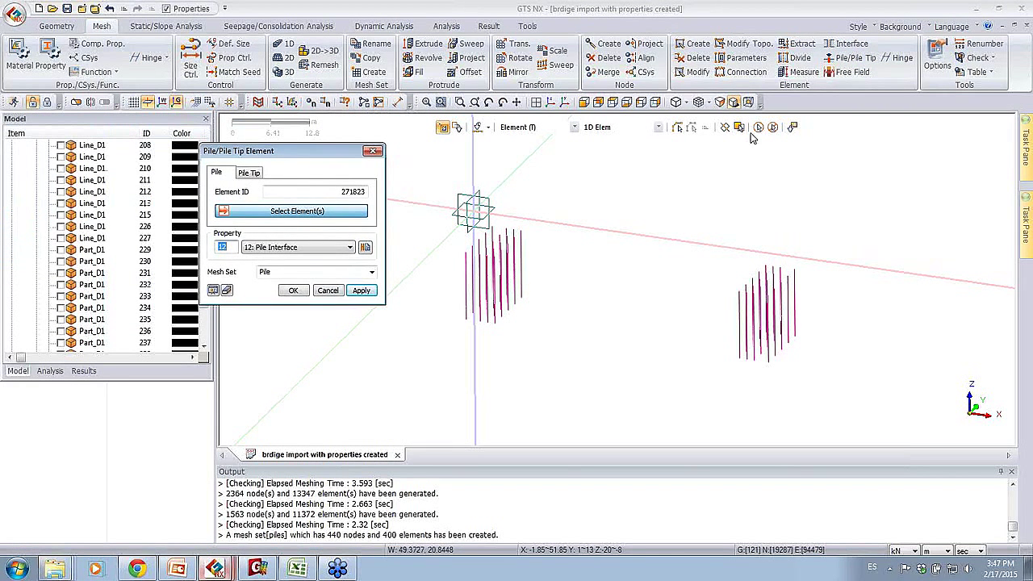
left_click(759, 129)
- Review property 12: Pile Interface and the shear force and stiffness parameters of its assigned material 14: Pile
left_click(365, 247)
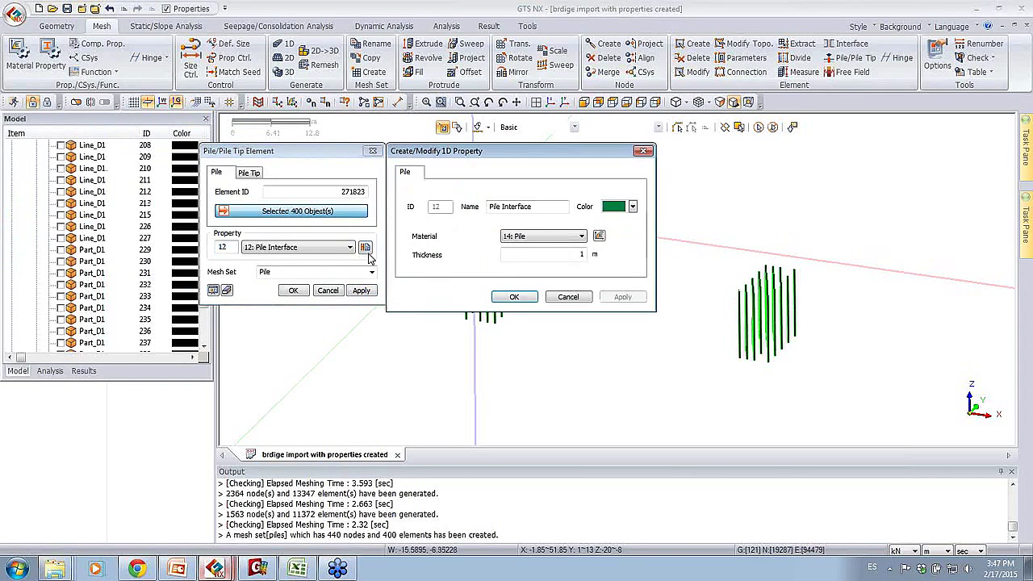
left_click(598, 237)
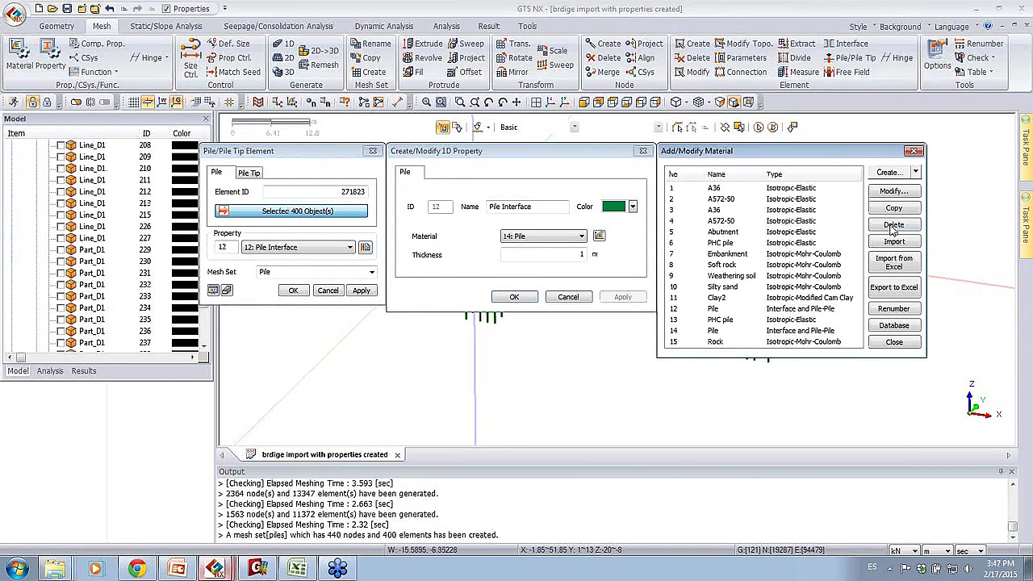
left_click(749, 332)
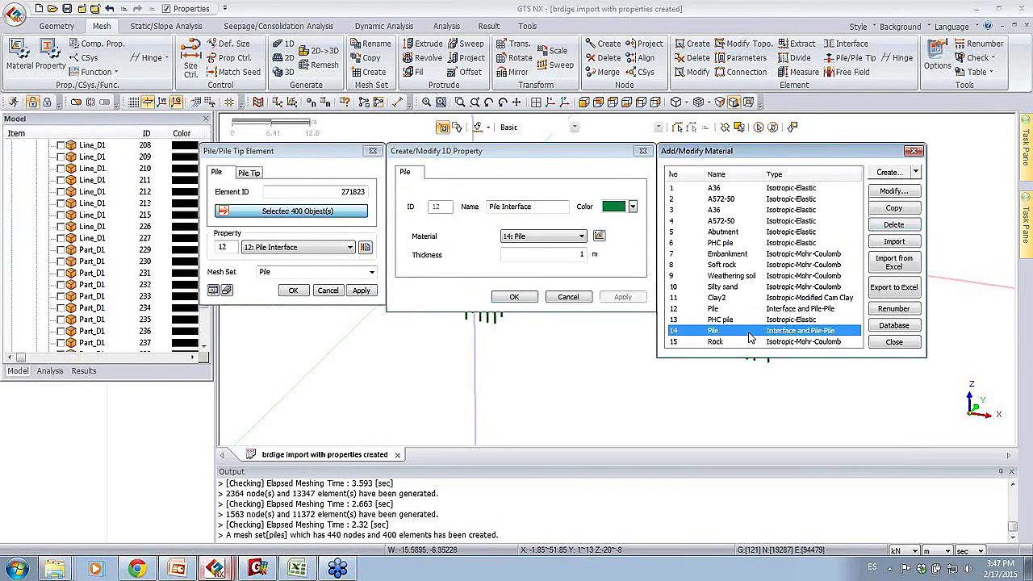
left_click(890, 191)
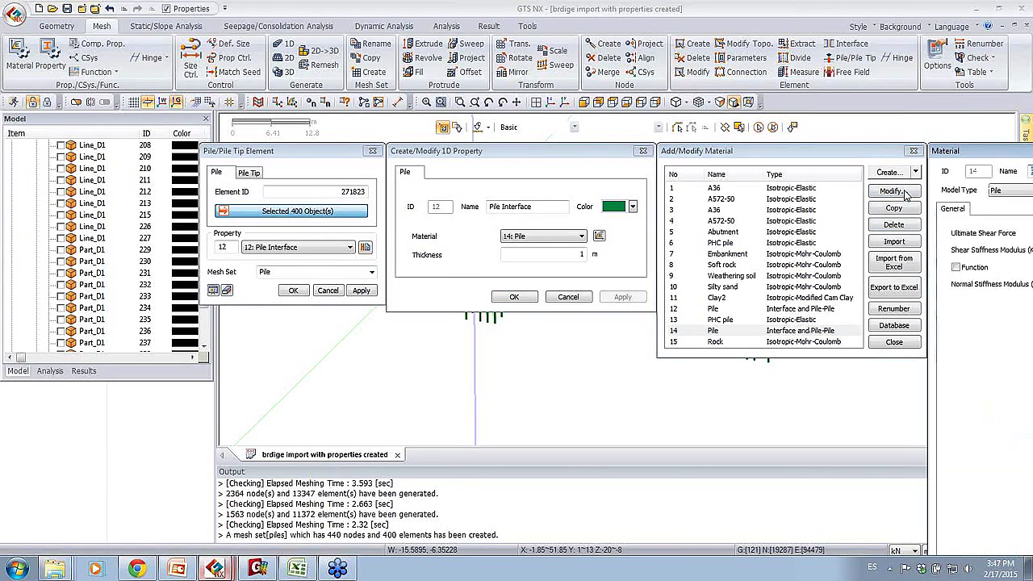
left_click_drag(960, 147, 461, 36)
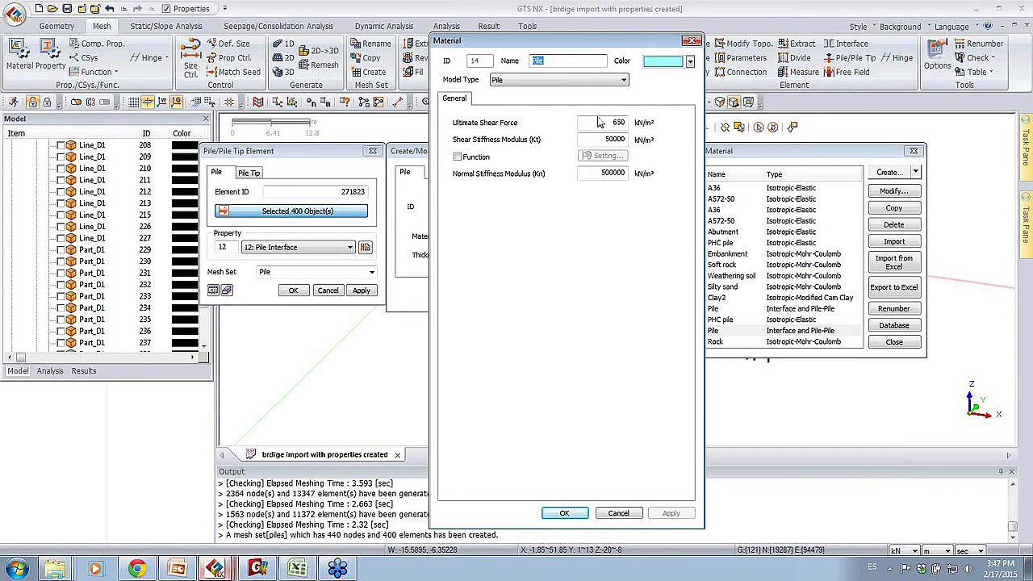
left_click(691, 40)
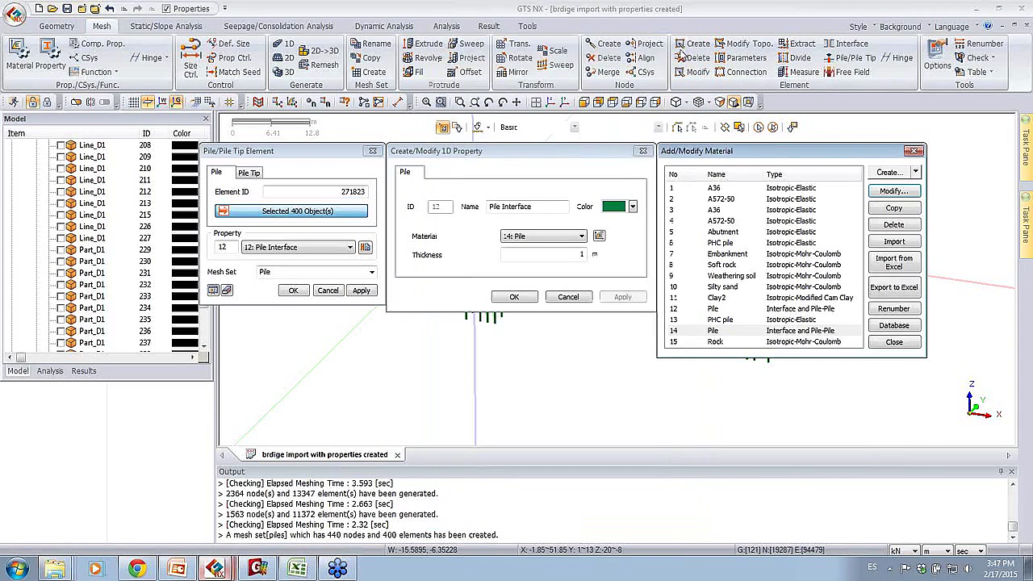
left_click(914, 151)
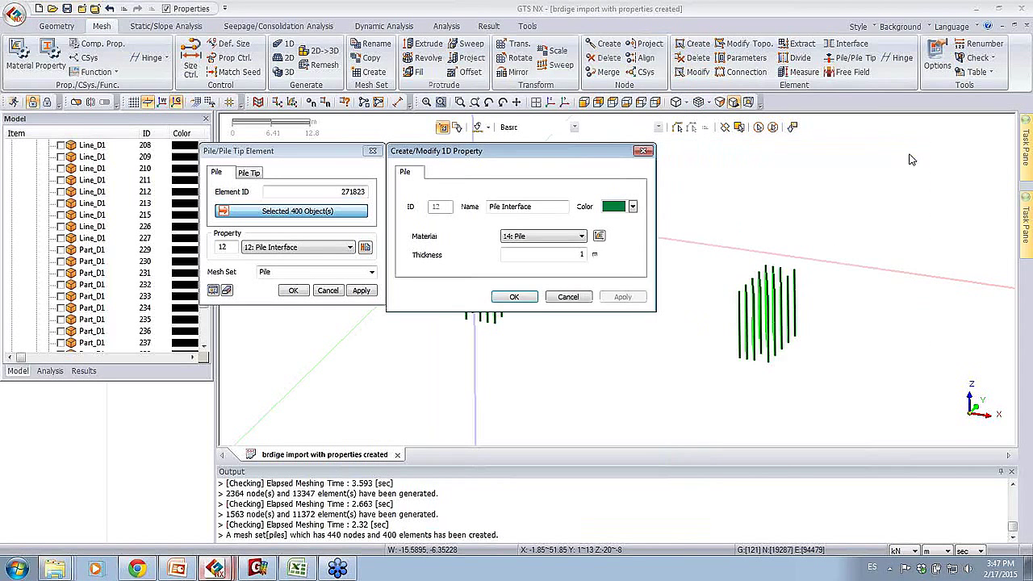
left_click(514, 297)
- Name the mesh set Pile interface and create the interface elements on the selected pile elements with property 12: Pile Interface
left_click(286, 273)
type("I")
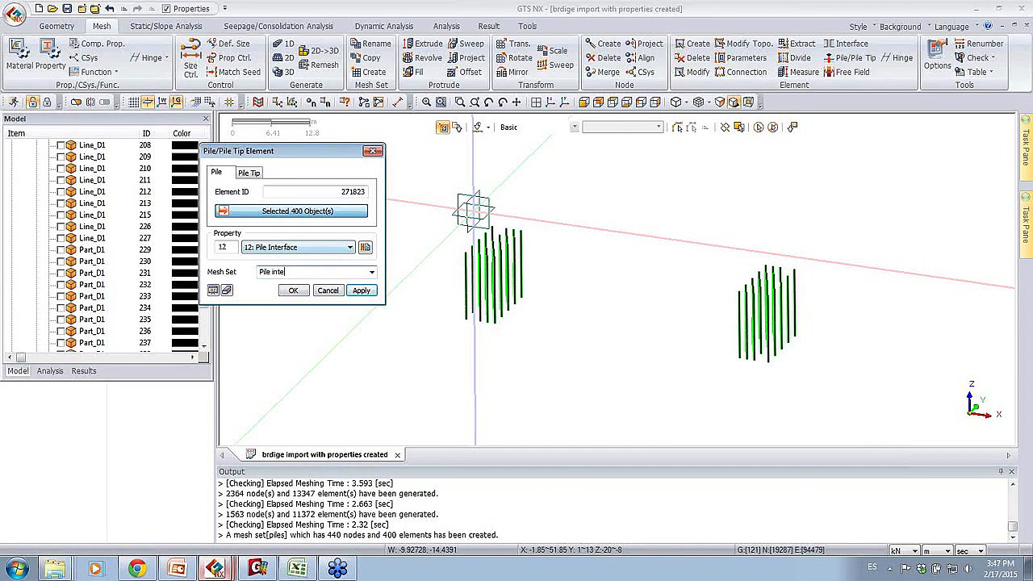
left_click(361, 291)
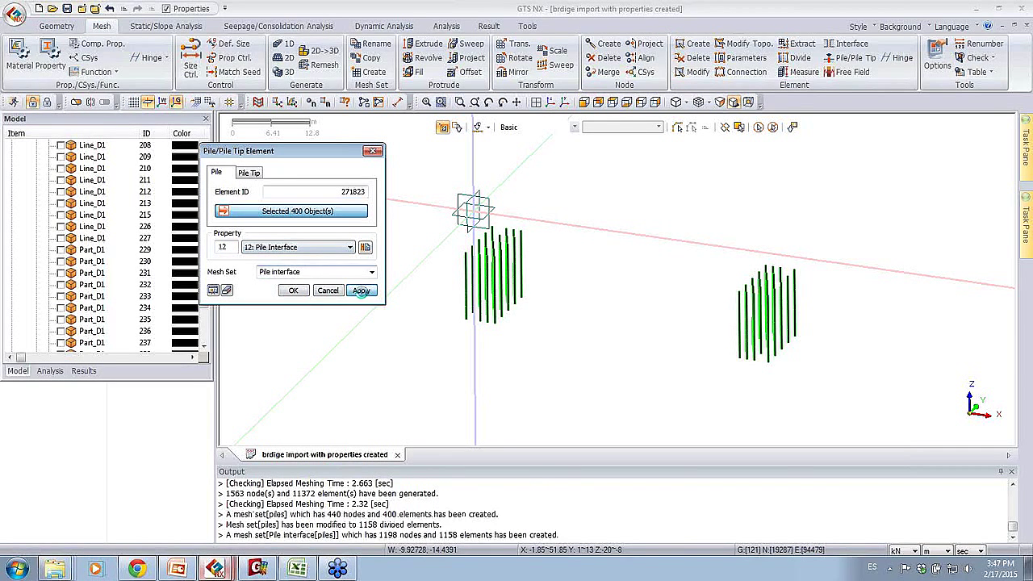
- Review property 14: Pile Tip and create pile tip elements in mesh set Pile Tip at the bottom nodes of both pile groups
left_click(249, 172)
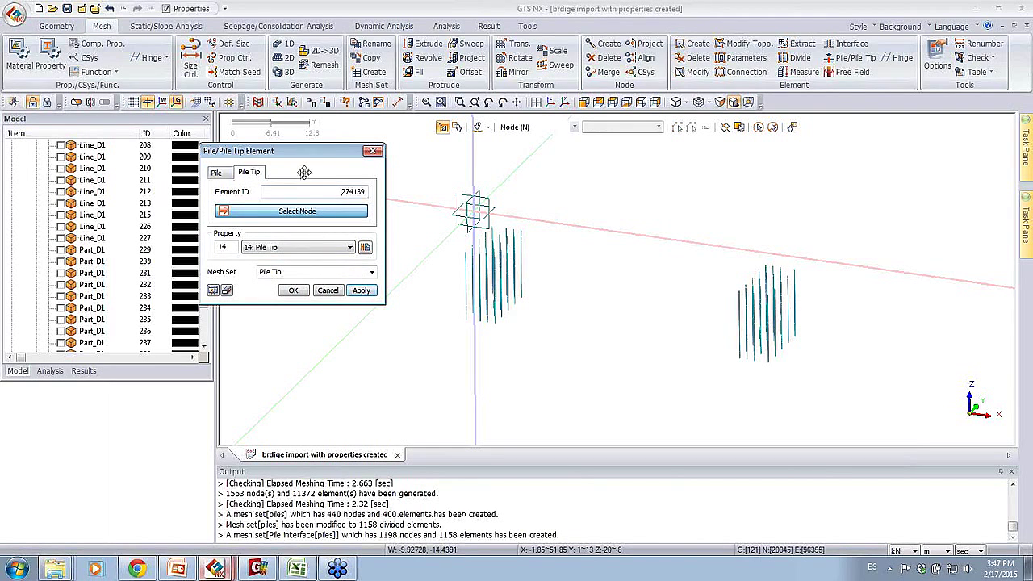
left_click(365, 247)
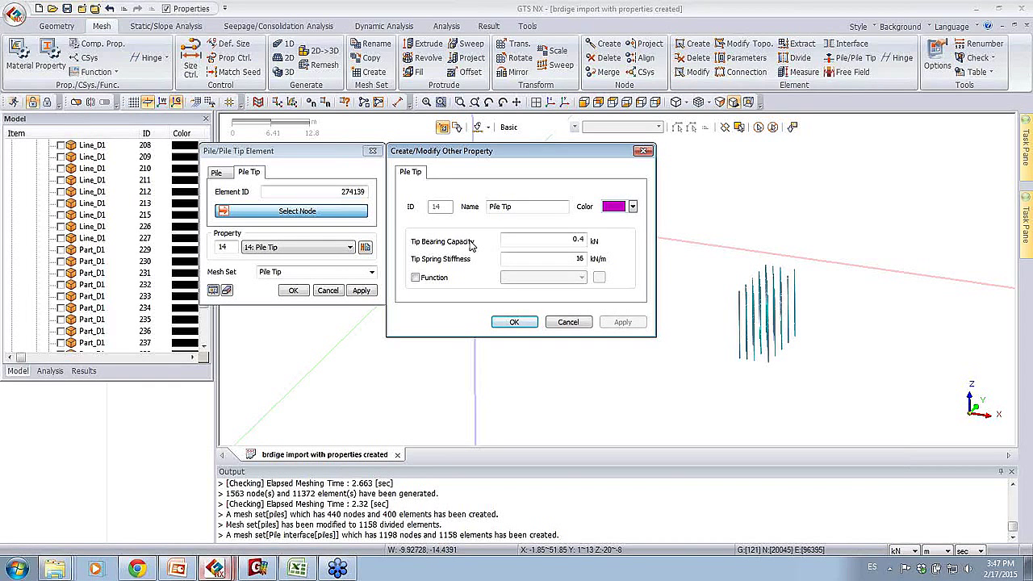
left_click(643, 151)
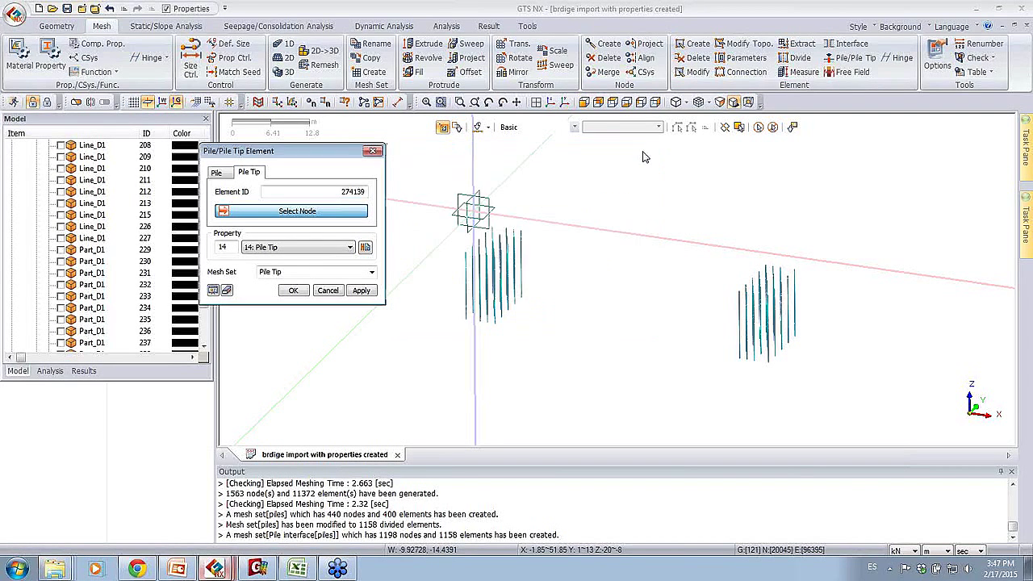
left_click(583, 102)
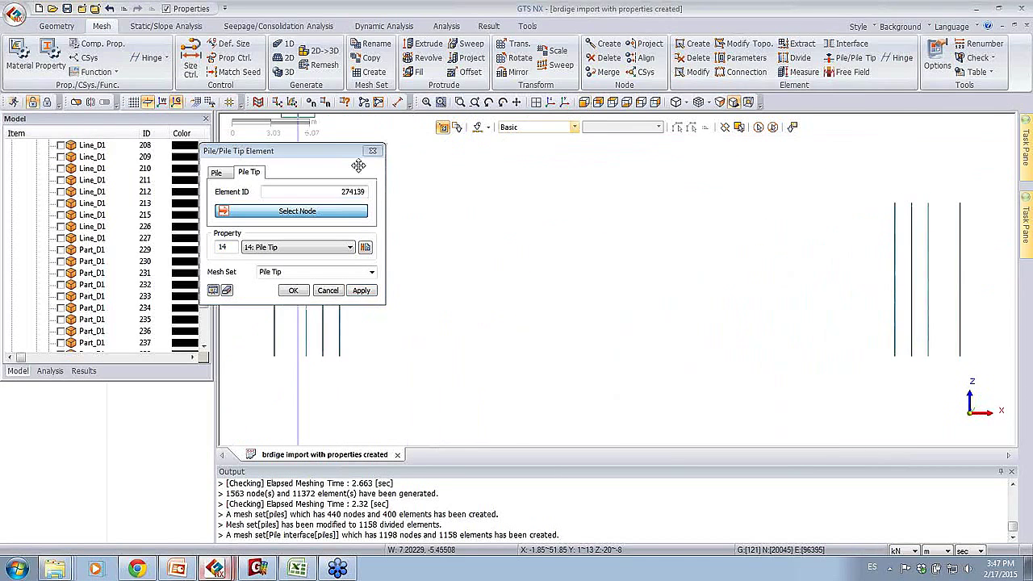
left_click_drag(346, 155, 157, 143)
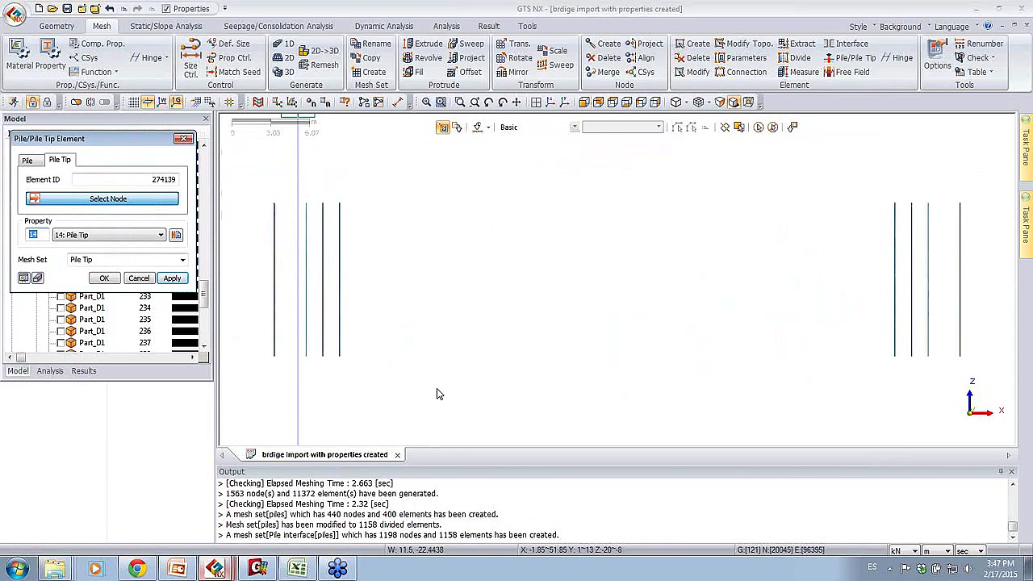
left_click_drag(433, 390, 248, 363)
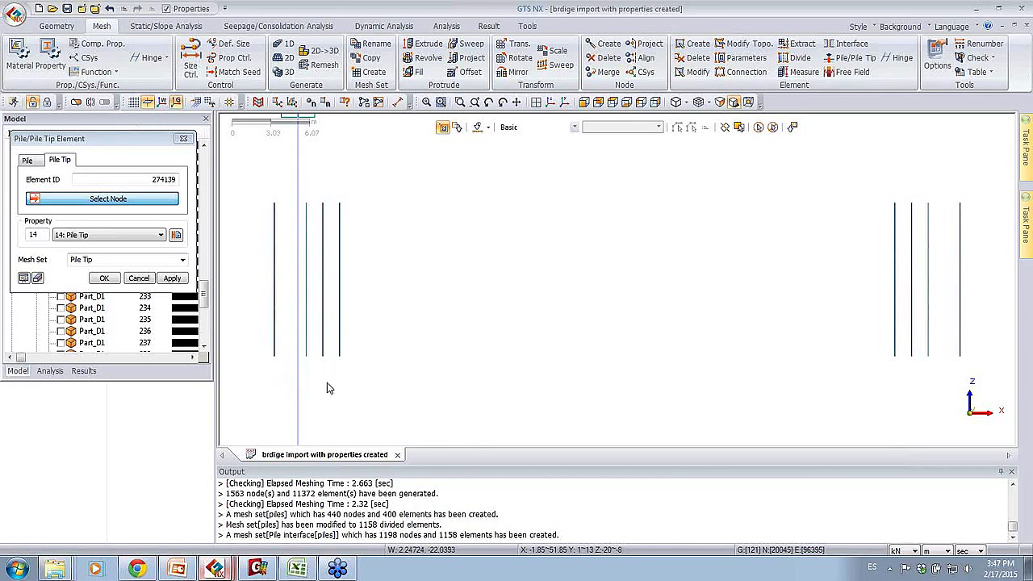
left_click_drag(389, 395, 258, 354)
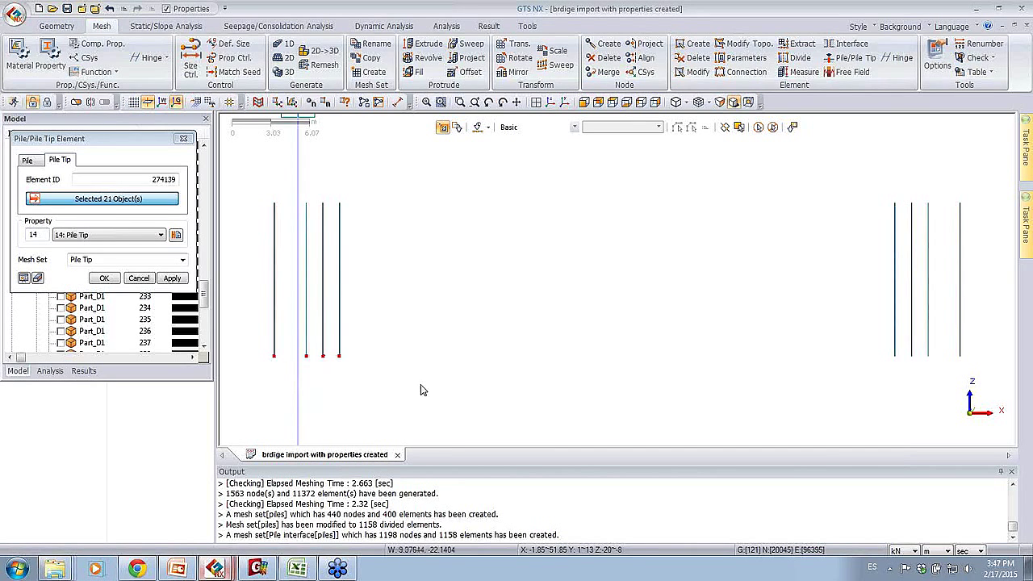
left_click_drag(997, 373, 848, 362)
left_click(114, 279)
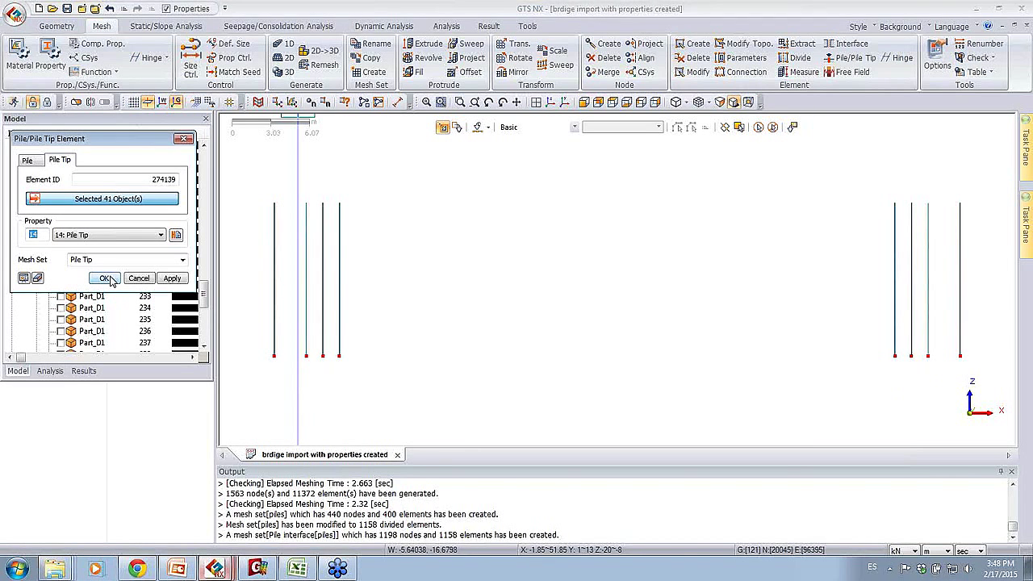
- Create an advanced constraint fixing Rz on all displayed pile nodes, in a boundary set named rz
middle_click_drag(563, 234, 631, 345)
middle_click_drag(500, 263, 660, 256)
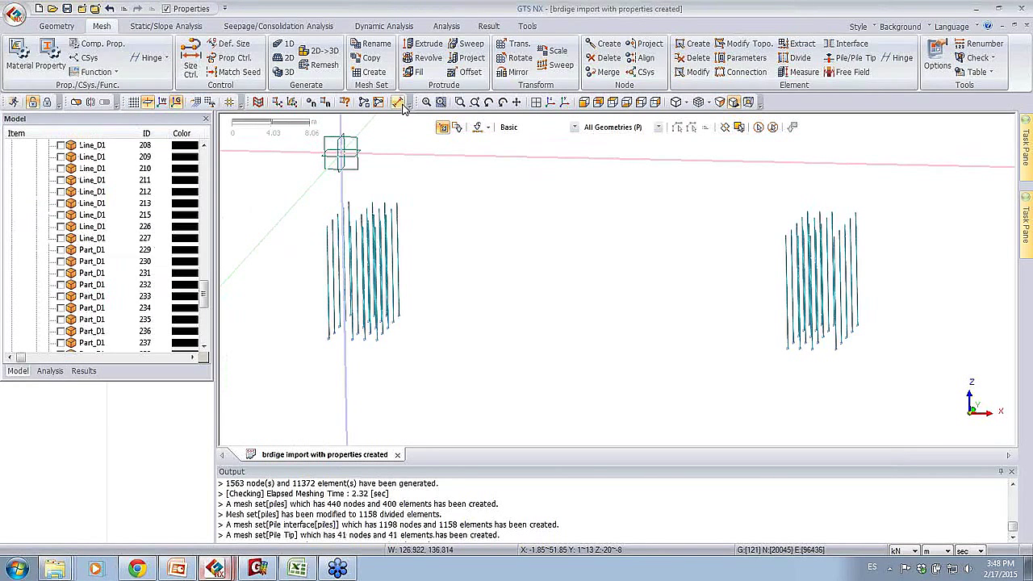
left_click(171, 27)
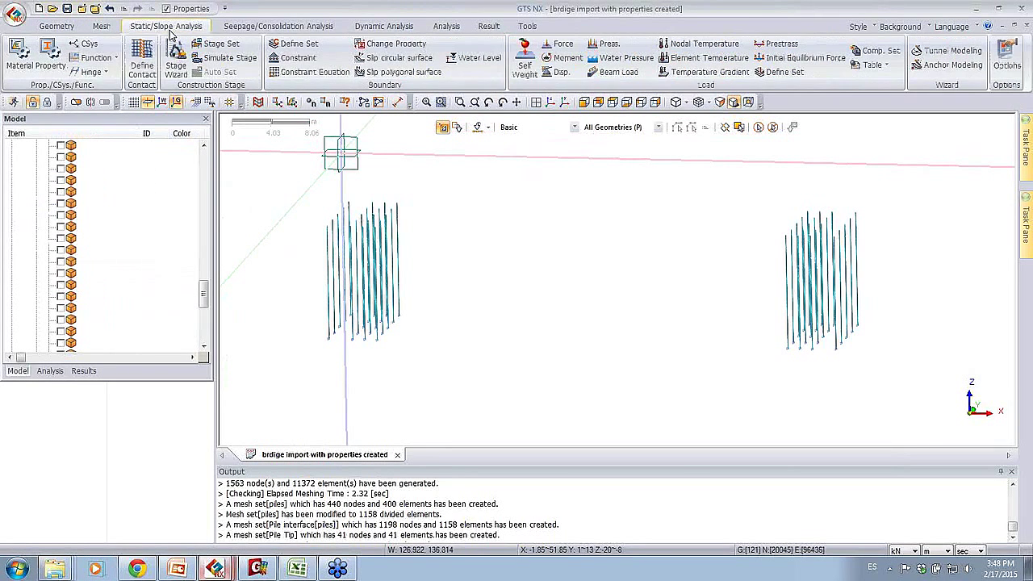
left_click(299, 60)
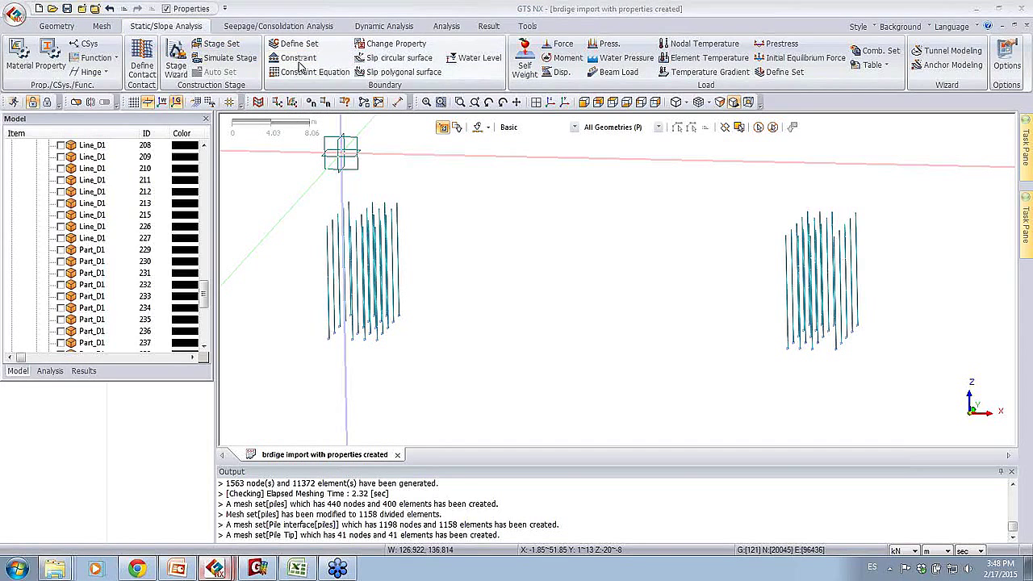
left_click(55, 143)
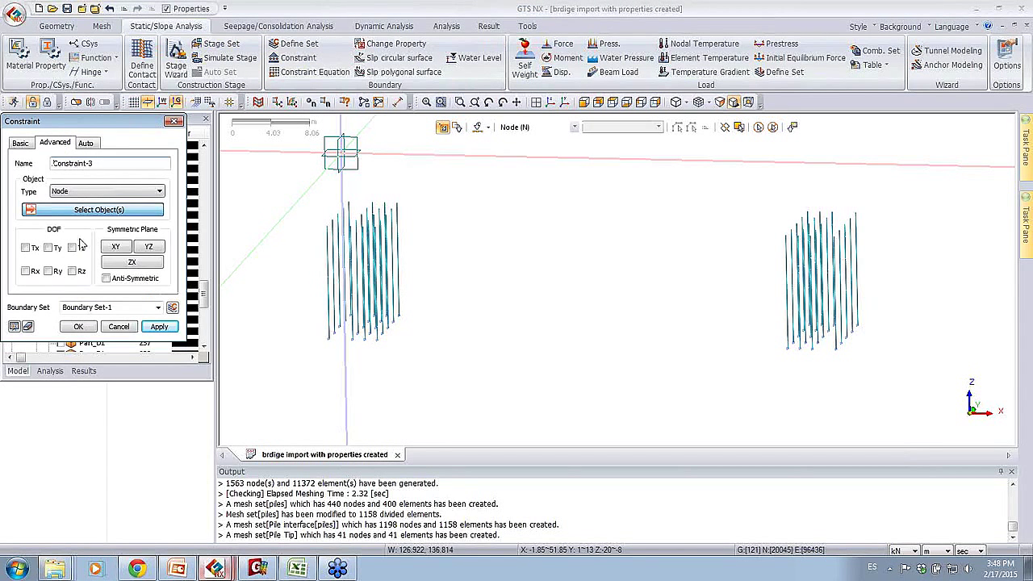
left_click(72, 272)
left_click(758, 126)
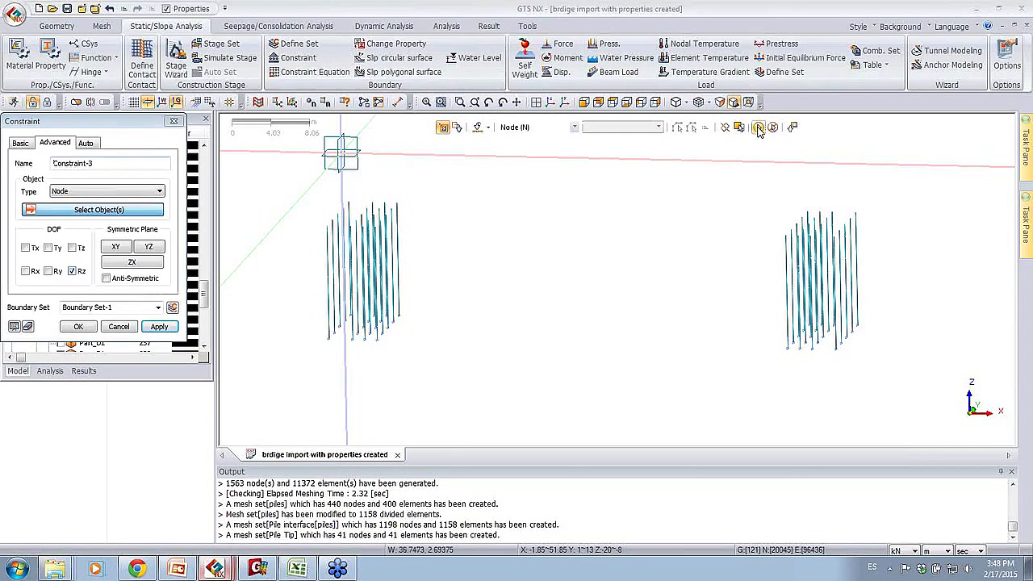
left_click(94, 309)
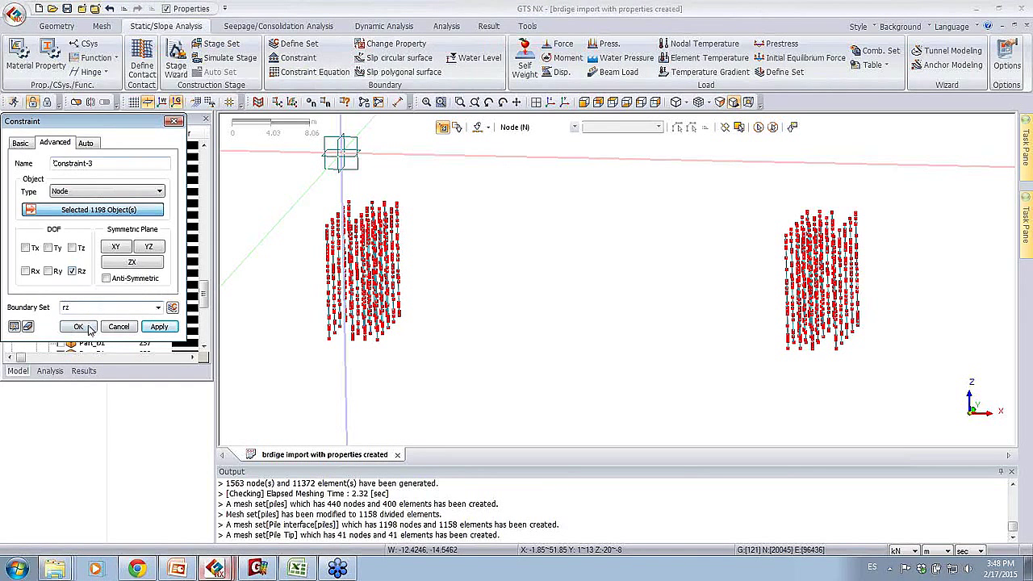
left_click(87, 327)
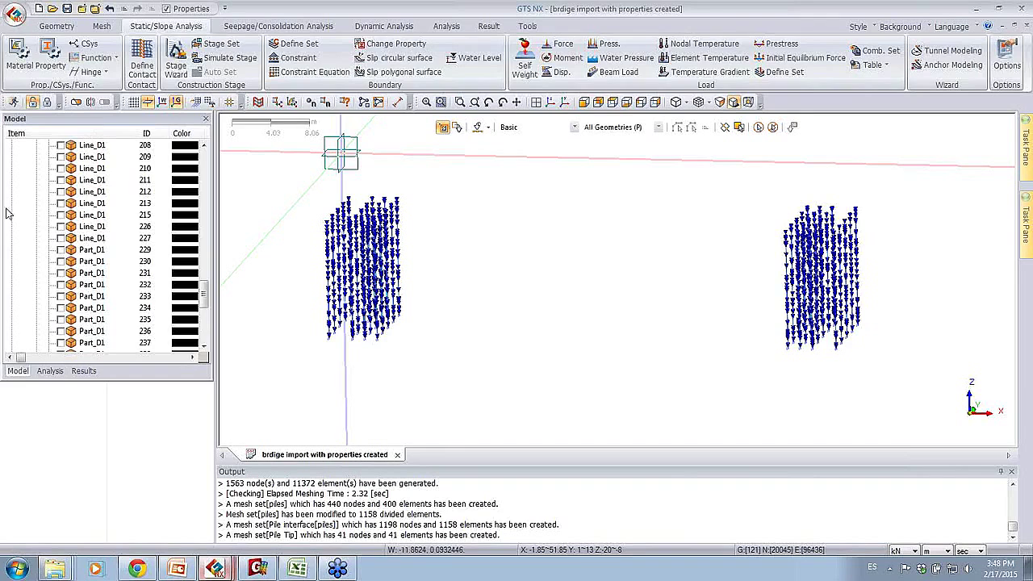
- Display all the meshes again and examine the complete bridge, embankment and soil model from several angles
left_click_drag(203, 297, 202, 325)
left_click(24, 330)
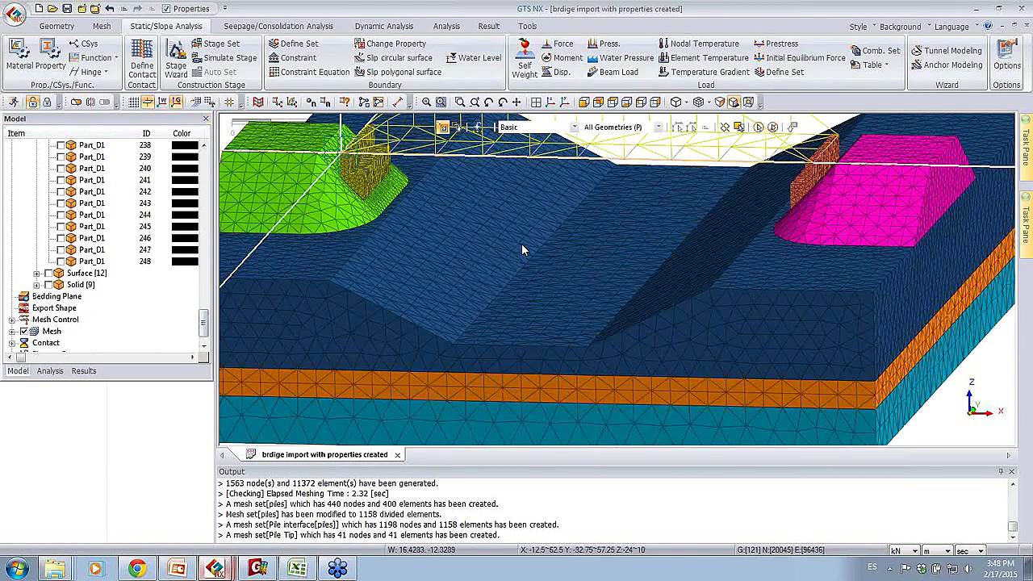
middle_click_drag(517, 225, 517, 309)
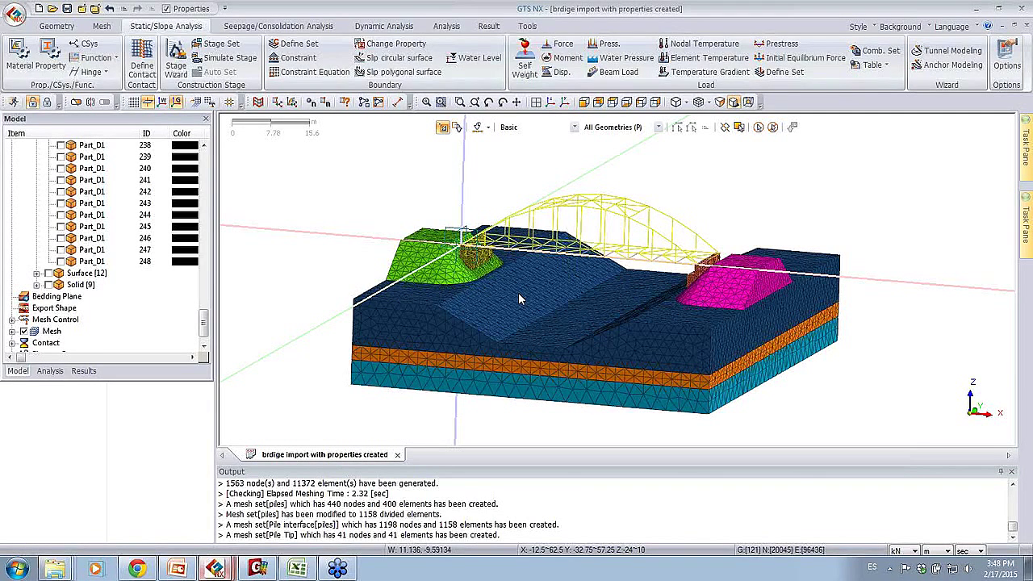
middle_click_drag(685, 206, 646, 279)
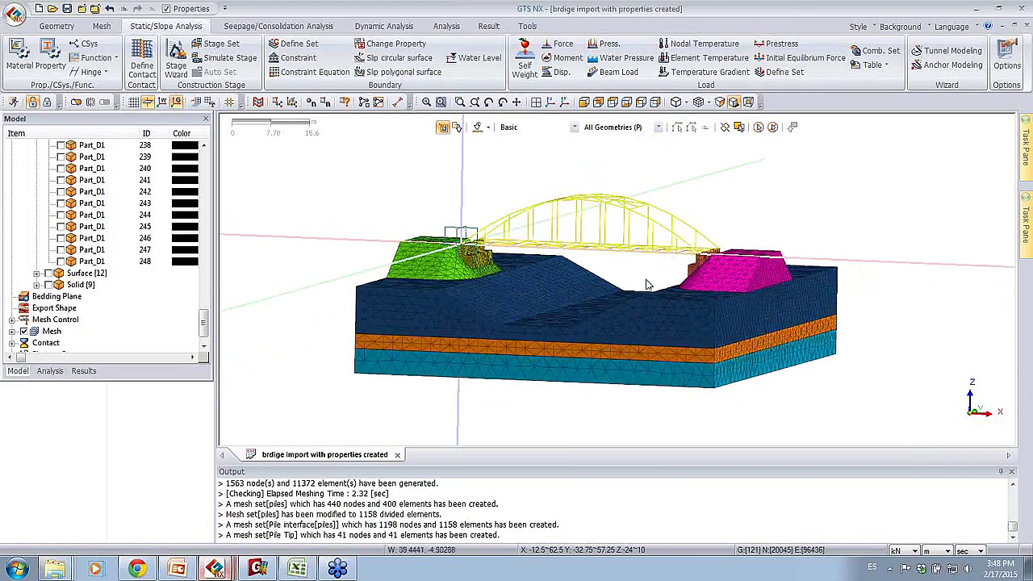
scroll(586, 288, "up", 3)
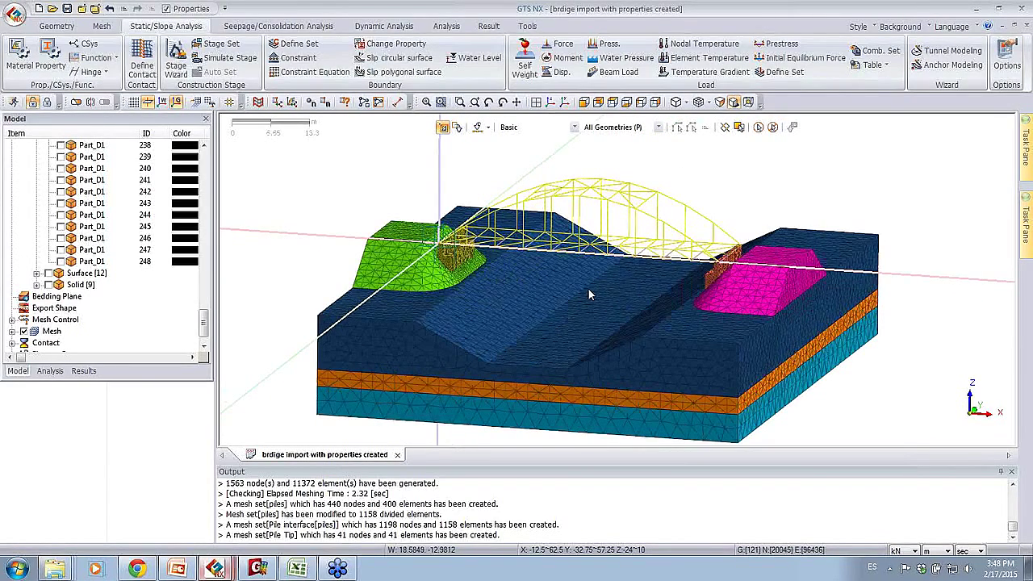
mouse_move(588, 286)
middle_mouse_down()
mouse_move(591, 318)
mouse_move(554, 306)
mouse_move(556, 293)
middle_mouse_up()
mouse_move(556, 311)
middle_mouse_down()
mouse_move(558, 284)
mouse_move(565, 314)
middle_mouse_up()
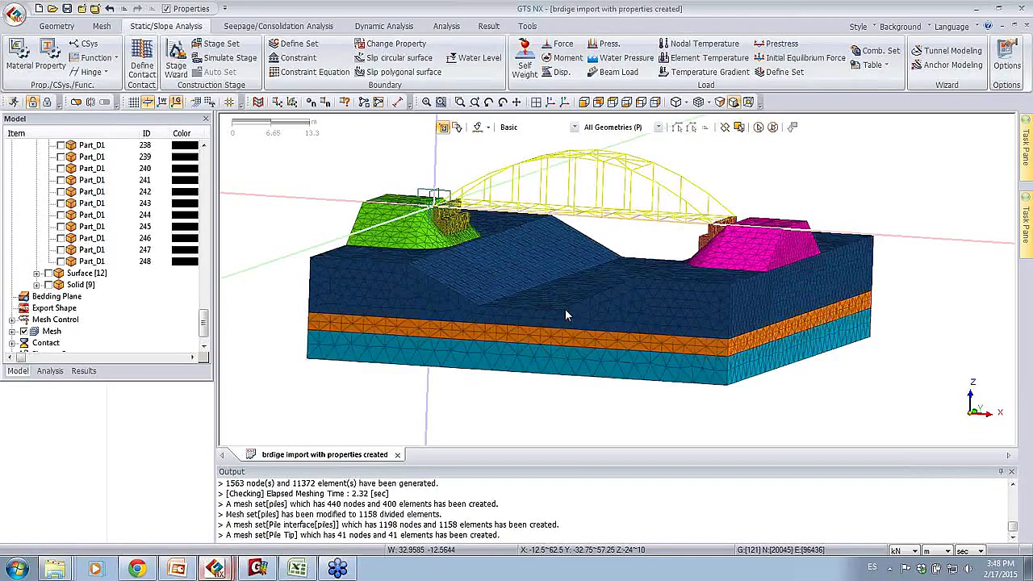
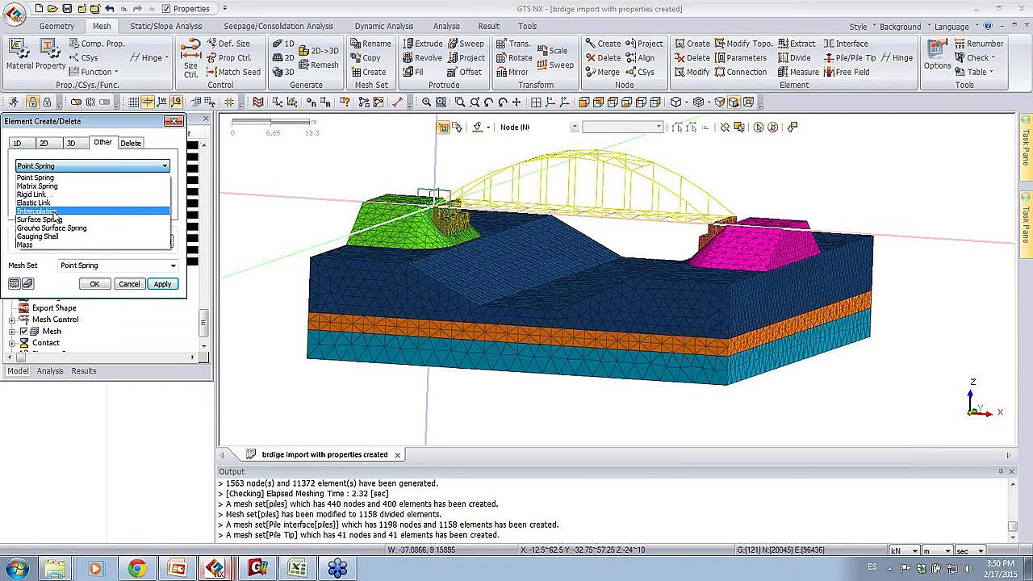
- Define a Ground Surface Spring with a modulus of elasticity coefficient of 2 and a fixed bottom condition in boundary set fixed bottom
left_click(61, 230)
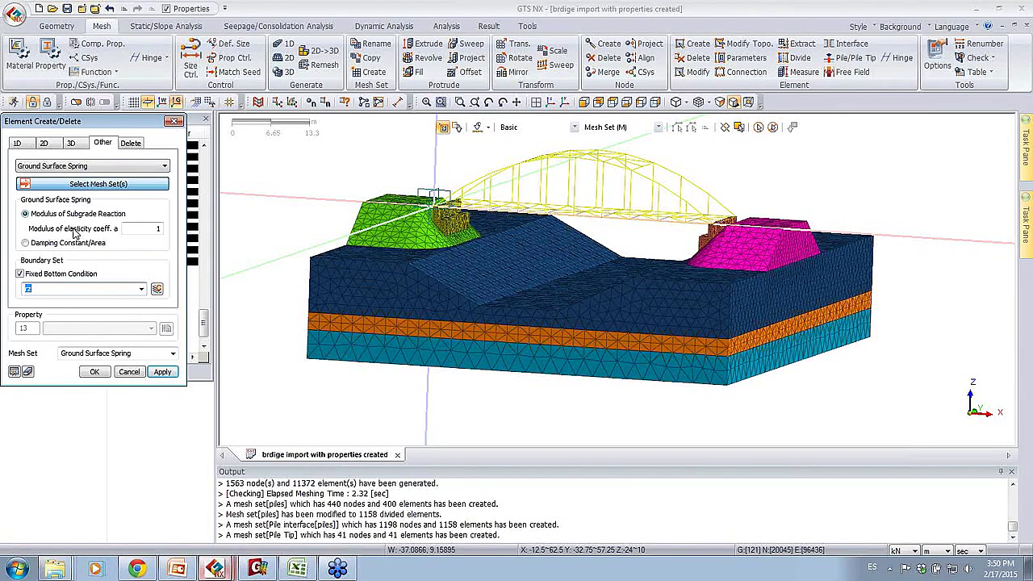
left_click(139, 228)
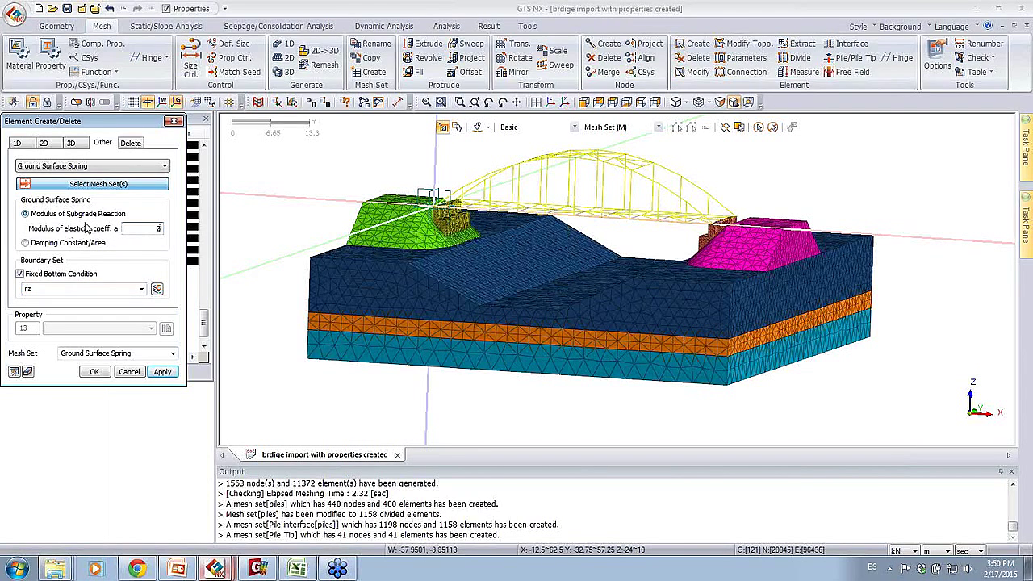
left_click(53, 286)
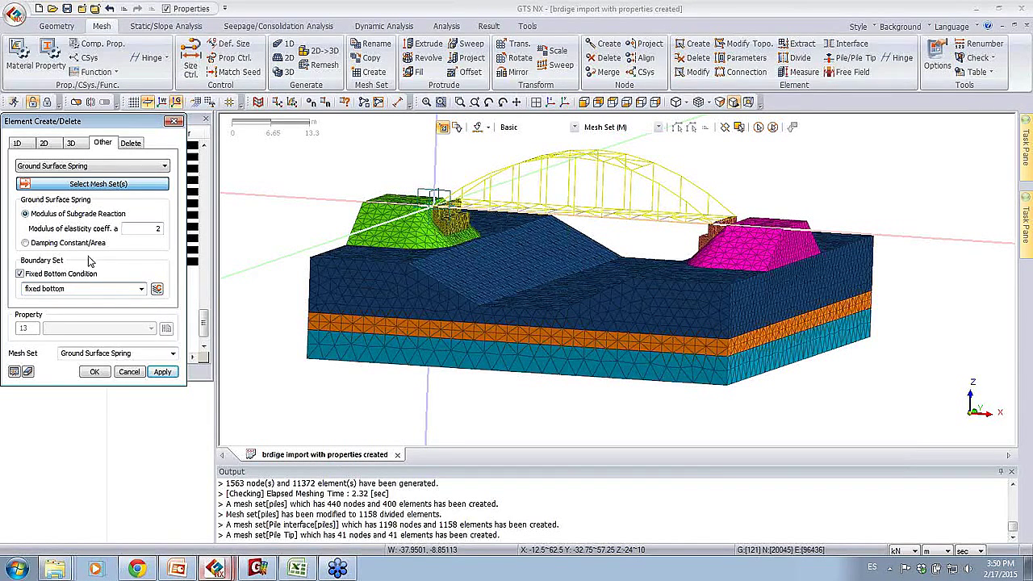
- Create the ground surface springs on the soil layer, embankment and abutment mesh sets in mesh set Ground Surface Spring, and inspect the model sides
left_click_drag(310, 173, 494, 274)
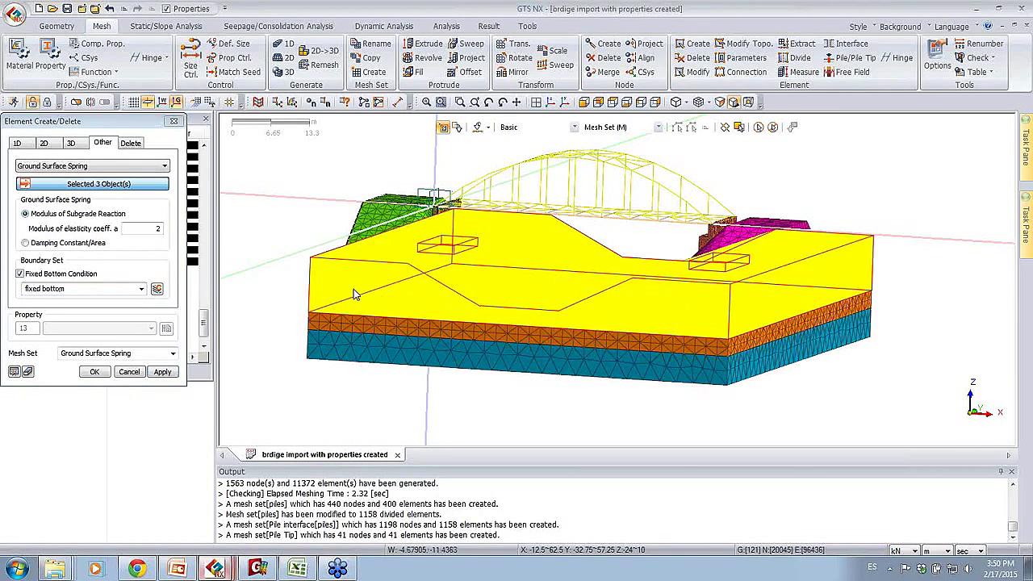
left_click(361, 353)
left_click_drag(906, 356, 668, 194)
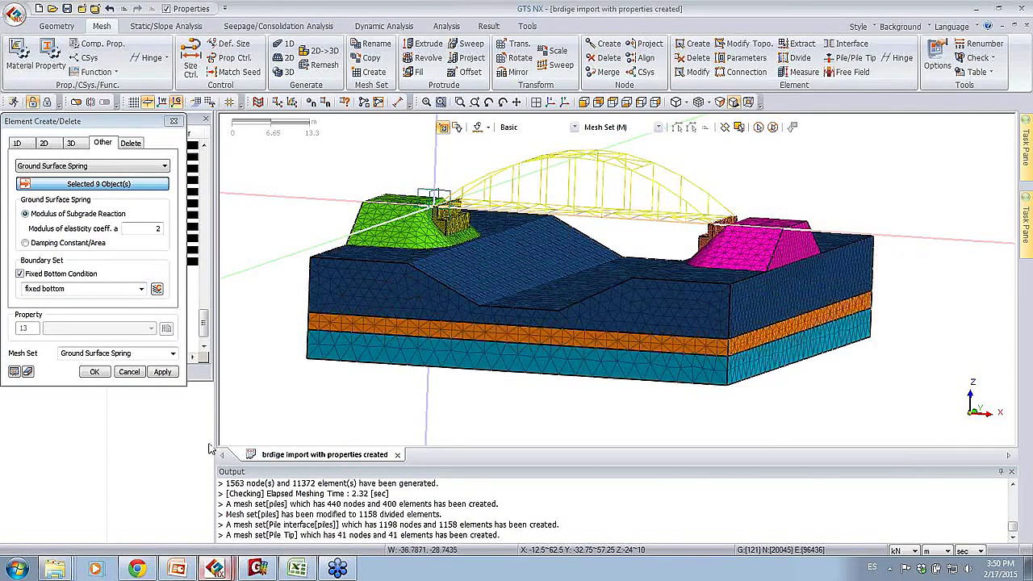
middle_click_drag(403, 439, 430, 356)
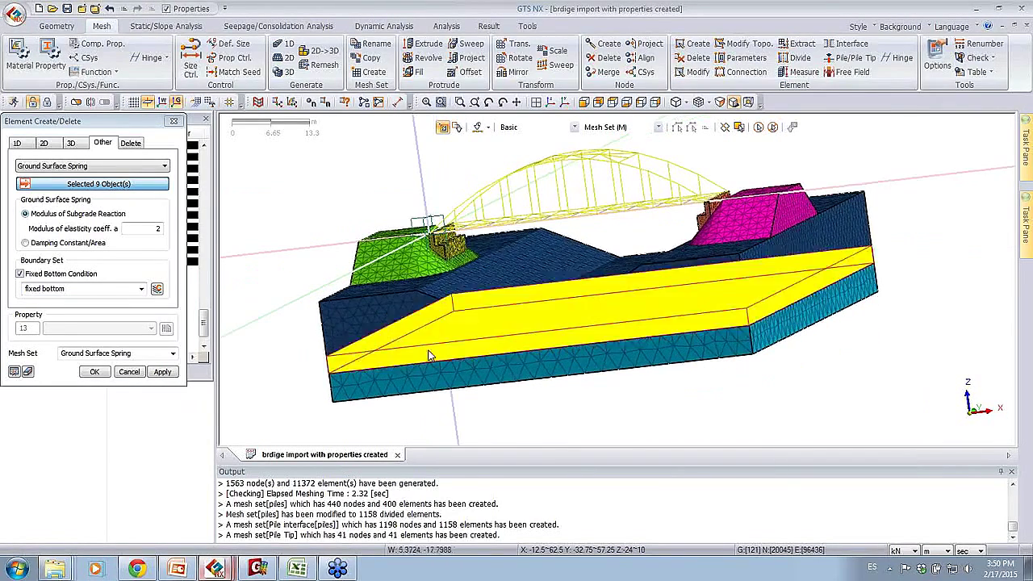
left_click(103, 370)
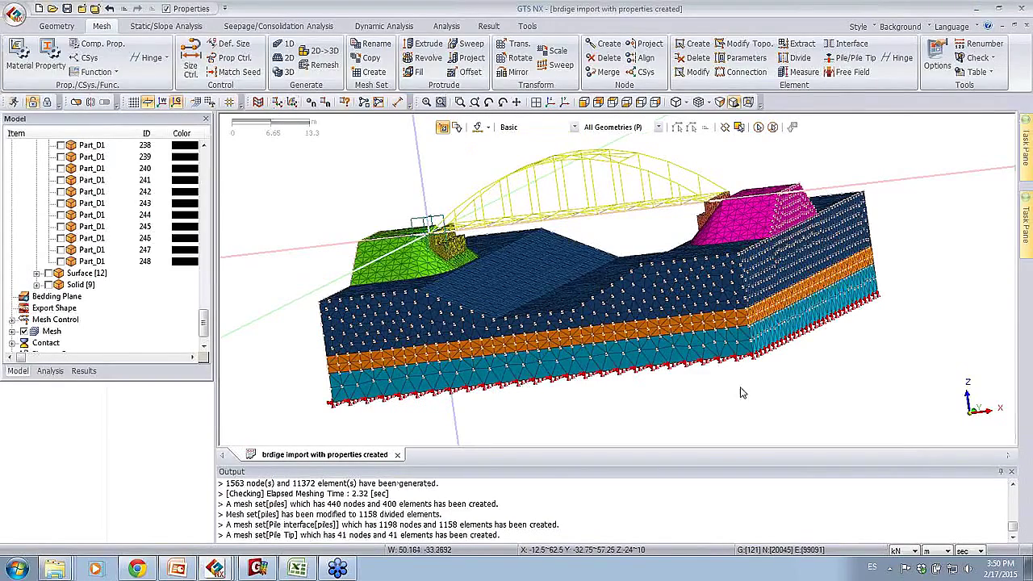
scroll(753, 378, "up", 1)
scroll(754, 376, "up", 3)
middle_click_drag(709, 240, 722, 245)
scroll(680, 250, "down", 4)
- Add an analysis case titled eigenvalue with solution type Eigenvalue and activate the fixed bottom and rz boundary sets
left_click(52, 372)
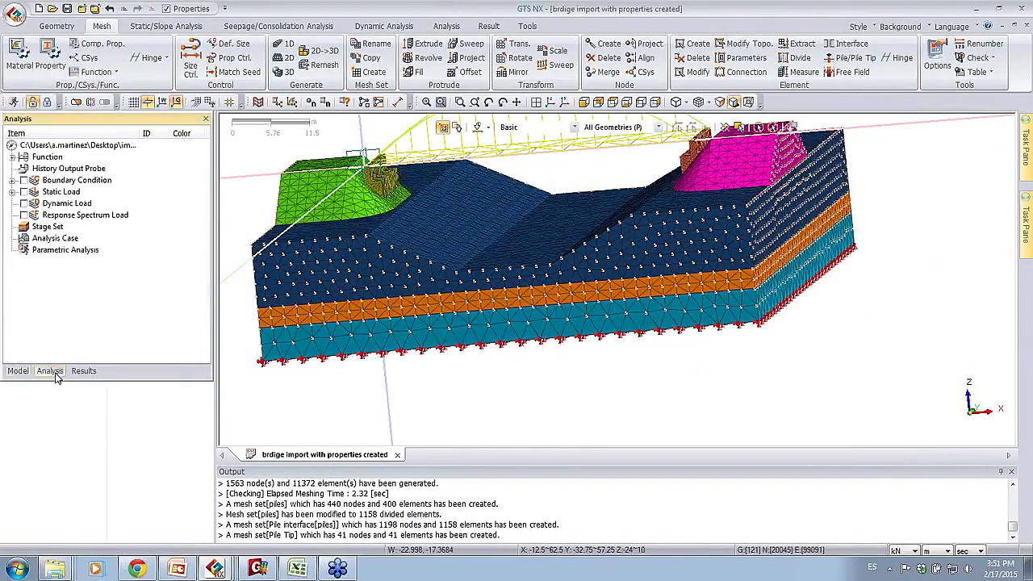
left_click(12, 191)
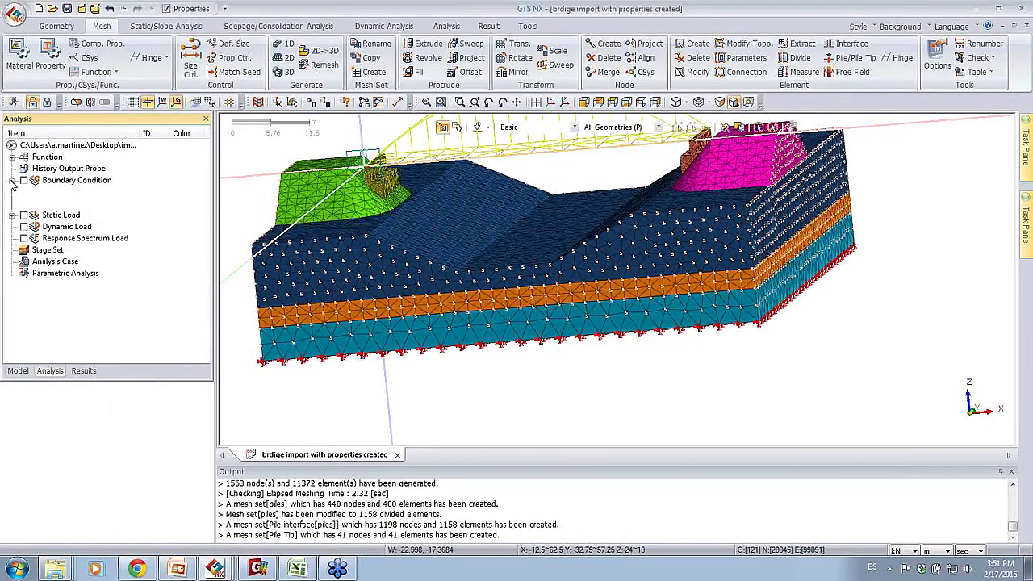
left_click(12, 192)
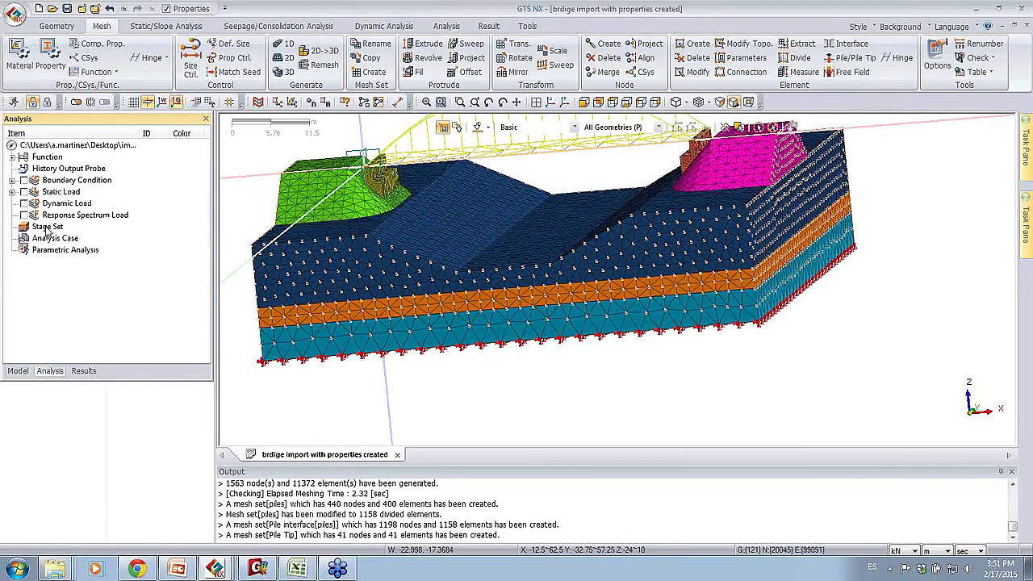
right_click(42, 239)
left_click(65, 246)
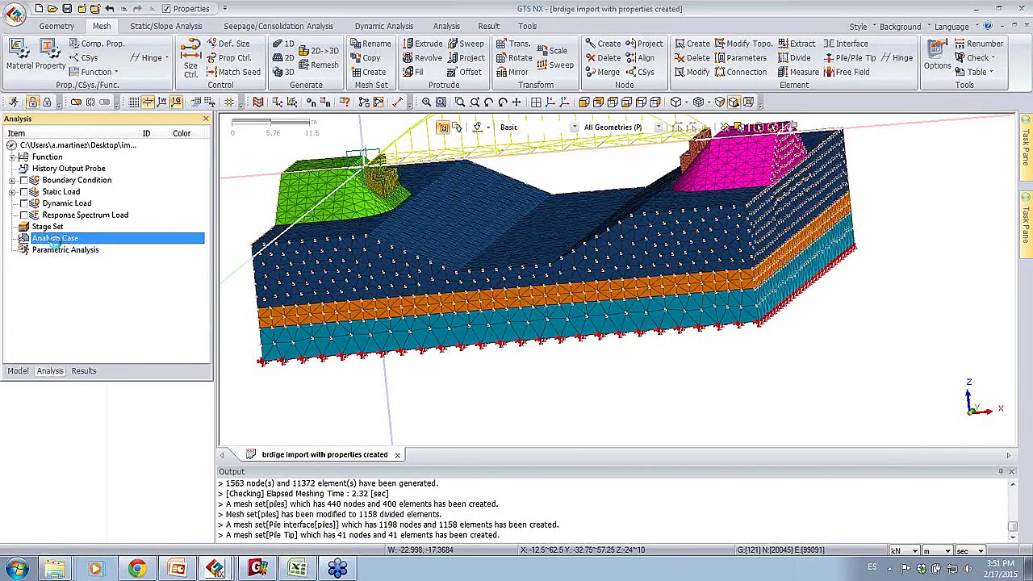
left_click(511, 143)
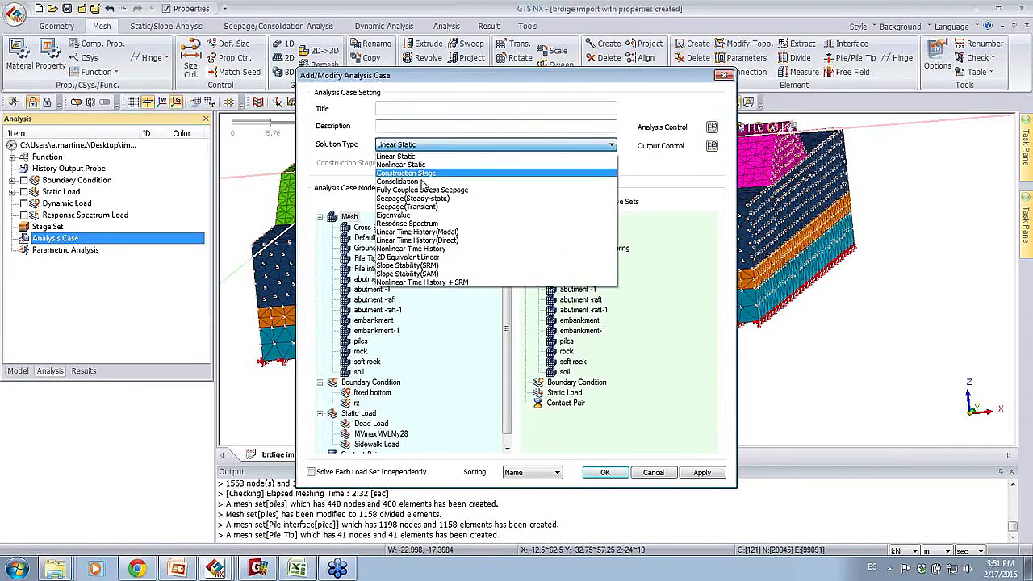
left_click(418, 219)
left_click(416, 108)
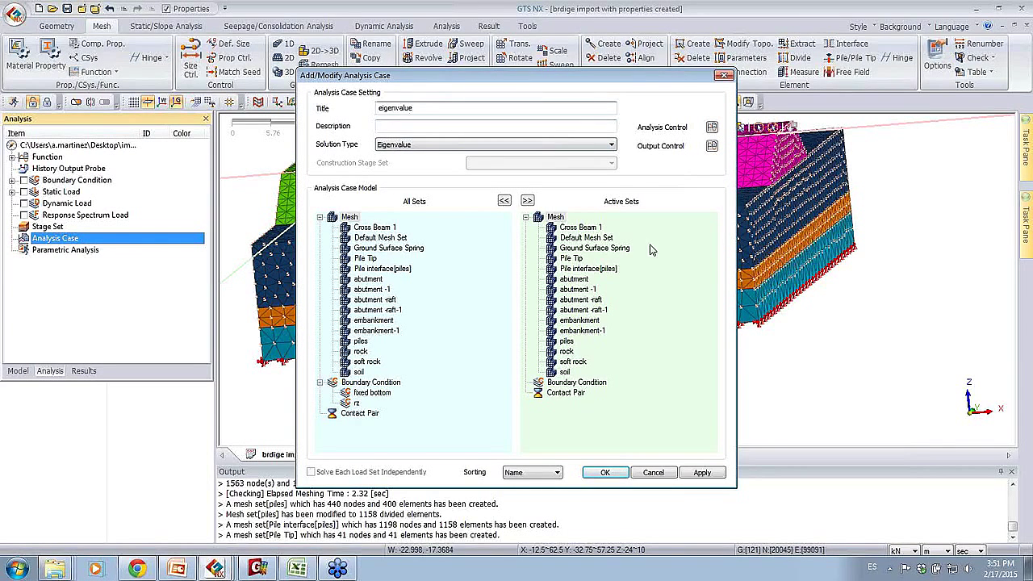
left_click_drag(371, 394, 560, 407)
left_click_drag(359, 404, 577, 428)
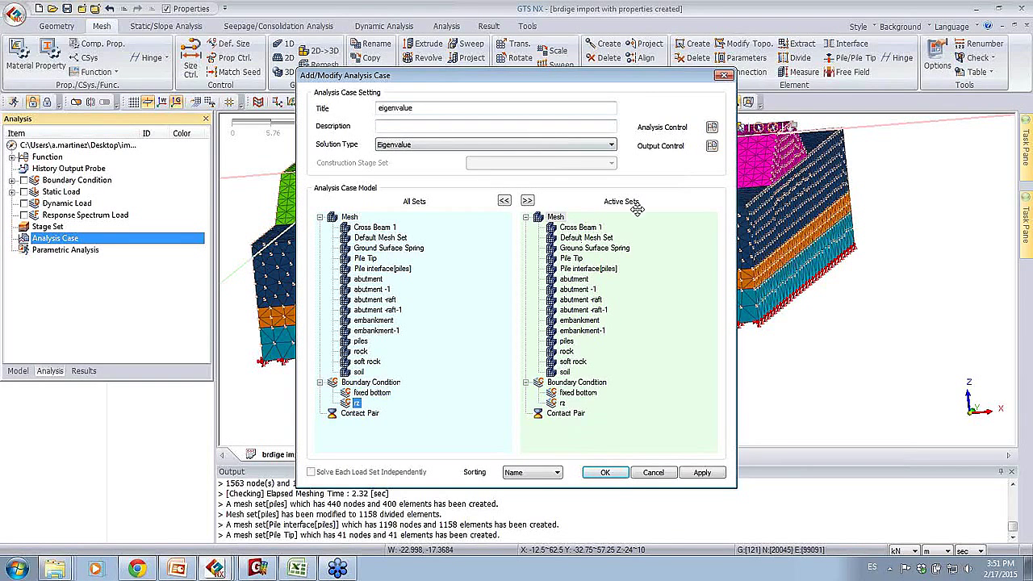
- Edit the number of eigenvector modes in the case's analysis control and solve the eigenvalue case
left_click(710, 129)
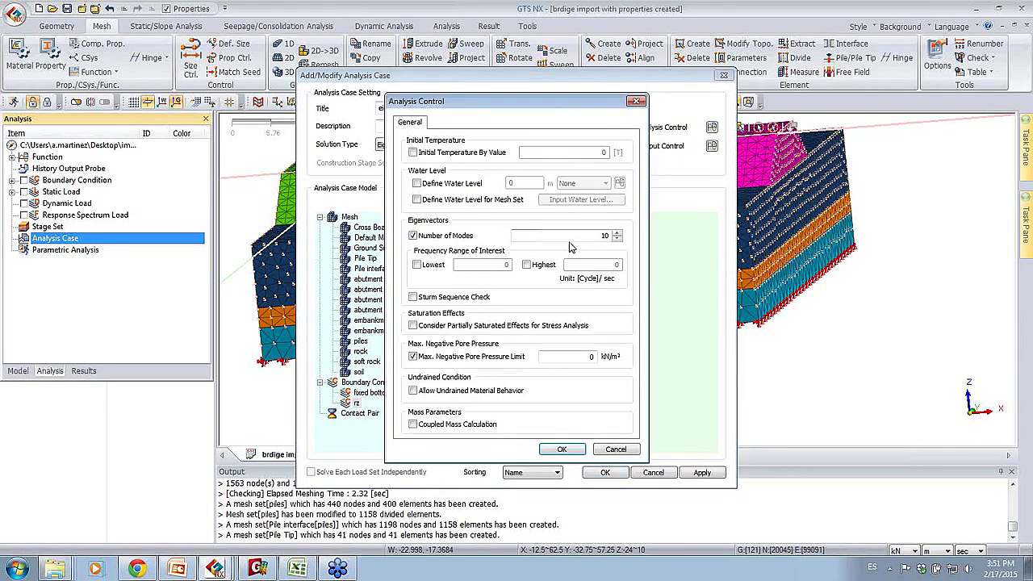
left_click_drag(600, 235, 630, 234)
left_click(466, 298)
left_click(562, 449)
left_click(607, 475)
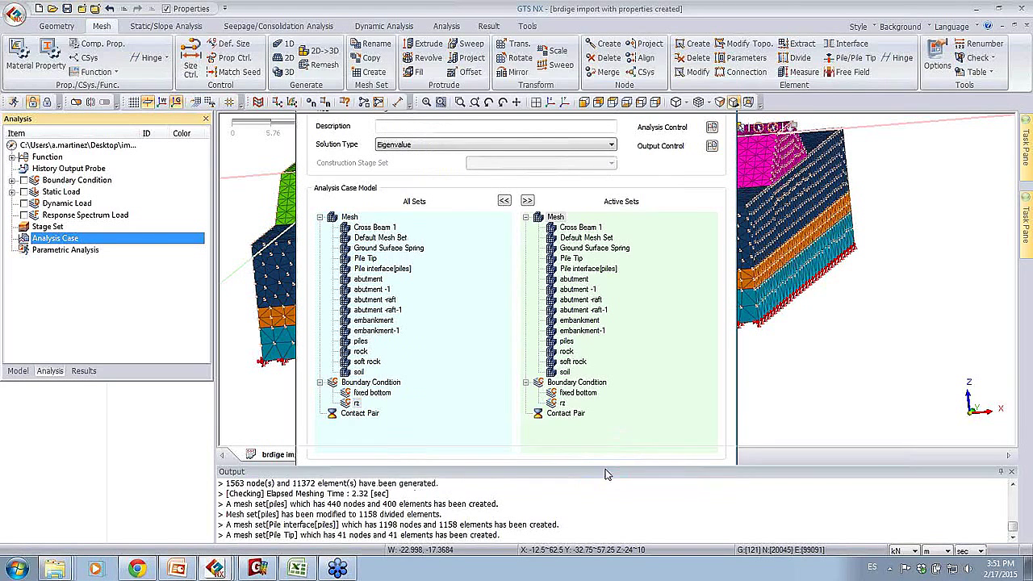
left_click(13, 101)
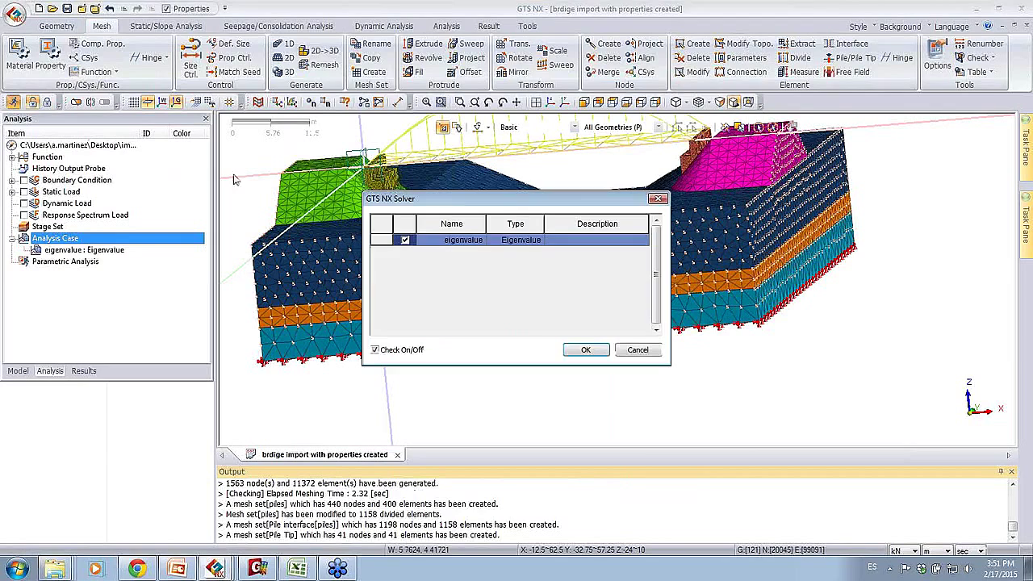
left_click(585, 350)
- Switch to the bridge eigenvalue start model and open its eigenvalue analysis result table in post-mode
mouse_move(216, 569)
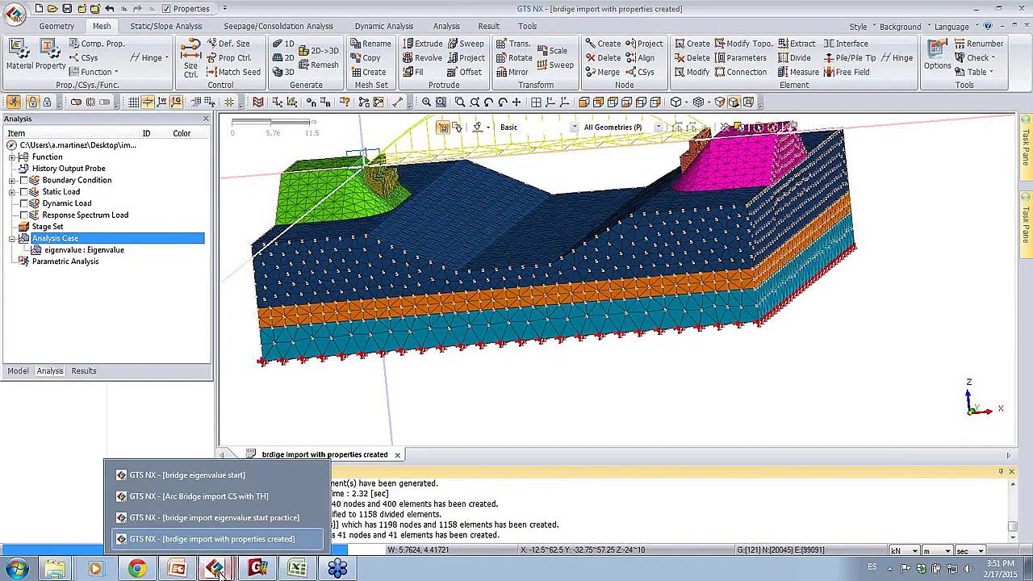
left_click(211, 475)
middle_click_drag(668, 233, 661, 303)
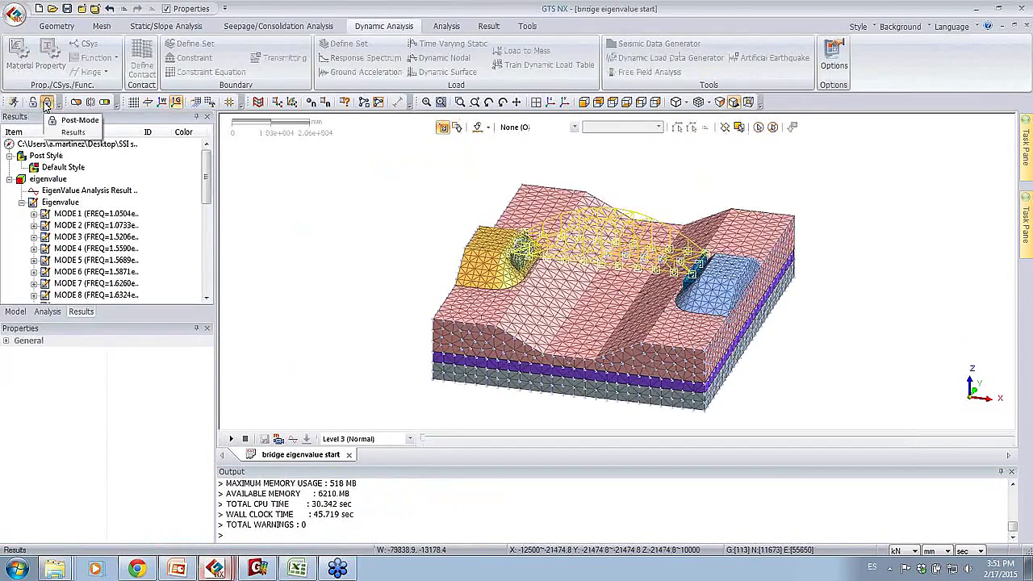
left_click_drag(206, 169, 196, 263)
scroll(121, 226, "up", 7)
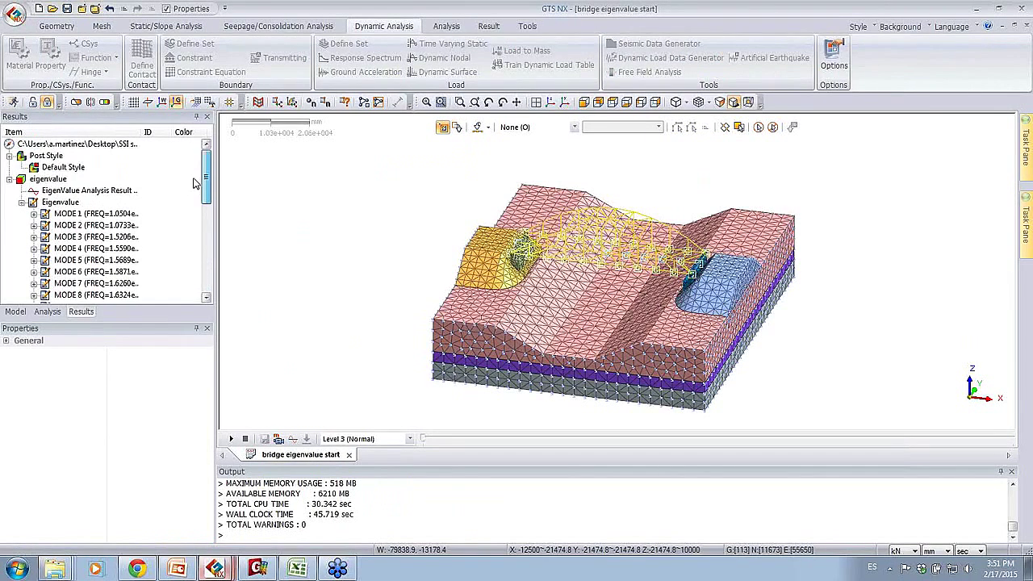
left_click(86, 192)
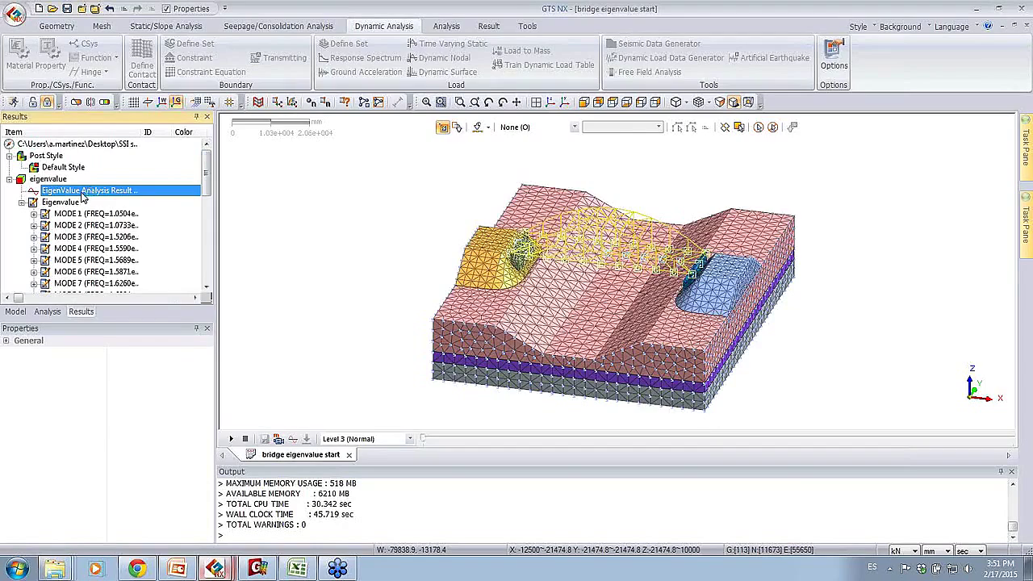
double_click(84, 192)
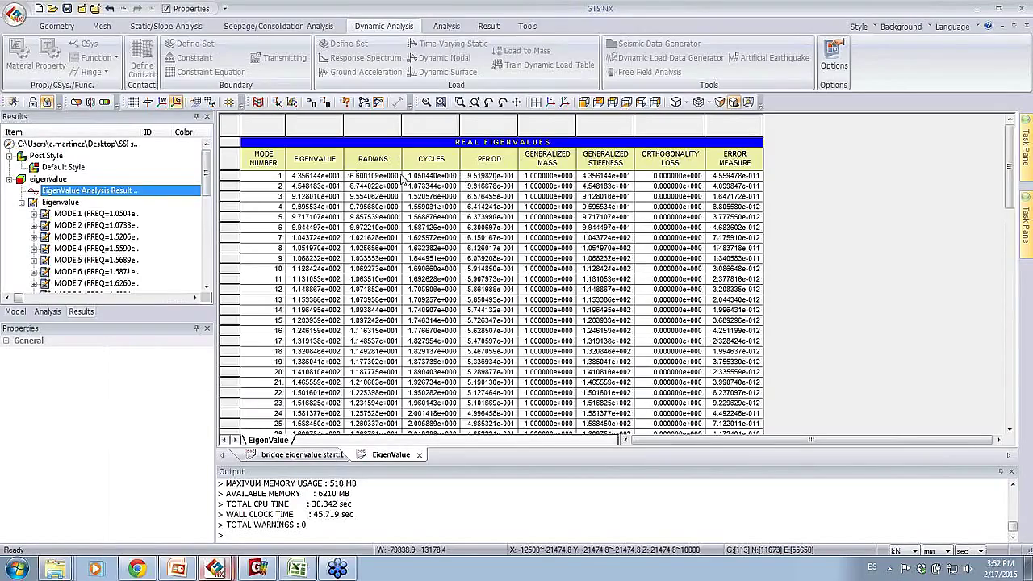
- Examine the percentage modal effective mass, the modal effective mass and the real eigenvalues of the modes
scroll(279, 176, "down", 20)
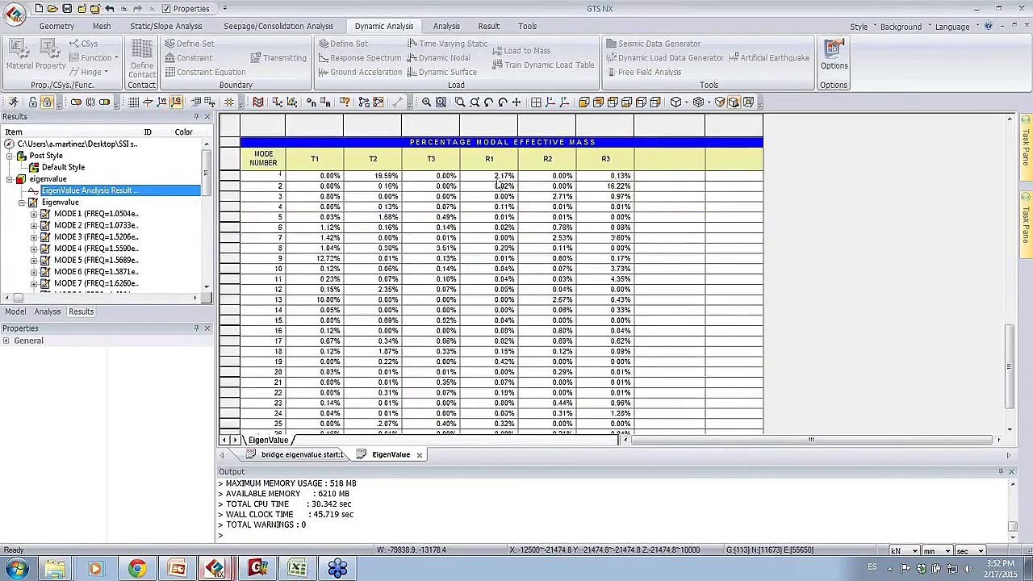
scroll(465, 174, "up", 5)
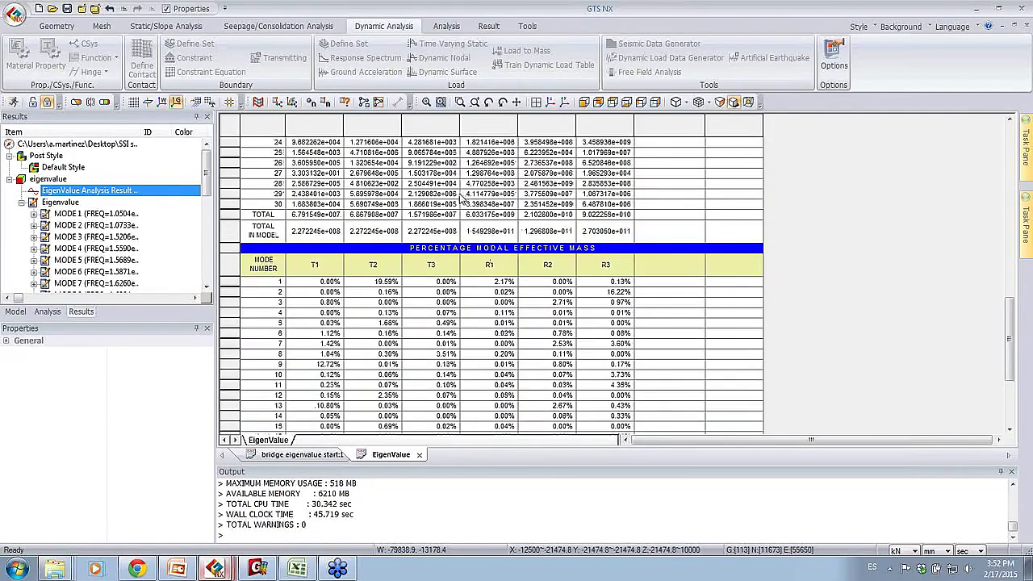
scroll(420, 211, "up", 2)
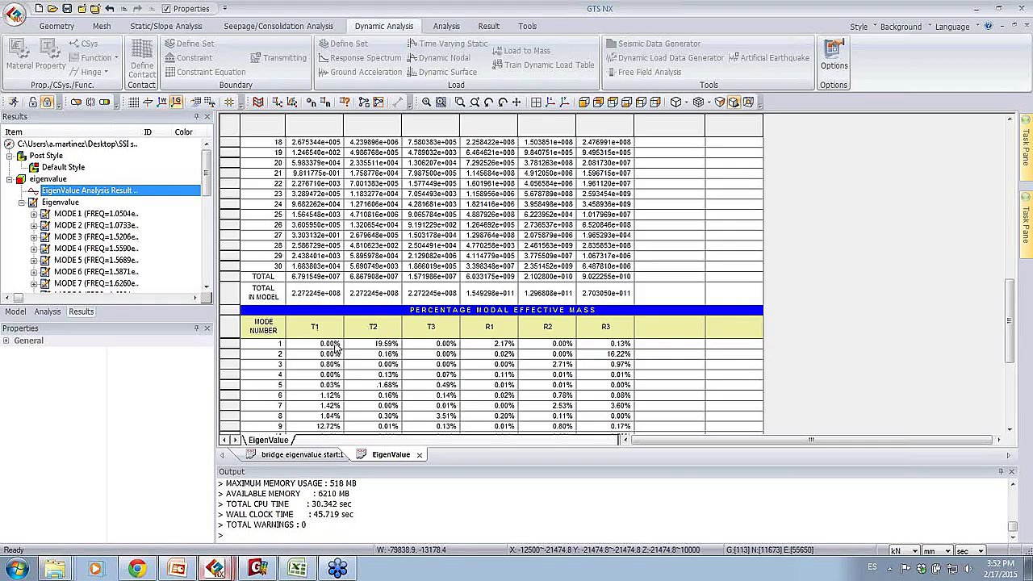
scroll(369, 353, "up", 10)
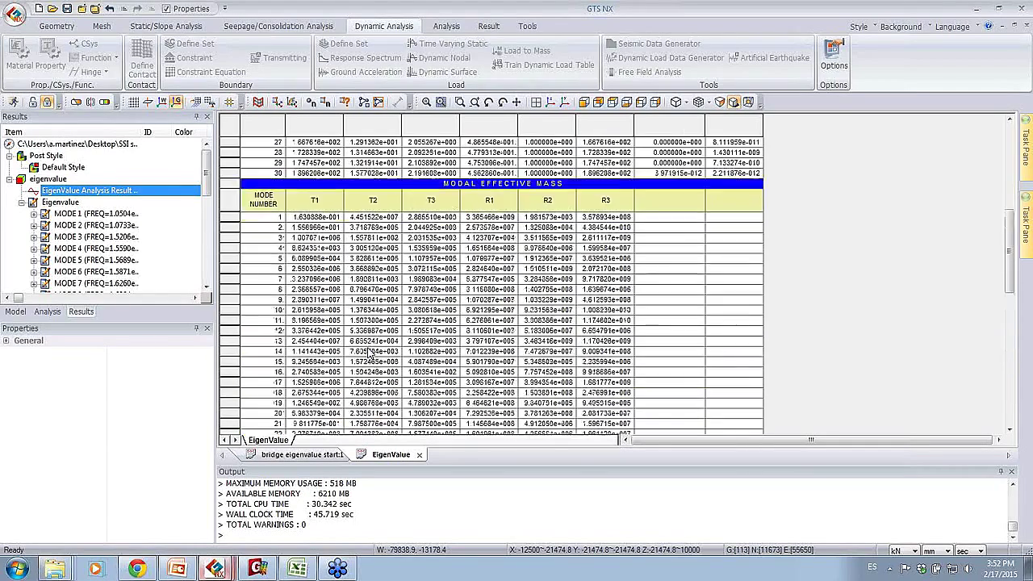
scroll(369, 353, "up", 6)
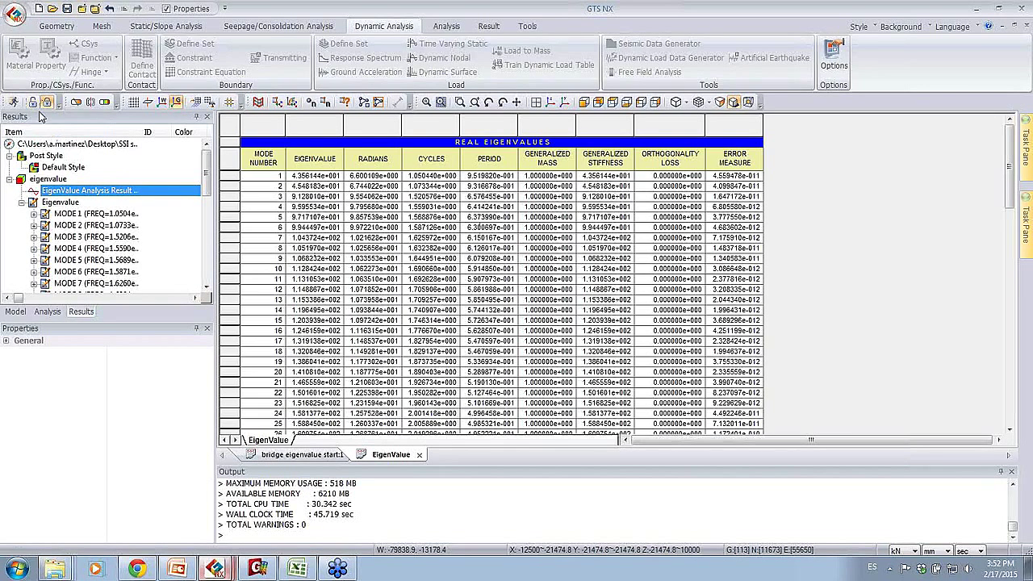
- Capture the cycles and period columns of the first modes as an image with SnagIt and return to the eigenvalue table
key("Print")
left_click(393, 151)
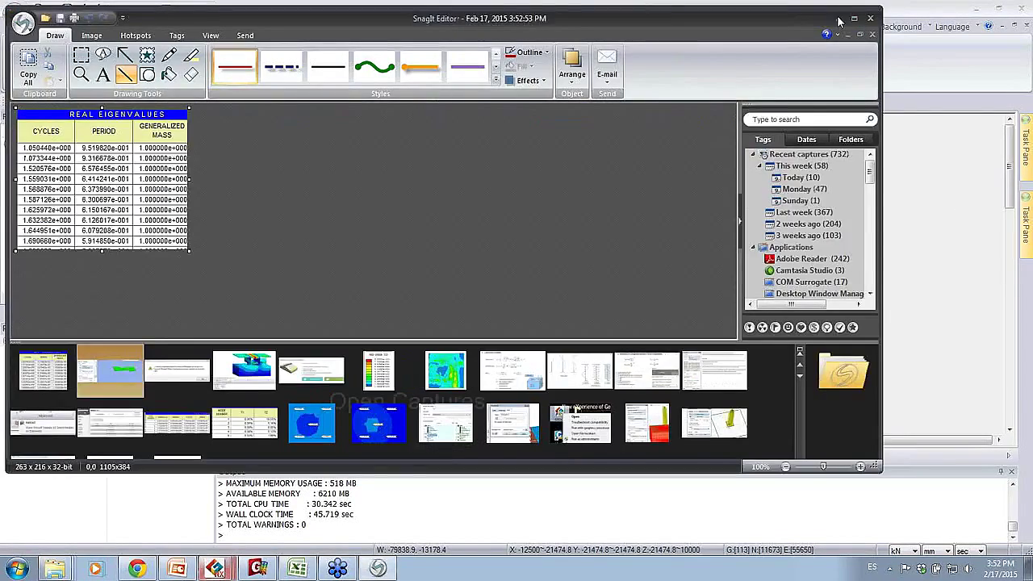
left_click(836, 18)
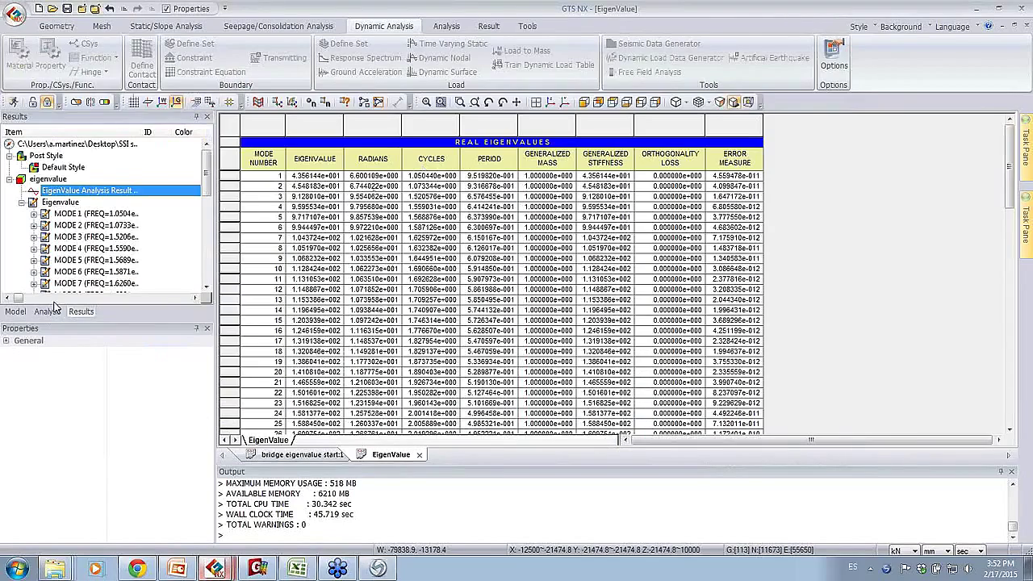
- Return the model to pre-mode and set up creation of Ground Surface Spring elements
left_click(34, 102)
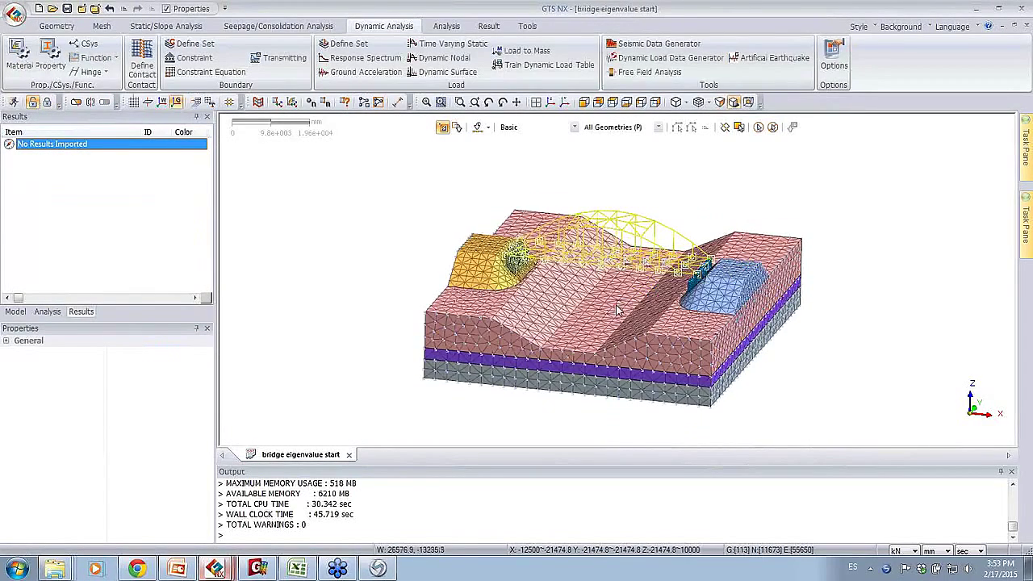
scroll(605, 327, "up", 2)
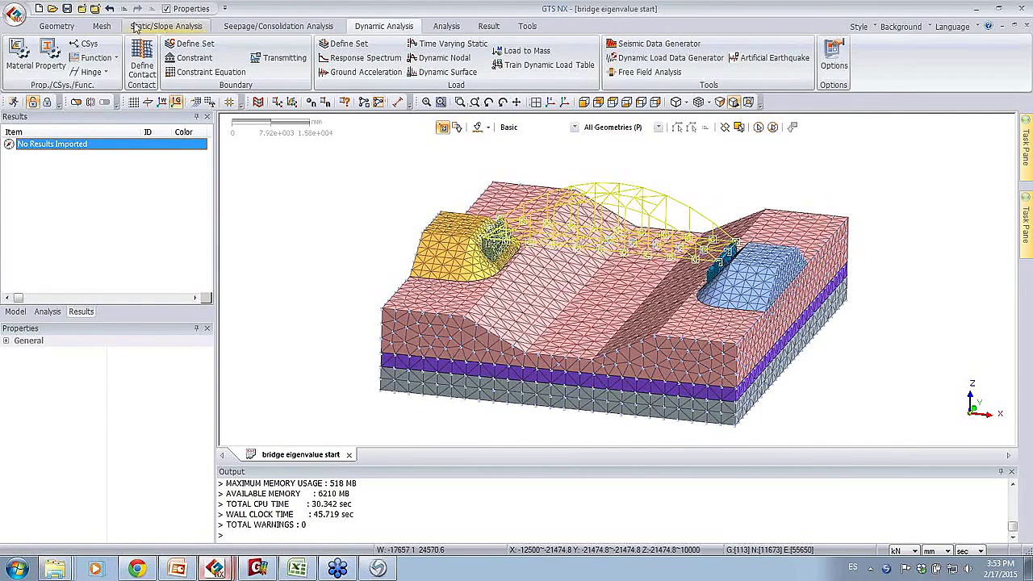
left_click(107, 26)
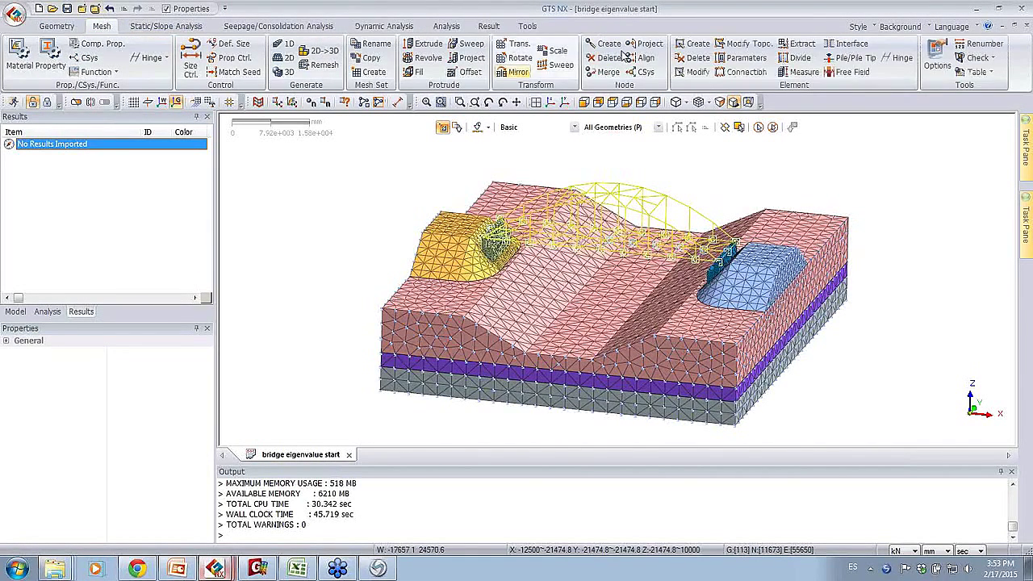
left_click(698, 50)
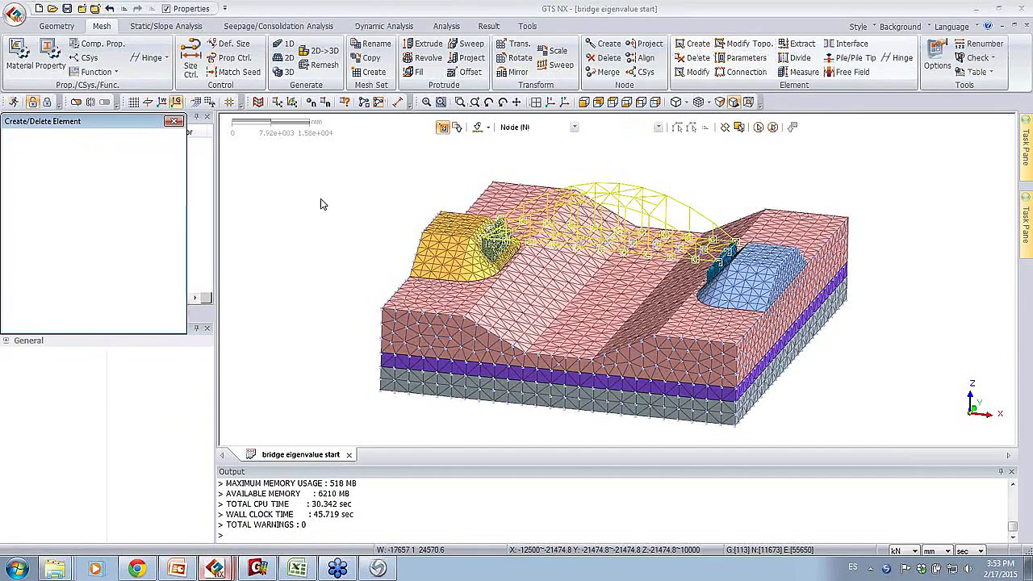
left_click(72, 144)
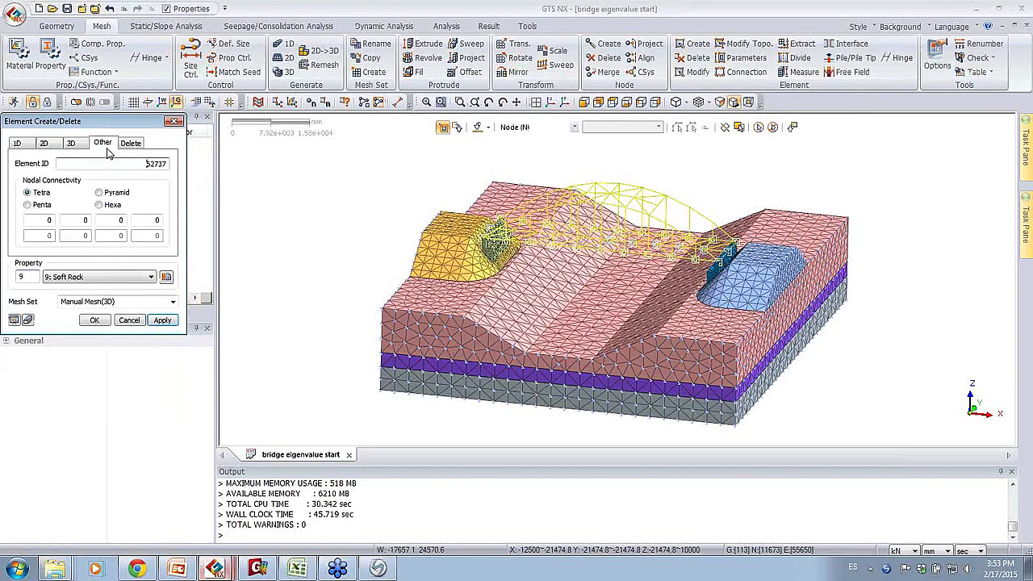
left_click(108, 149)
left_click(93, 165)
left_click(42, 228)
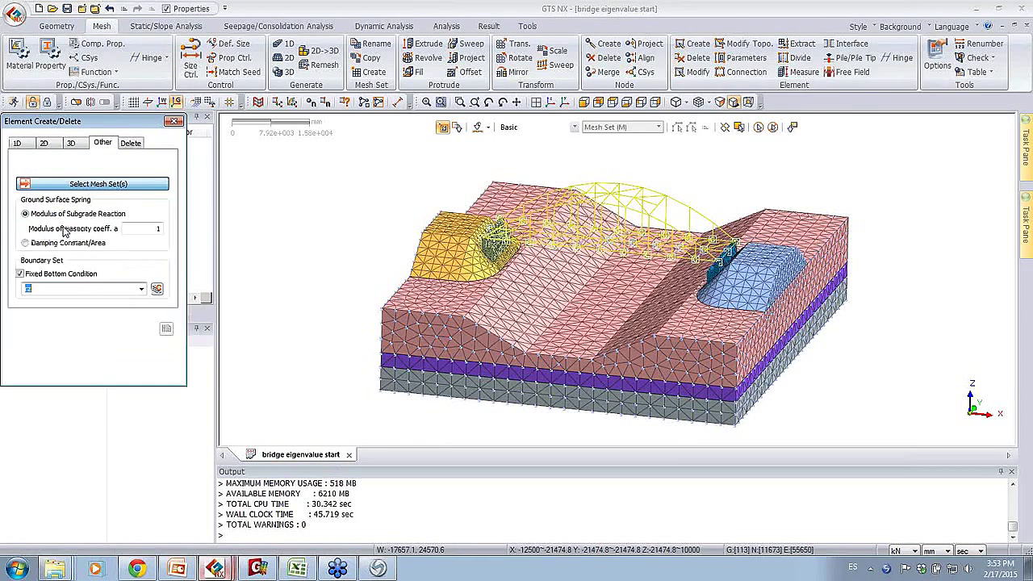
- Define the springs by damping constant/area without a fixed bottom condition and name their mesh set dampers
left_click(53, 249)
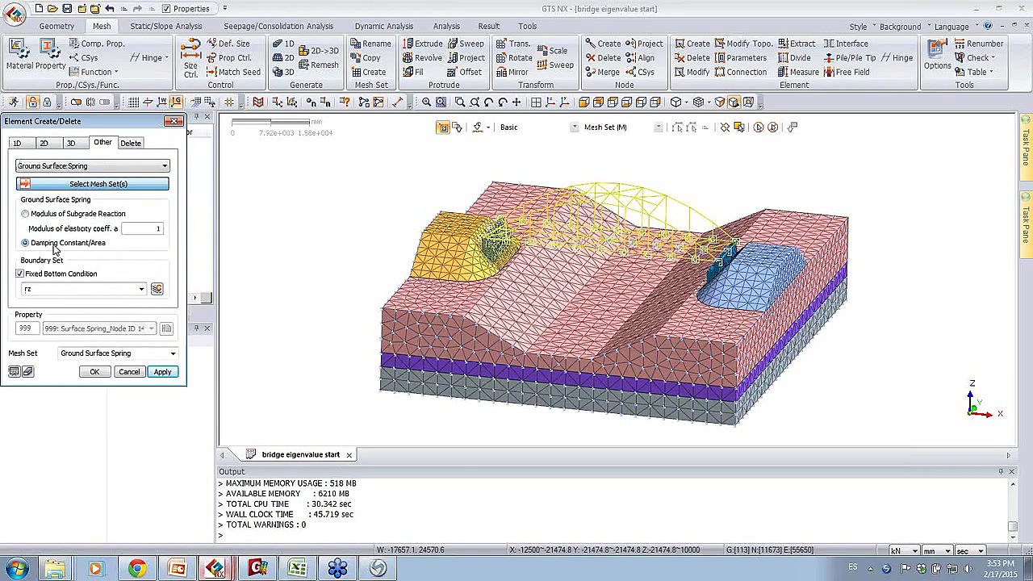
left_click(22, 275)
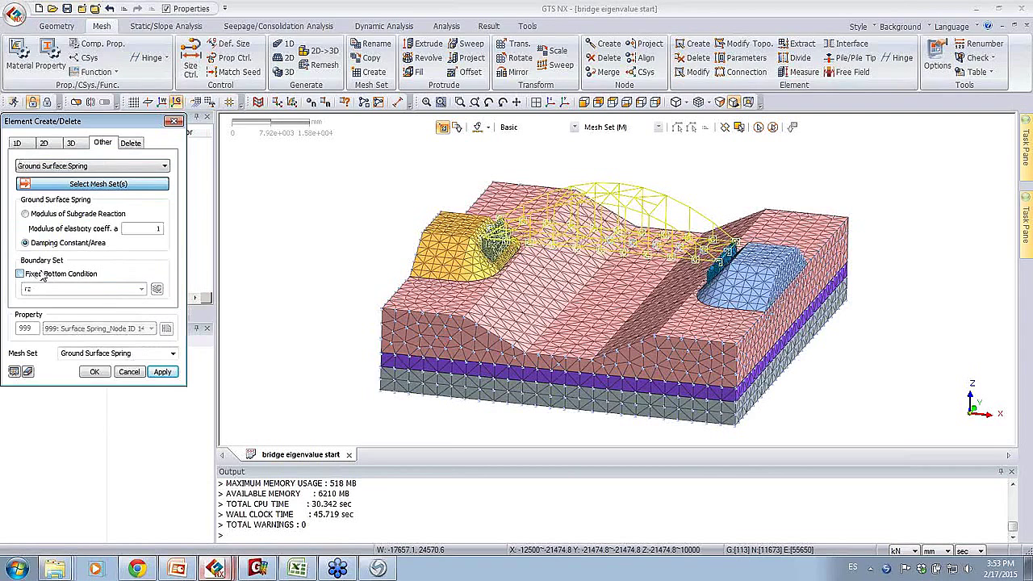
left_click(120, 355)
type("dampers")
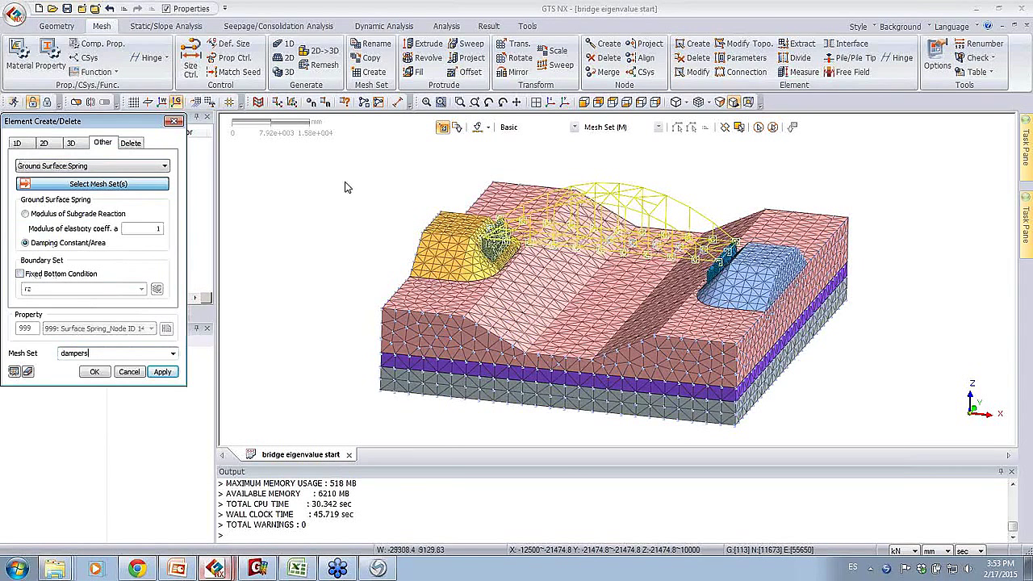
- Select nine mesh sets of the bridge soil model and create the damper elements on them
left_click_drag(349, 180, 537, 324)
left_click(414, 364)
left_click(417, 377)
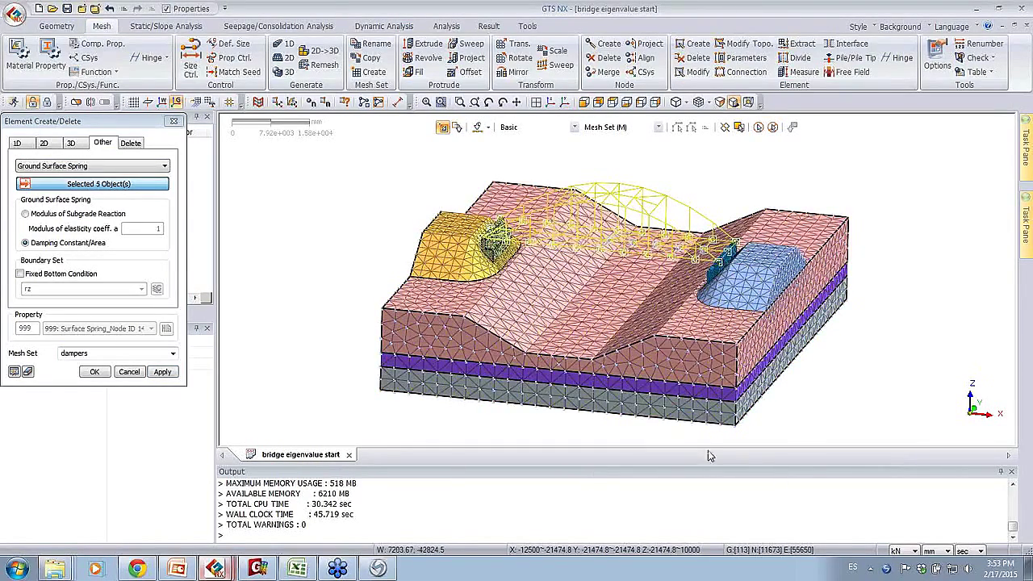
left_click(704, 422)
left_click_drag(634, 234, 634, 236)
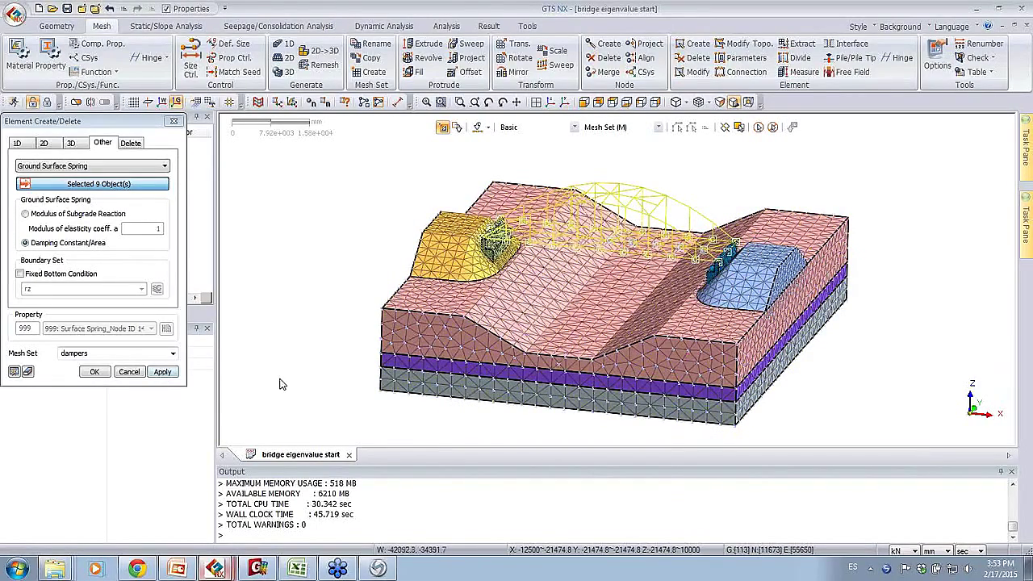
left_click(94, 373)
- Switch to the SSI presentation in PowerPoint and review the slides on eigenvalue analysis, mode periods, damping constants and ground acceleration
left_click(163, 569)
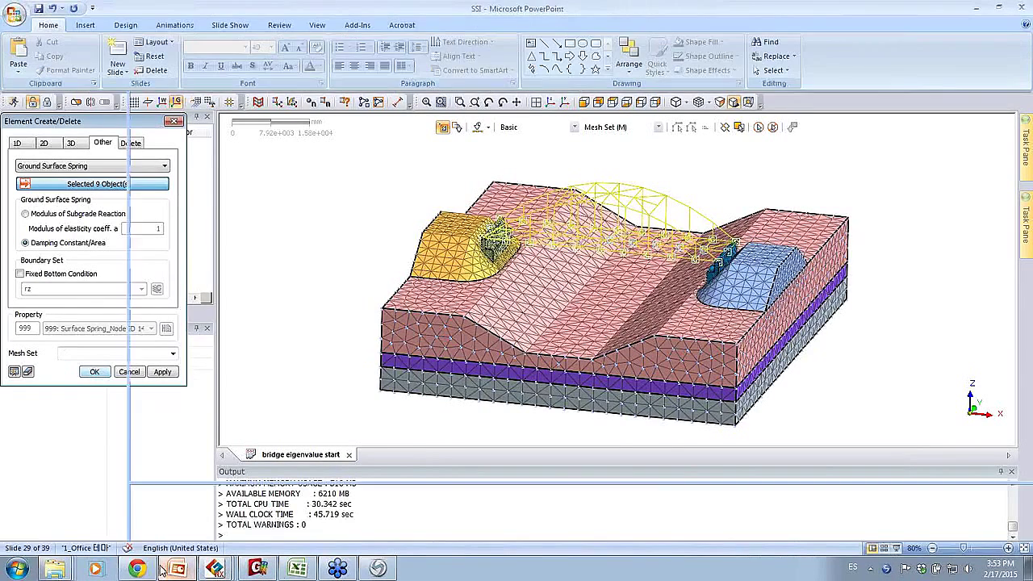
left_click(902, 552)
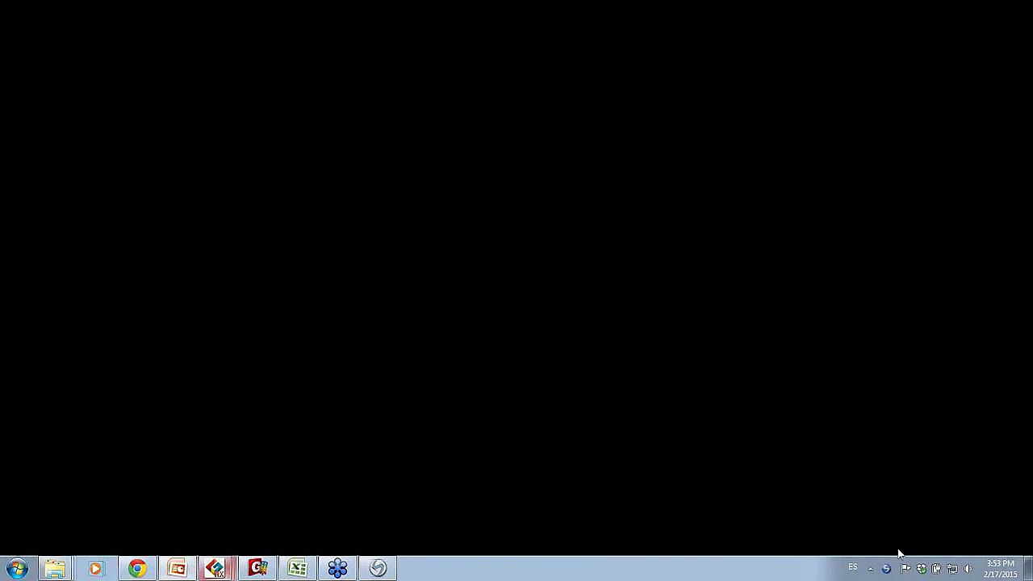
key("Right")
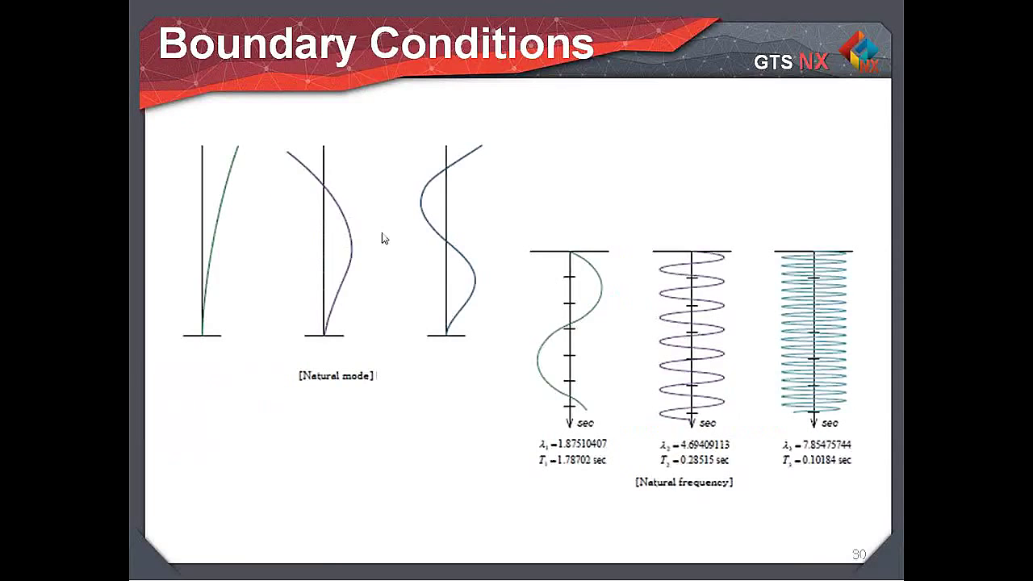
key("Right")
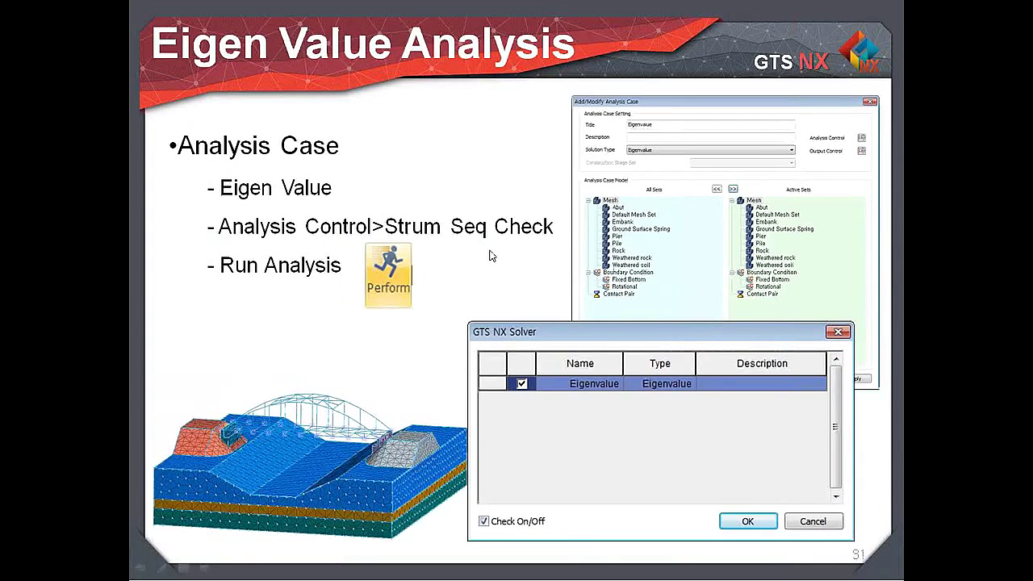
key("Right")
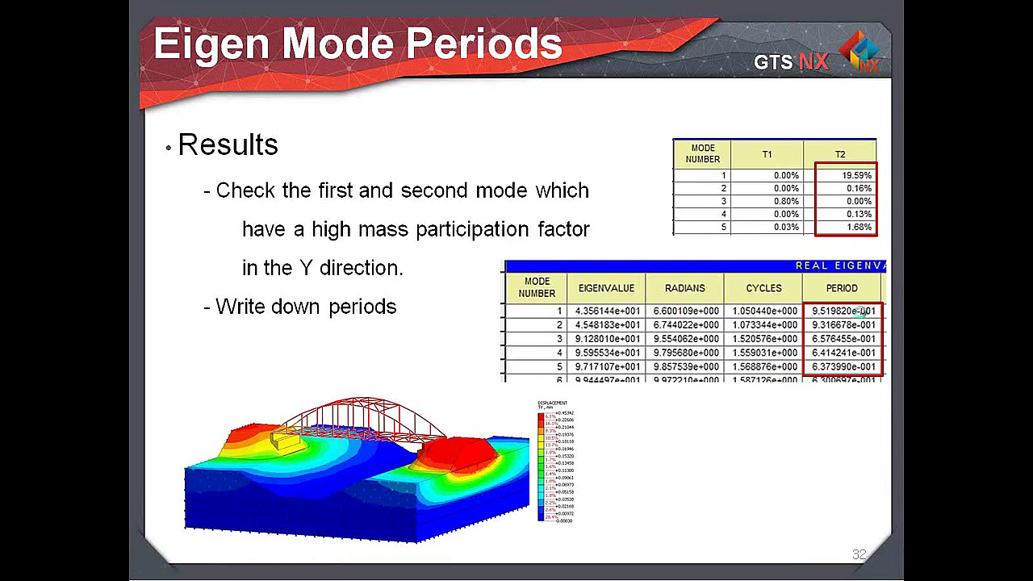
key("Right")
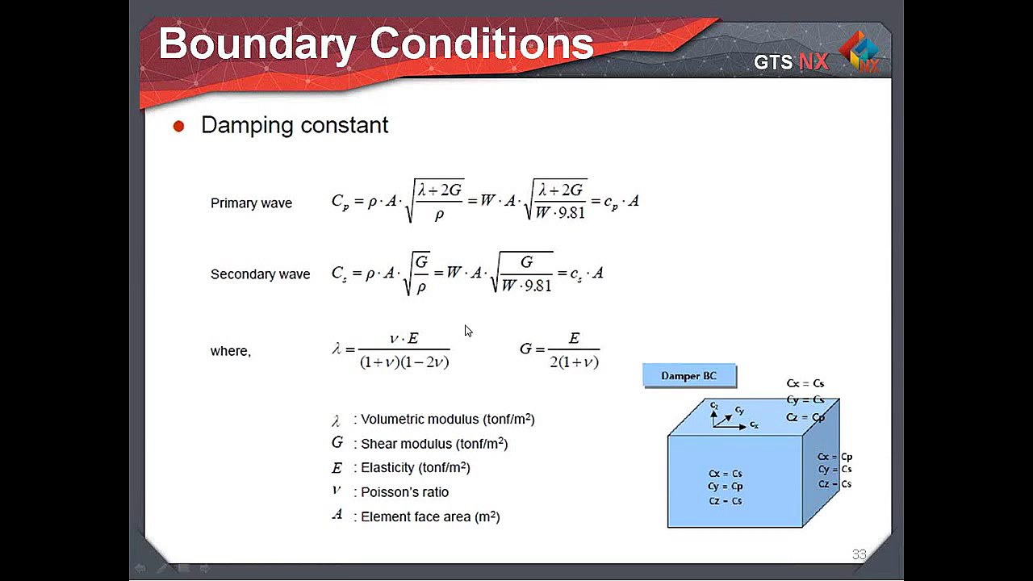
left_click(664, 392)
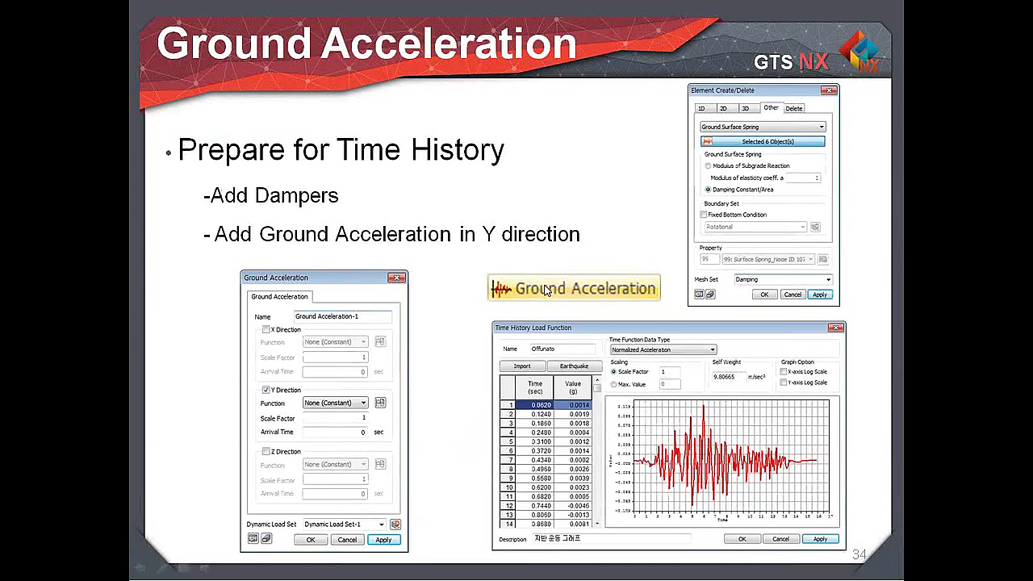
key("Escape")
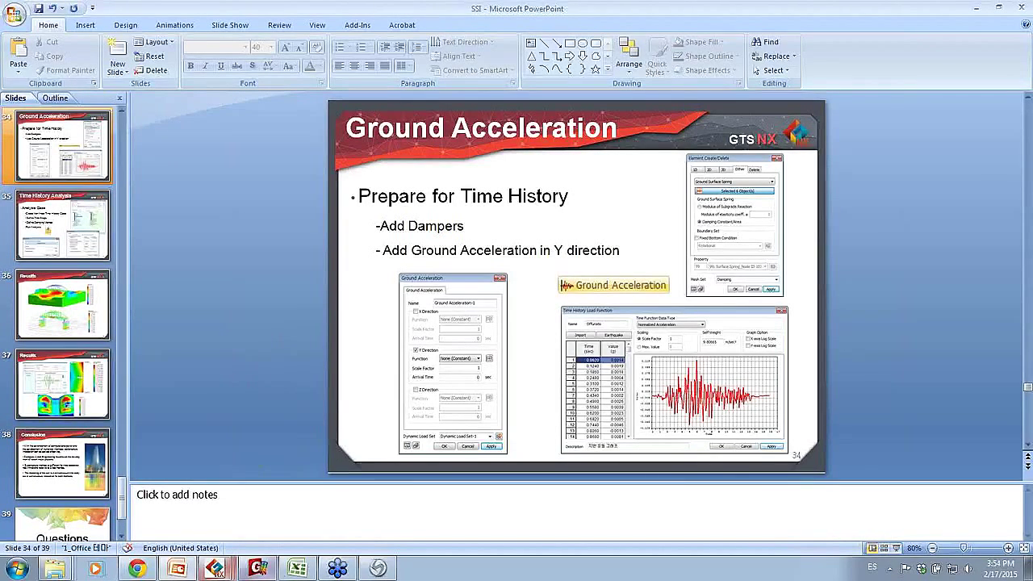
- Switch to the "brdige import with properties created" model in GTS NX and examine its mesh in pre-mode
mouse_move(215, 569)
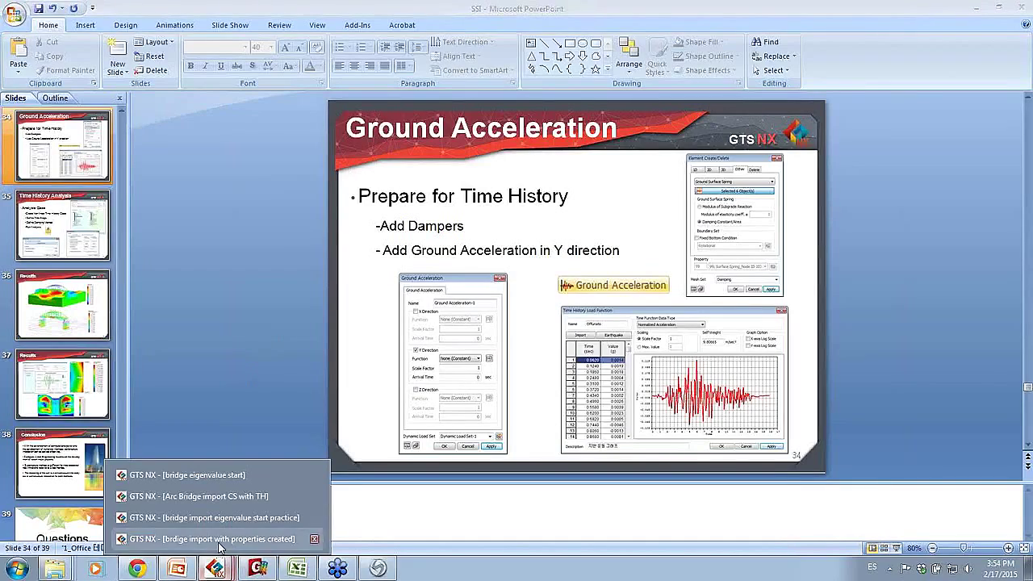
left_click(232, 538)
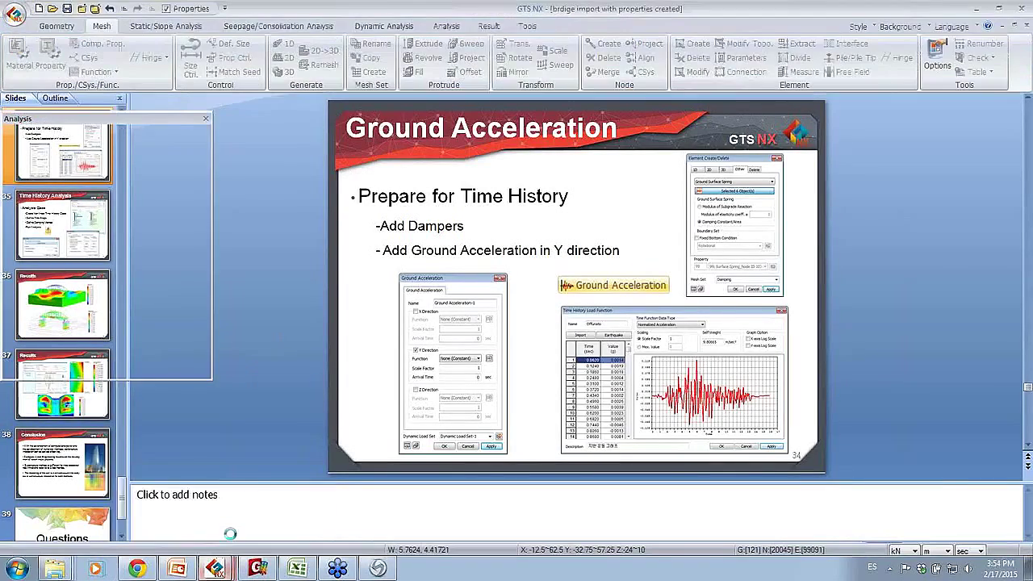
mouse_move(593, 242)
middle_mouse_down()
mouse_move(622, 276)
mouse_move(599, 247)
mouse_move(646, 242)
mouse_move(661, 296)
mouse_move(642, 288)
middle_mouse_up()
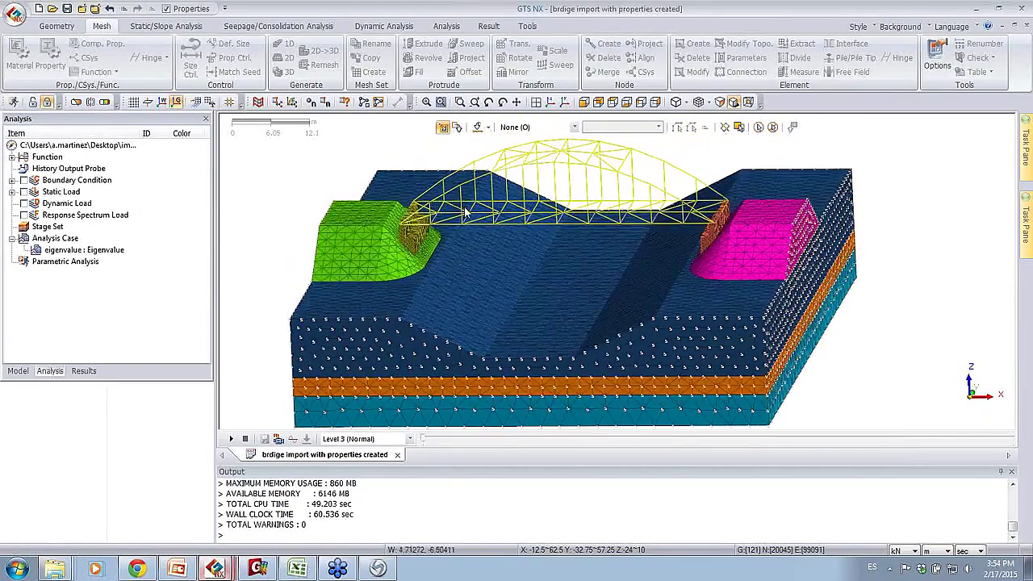
middle_click_drag(461, 211, 487, 202)
left_click(32, 103)
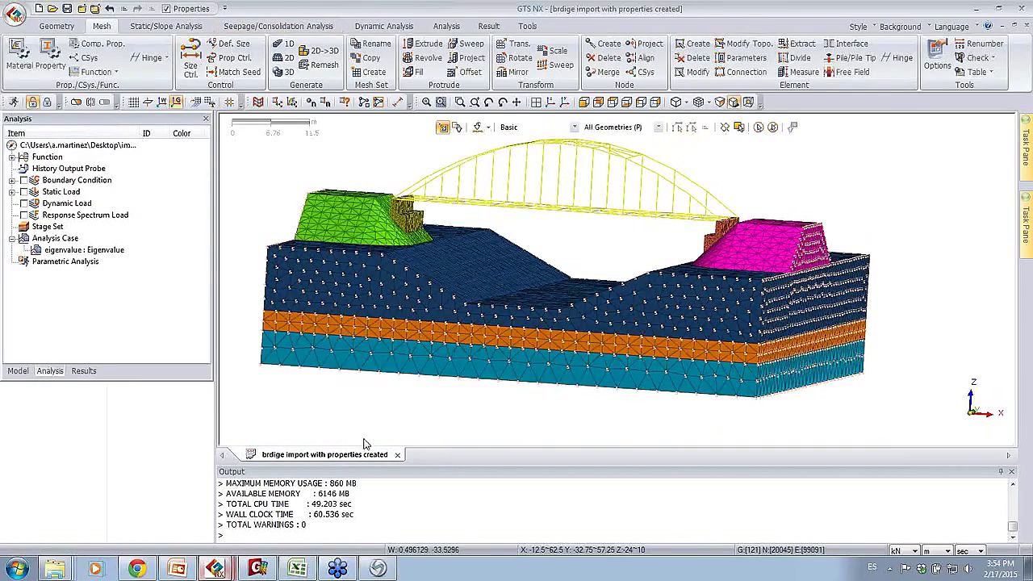
left_click(323, 519)
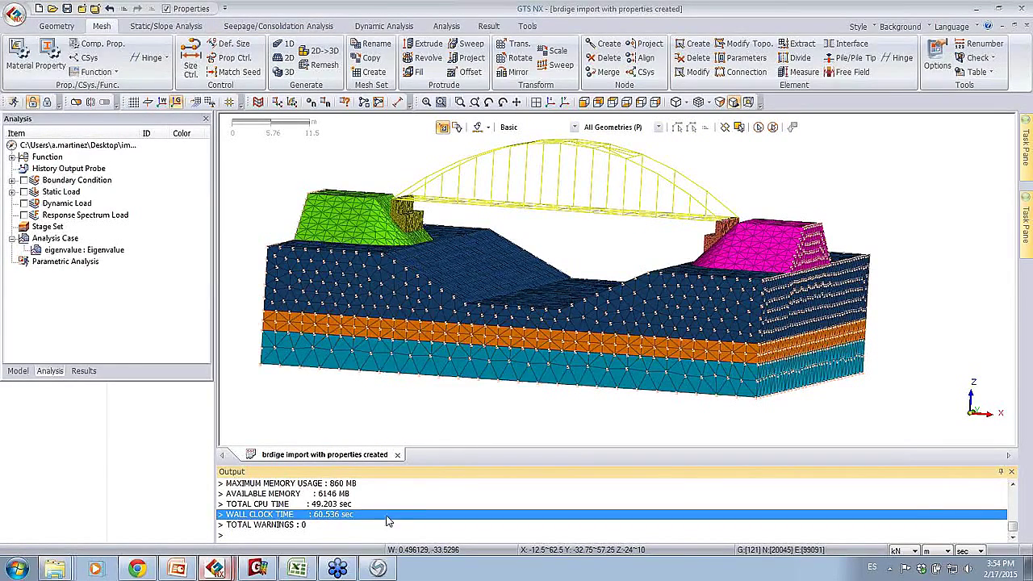
middle_click_drag(565, 271, 453, 220)
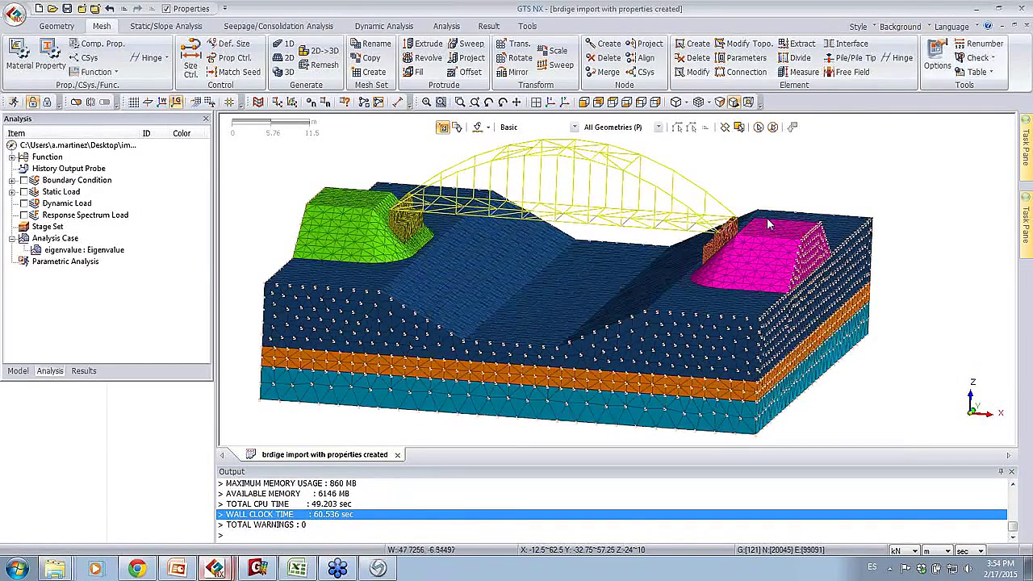
- Switch to the bridge eigenvalue start model and highlight the dampers mesh set for inspection
mouse_move(215, 569)
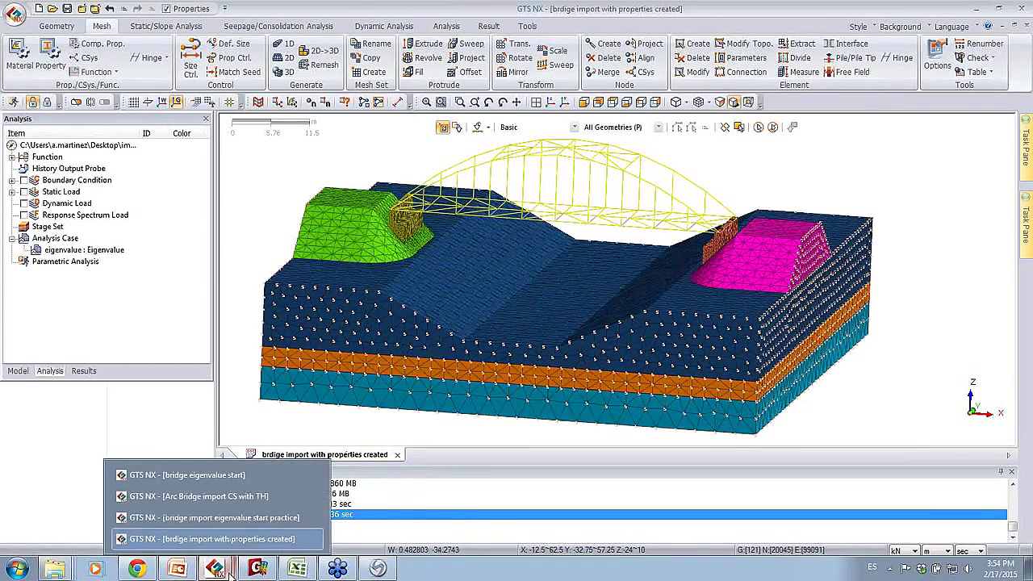
left_click(212, 476)
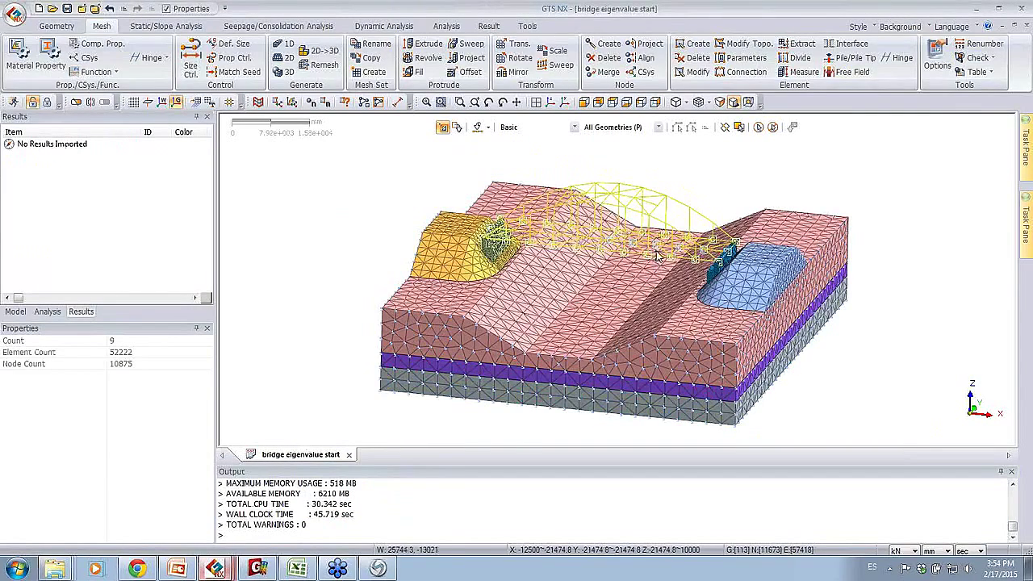
left_click(15, 312)
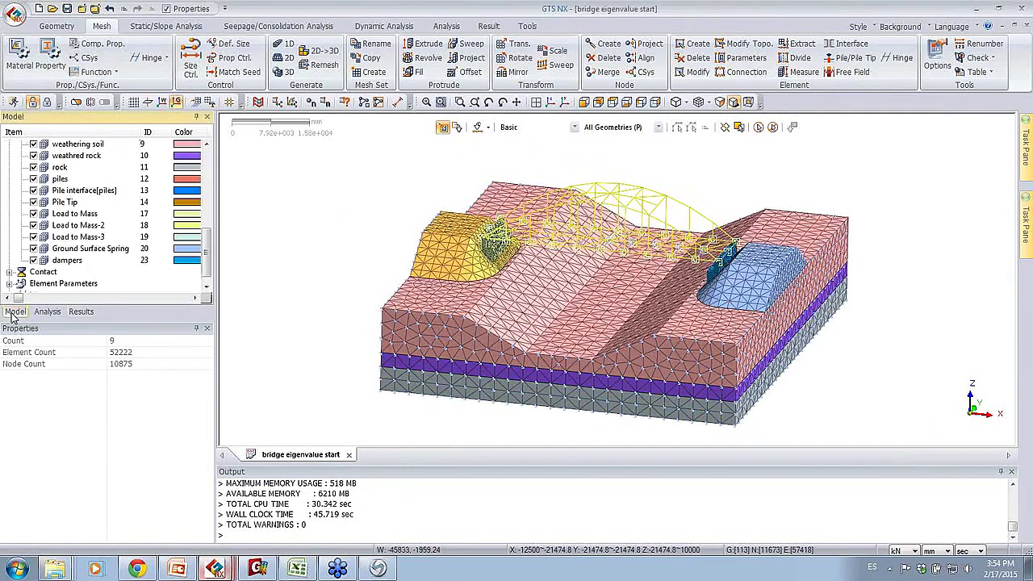
left_click(73, 248)
left_click(68, 259)
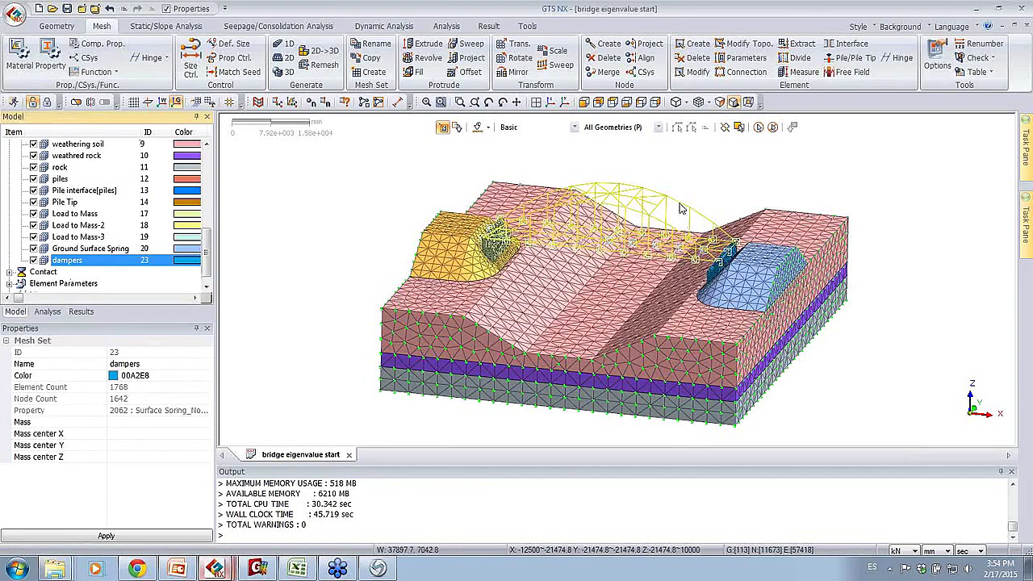
- Start a ground acceleration load in Dynamic Load Set-1 and enable its Y direction
left_click(381, 27)
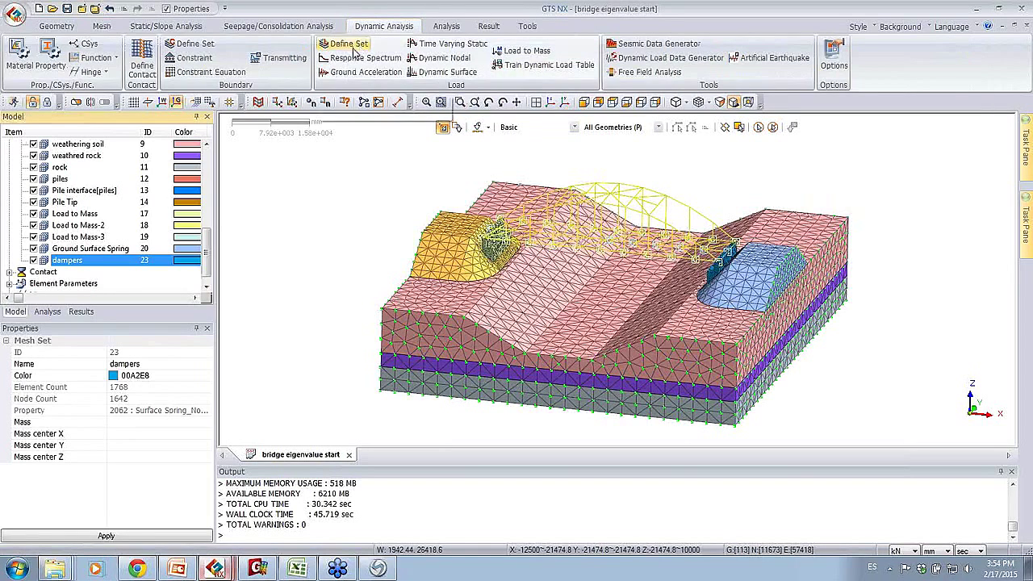
left_click(356, 72)
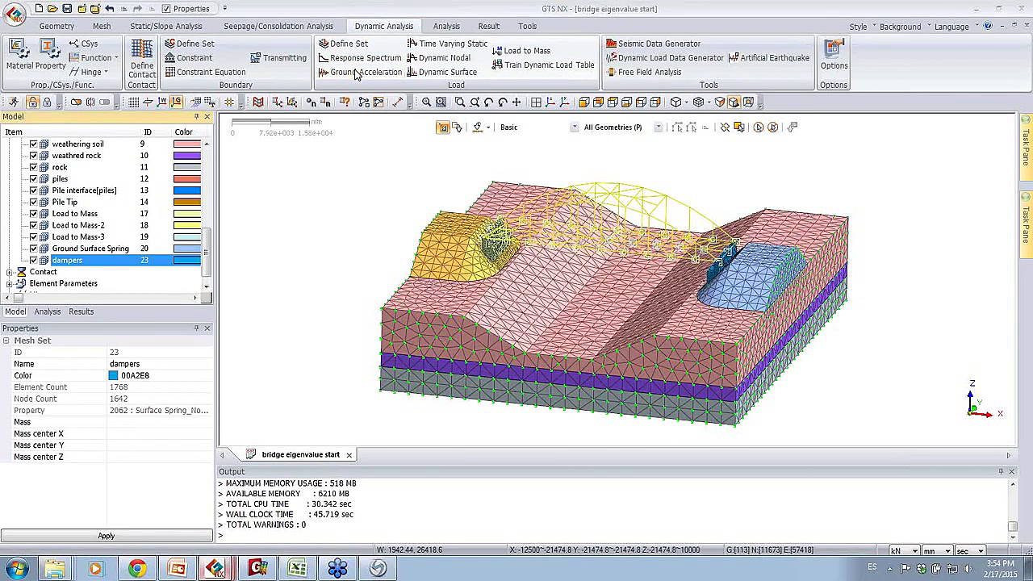
left_click_drag(482, 153, 224, 132)
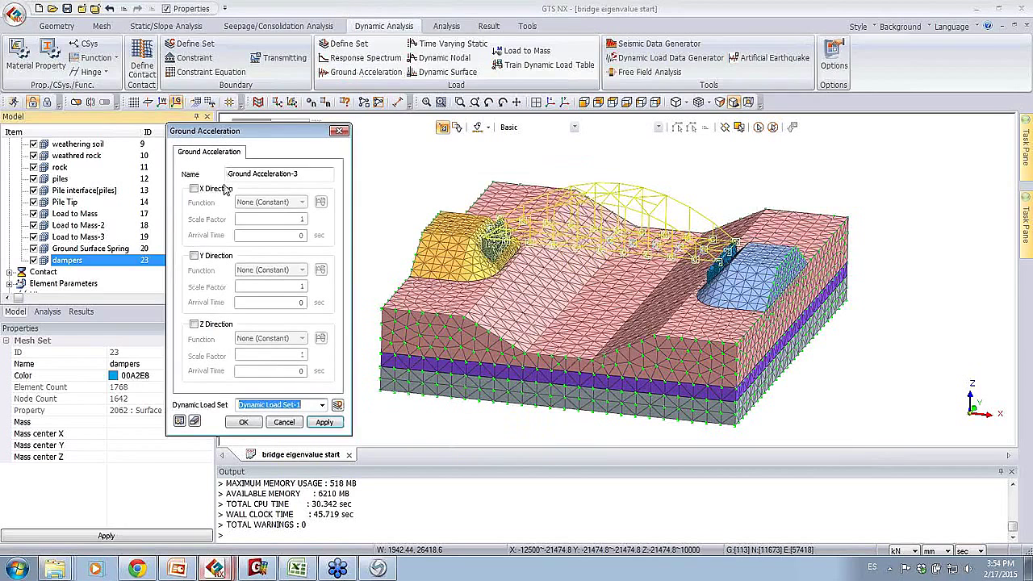
left_click(211, 258)
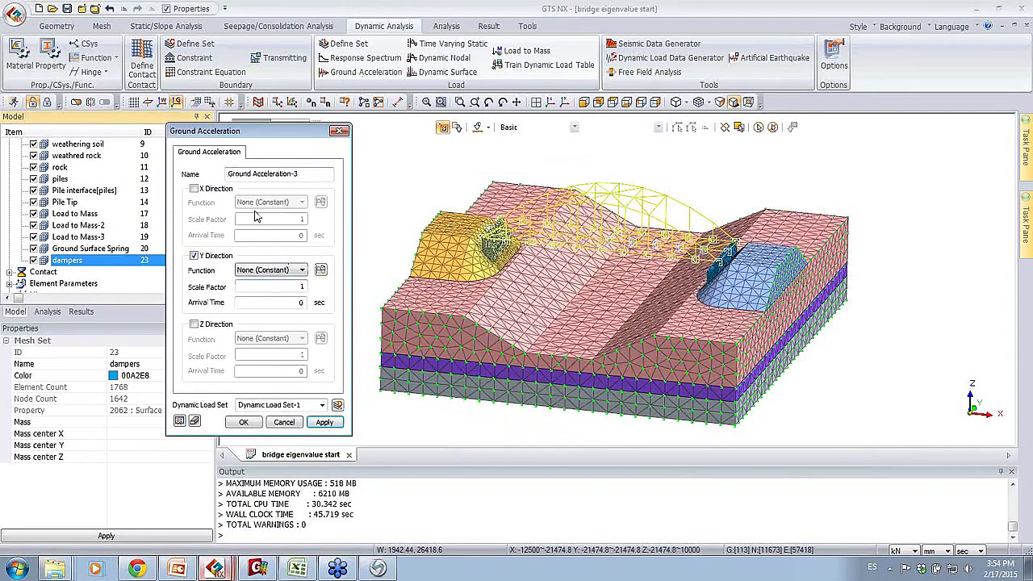
left_click(211, 191)
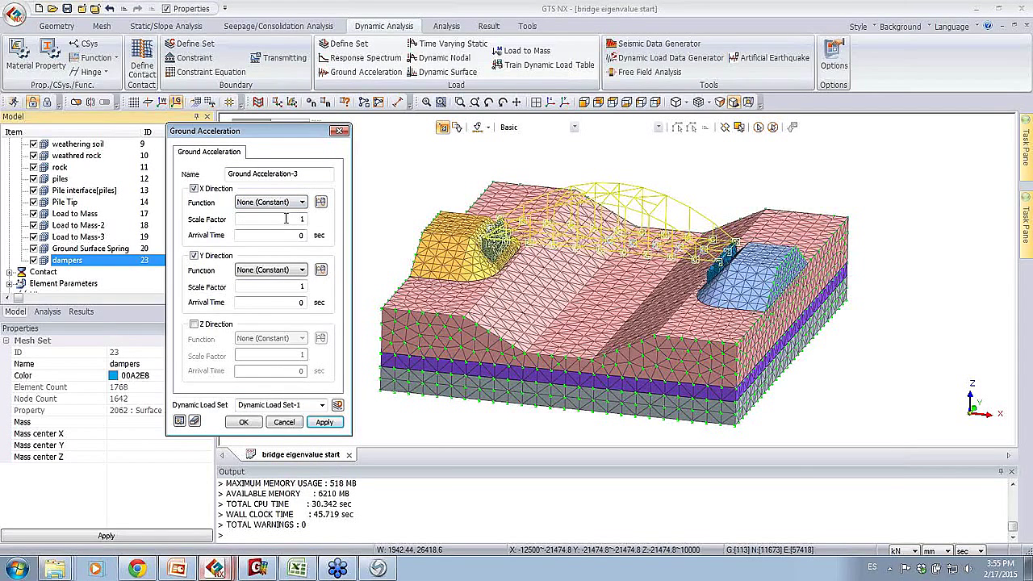
left_click_drag(287, 219, 304, 220)
left_click(303, 202)
left_click(308, 181)
left_click(193, 188)
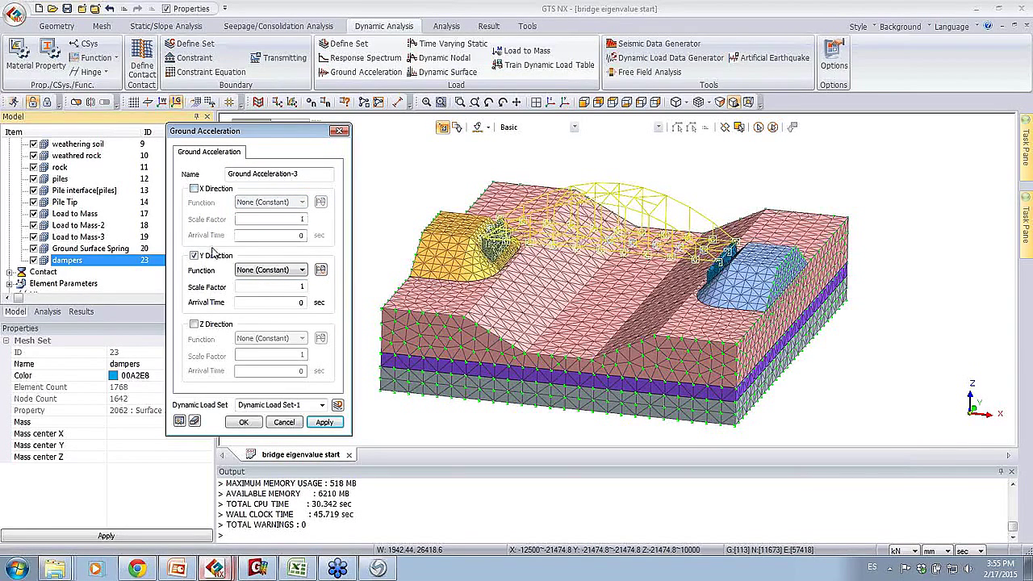
- Open the Y-direction time forcing functions and preview the built-in 1940, El Centro Site, 270 Deg earthquake record in a new time function without saving it
left_click(320, 270)
left_click(430, 265)
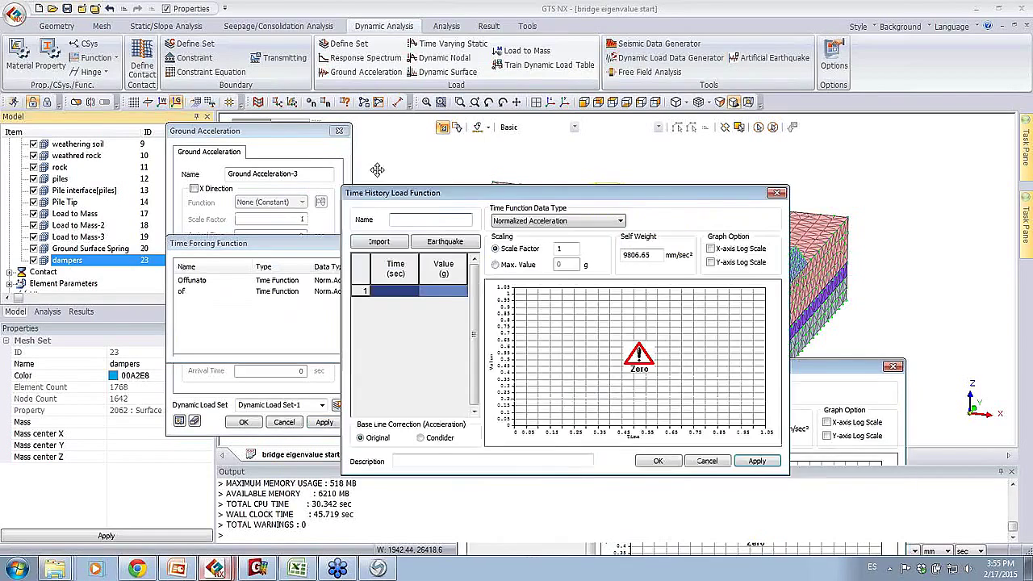
left_click(394, 196)
left_click(490, 248)
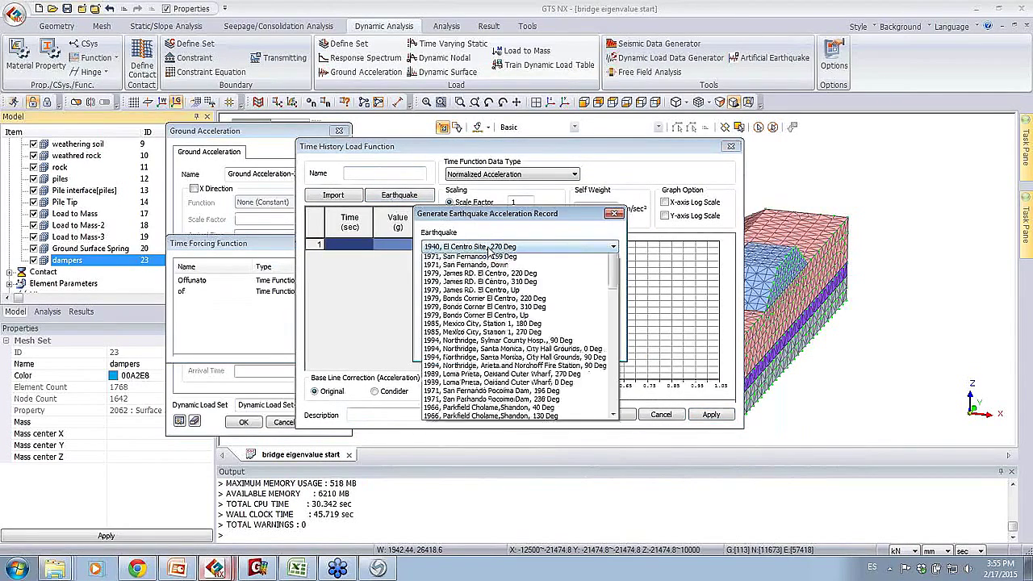
left_click(482, 260)
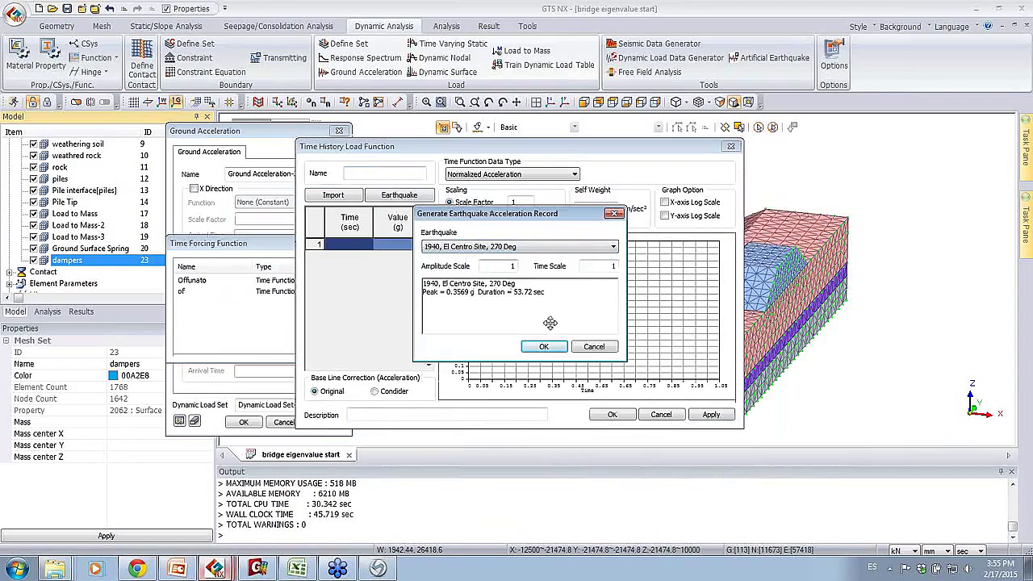
left_click(542, 347)
left_click(660, 414)
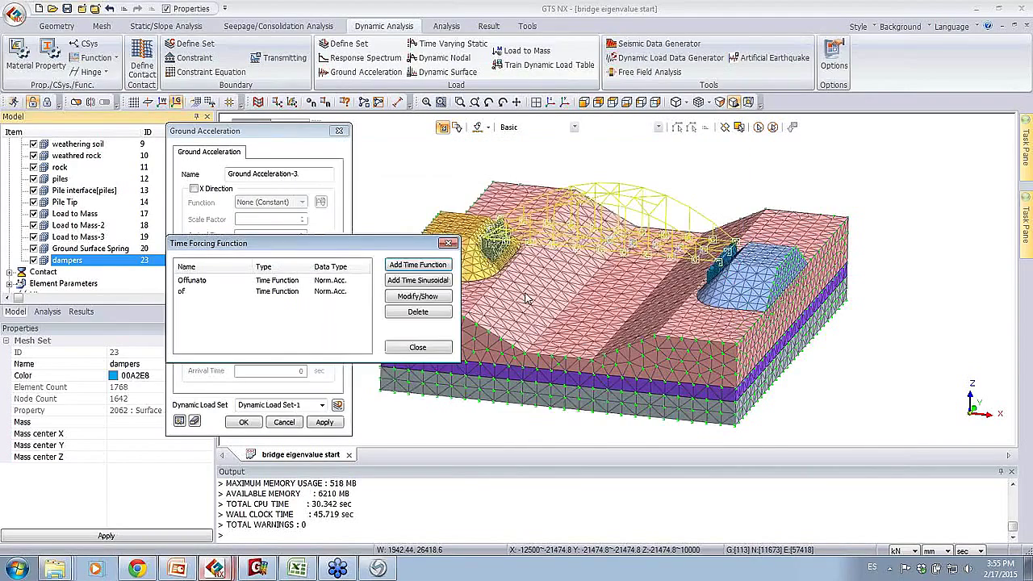
- Start a new time function, switch to the Ground Acceleration workbook in Excel and copy the Offunato time and acceleration data in D2:E165
left_click(442, 271)
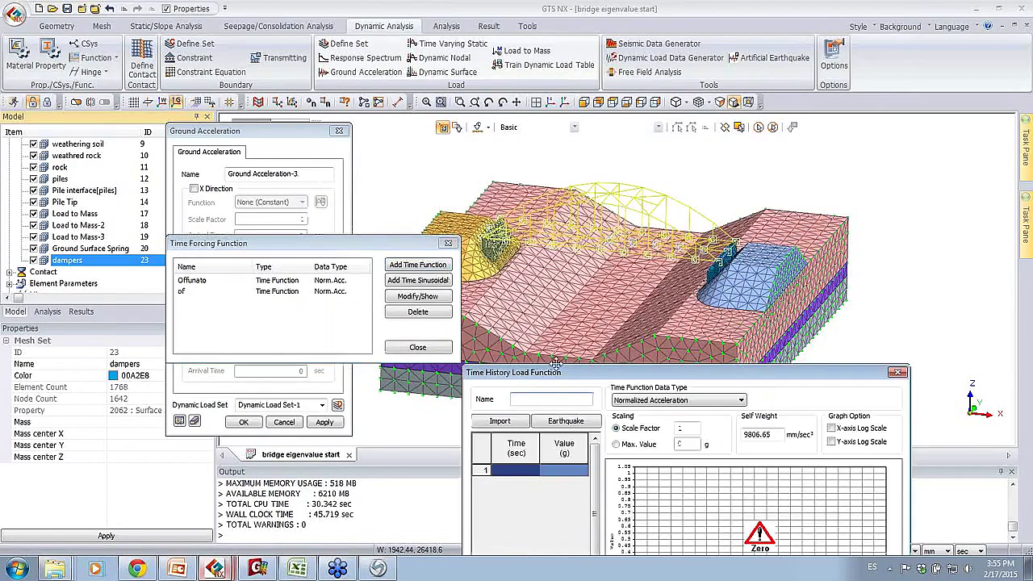
left_click_drag(555, 363, 414, 87)
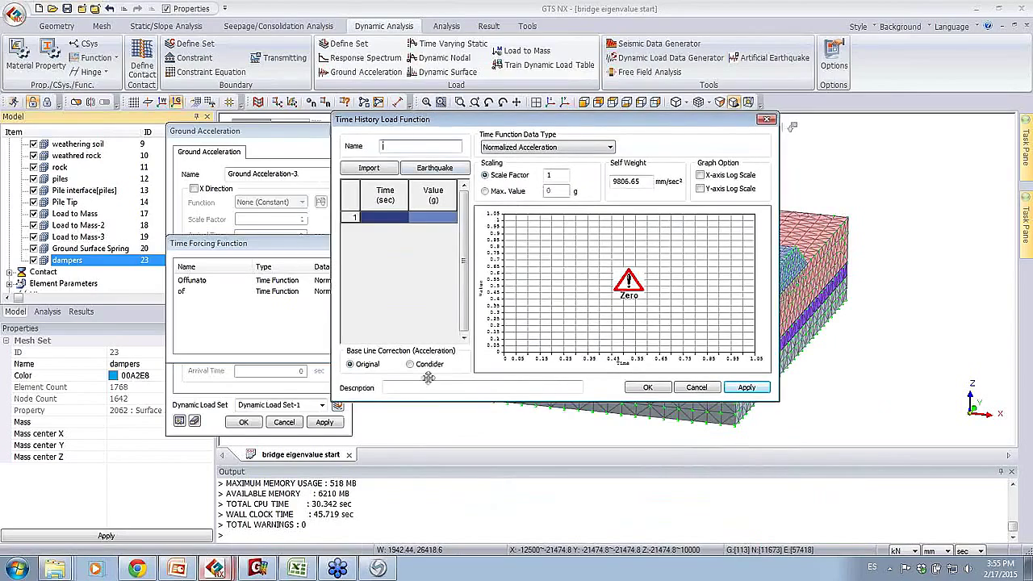
left_click(297, 569)
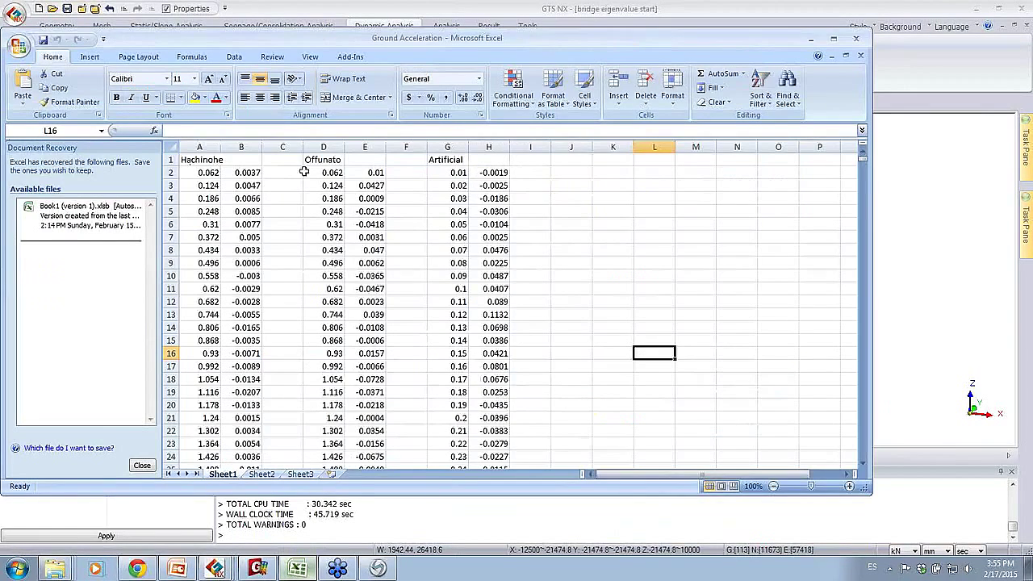
left_click_drag(319, 172, 367, 471)
right_click(371, 445)
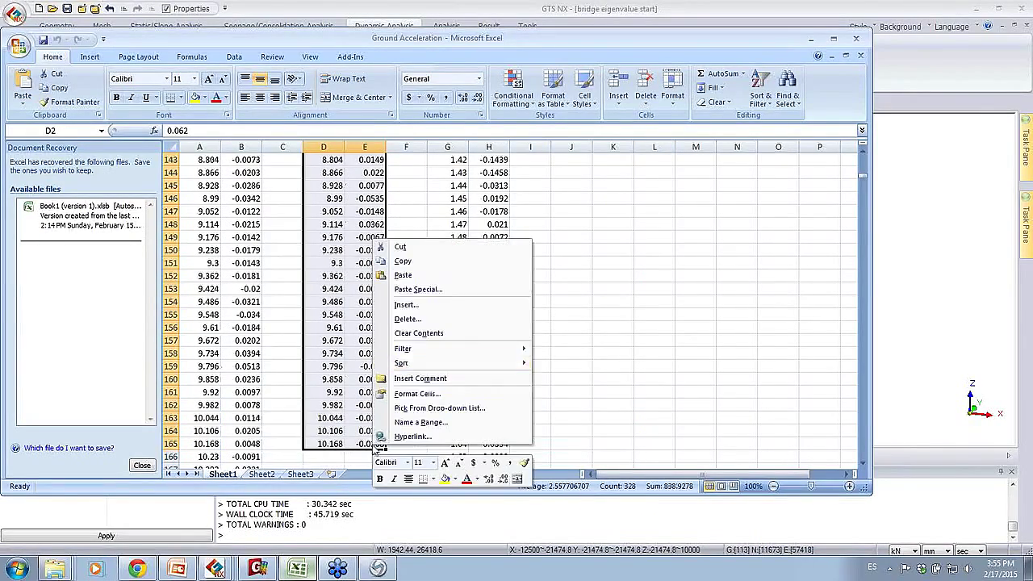
left_click(403, 262)
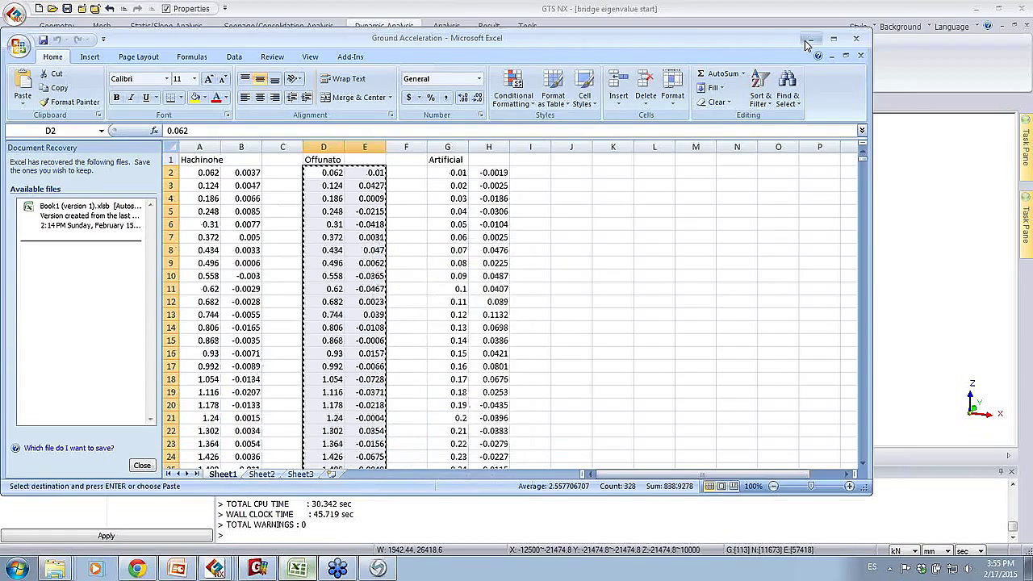
- Return to GTS NX, paste the copied Offunato record into the time-value table and save the normalized acceleration function as offf
left_click(810, 39)
left_click(374, 220)
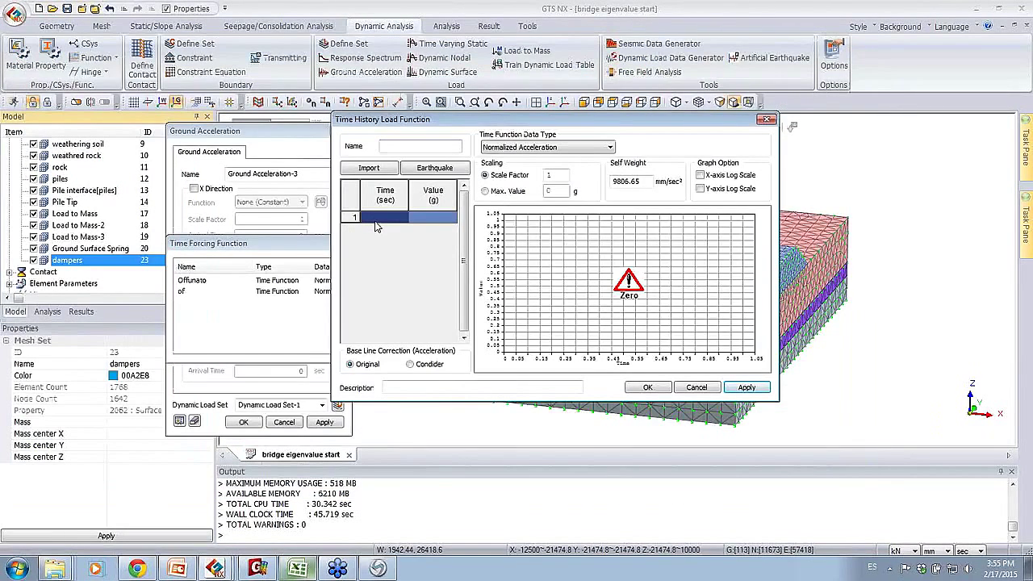
key("ctrl+v")
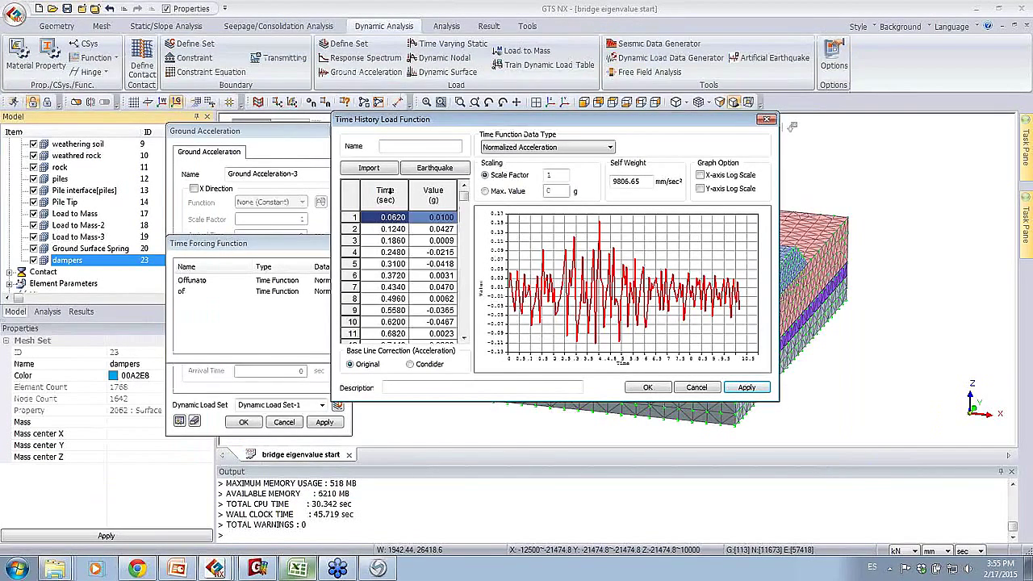
left_click(399, 150)
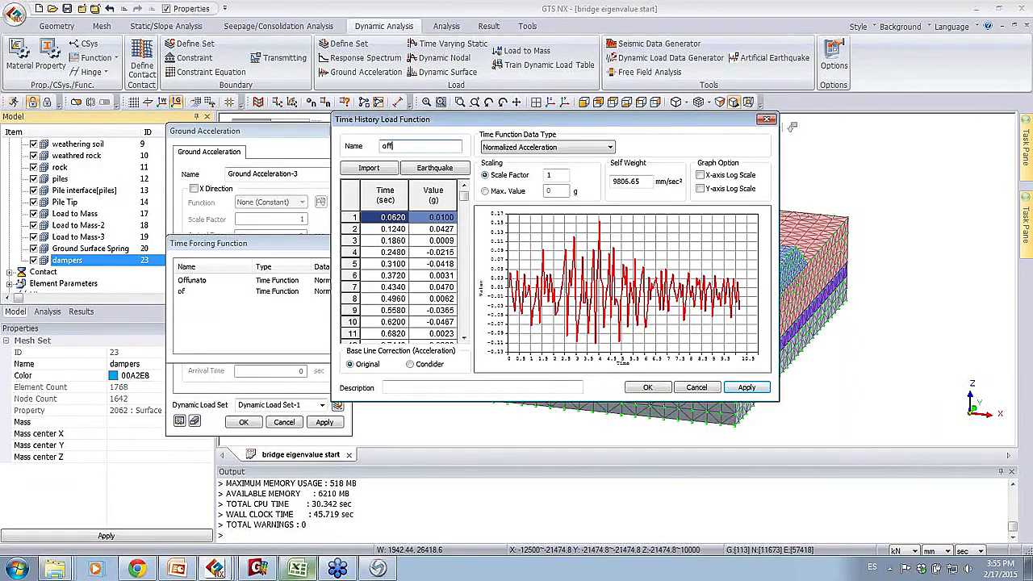
type("offf")
left_click(645, 388)
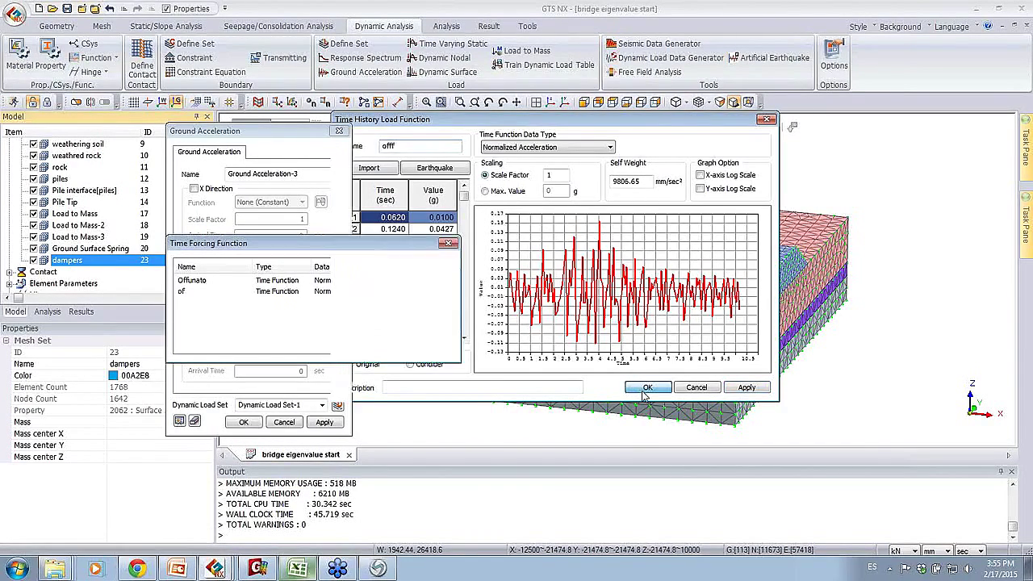
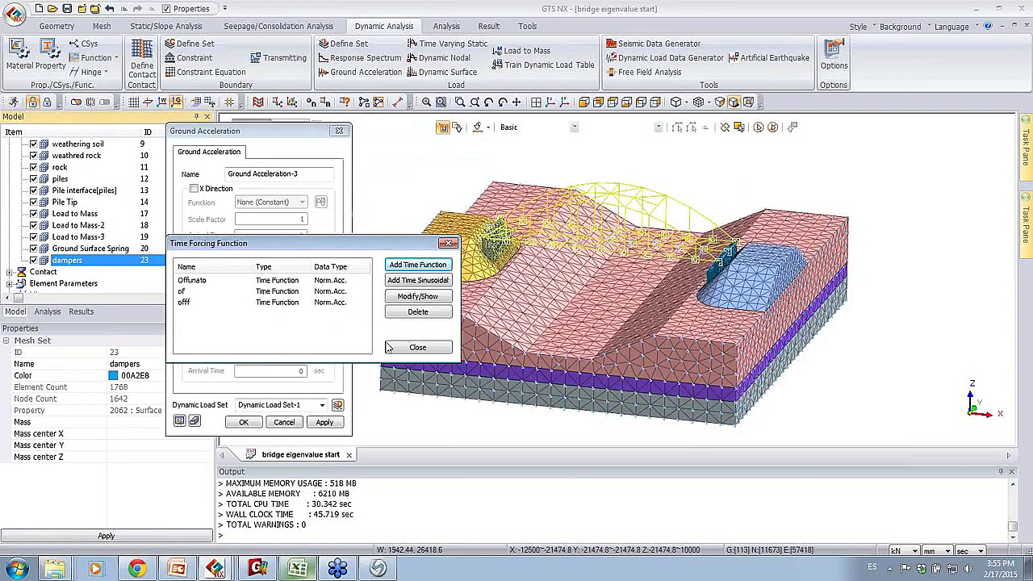
- Assign the offf function to the Y-direction ground acceleration and create the load in Dynamic Load Set-2
left_click(417, 348)
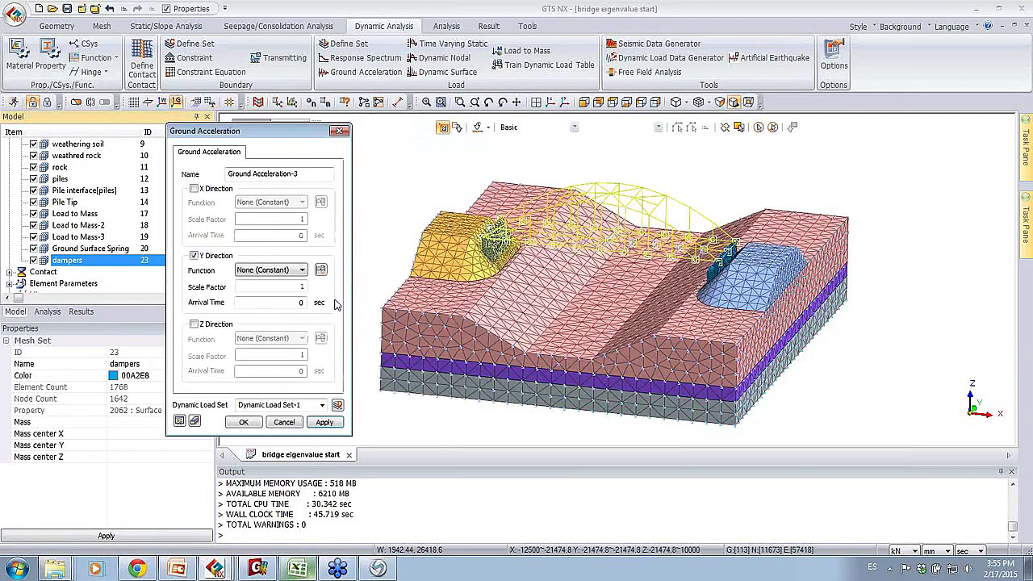
left_click(300, 270)
left_click(273, 306)
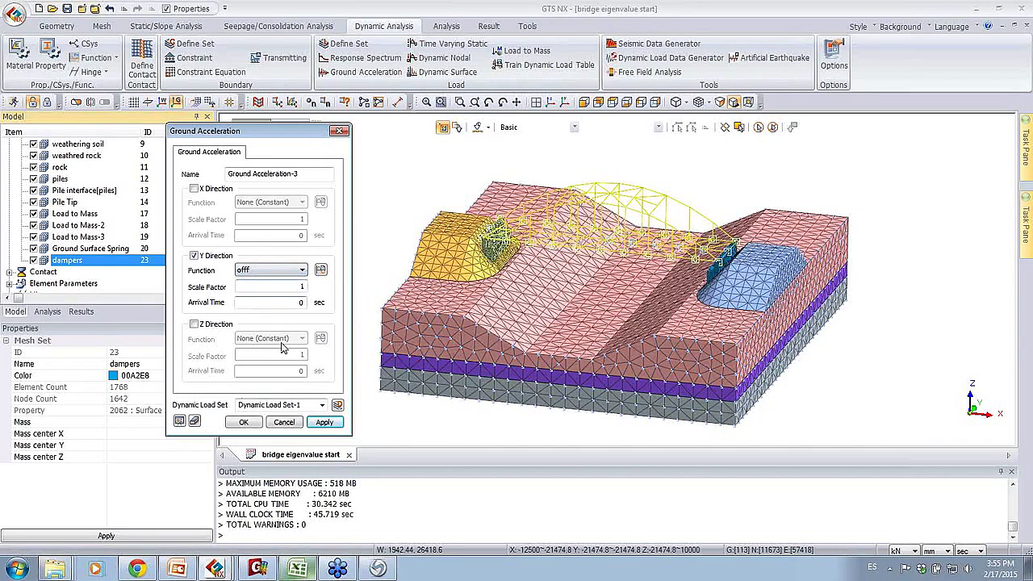
left_click(245, 422)
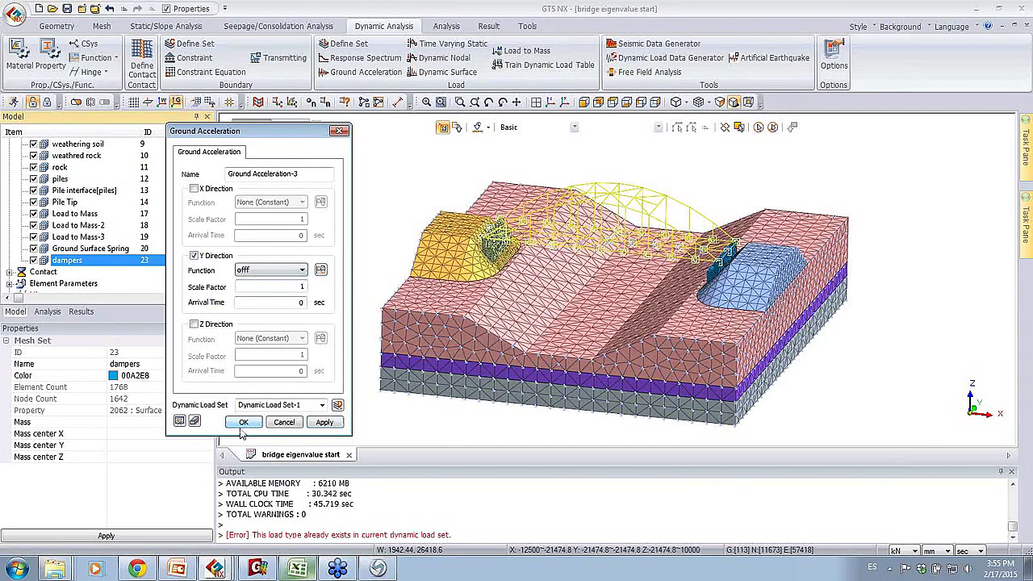
left_click(297, 406)
left_click(301, 406)
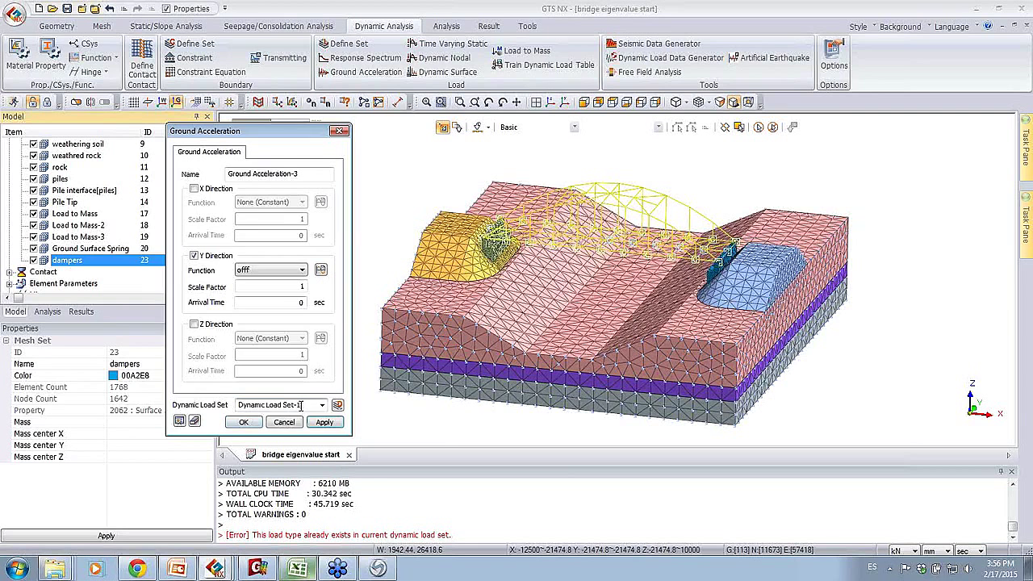
left_click(243, 422)
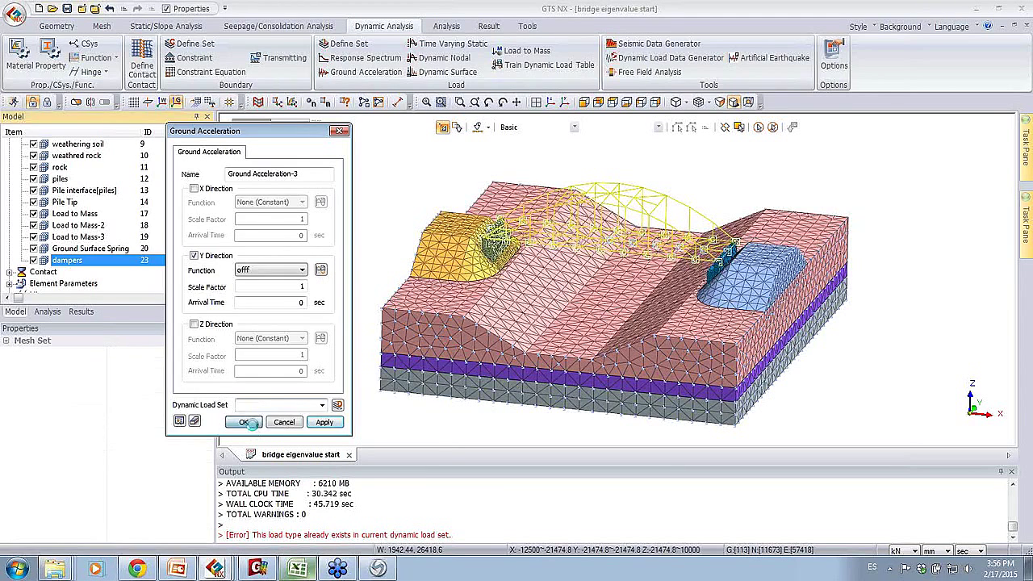
- Delete Dynamic Load Set-1 from the dynamic loads and expand Dynamic Load Set-2 down to its ground acceleration
left_click(58, 312)
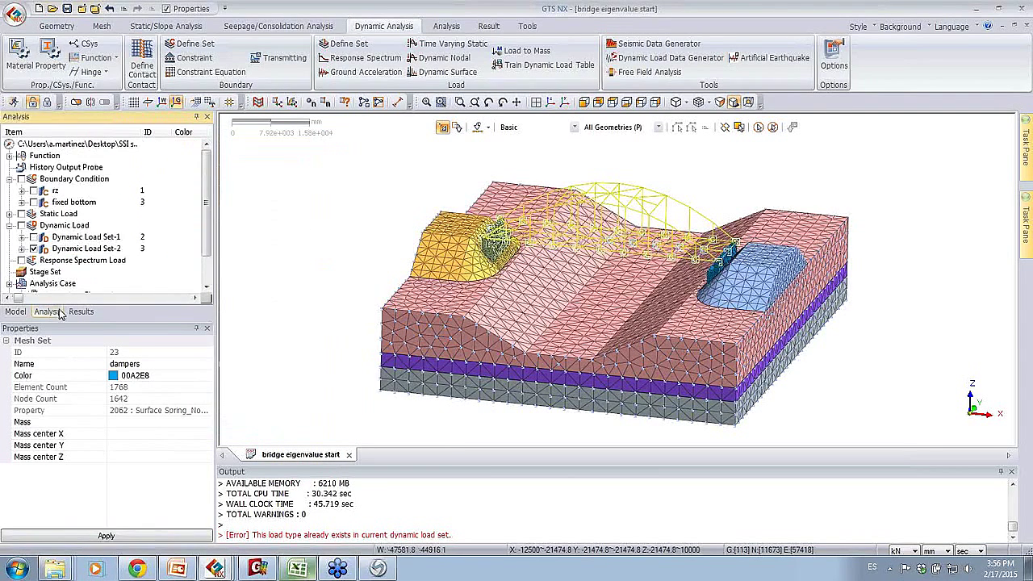
left_click(80, 238)
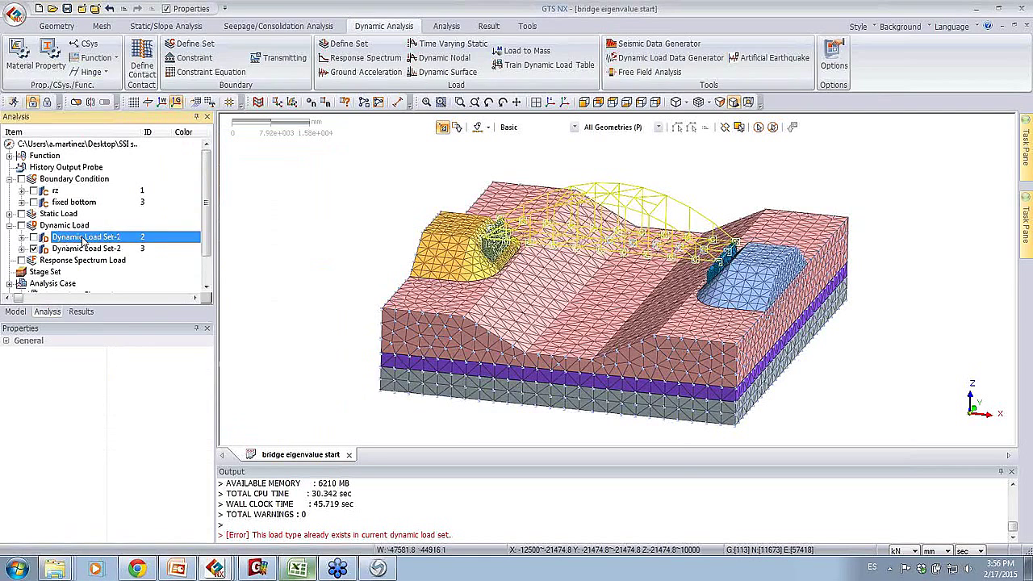
key("Delete")
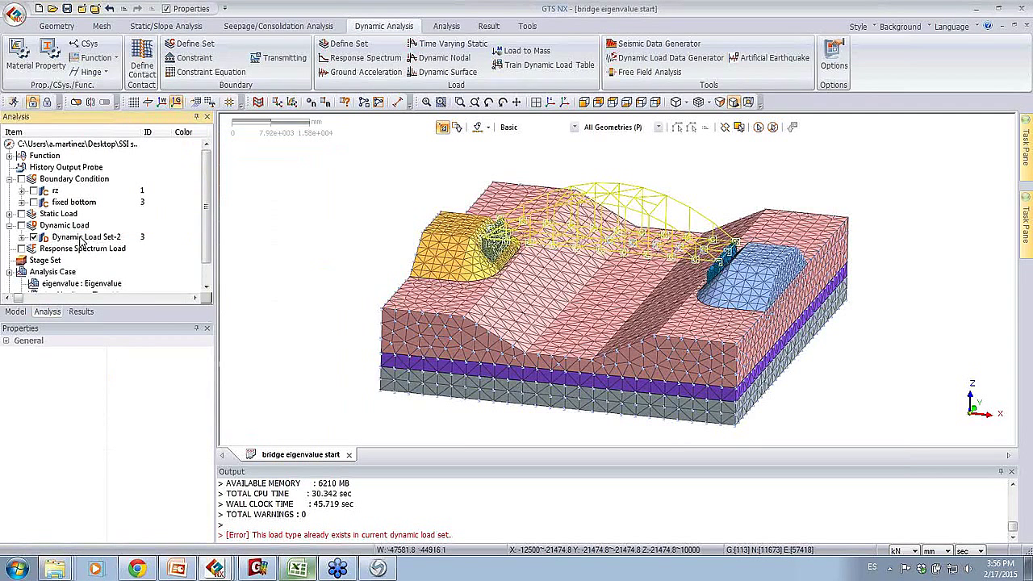
left_click(21, 236)
left_click(33, 249)
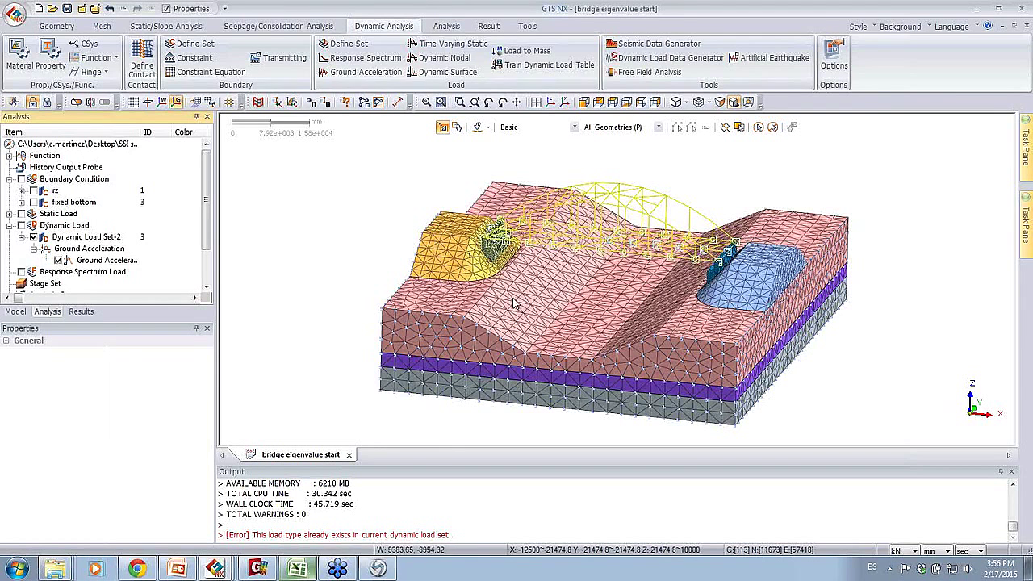
- Delete the existing th nonlinear time history analysis case
left_click(208, 281)
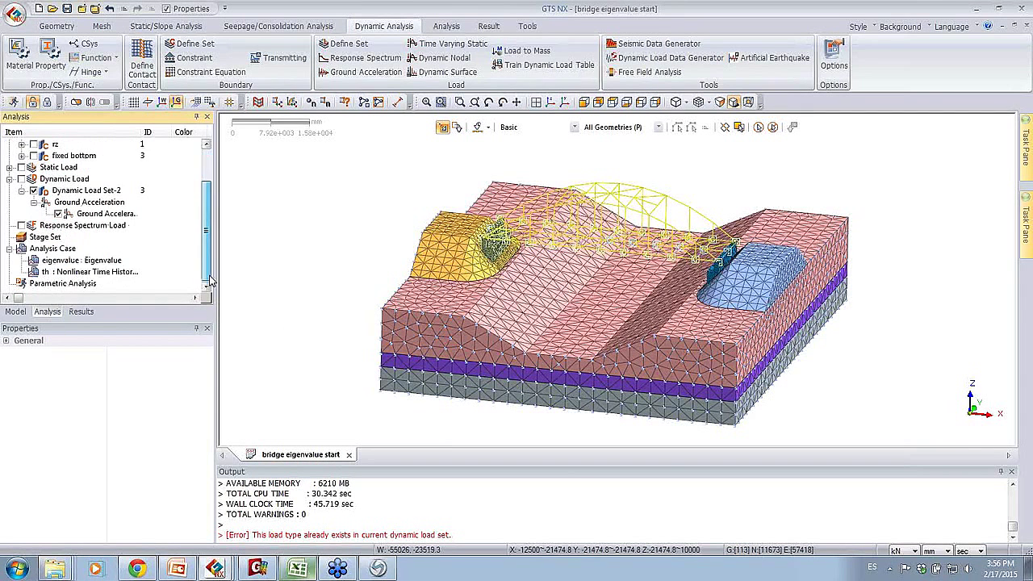
left_click(71, 272)
key("Delete")
- Start a new analysis case titled th with the Nonlinear Time History solution type
right_click(63, 262)
left_click(87, 270)
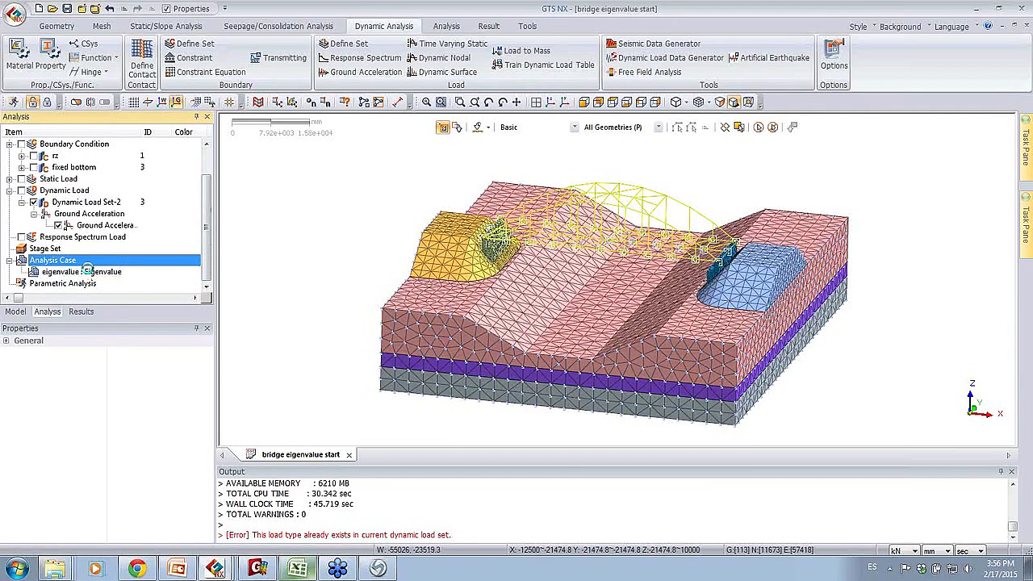
left_click(427, 145)
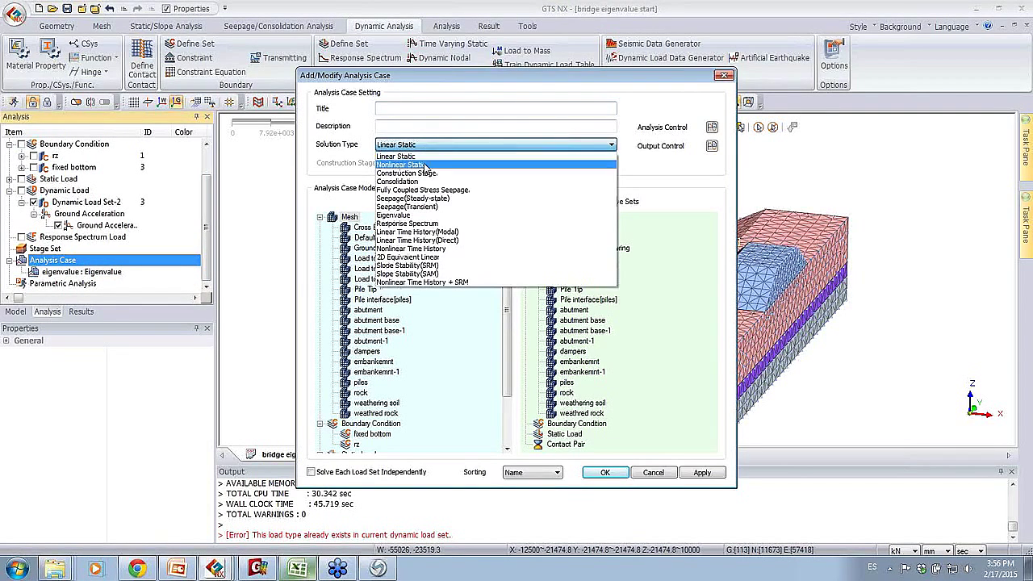
left_click(420, 248)
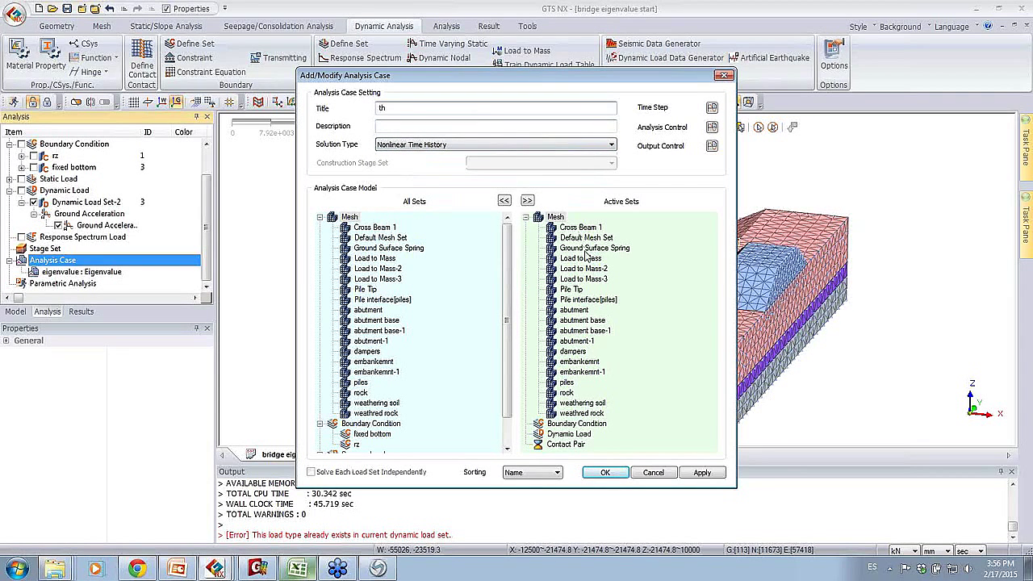
- Remove the Ground Surface Spring mesh set from the case's active sets, keeping the dampers mesh set active
left_click_drag(589, 250, 471, 251)
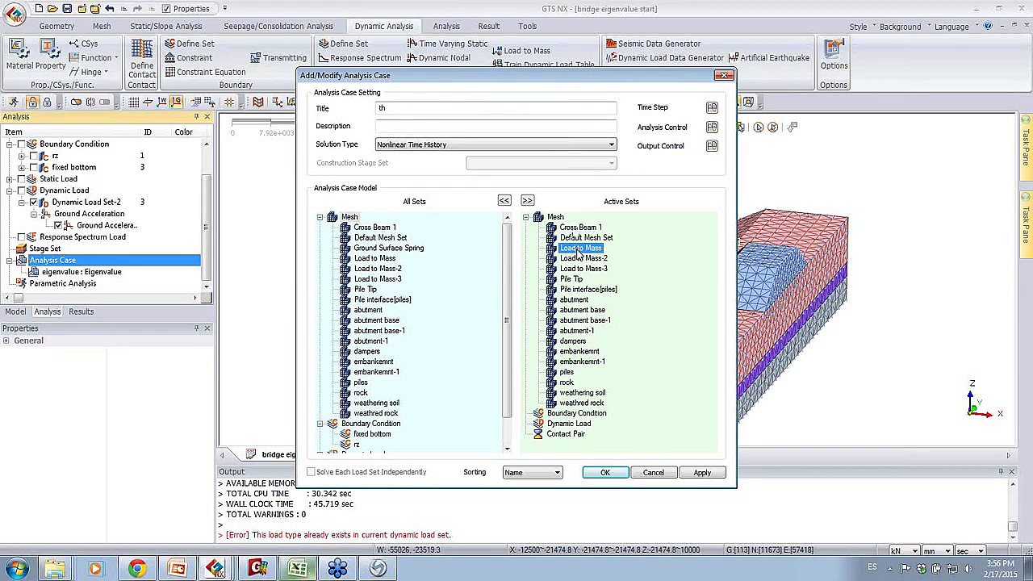
left_click(595, 269)
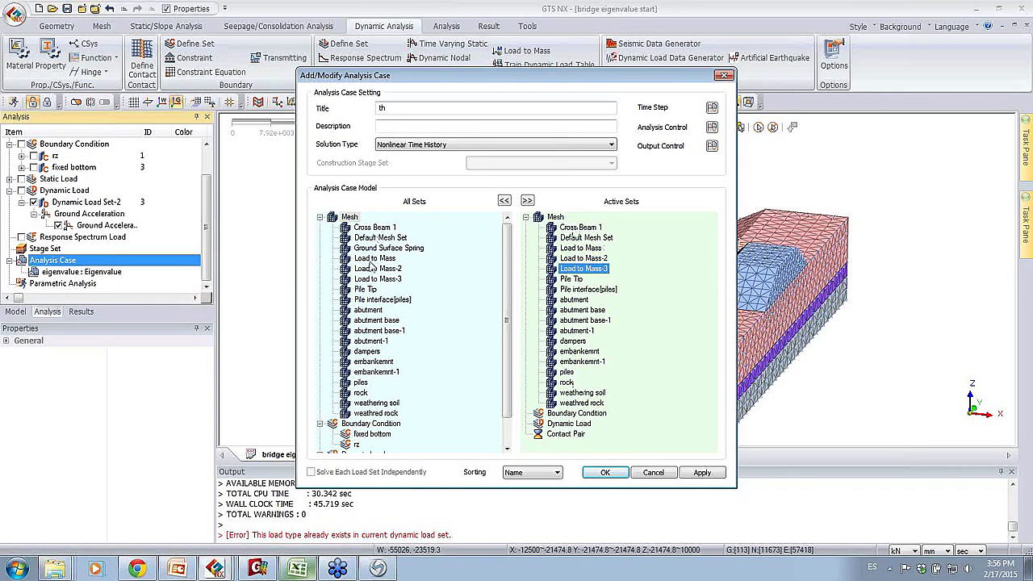
left_click_drag(367, 352, 390, 331)
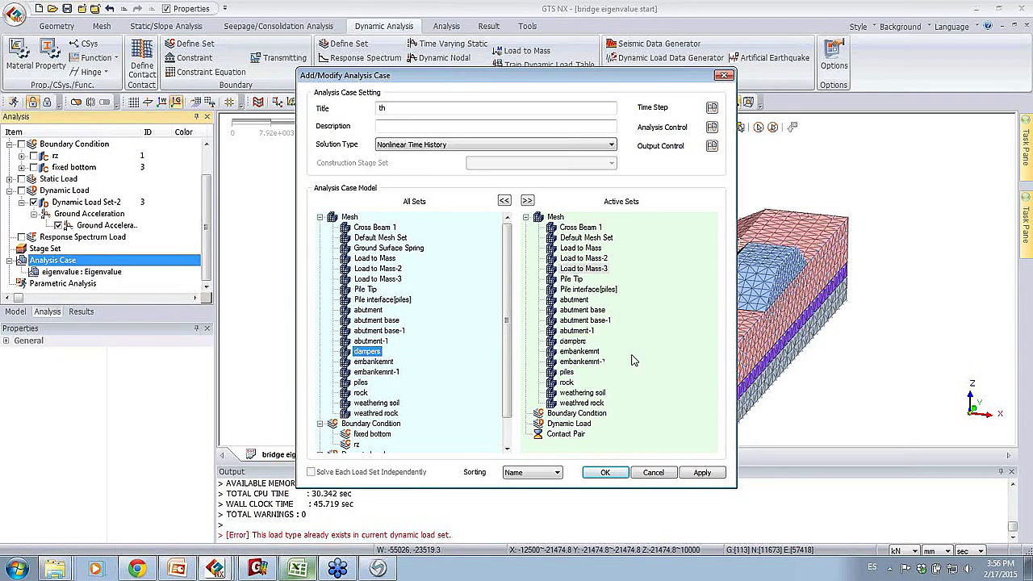
- Activate the fixed bottom and rz boundary conditions and Dynamic Load Set-2 in the analysis case
left_click_drag(507, 354, 484, 424)
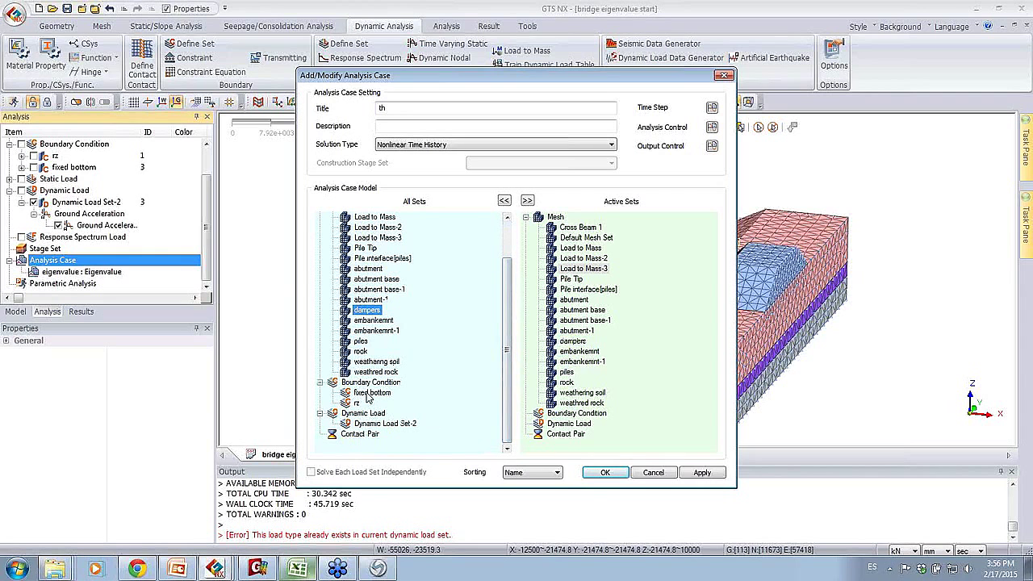
left_click_drag(355, 393, 579, 393)
left_click_drag(357, 403, 645, 411)
left_click_drag(385, 423, 630, 420)
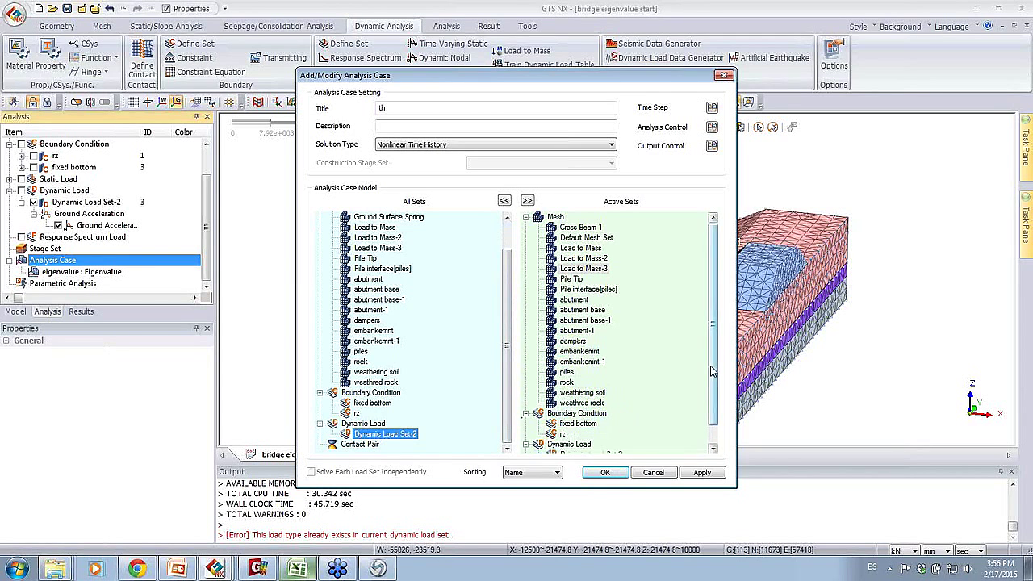
scroll(710, 371, "down", 2)
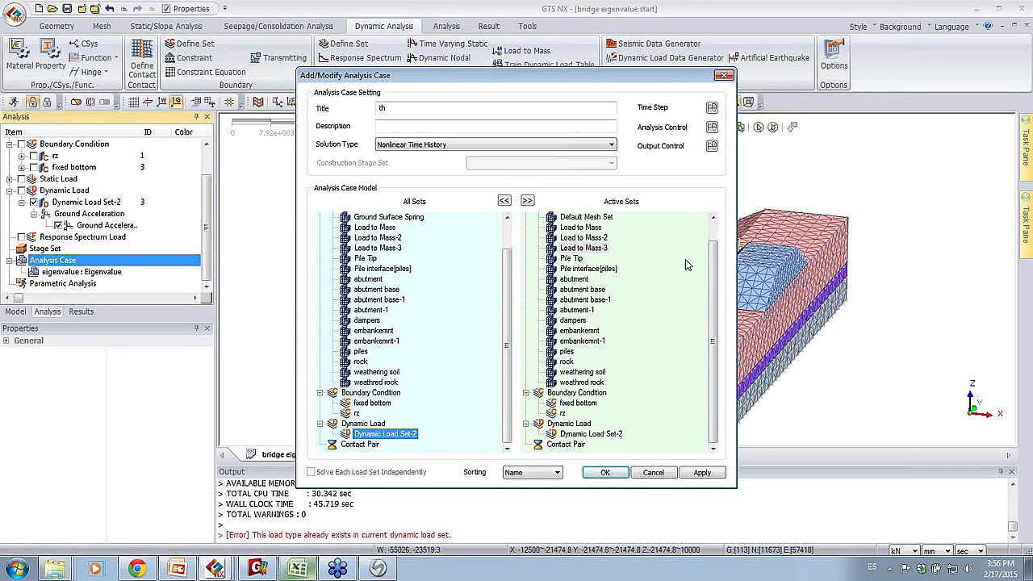
- Start defining a time step named time with a duration of 10 sec
left_click(711, 107)
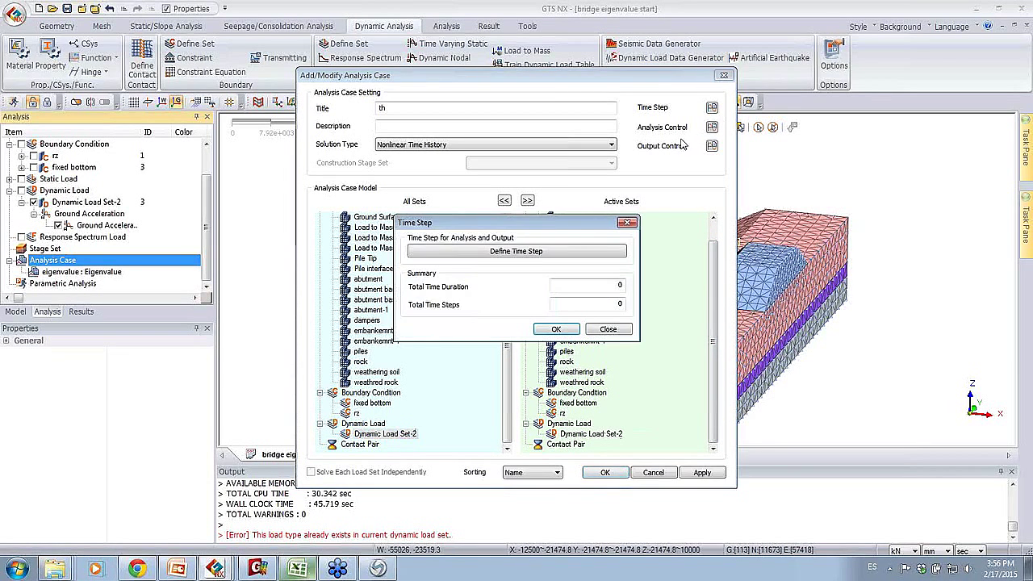
left_click(555, 251)
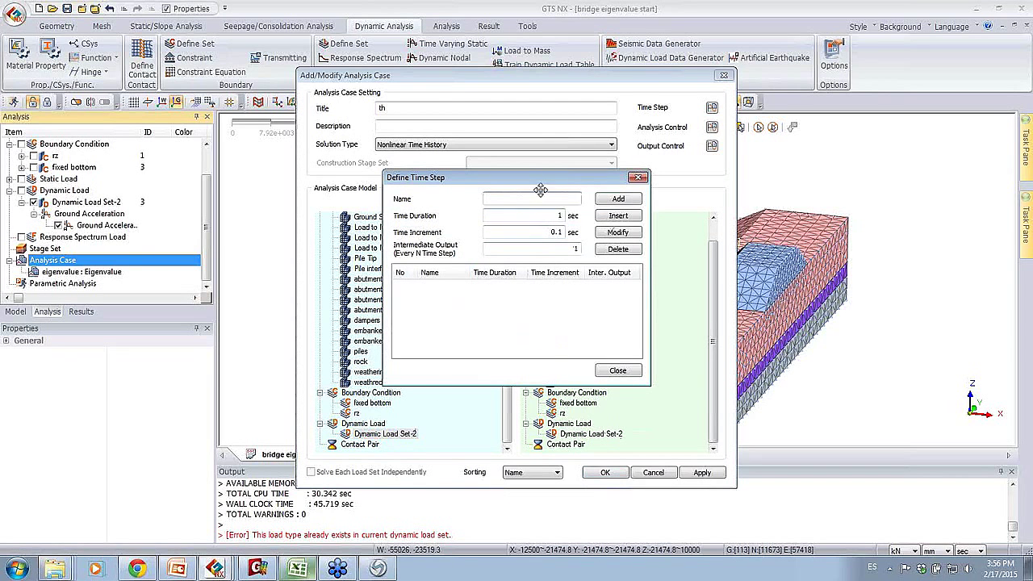
type("time1")
key("BackSpace")
left_click_drag(556, 233, 559, 245)
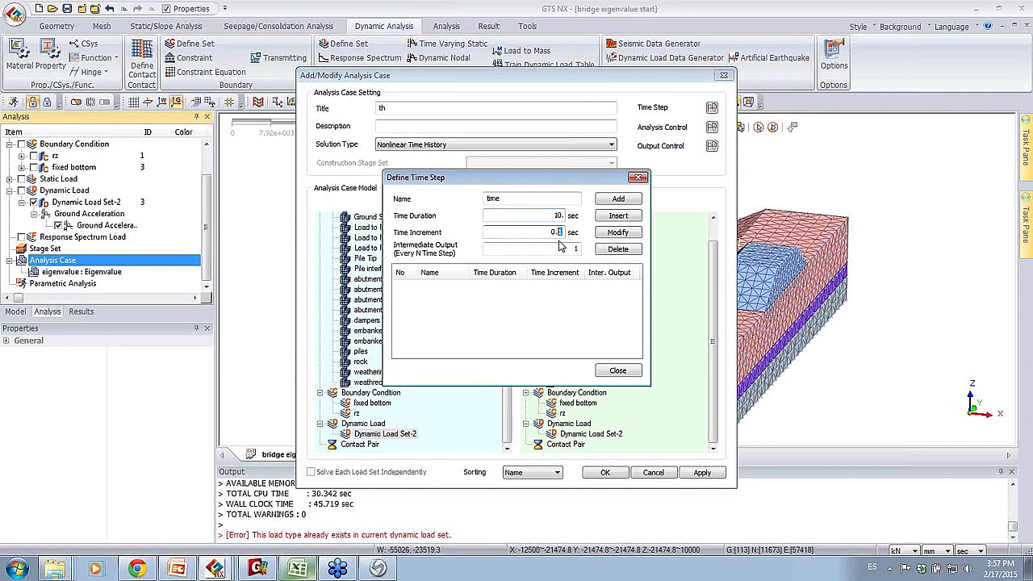
- Check the Offunato time interval in Excel, then in GTS NX add the time step with a 0.062 sec increment and intermediate output every 10 steps
left_click(297, 568)
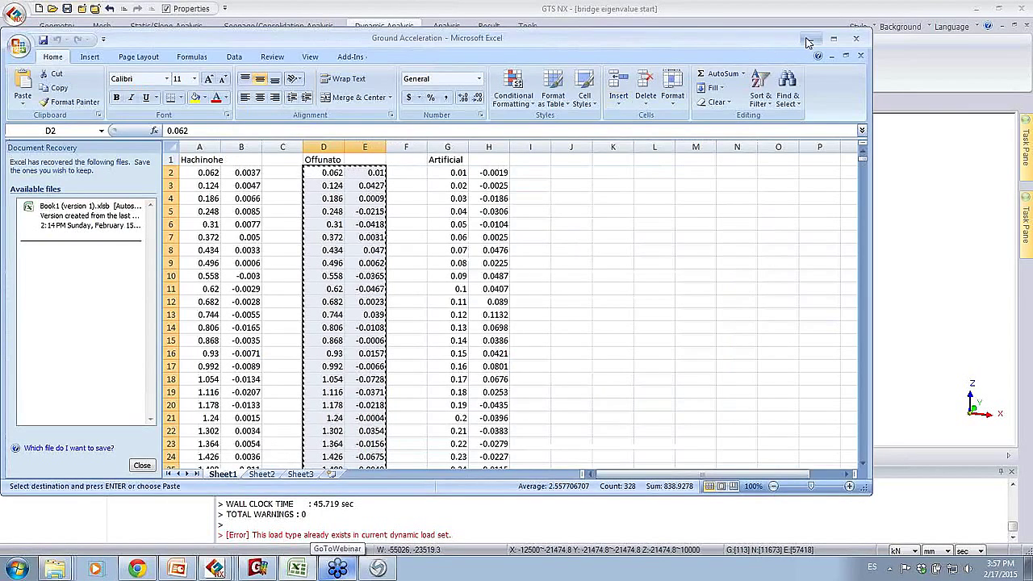
left_click(807, 42)
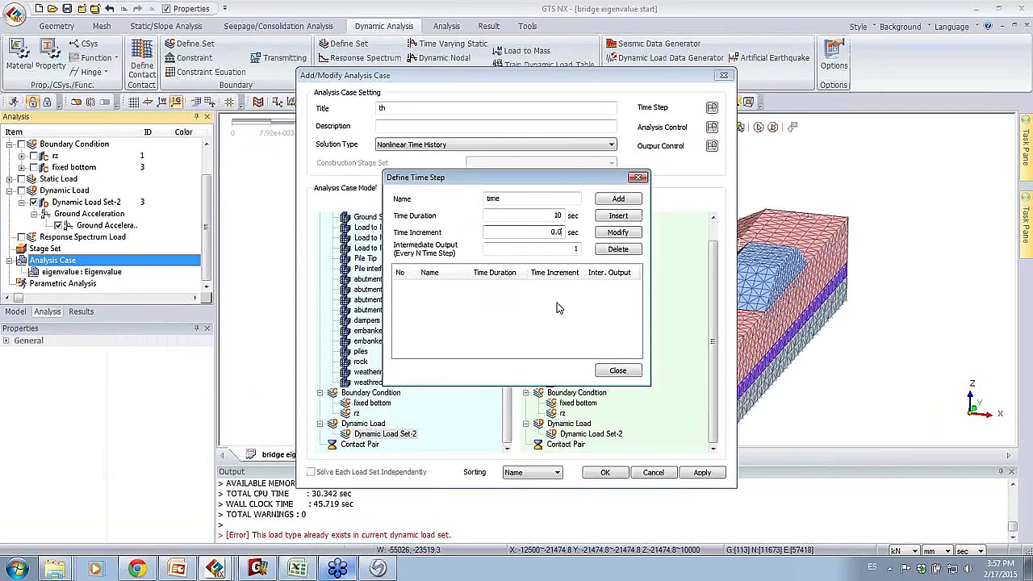
double_click(576, 250)
type("5")
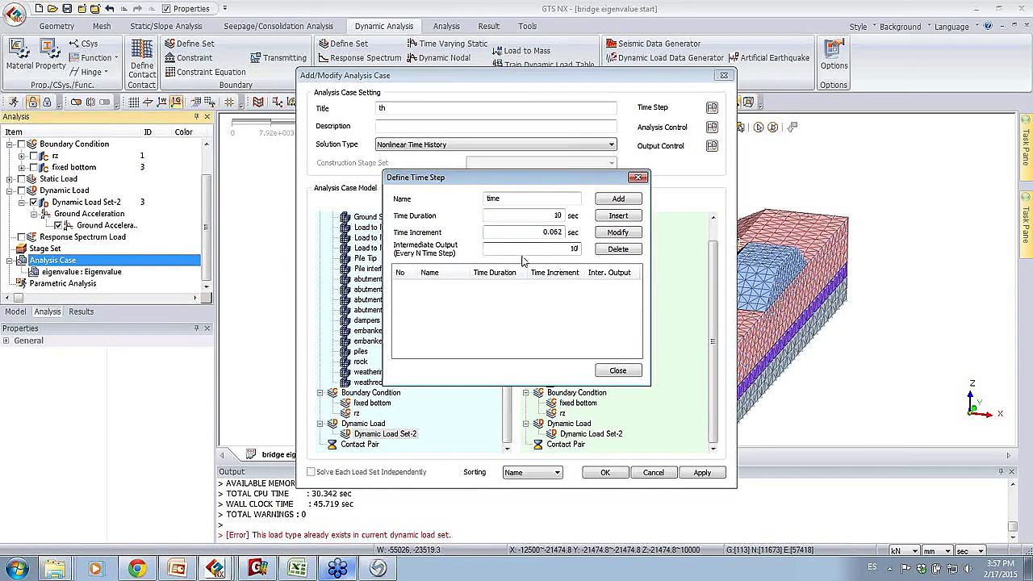
left_click(618, 198)
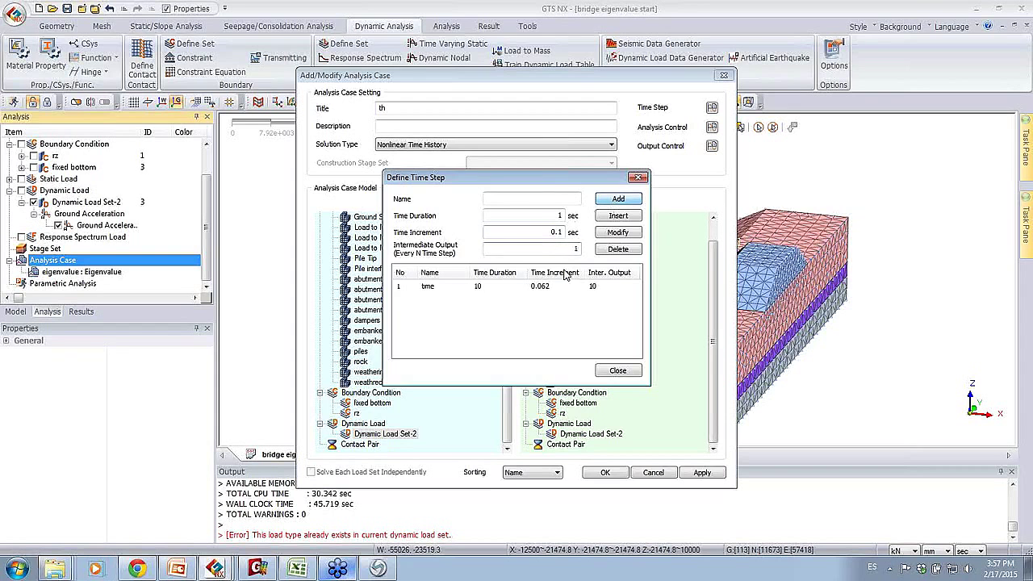
left_click(627, 373)
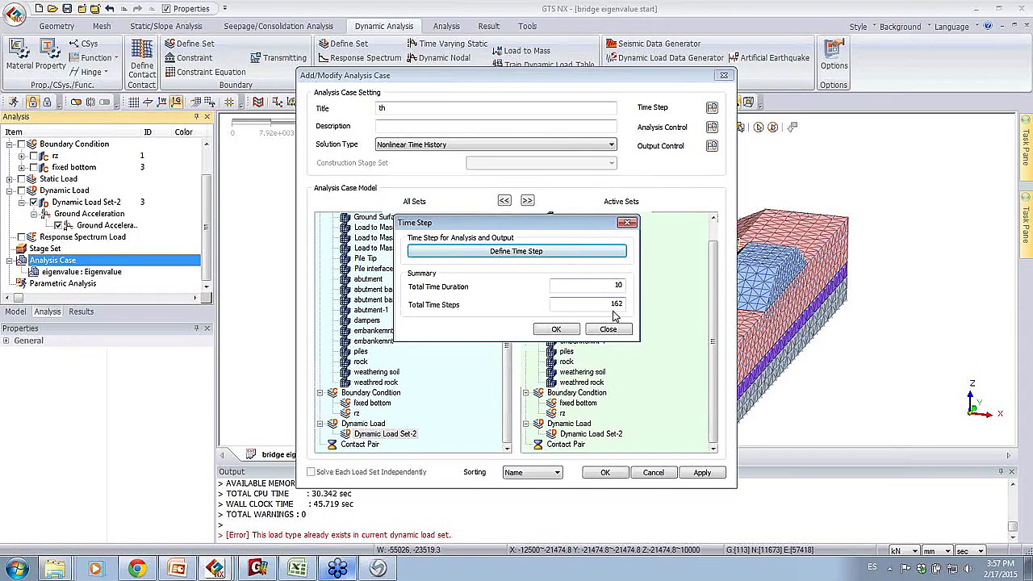
left_click(555, 331)
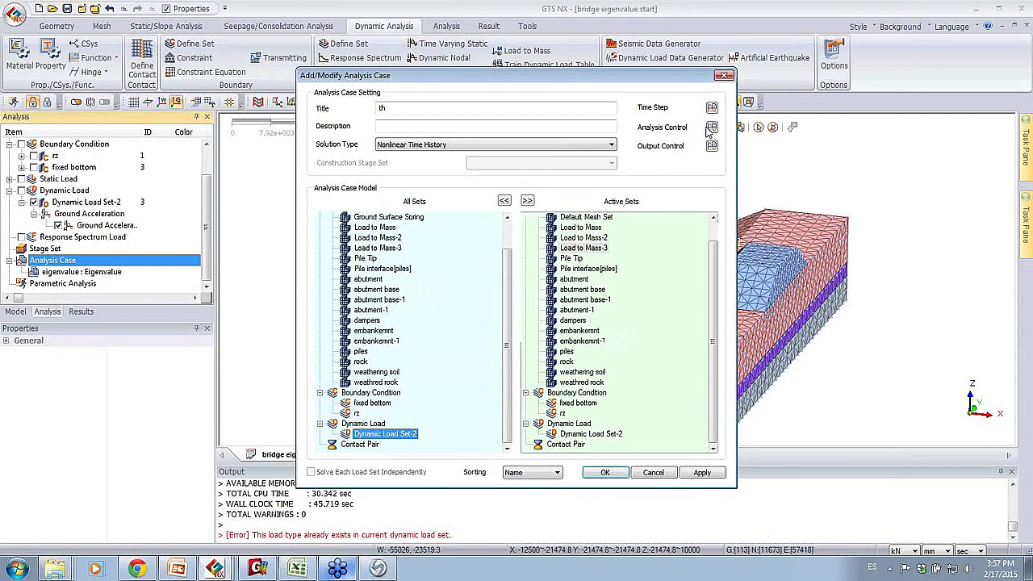
- Open the case's dynamic damping method and calculate the coefficients from modal damping by period, with a Mode 1 period of 0.935 sec
left_click(711, 127)
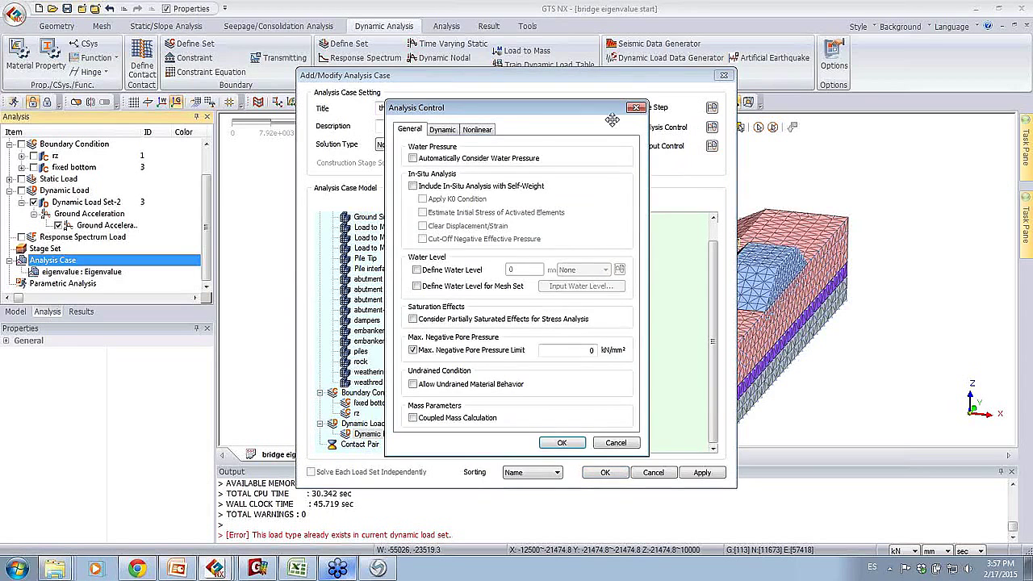
left_click(442, 130)
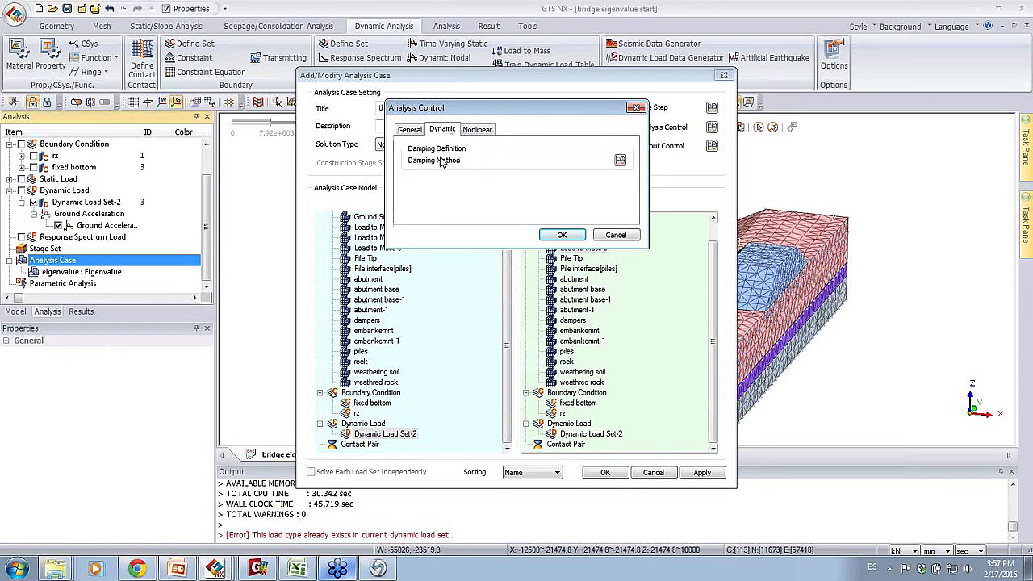
left_click(621, 160)
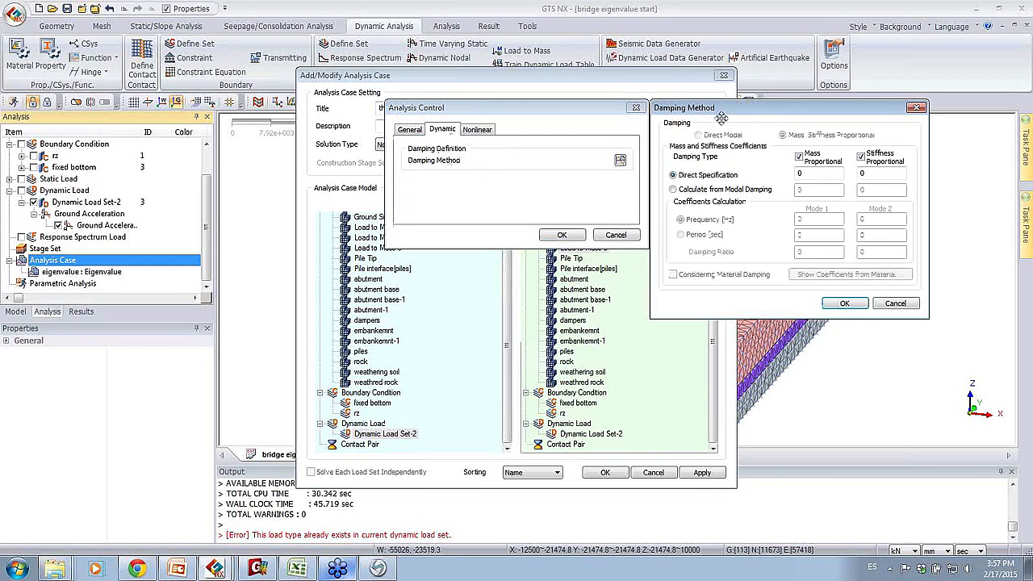
left_click_drag(719, 111, 546, 111)
left_click(533, 188)
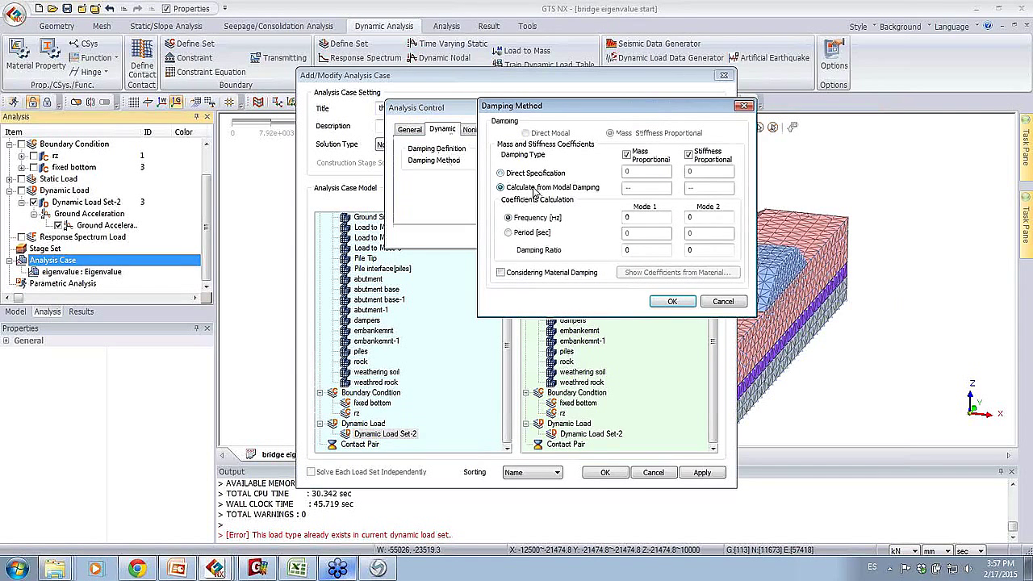
left_click(539, 233)
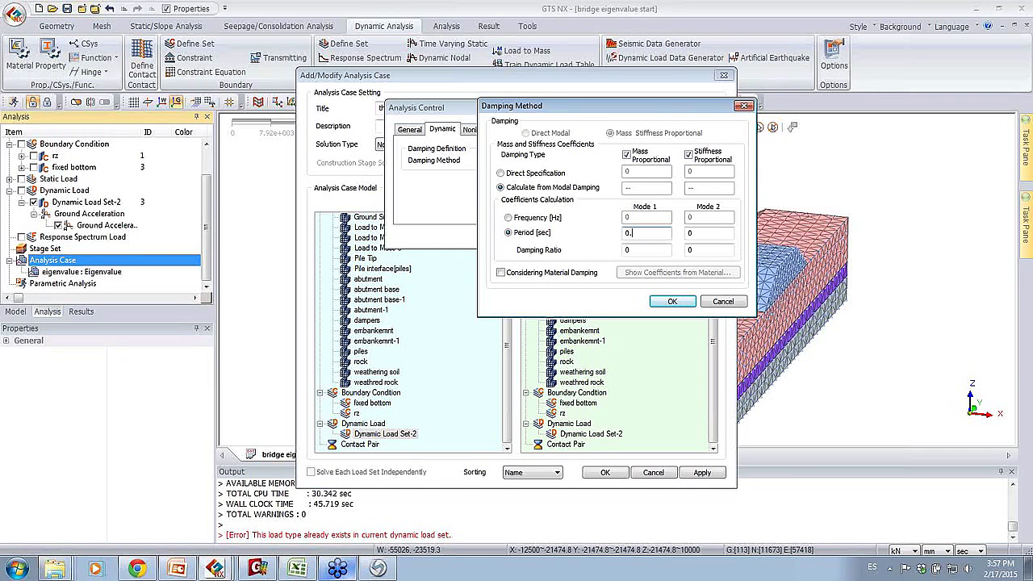
- Set the Mode 1 damping ratio to 0.05, the Mode 2 period to 0.6347 sec and its damping ratio to 0.05
left_click(649, 251)
type(".05")
left_click(707, 232)
type(".6347")
left_click(717, 251)
type(".05")
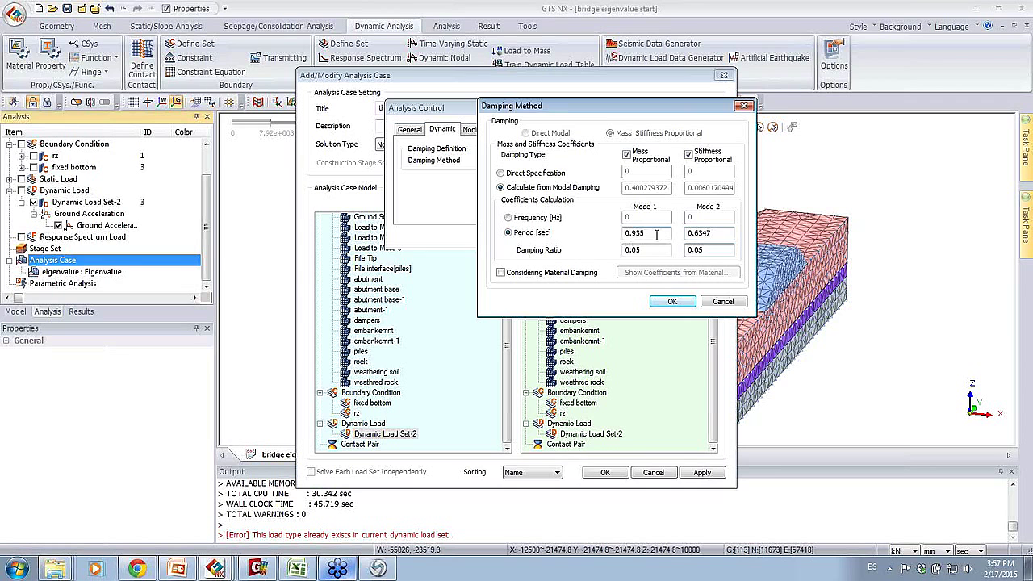
left_click(673, 301)
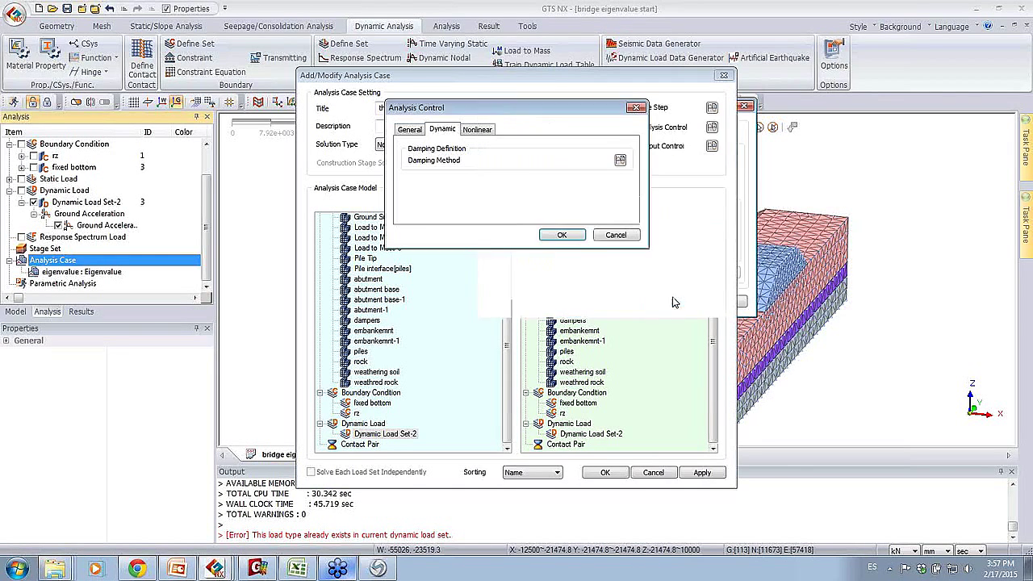
- Close the analysis control settings and leave the th analysis case definition without adding the case
left_click(590, 243)
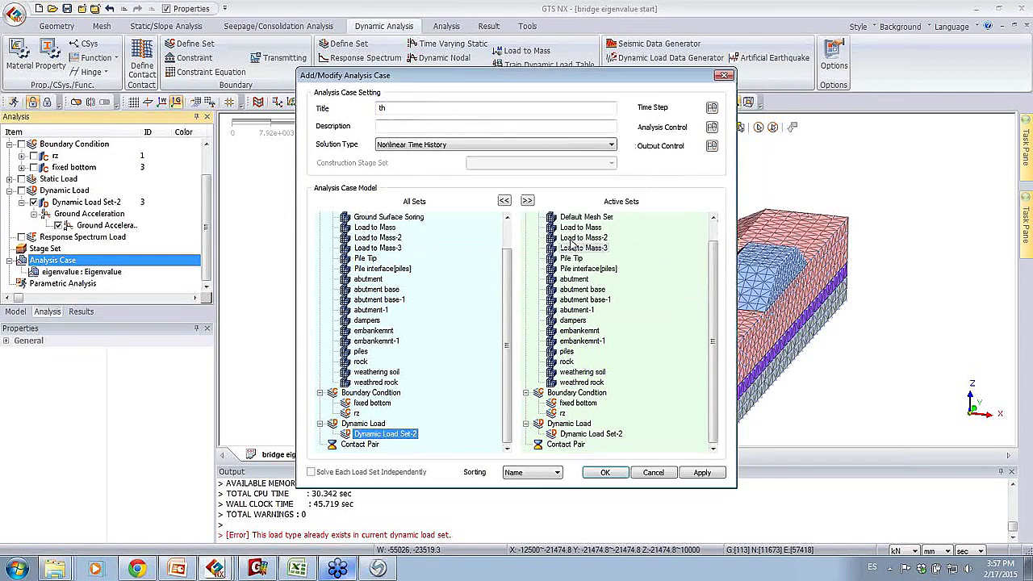
left_click(626, 474)
- Switch to the bridge import eigenvalue start practice model and display the nonlinear time history total translation contour for INCR=14
mouse_move(215, 569)
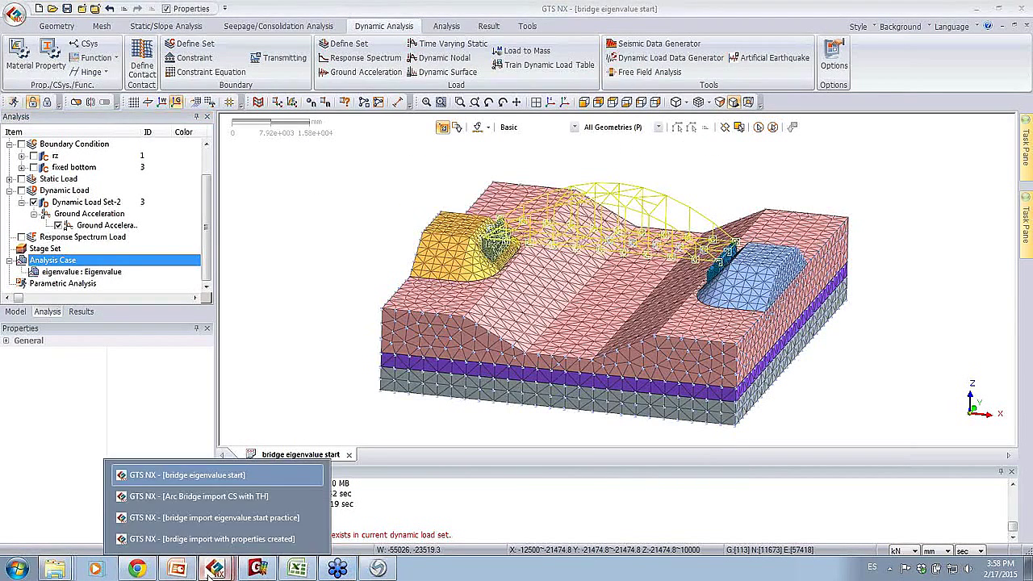
left_click(213, 518)
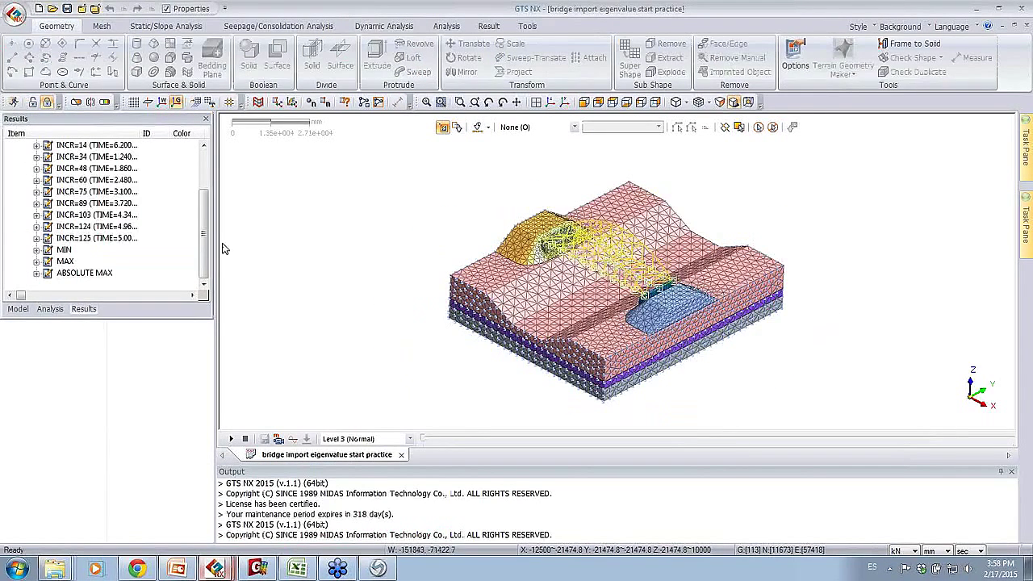
scroll(207, 182, "up", 2)
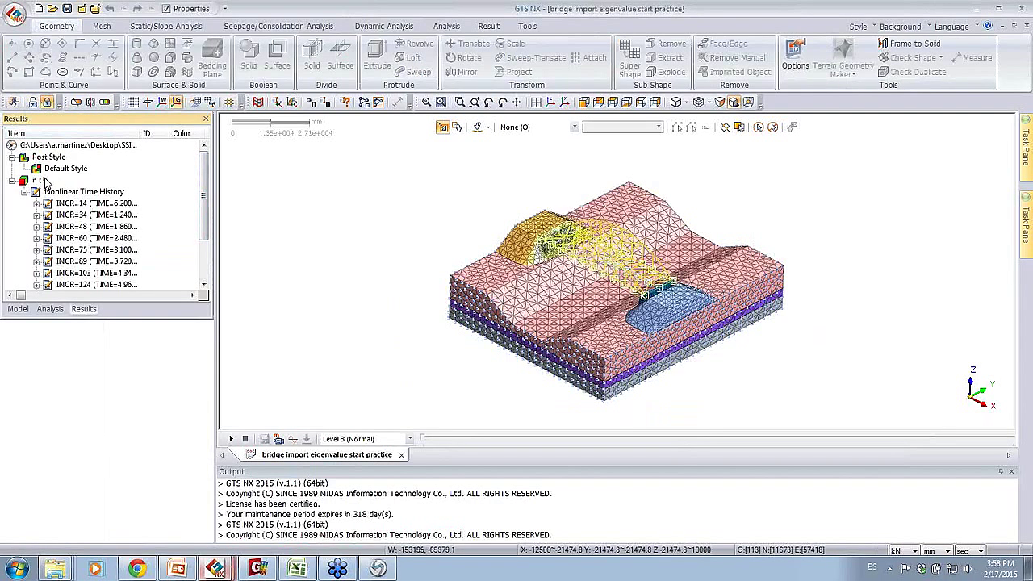
left_click(37, 204)
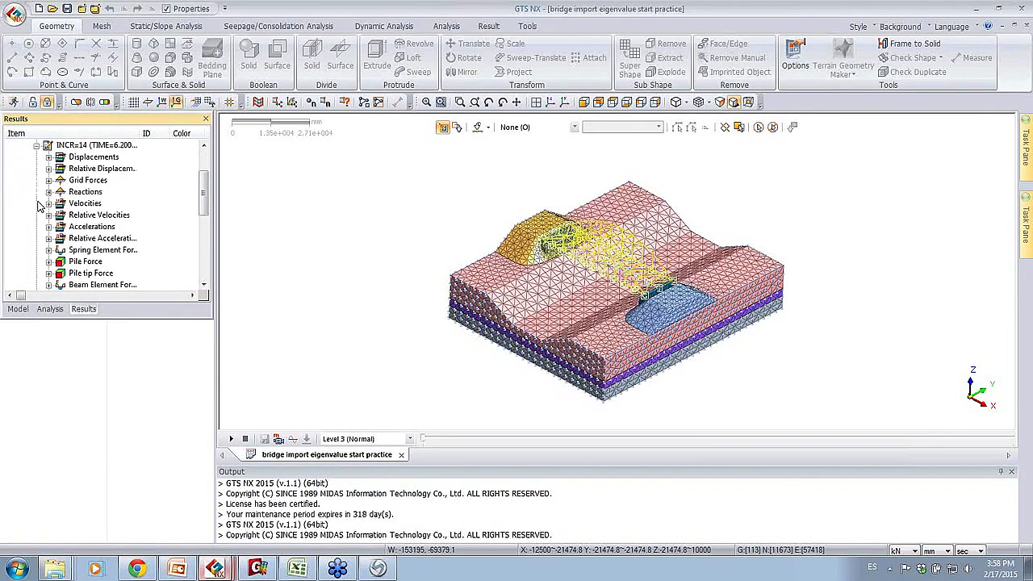
left_click(49, 156)
double_click(109, 168)
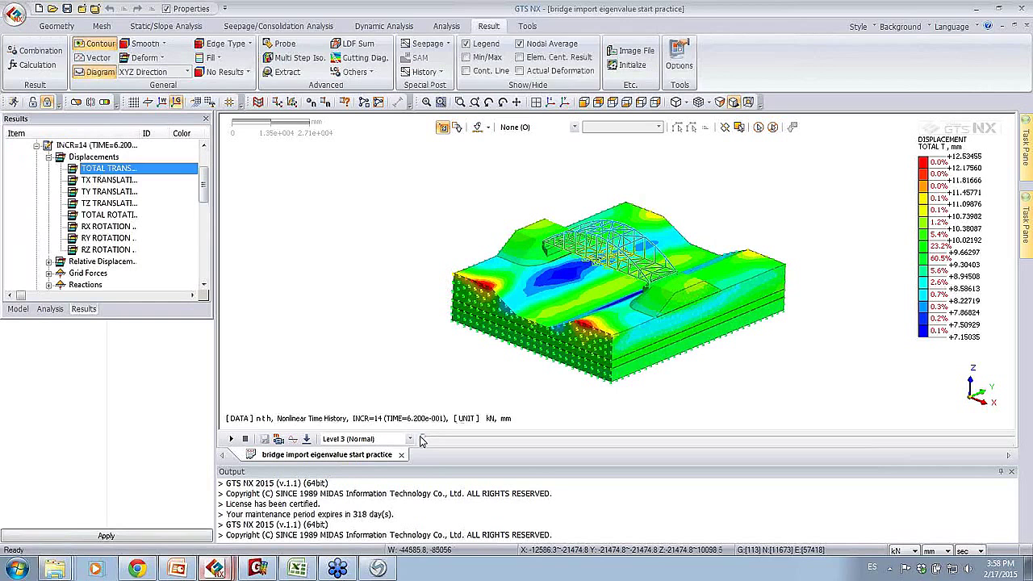
- Include all time history subcases in the result animation, play the total displacement animation and stop it
left_click(306, 438)
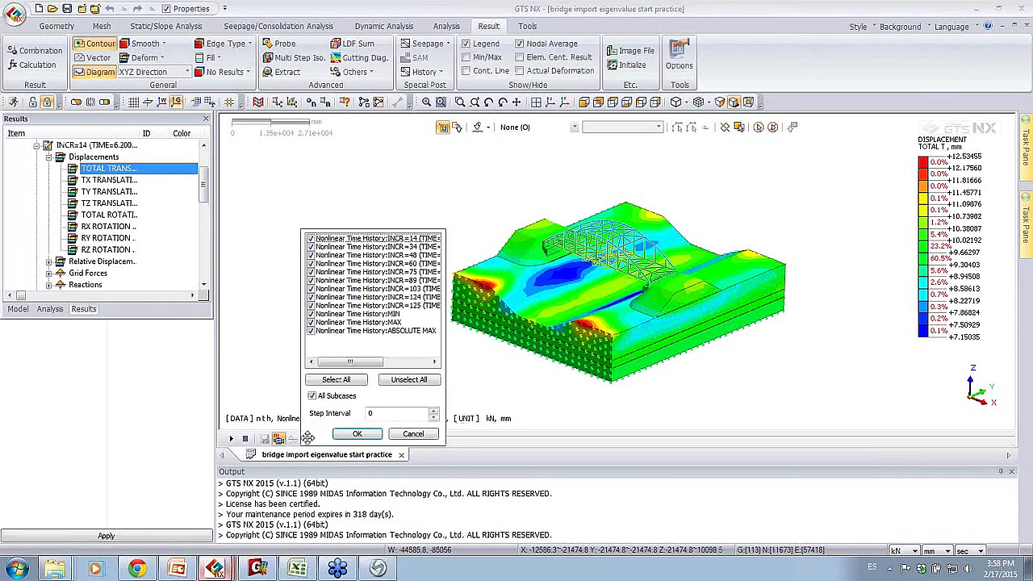
left_click(357, 433)
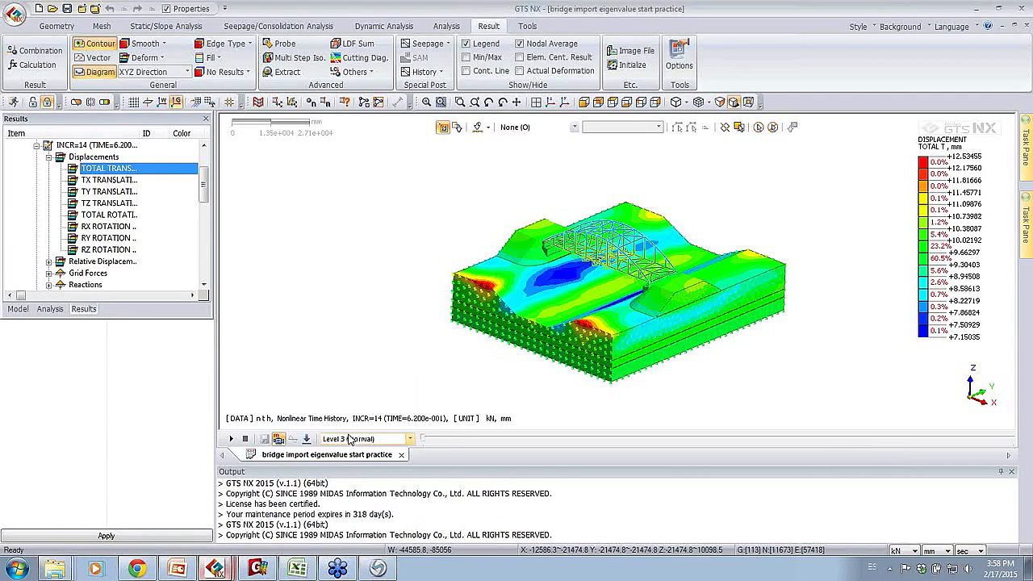
left_click(232, 439)
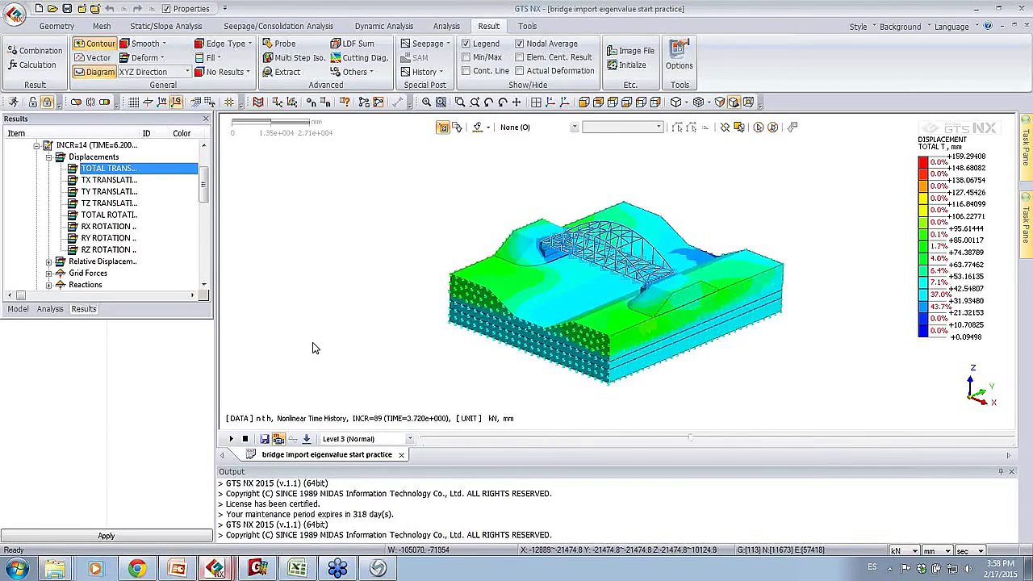
left_click(245, 438)
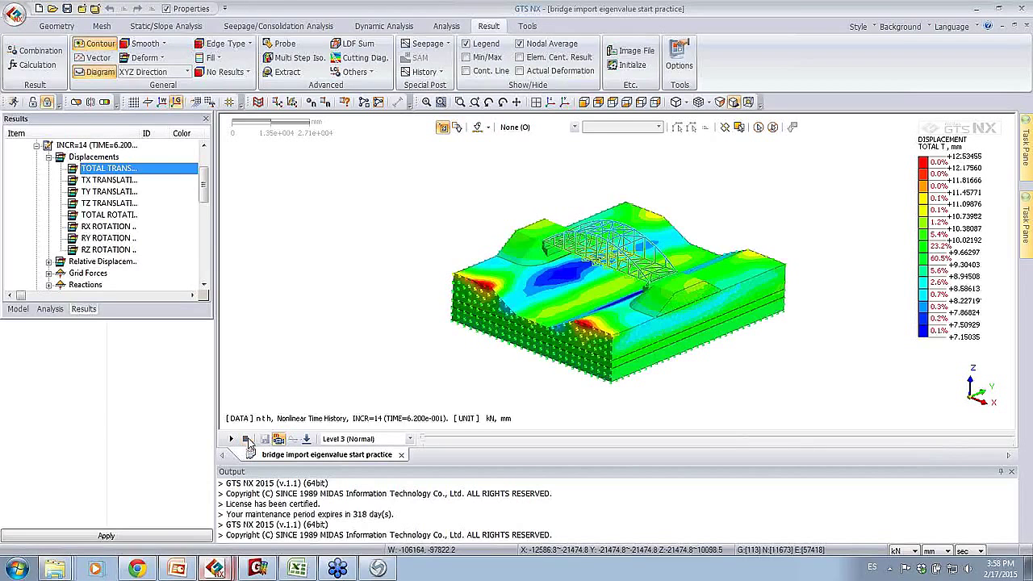
- Display the total reaction force and the total acceleration results for the INCR=14 increment
left_click(49, 157)
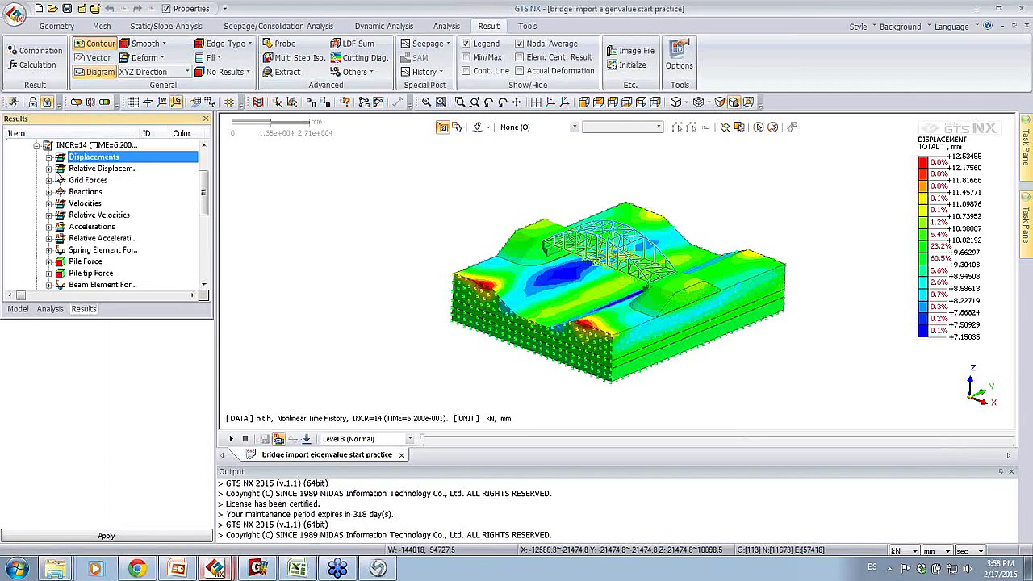
left_click(49, 191)
left_click(91, 192)
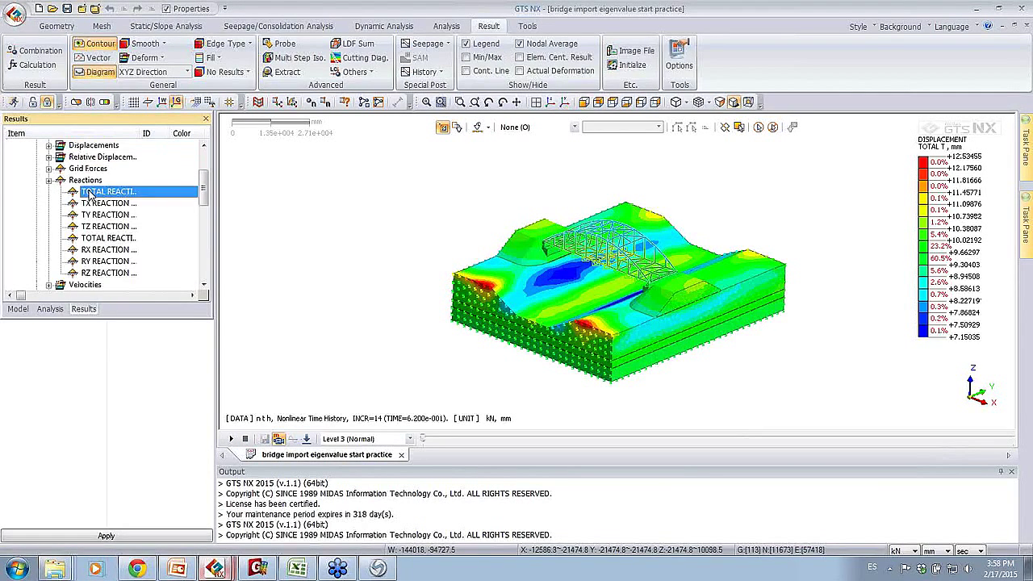
scroll(81, 203, "down", 3)
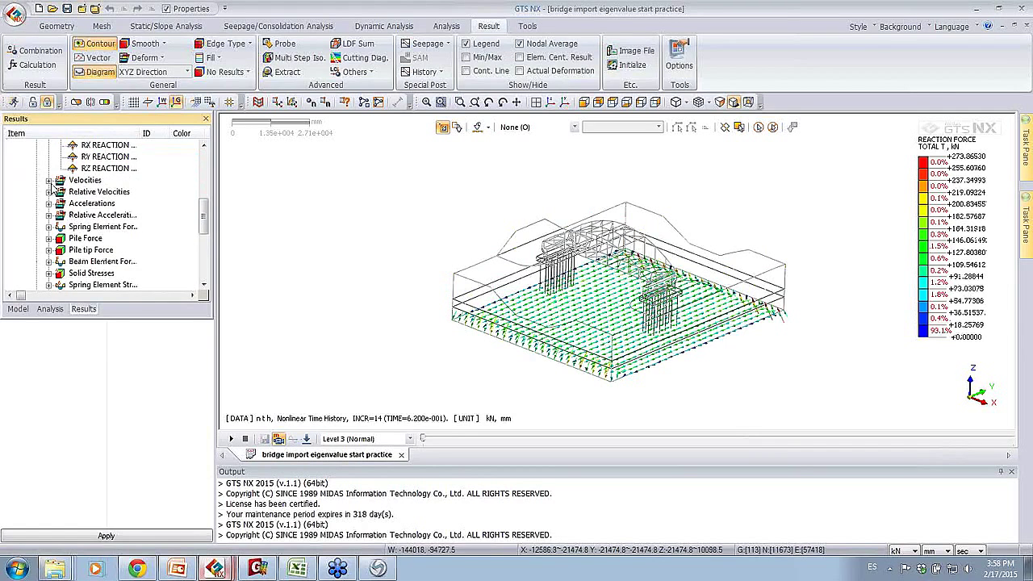
left_click(50, 204)
left_click(90, 193)
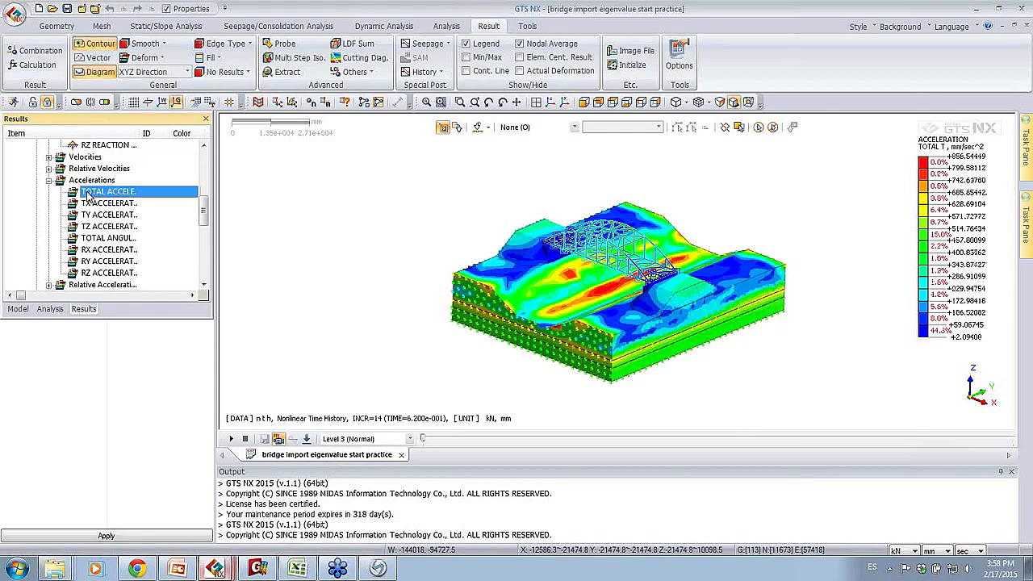
- Display the tangential X pile force results for INCR=14 and examine the piles up close
scroll(86, 198, "down", 3)
left_click(49, 203)
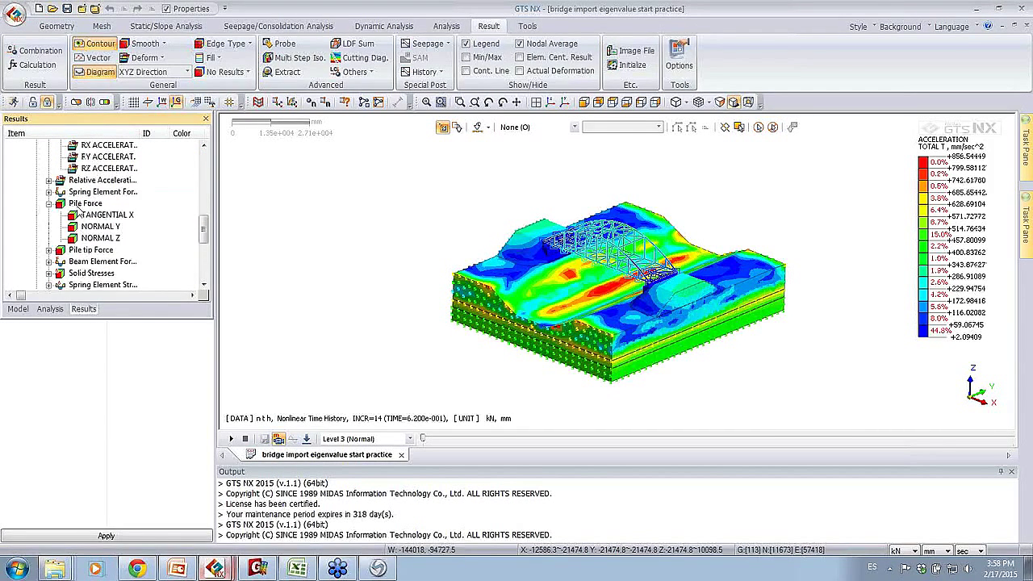
left_click(93, 214)
scroll(481, 272, "up", 4)
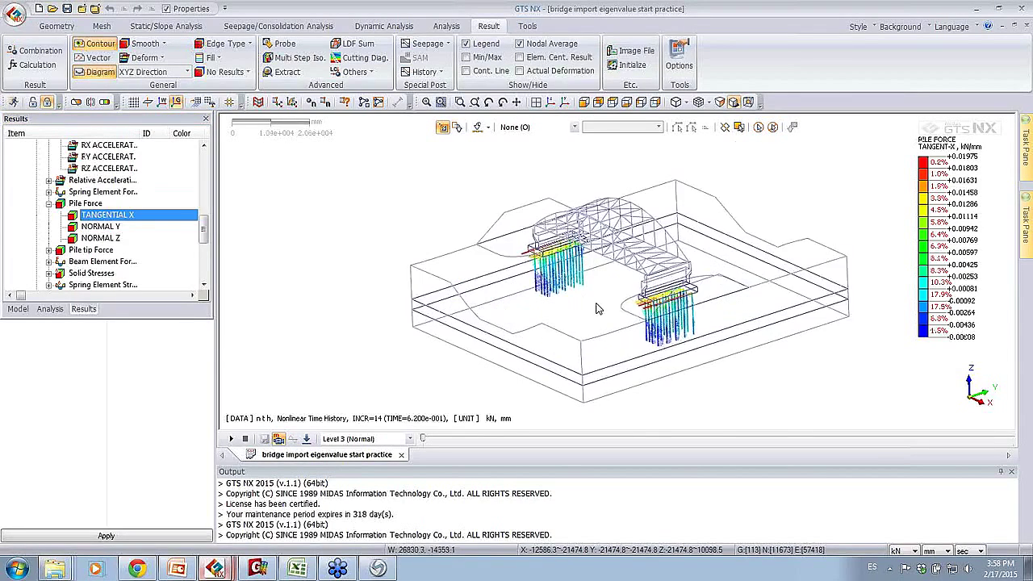
- Display the beam element axial force and the Y bending moment diagrams, examining the bridge from several angles
left_click(49, 262)
left_click(108, 217)
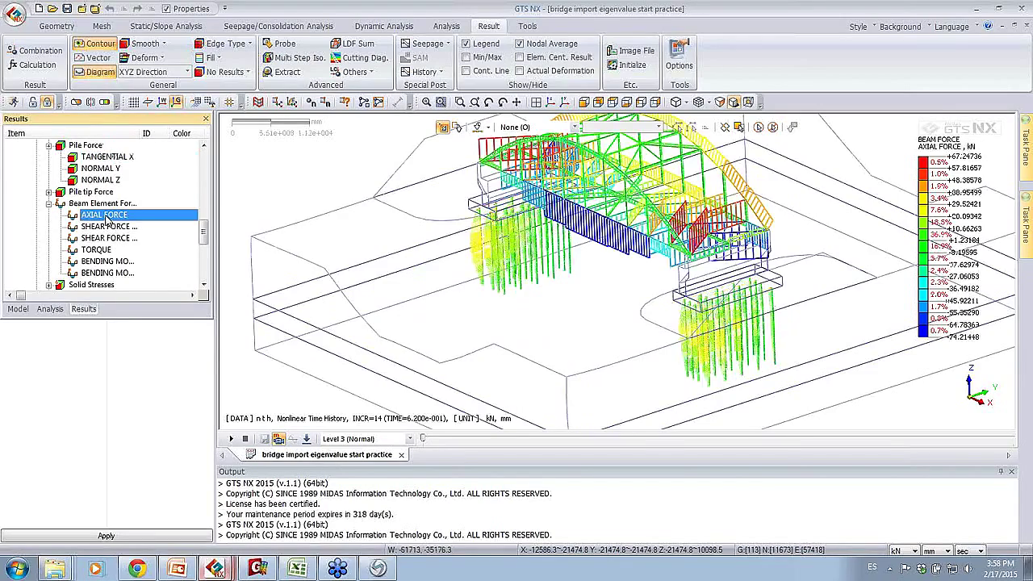
middle_click_drag(583, 294, 625, 287)
left_click(106, 261)
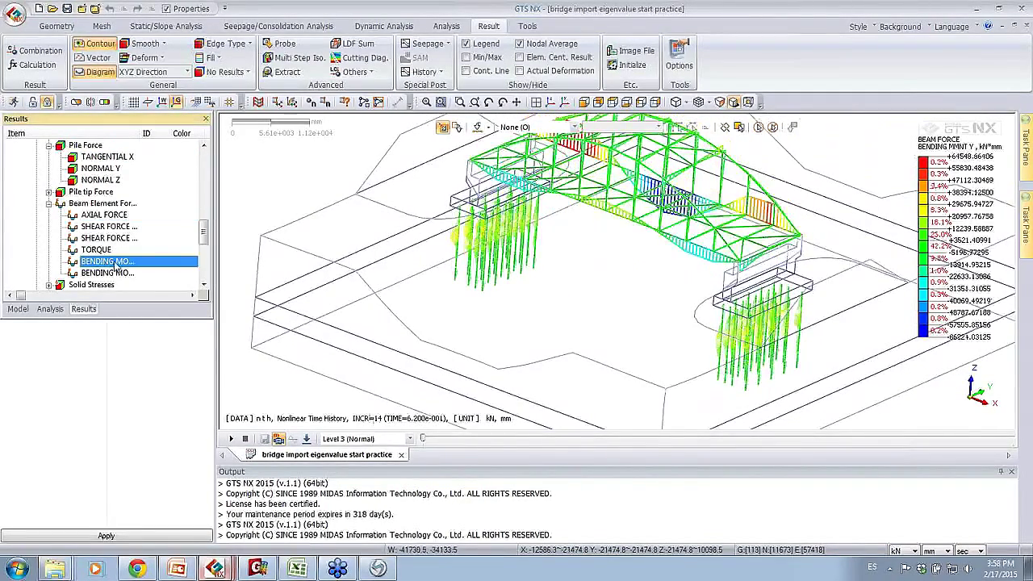
middle_click_drag(622, 279, 634, 284)
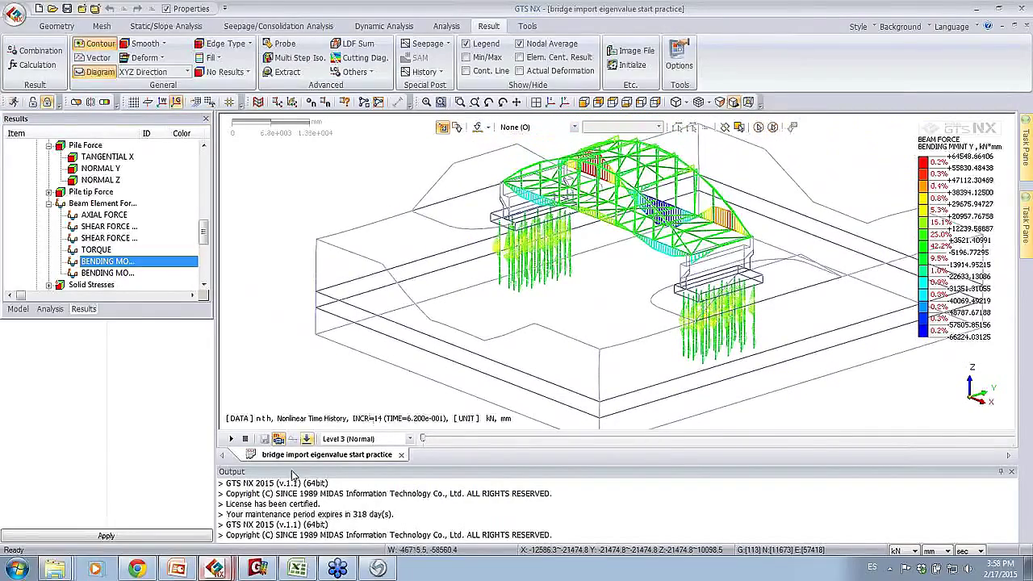
- Switch to the Arc Bridge import CS with TH model and display total translation for the initial stage of cs with TH
left_click(216, 568)
left_click(199, 497)
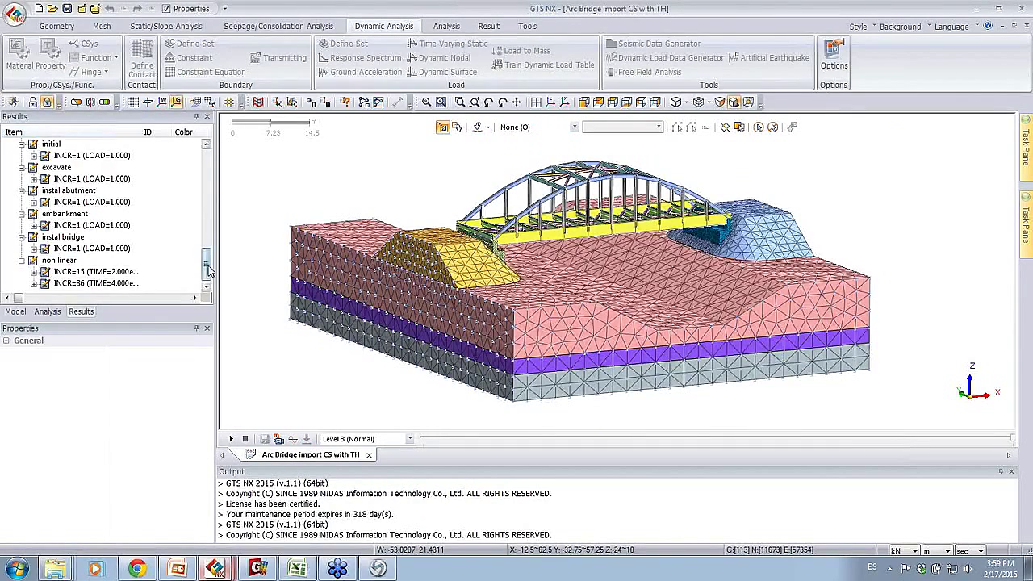
scroll(204, 266, "up", 3)
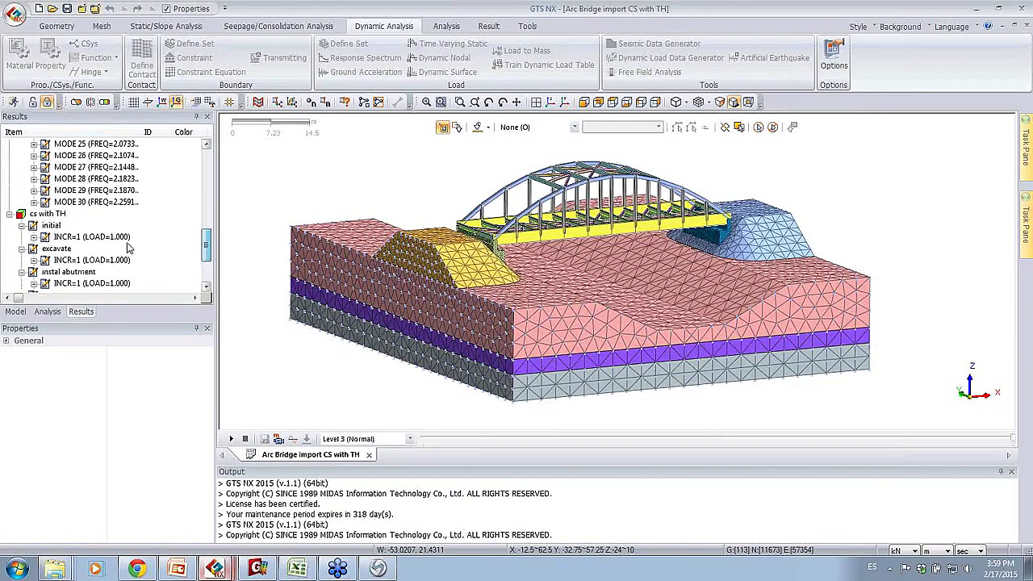
left_click(34, 236)
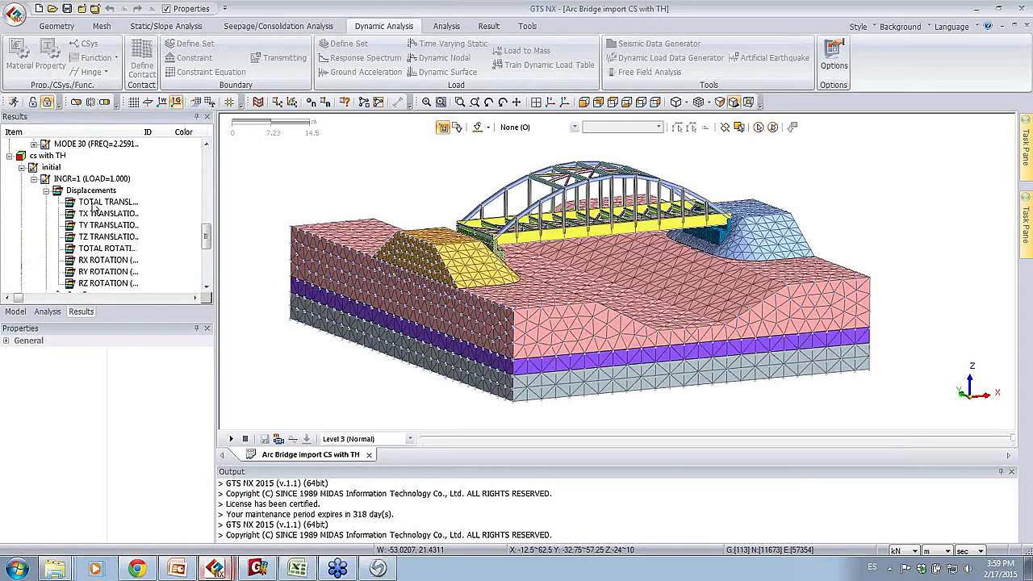
double_click(107, 202)
middle_click_drag(549, 260, 589, 290)
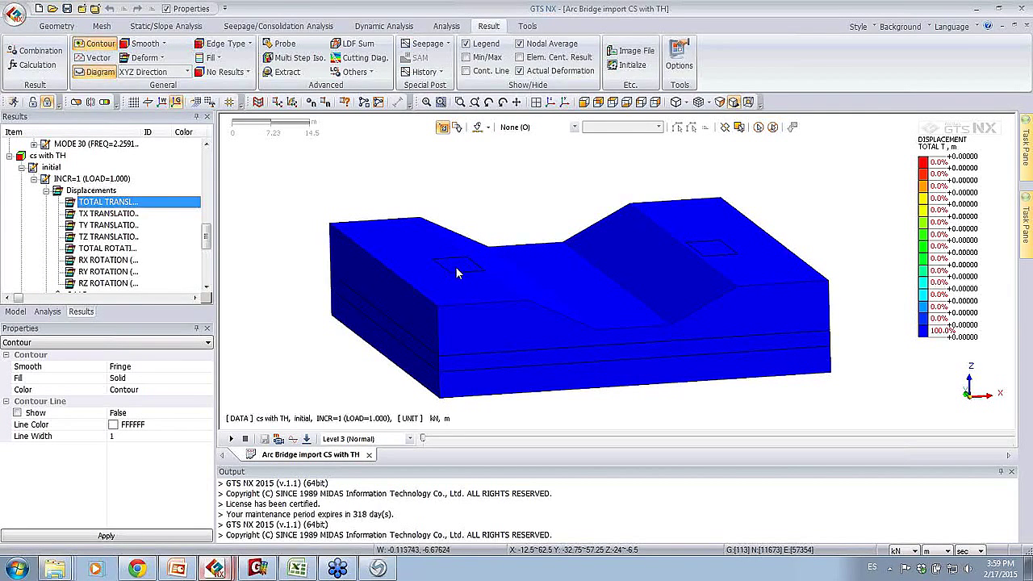
- Step the total displacement contour through the excavate, instal abutment and embankment construction stages
left_click(420, 439)
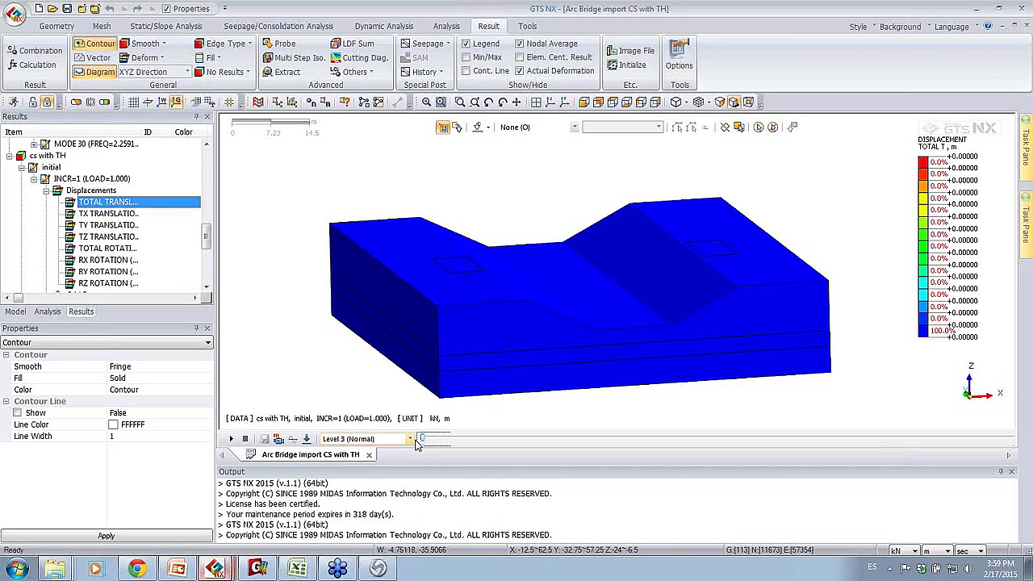
key("Right")
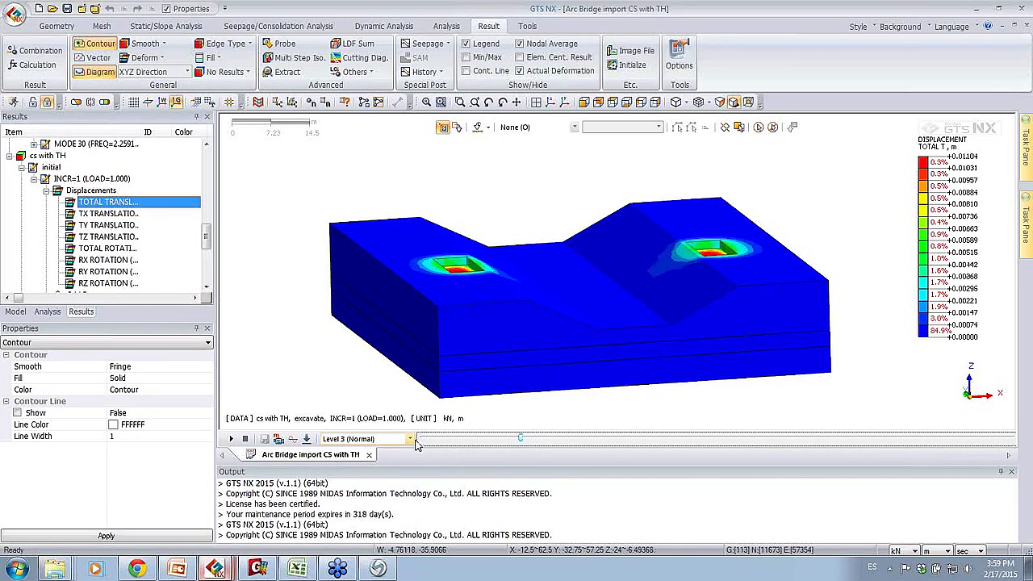
mouse_move(539, 348)
middle_mouse_down()
mouse_move(513, 355)
mouse_move(540, 357)
middle_mouse_up()
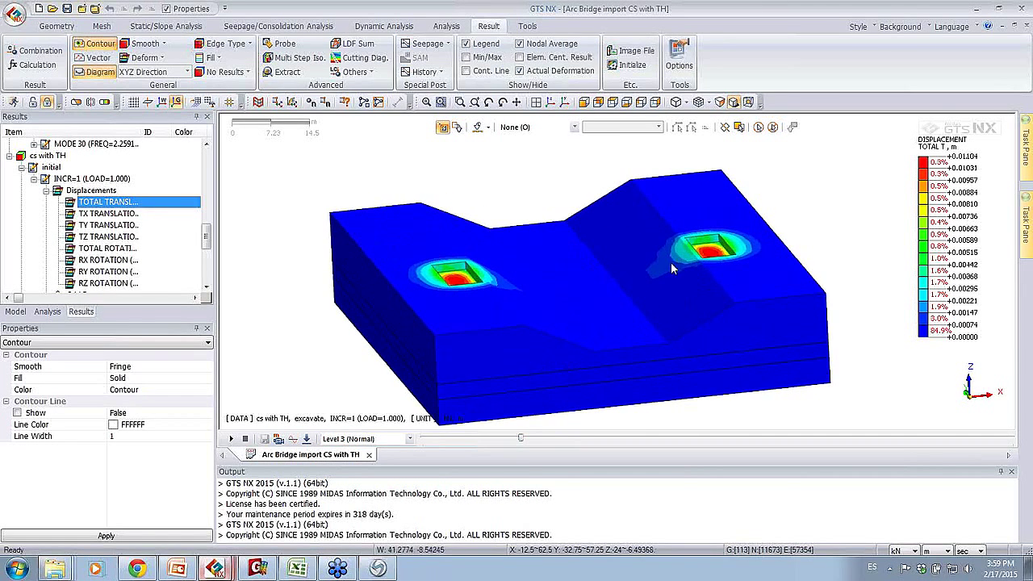
left_click(520, 439)
key("Right")
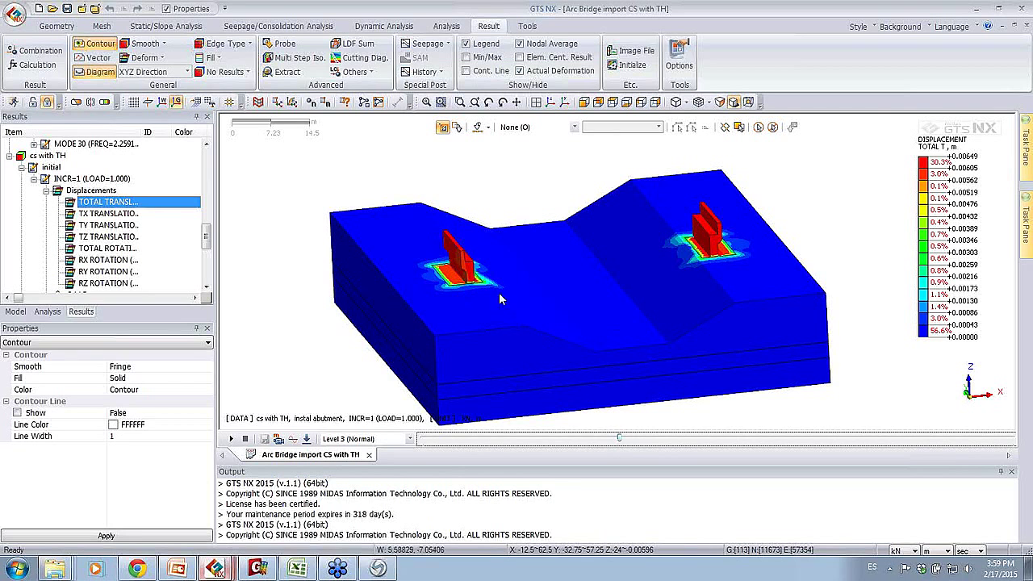
key("Right")
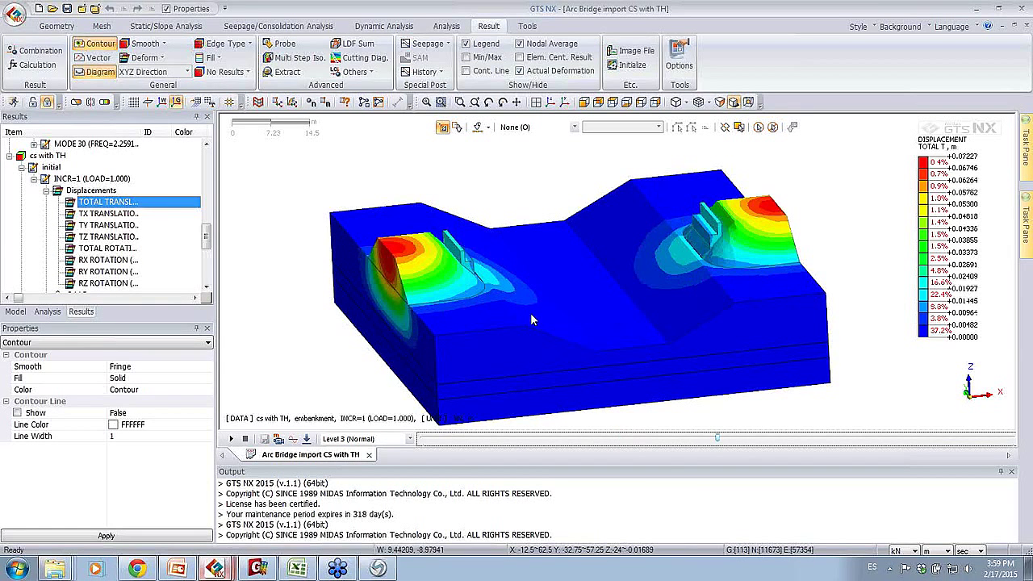